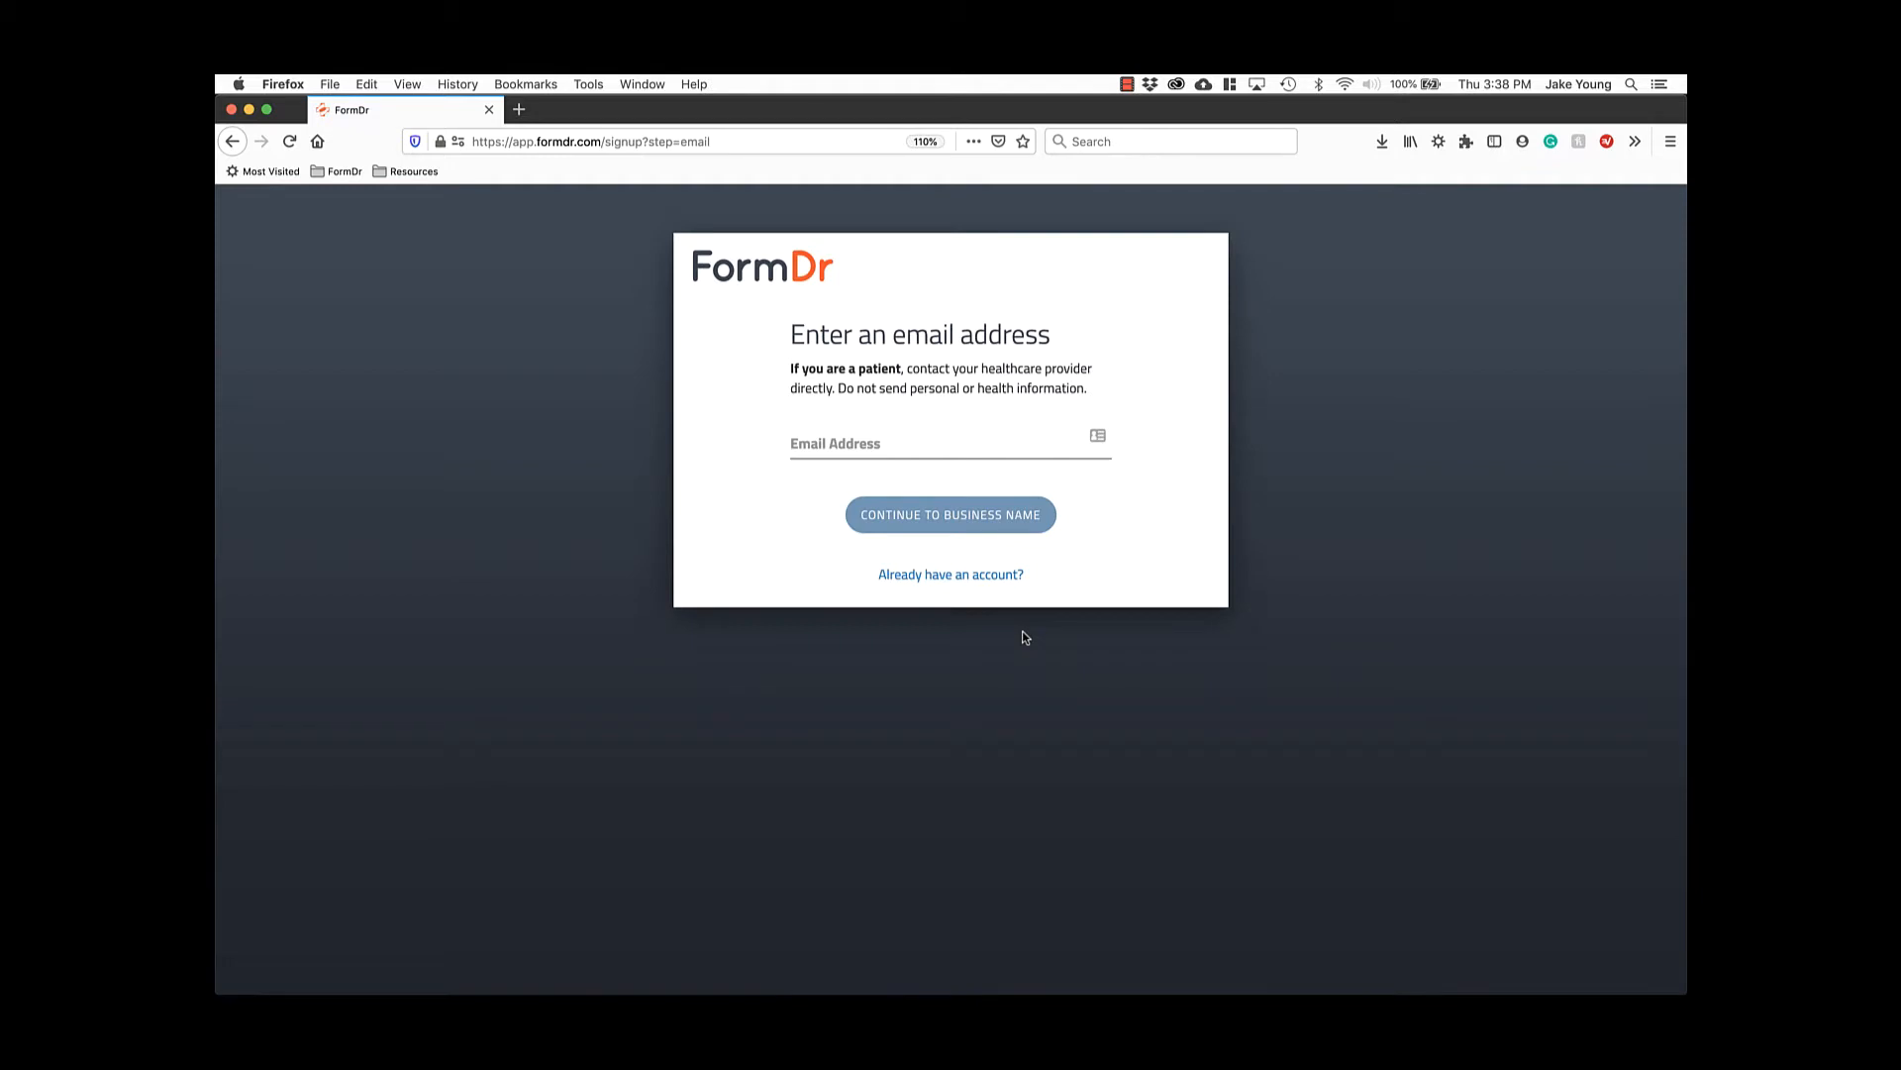
Enter the sign-up e-mail address and the practice's business name.
left_click(956, 448)
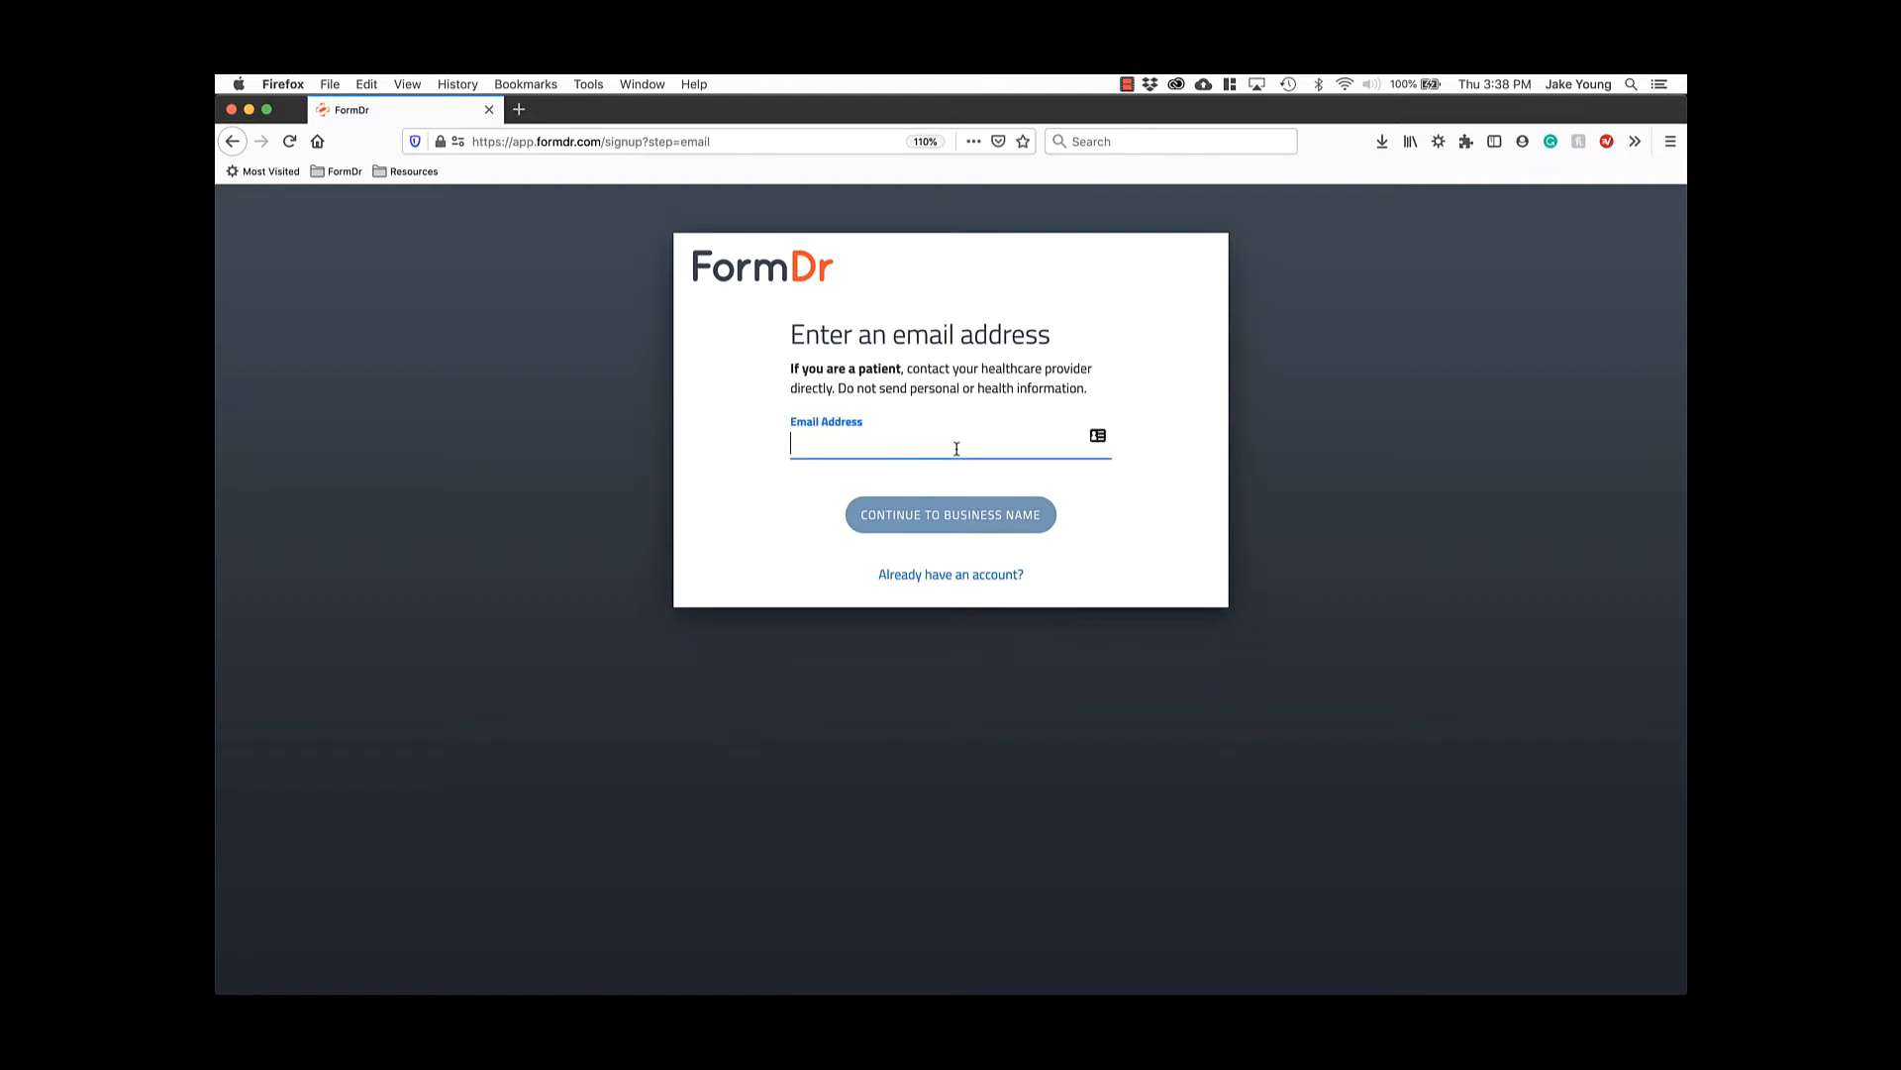
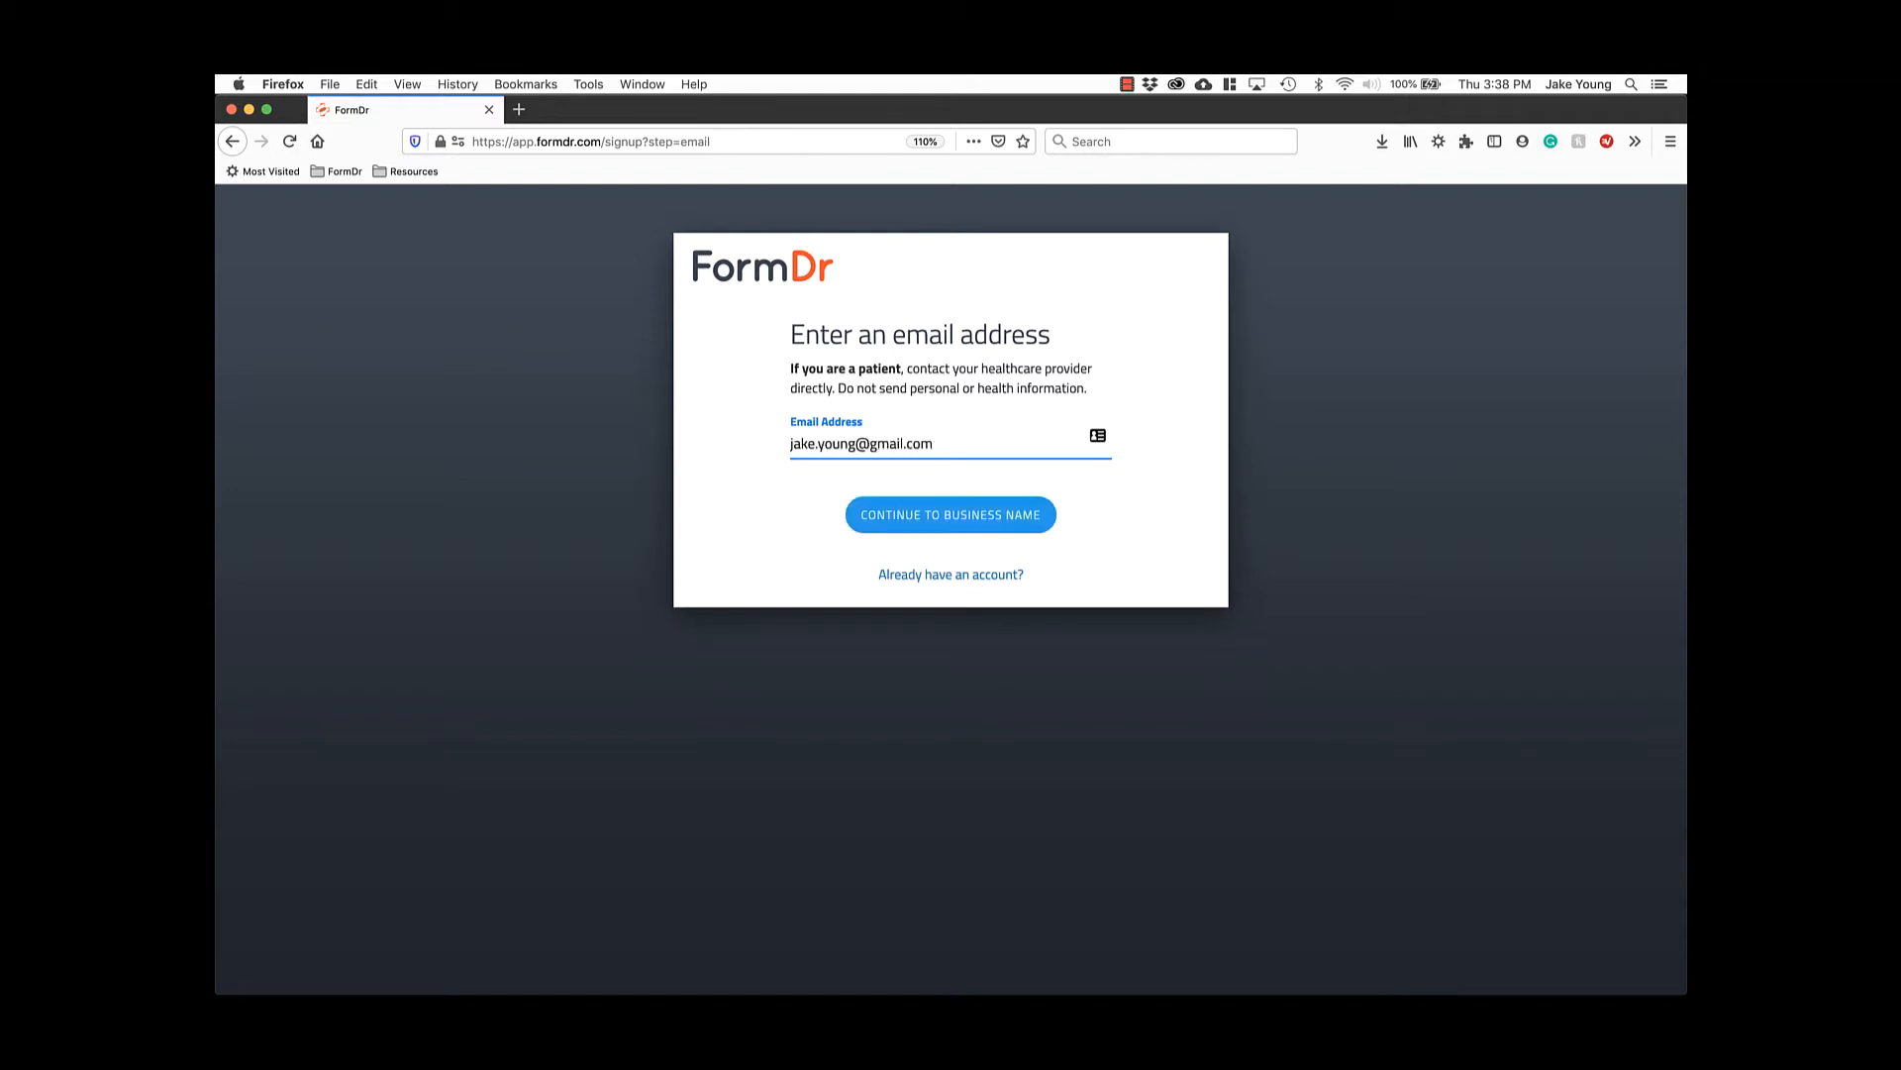
left_click(975, 515)
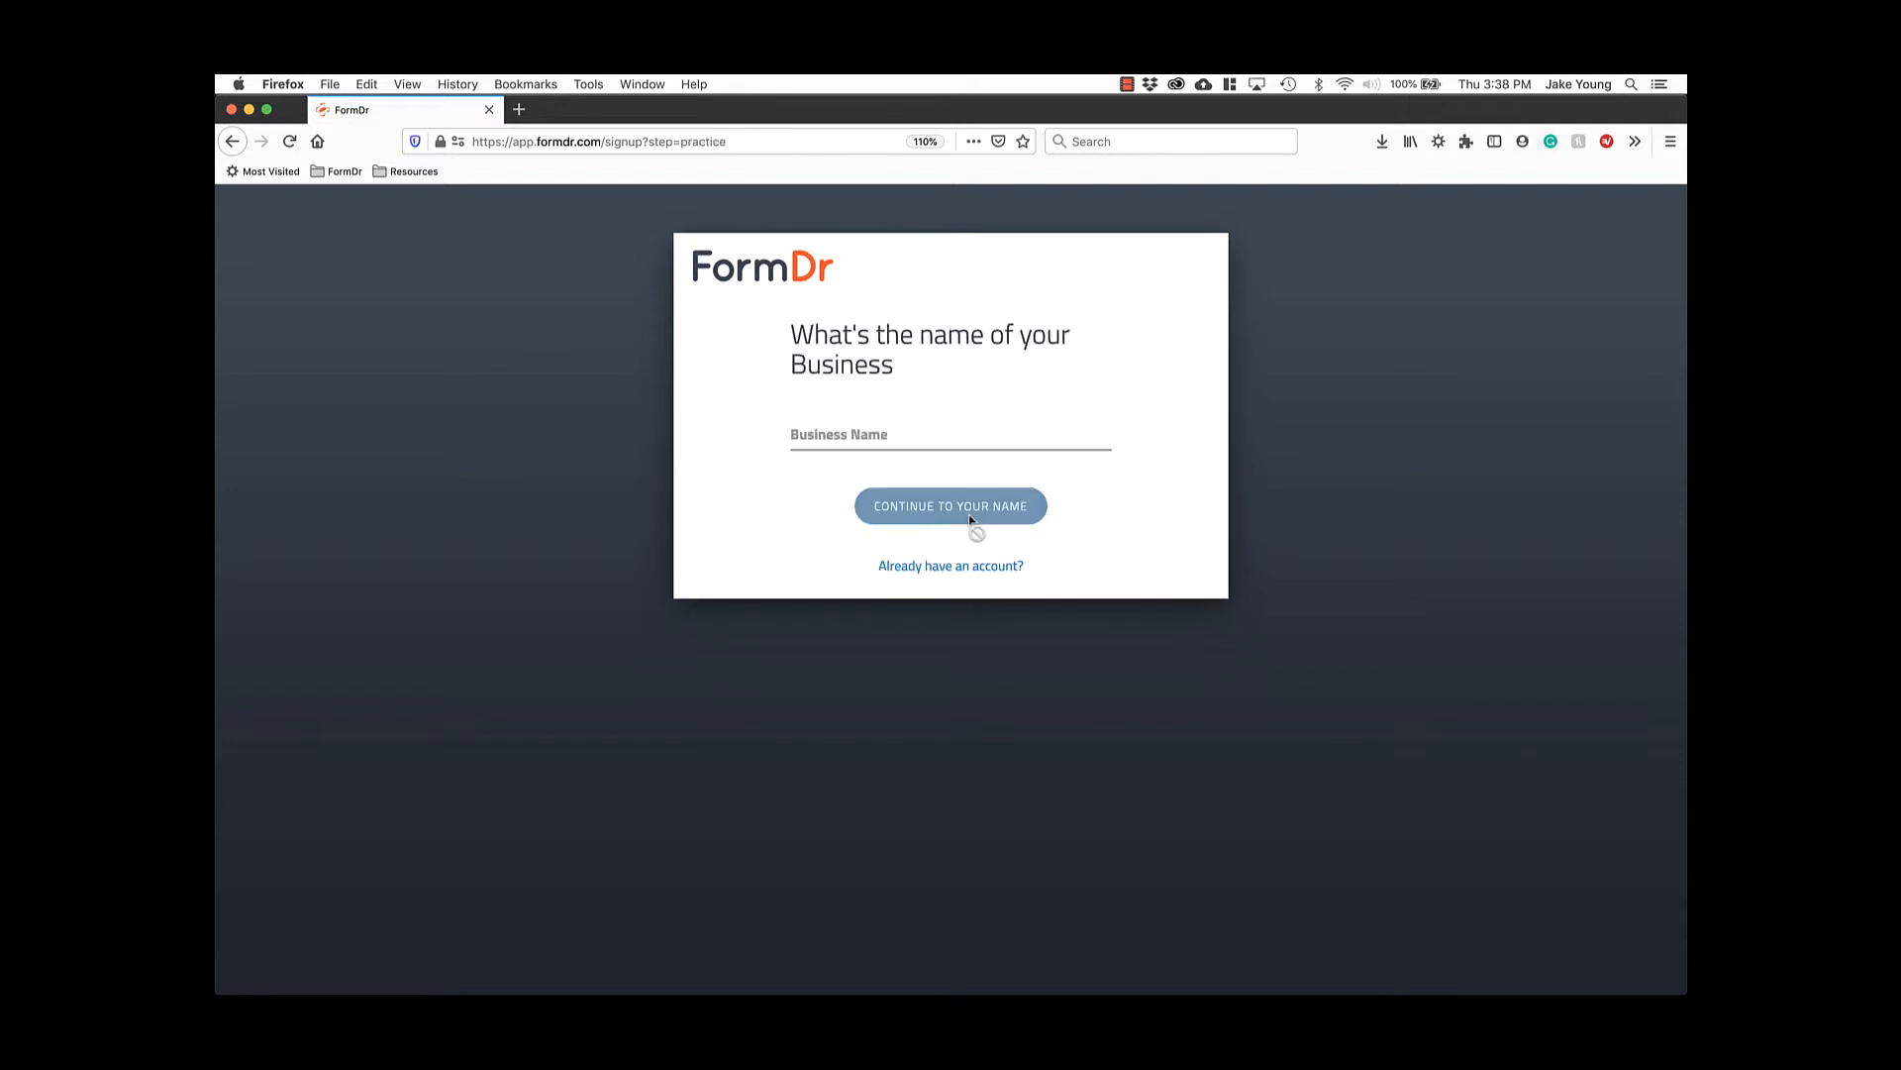
left_click(941, 451)
type("Jake")
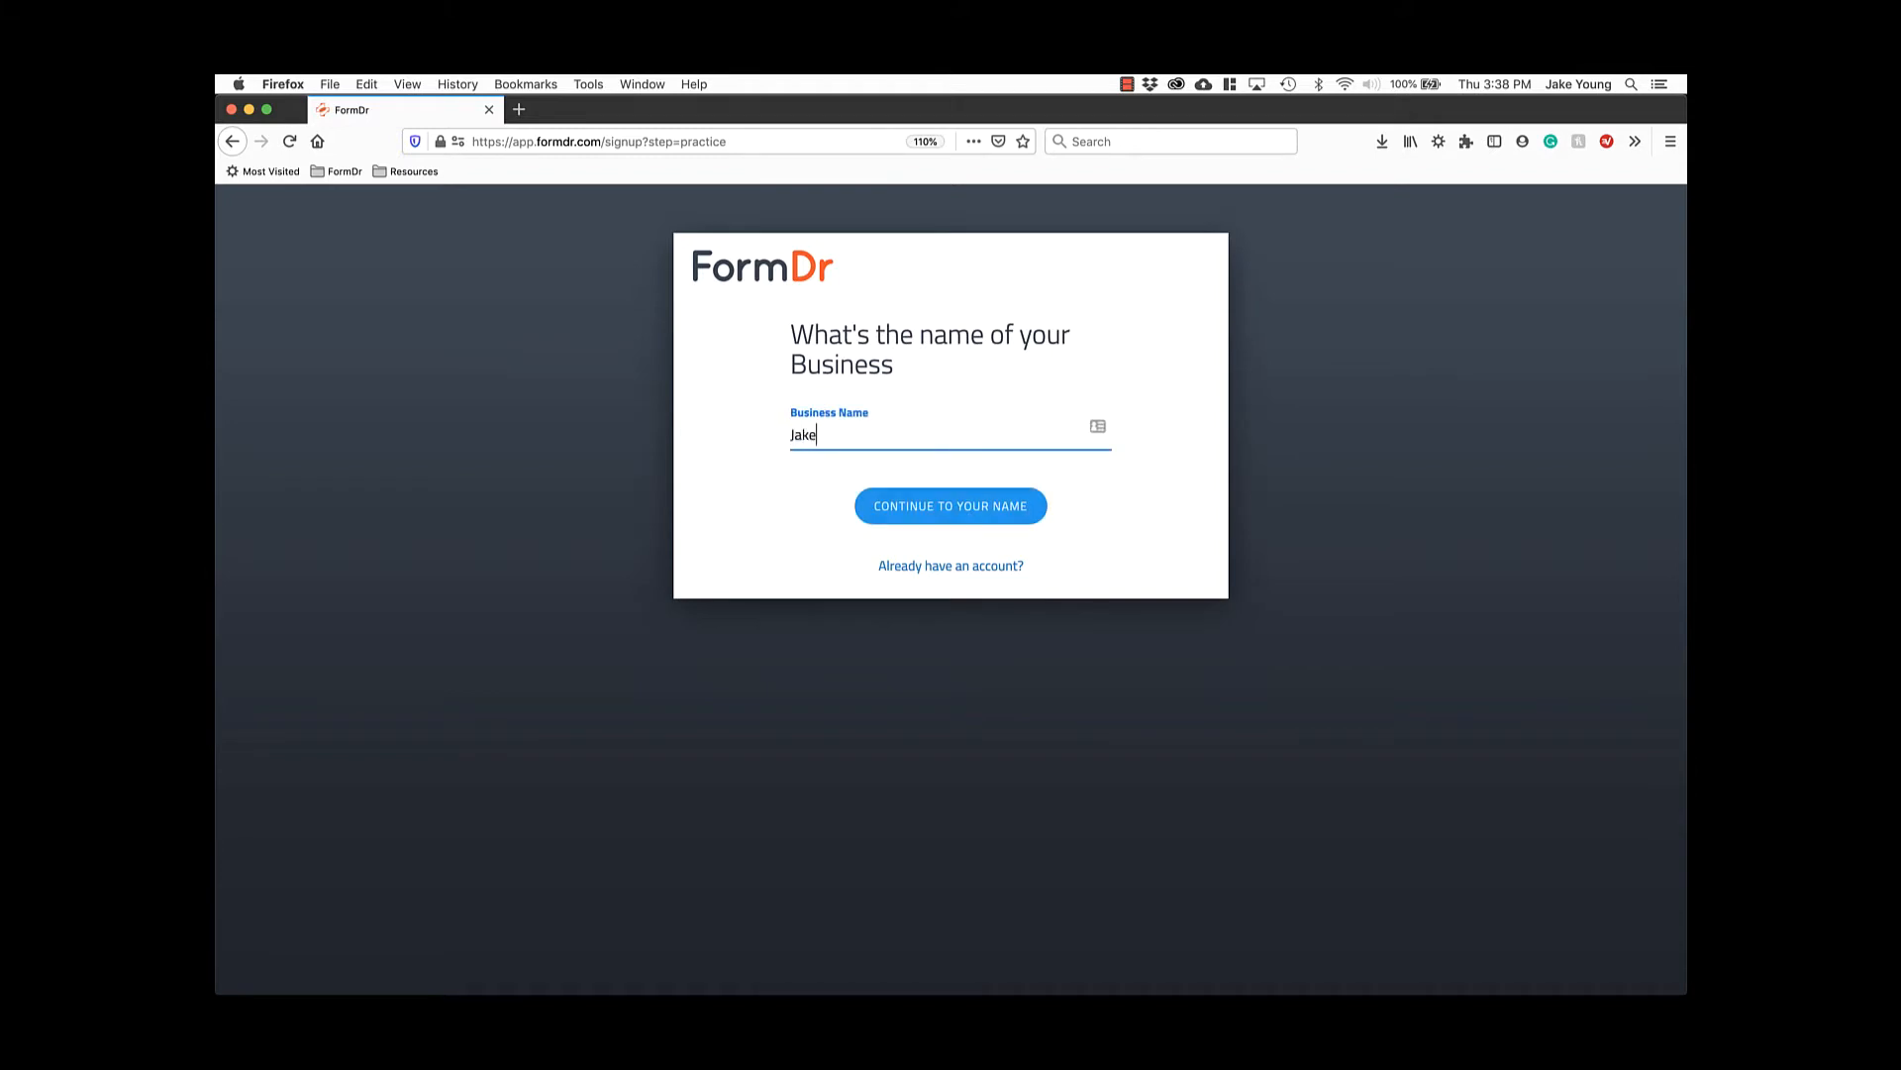
type("'s Practice")
left_click(961, 525)
Fill in the account holder's first name, last name and cell phone number.
left_click(890, 431)
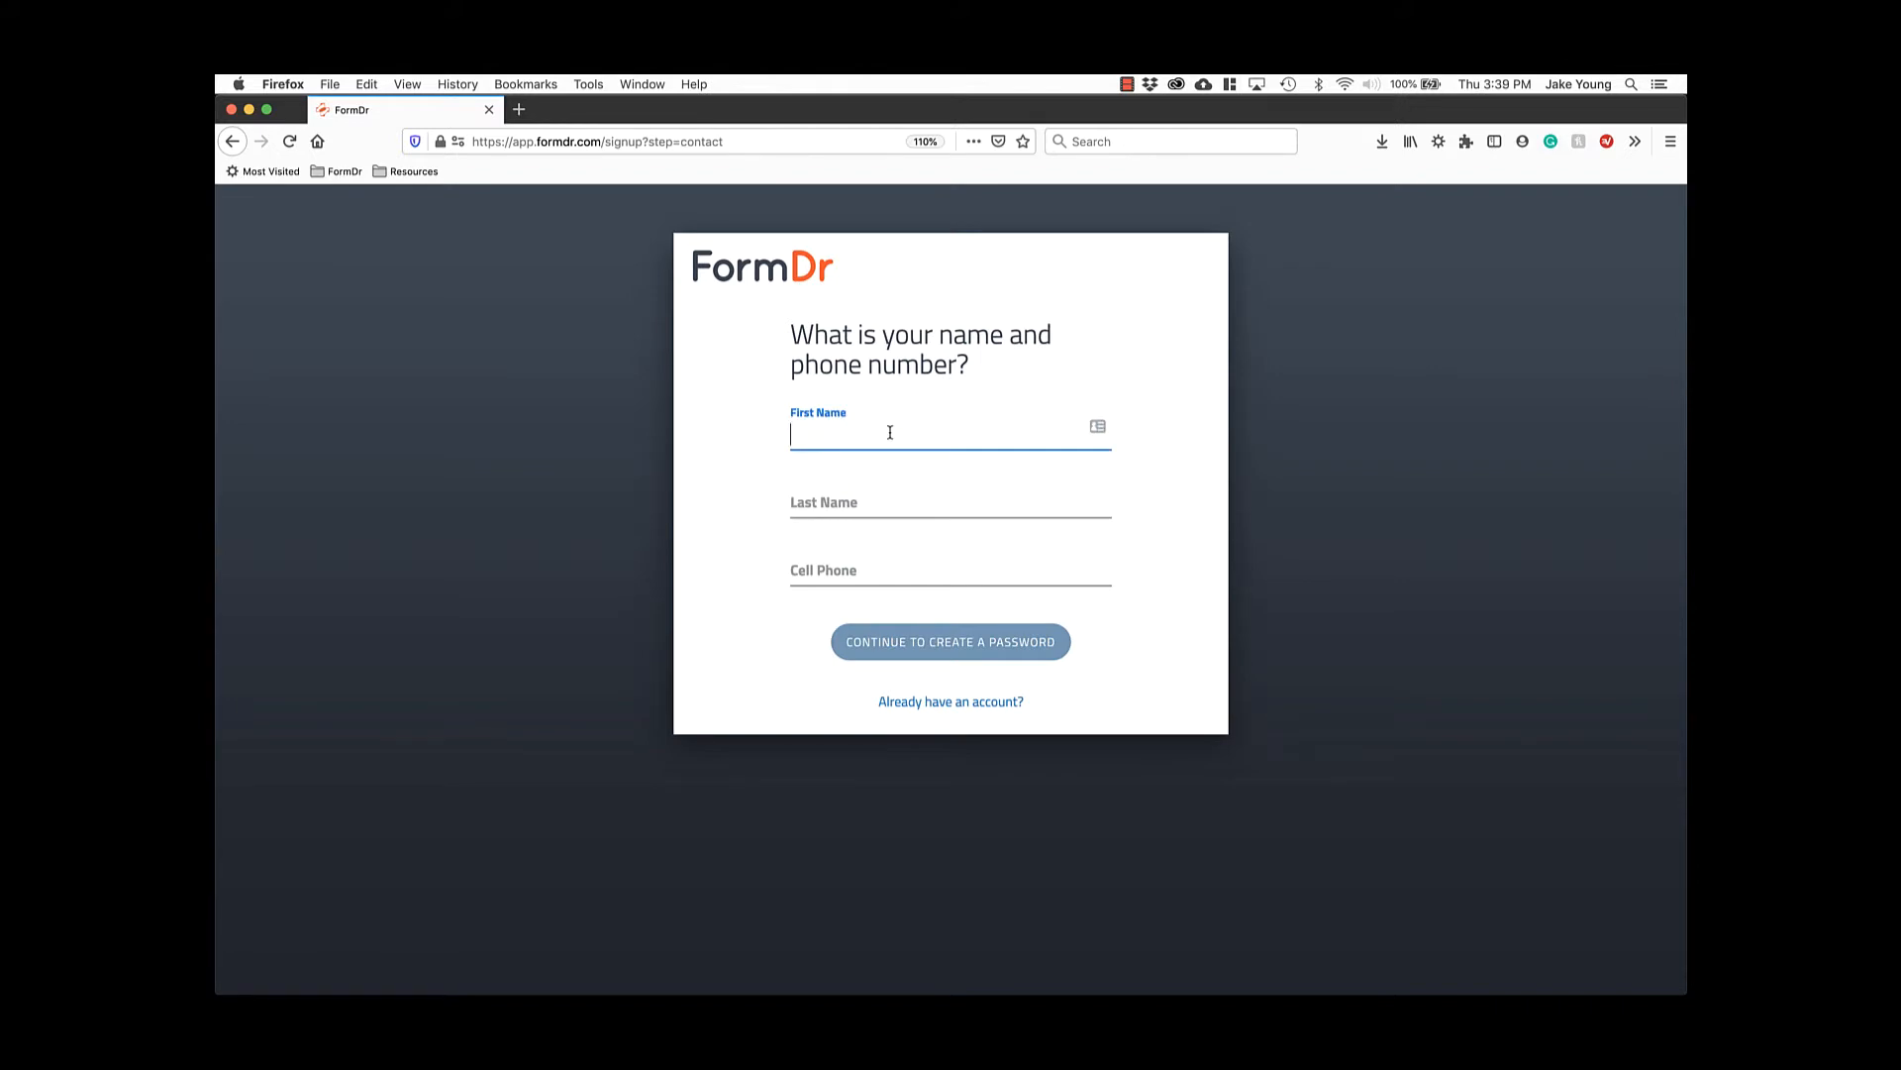
key("Tab")
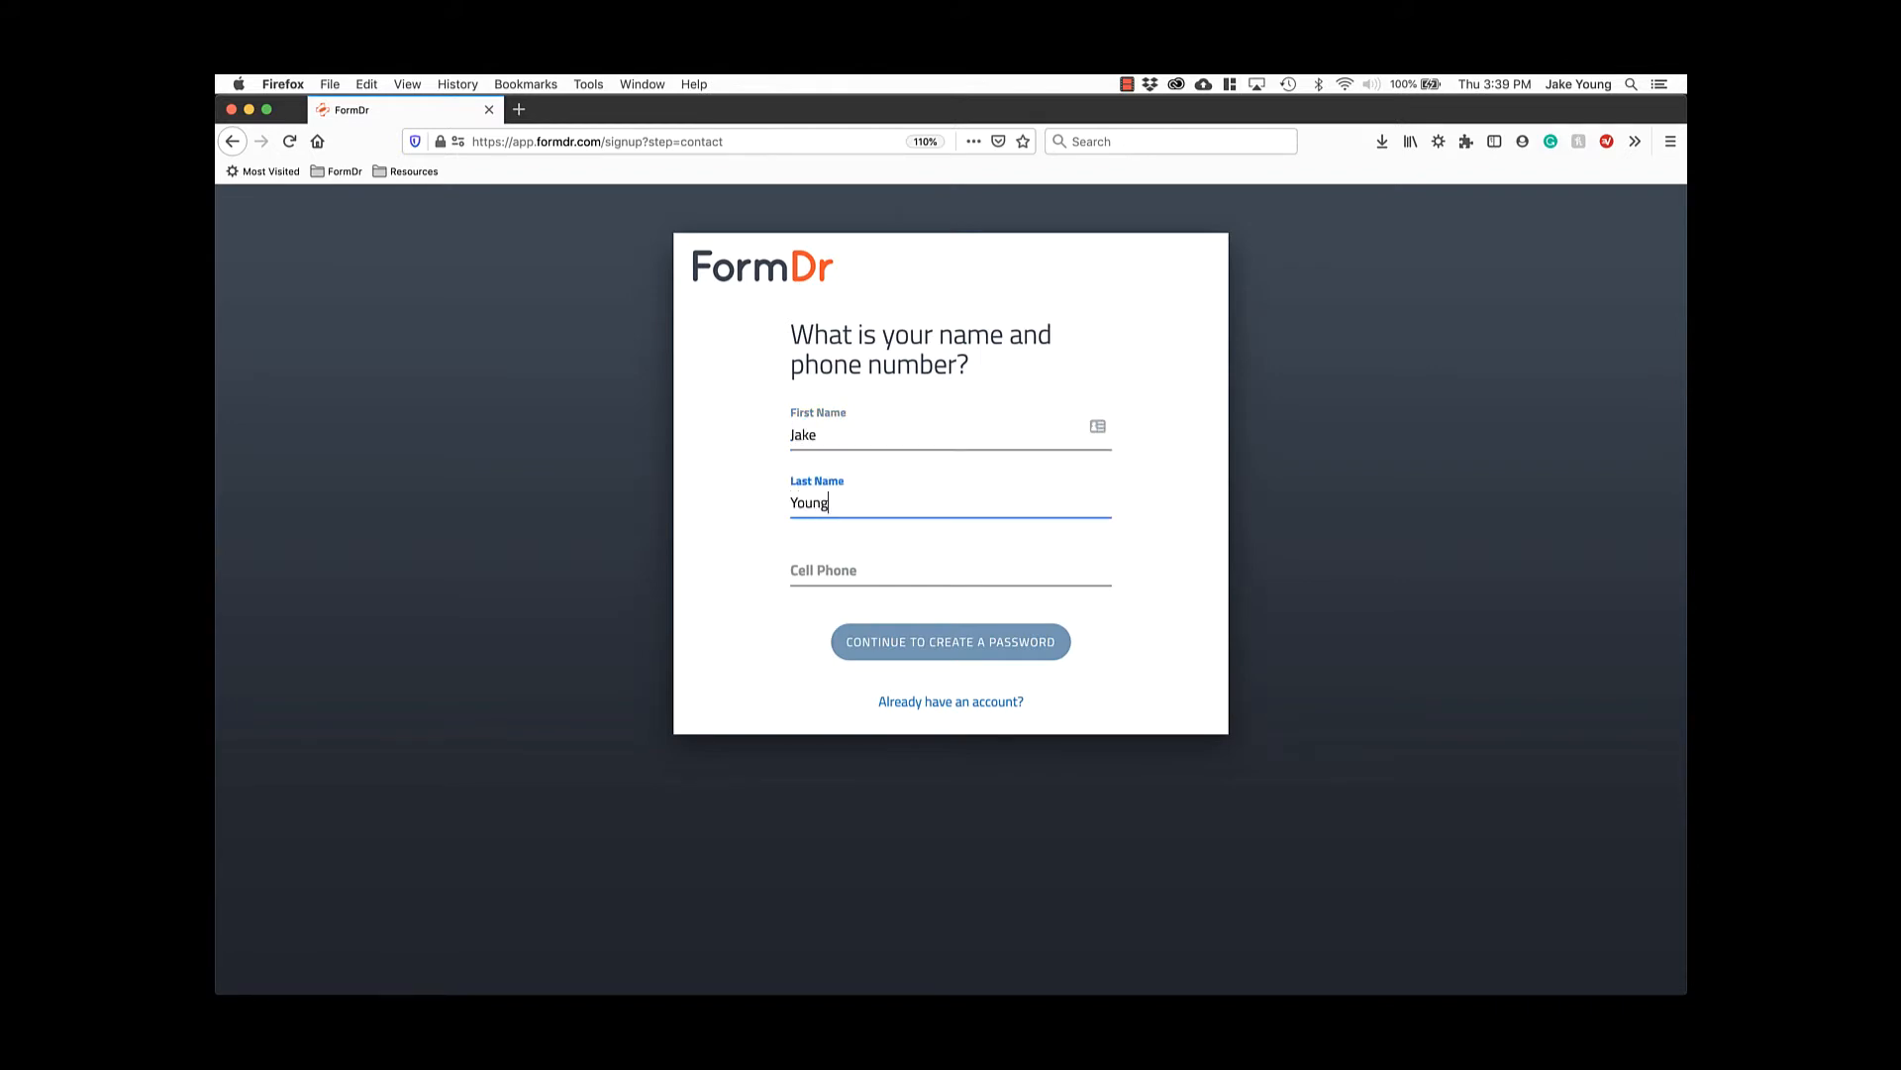
key("Tab")
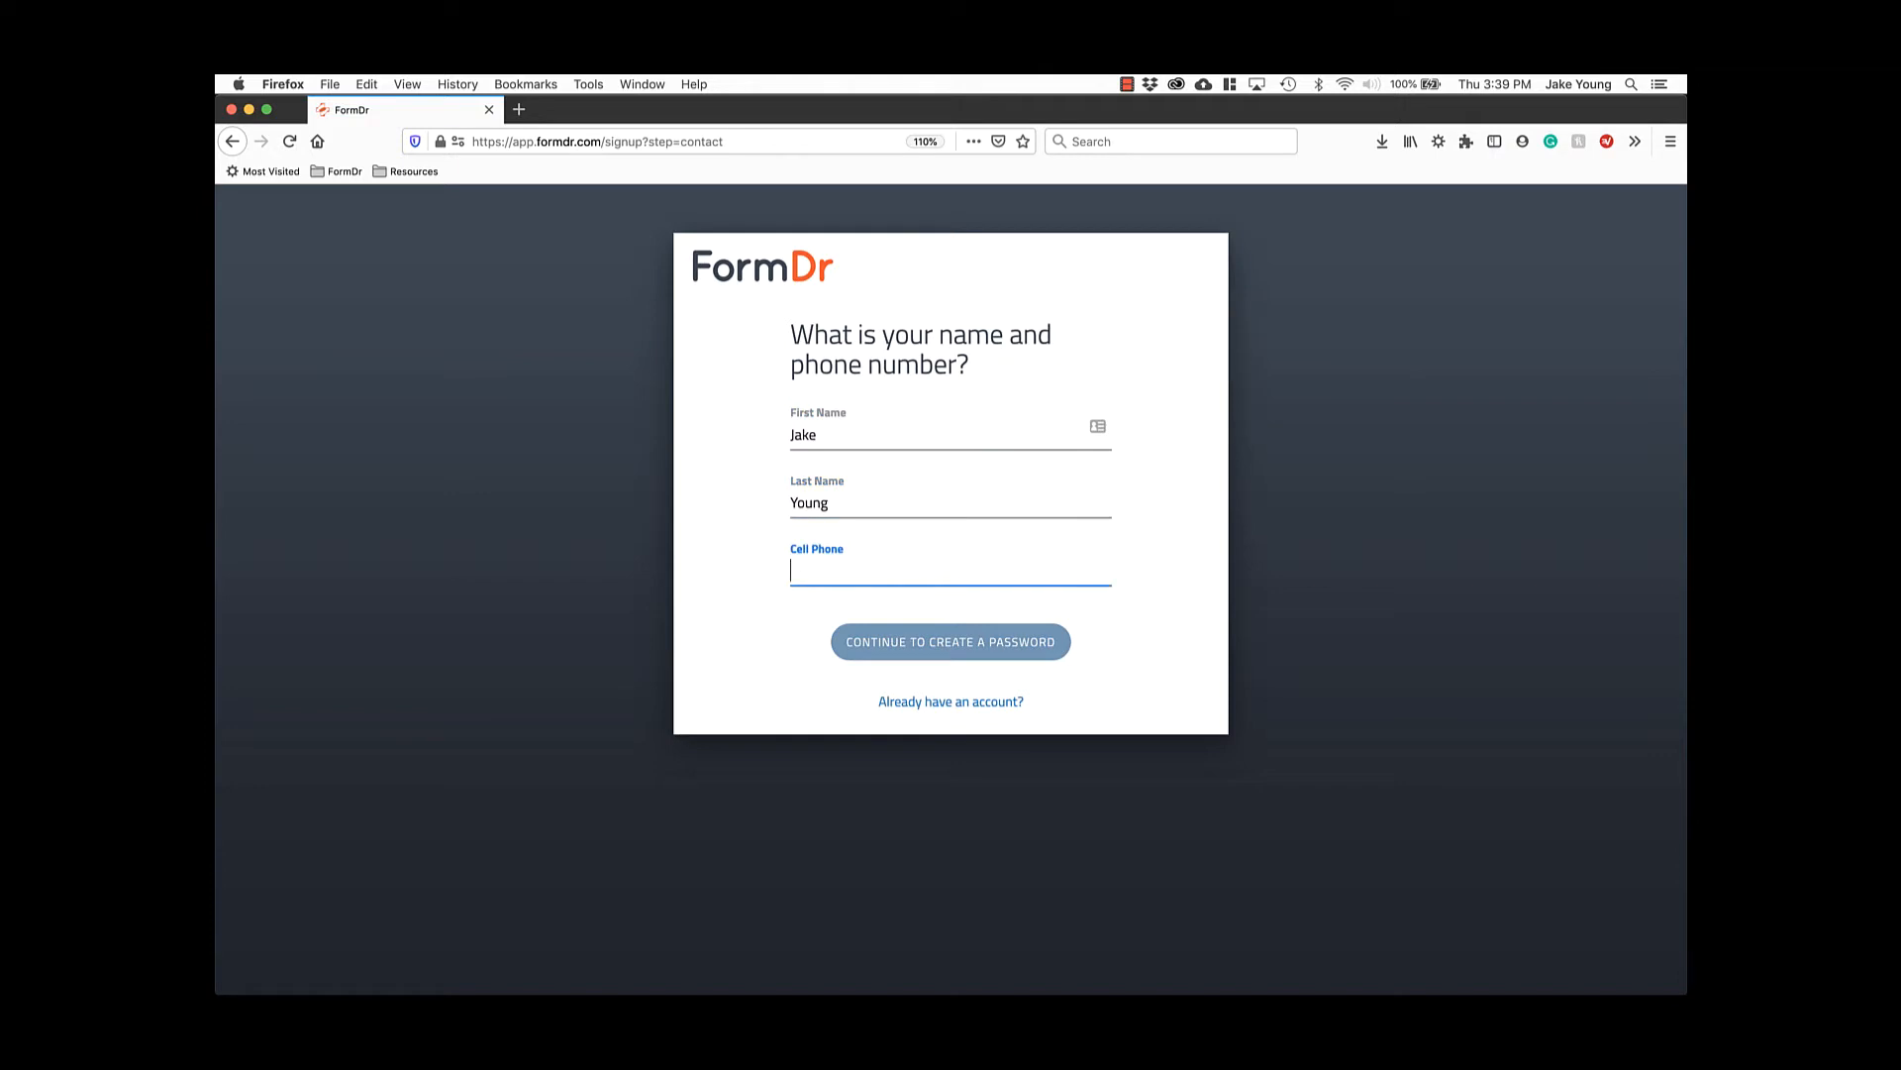
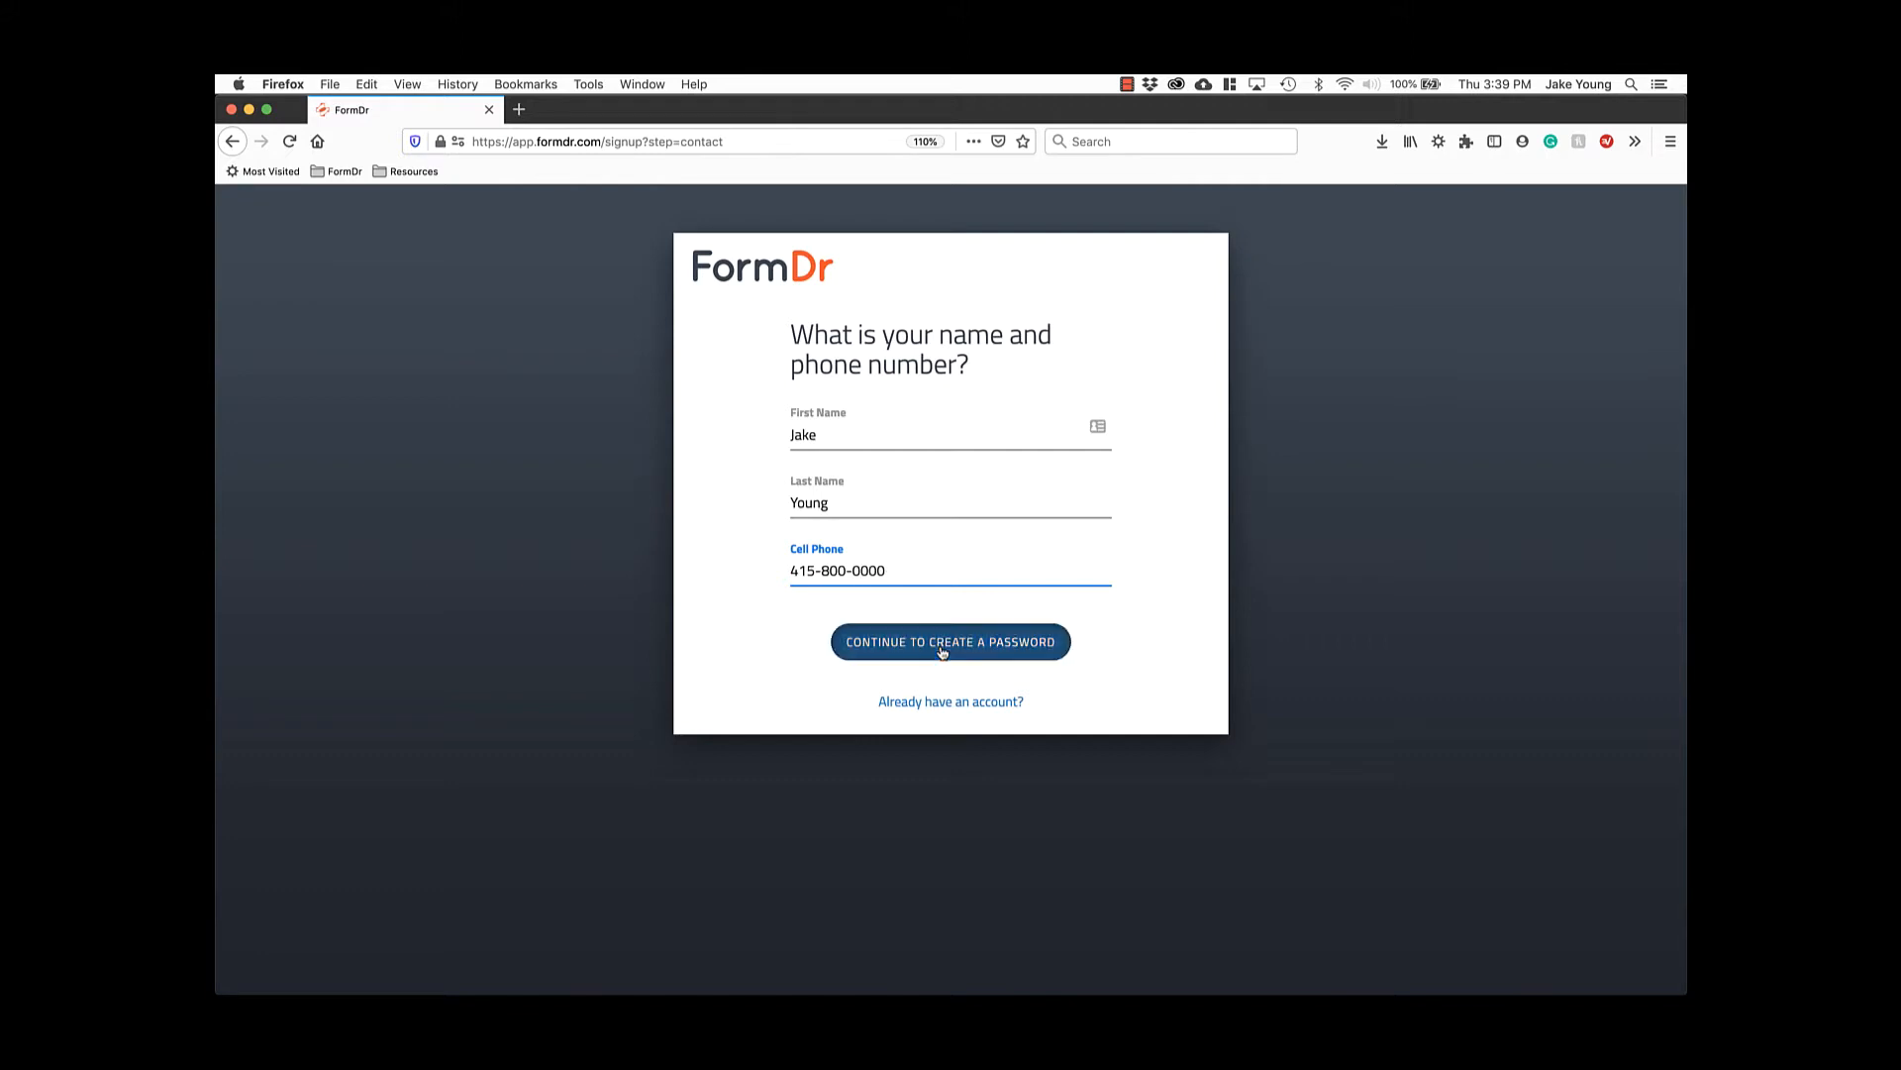
left_click(942, 651)
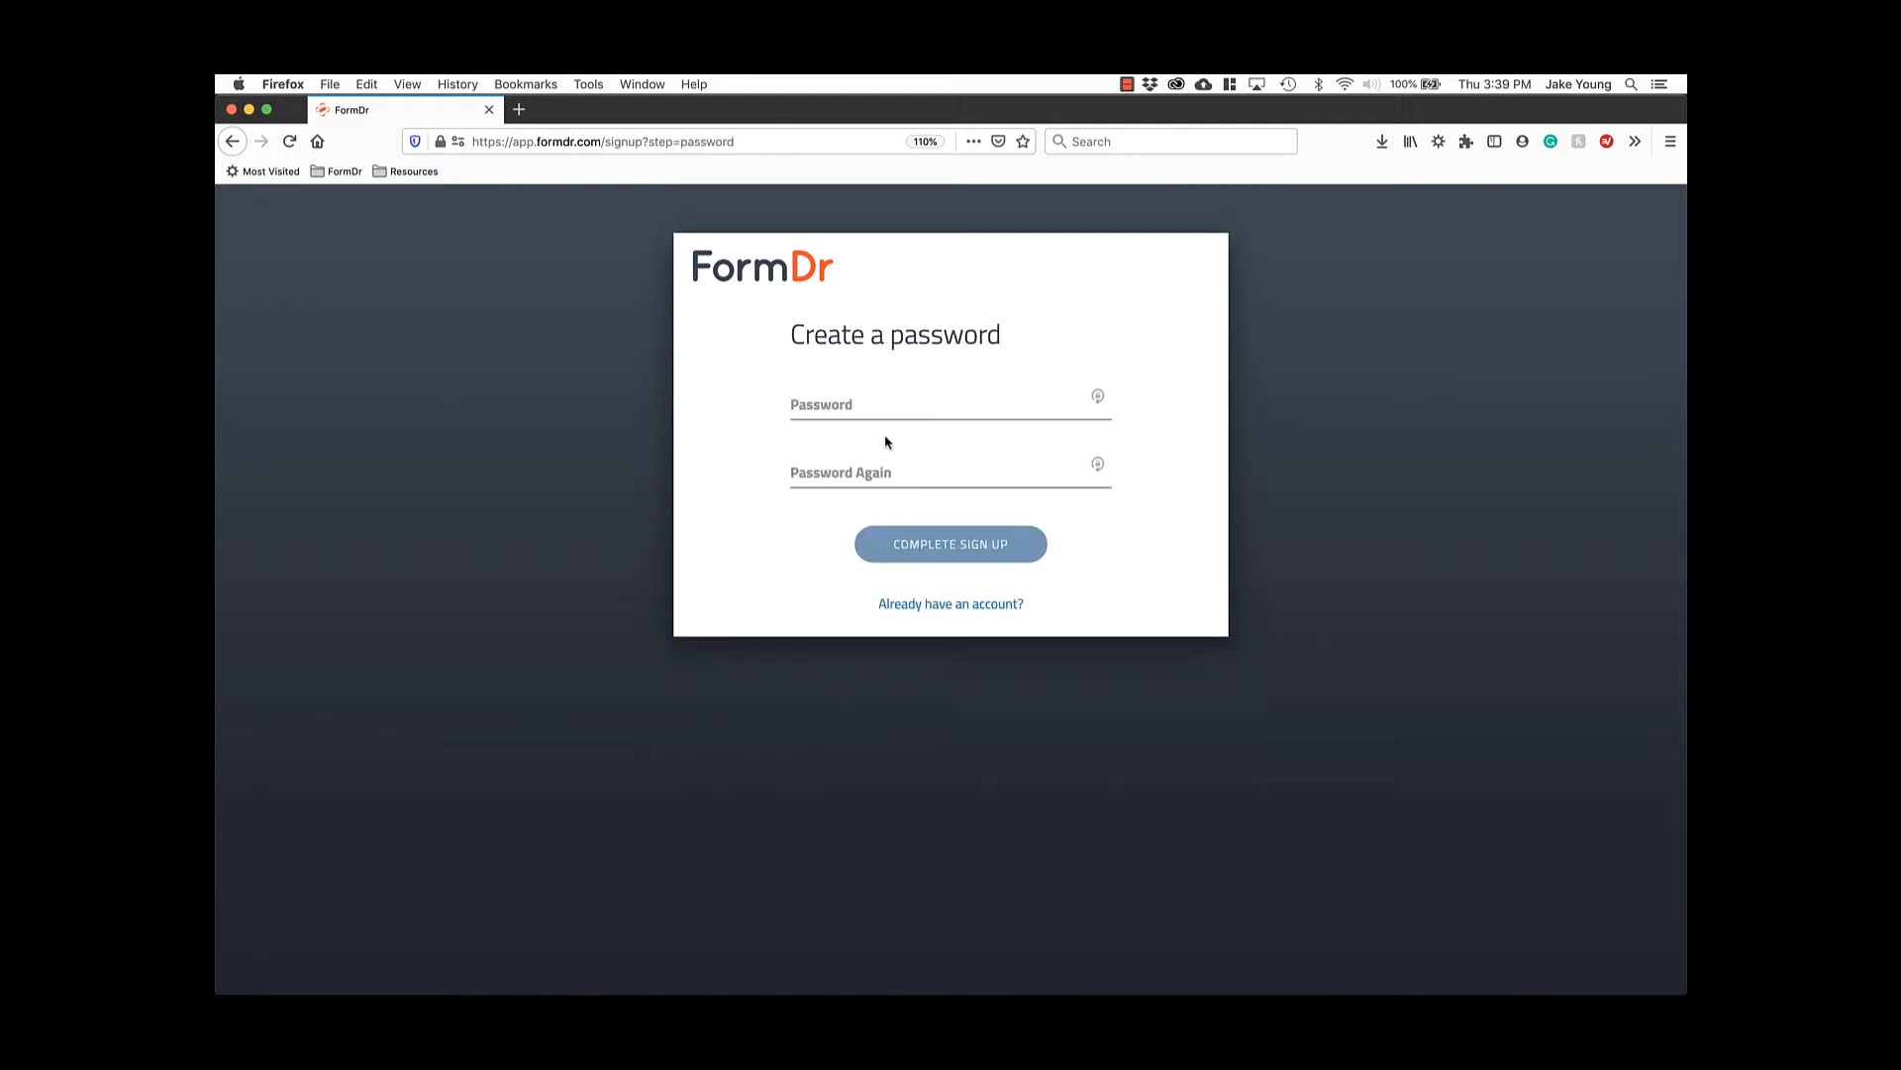
Create and confirm the account password, then complete the sign-up.
left_click(882, 404)
type("•••••••••")
left_click(891, 459)
type("•••••••••")
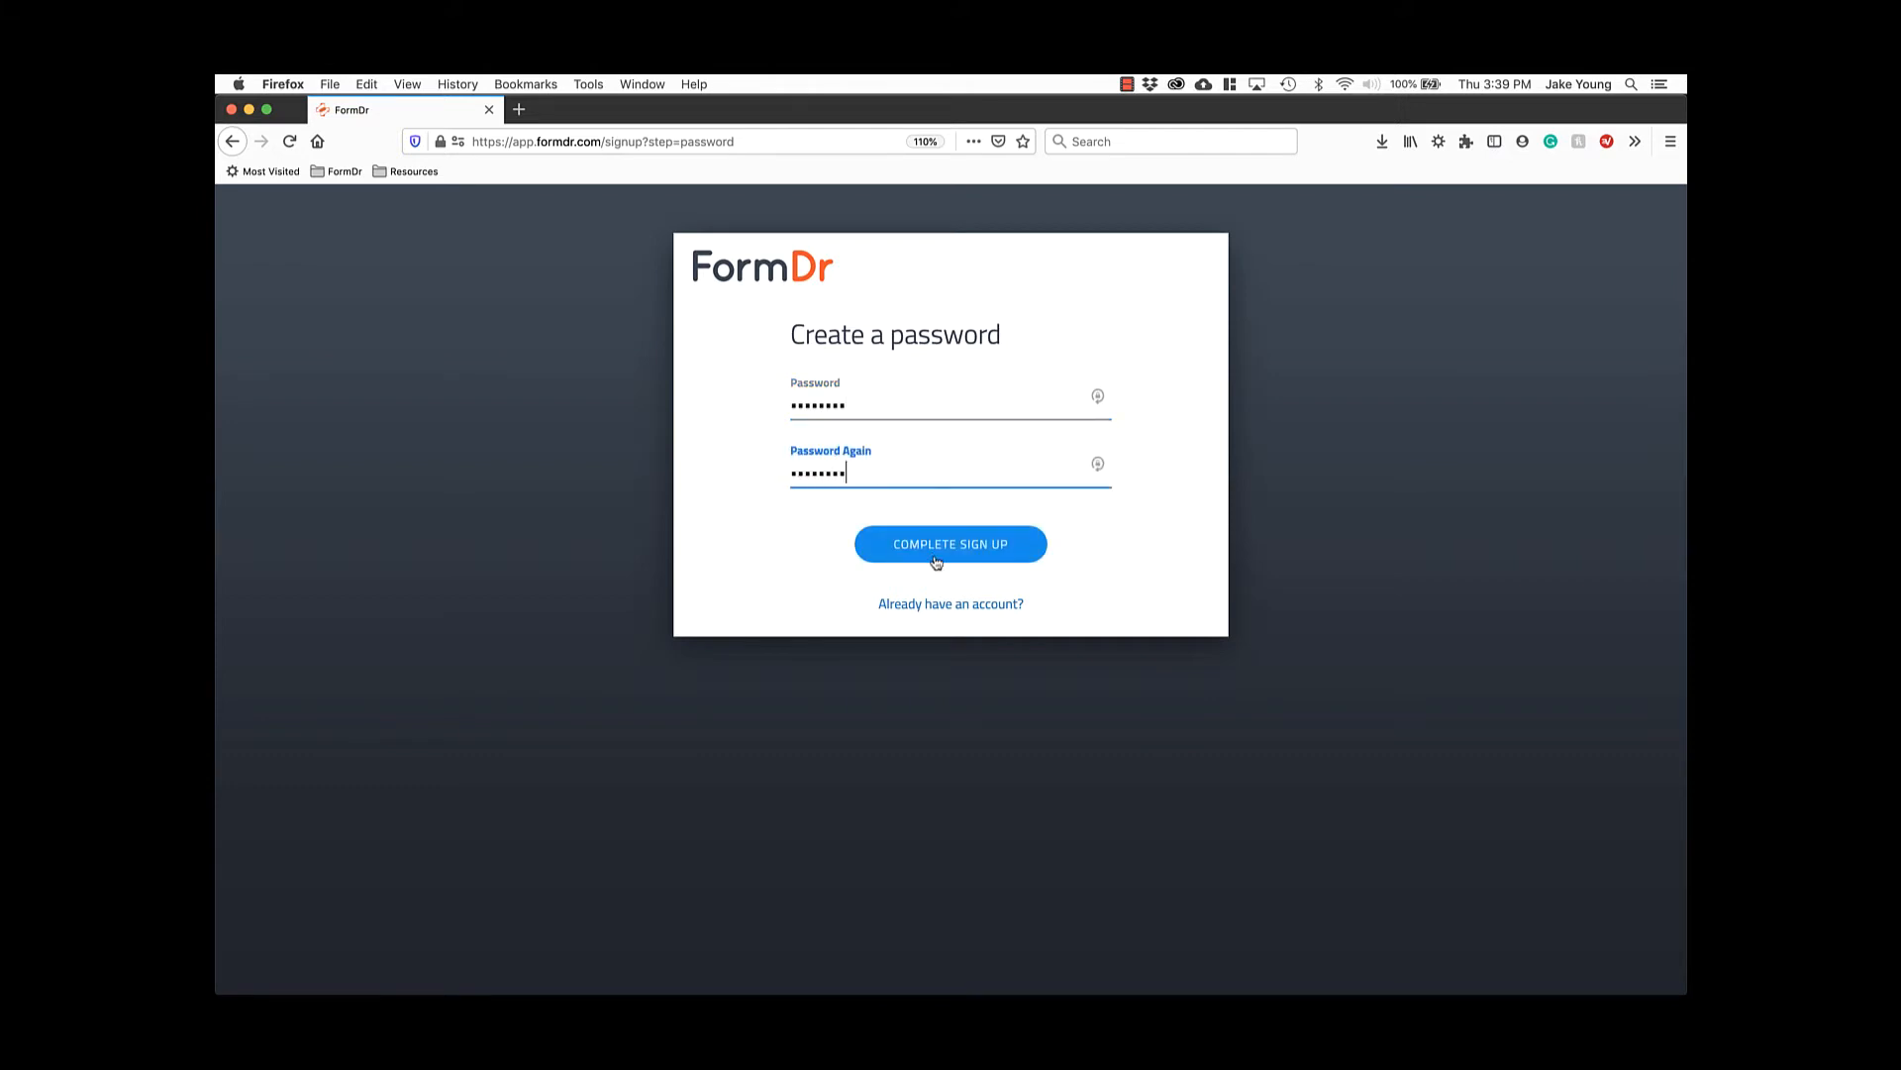
left_click(936, 560)
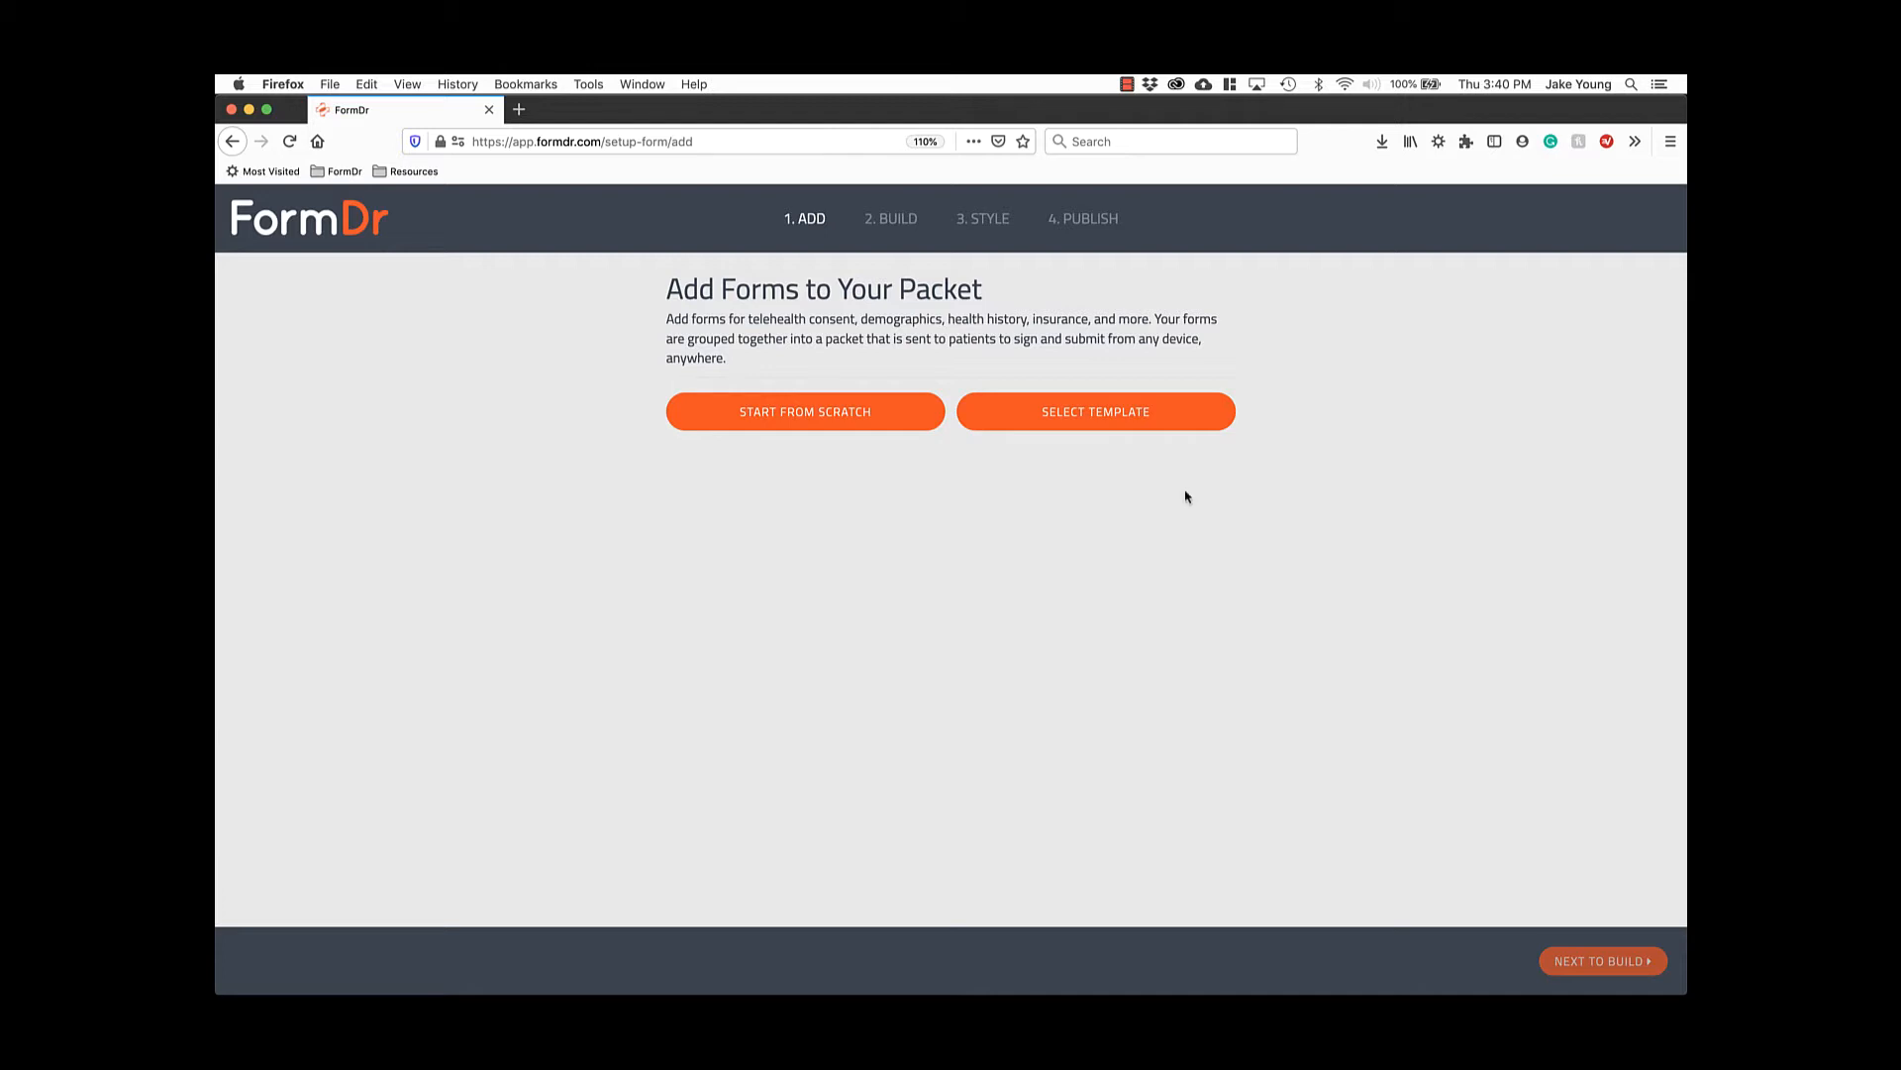
Start a blank form from scratch and save it with the name 'Example Form'.
left_click(872, 420)
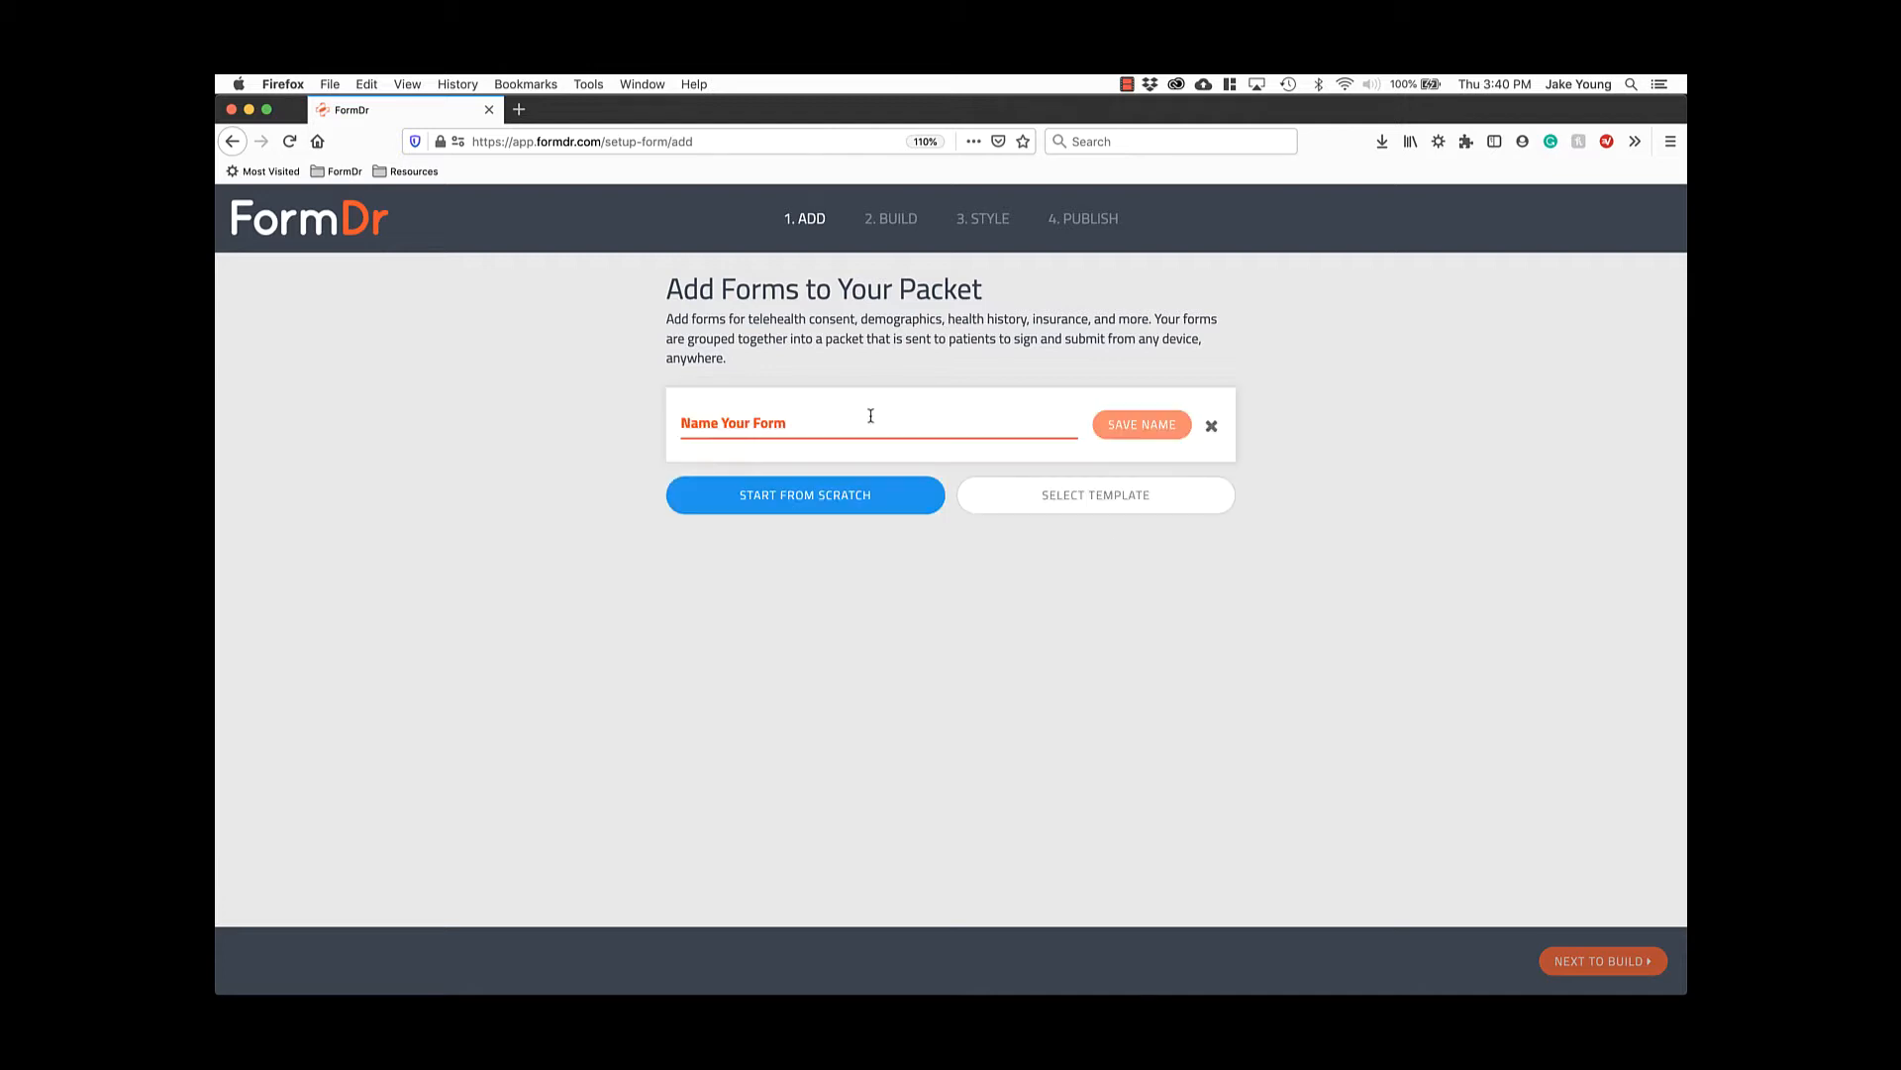
type("Example")
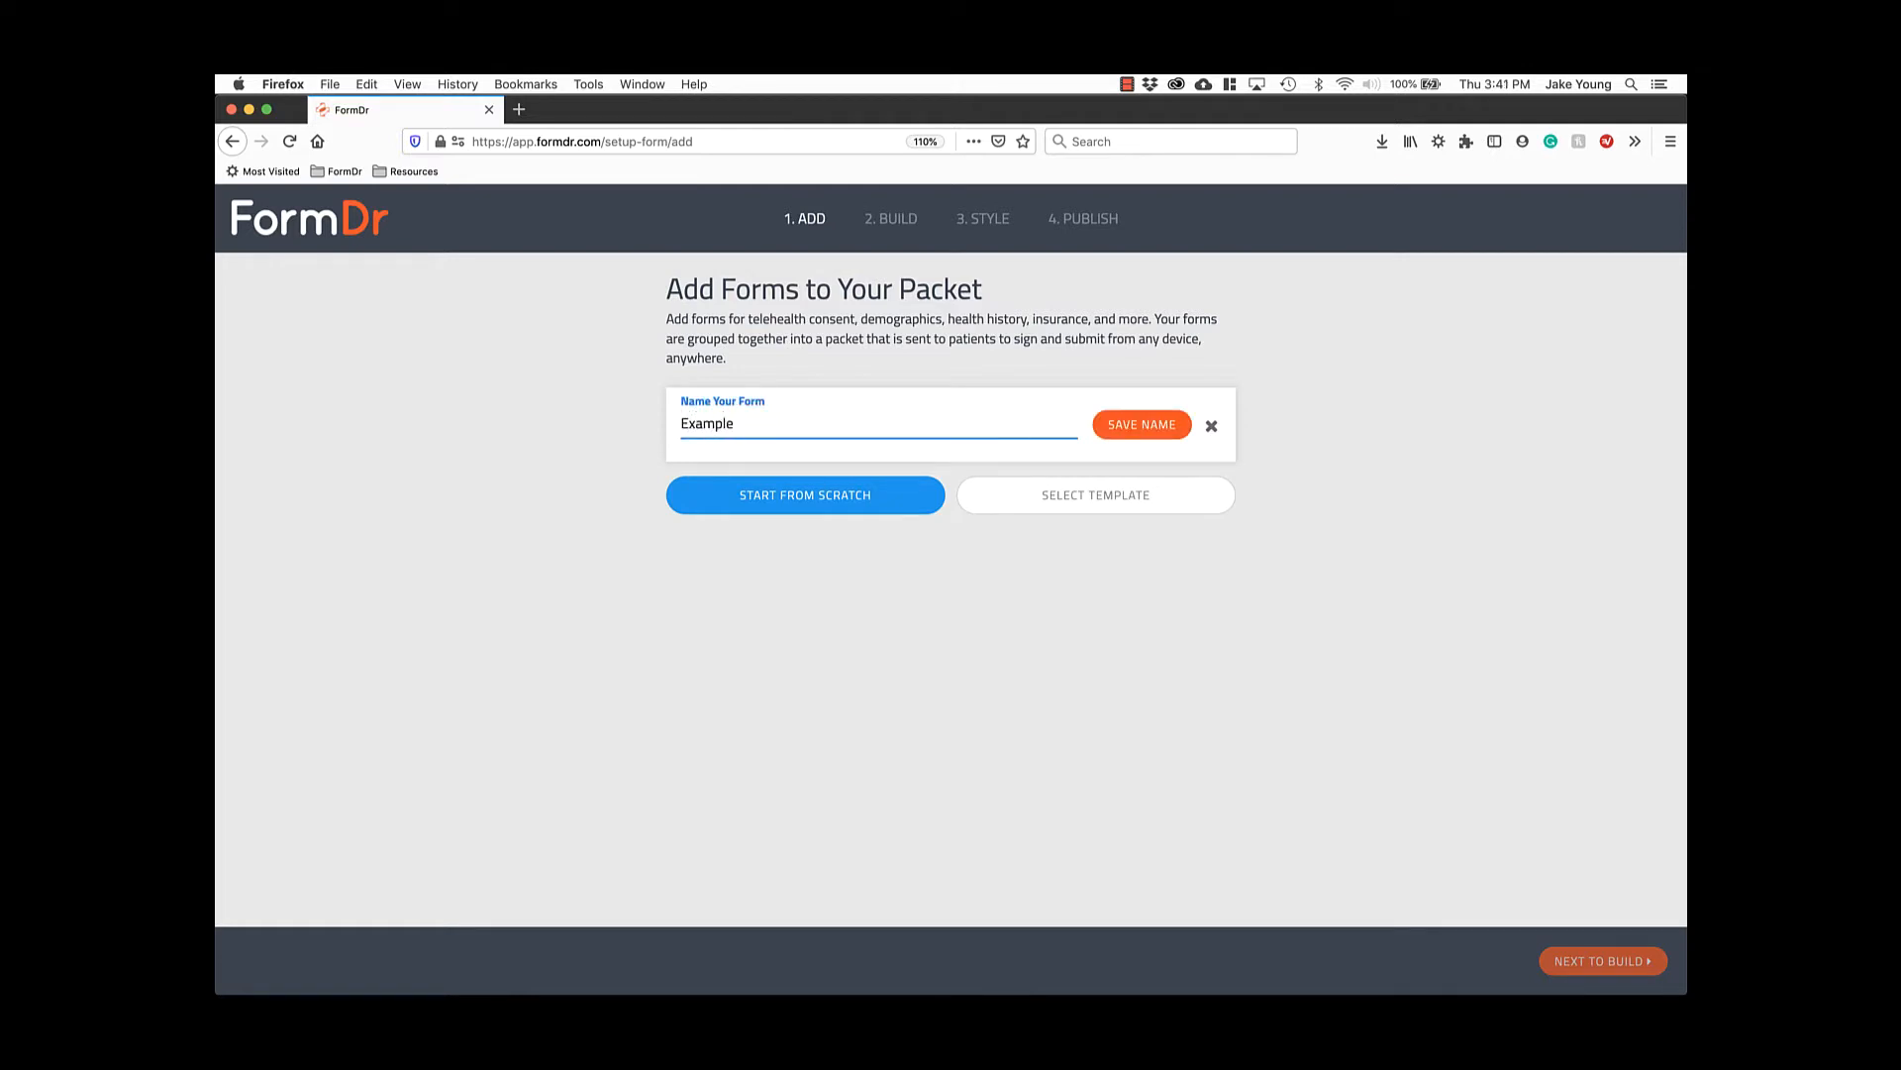
type(" Form")
left_click(1132, 434)
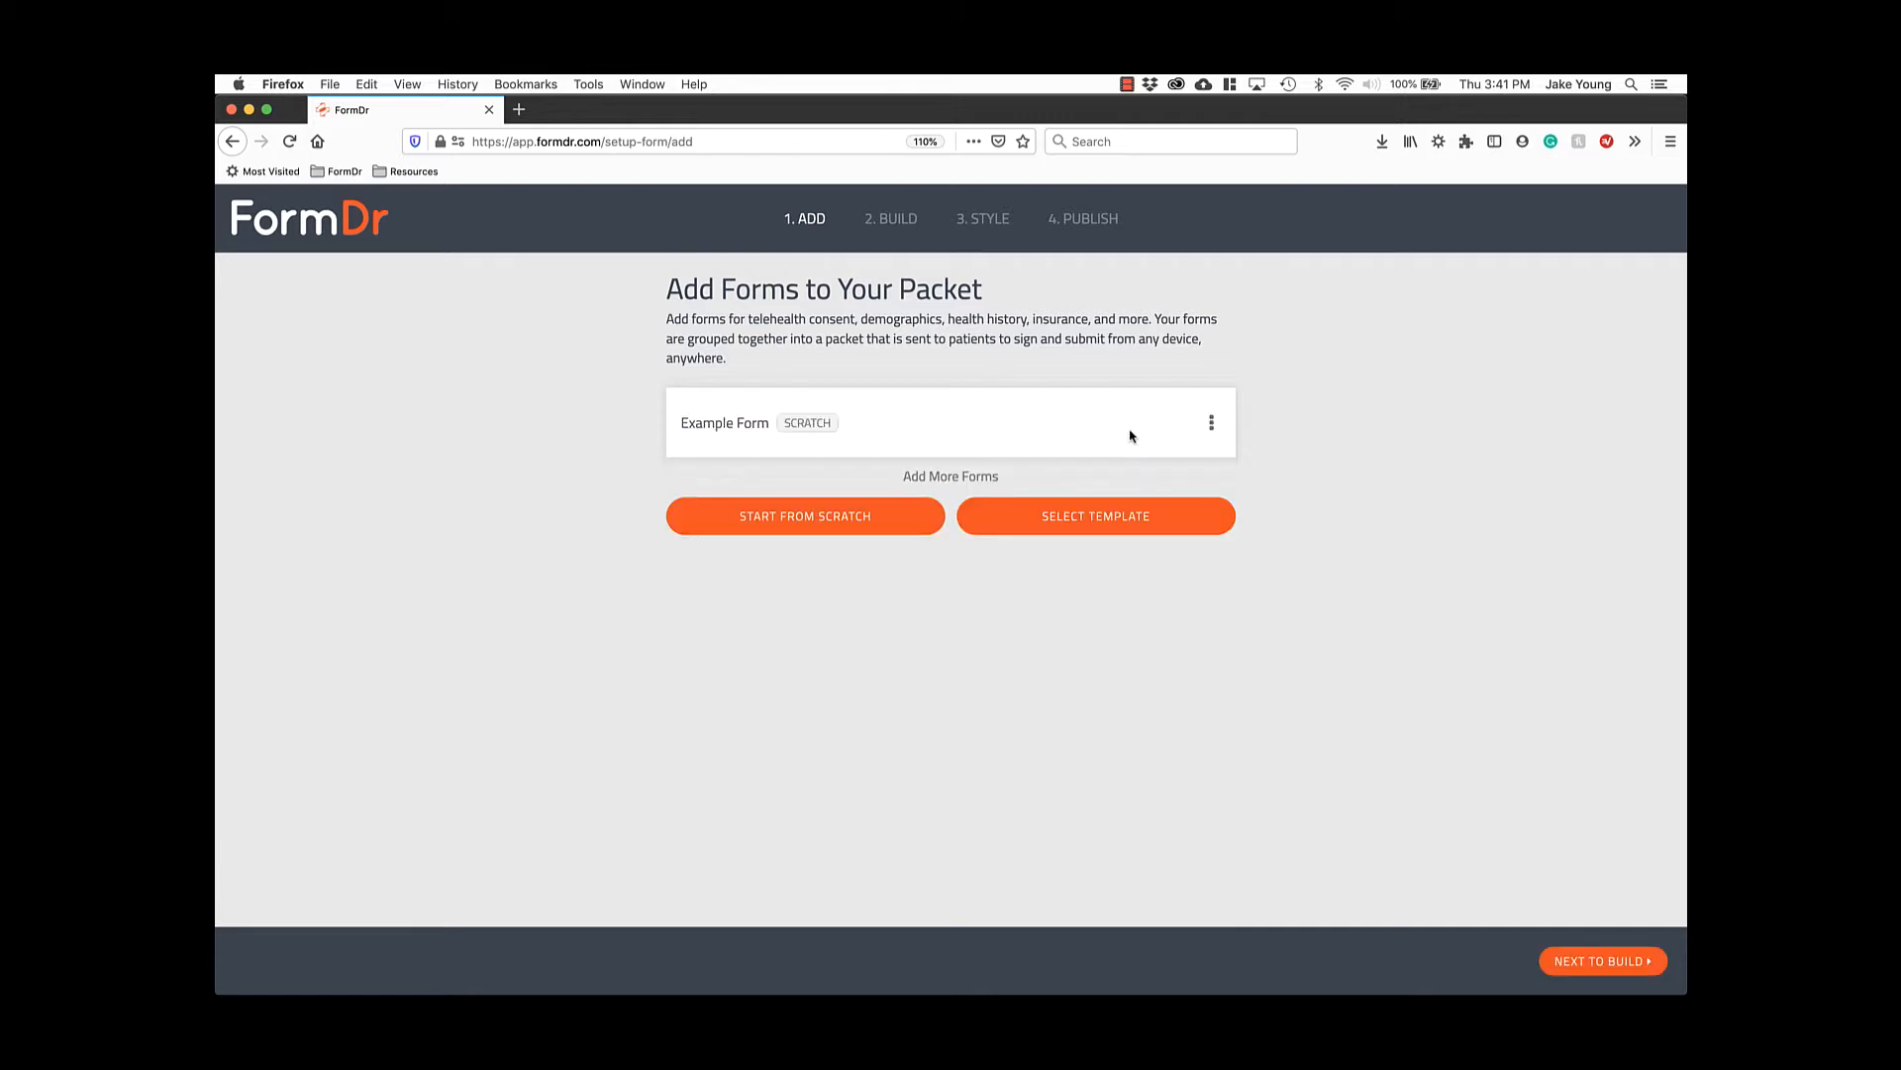
Preview the Medical New Patient Packet template, switch to Telemedicine Consent Form, and use that template.
left_click(1110, 529)
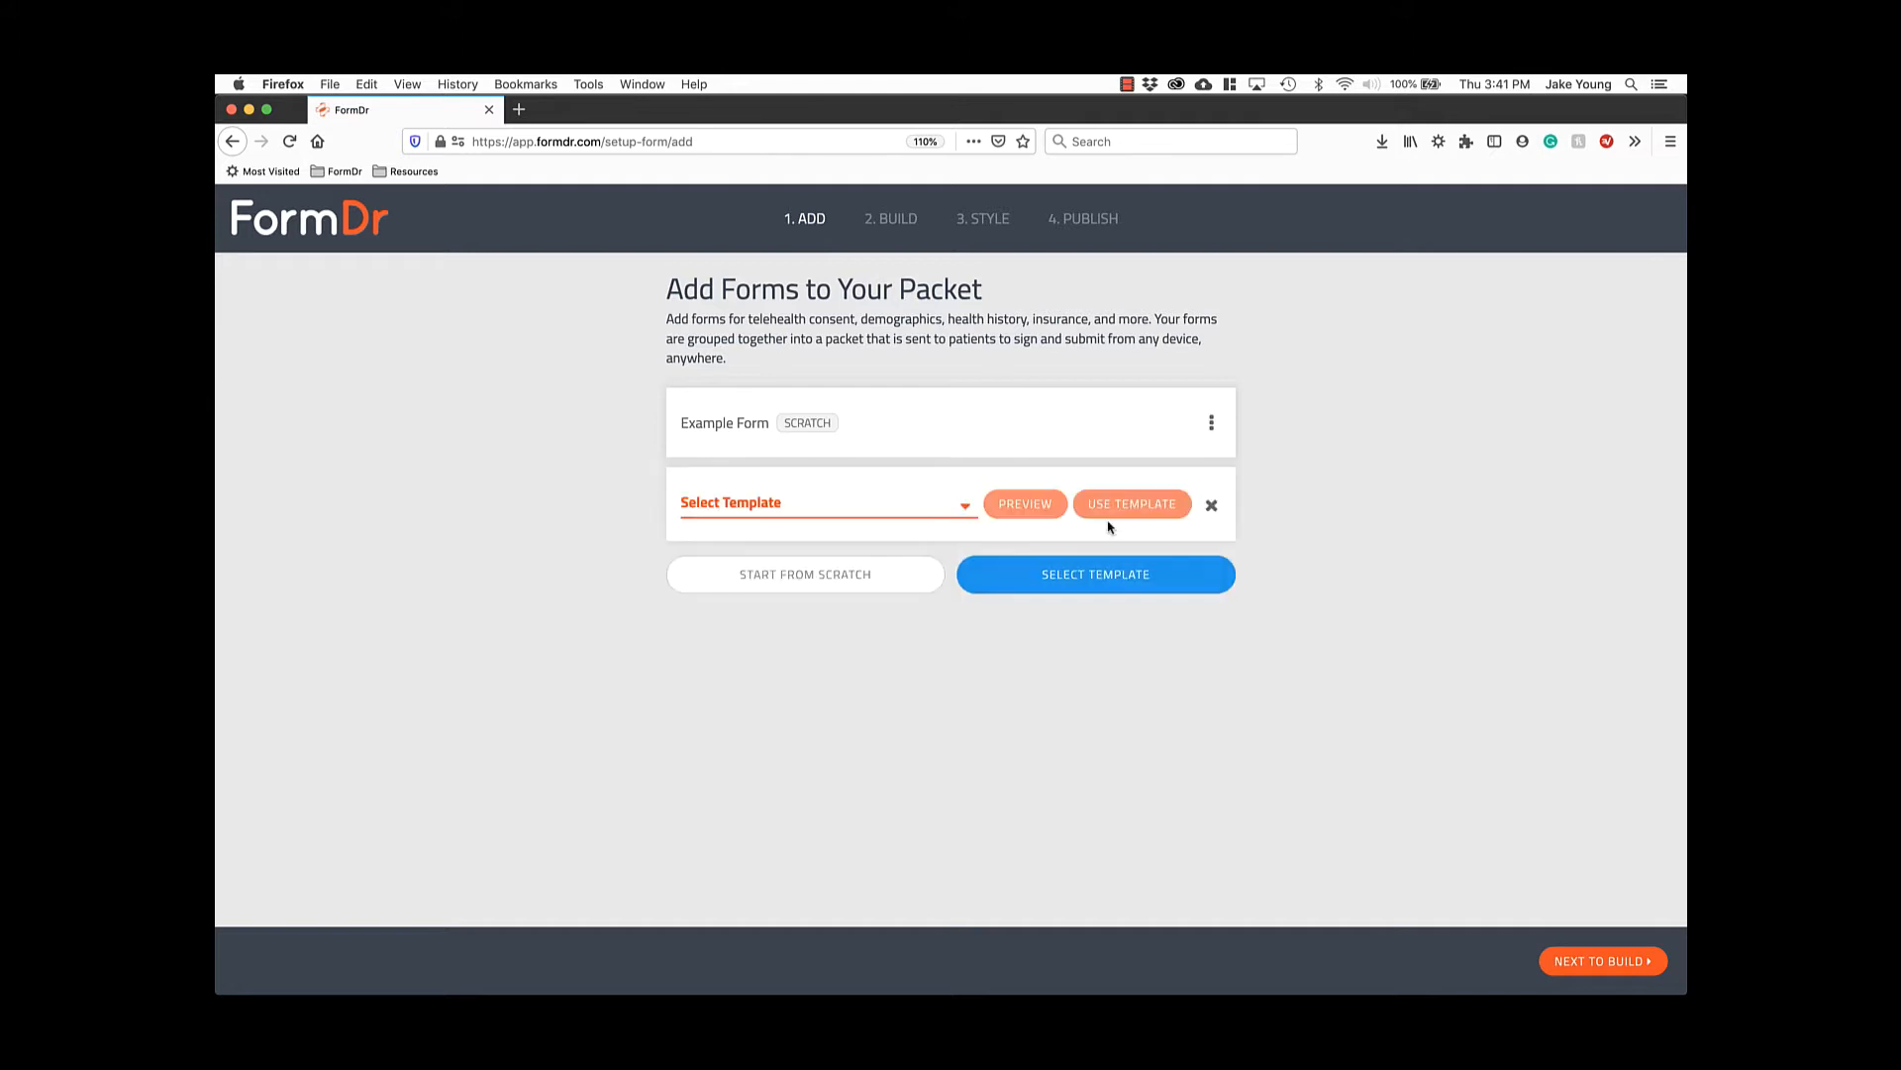
left_click(949, 509)
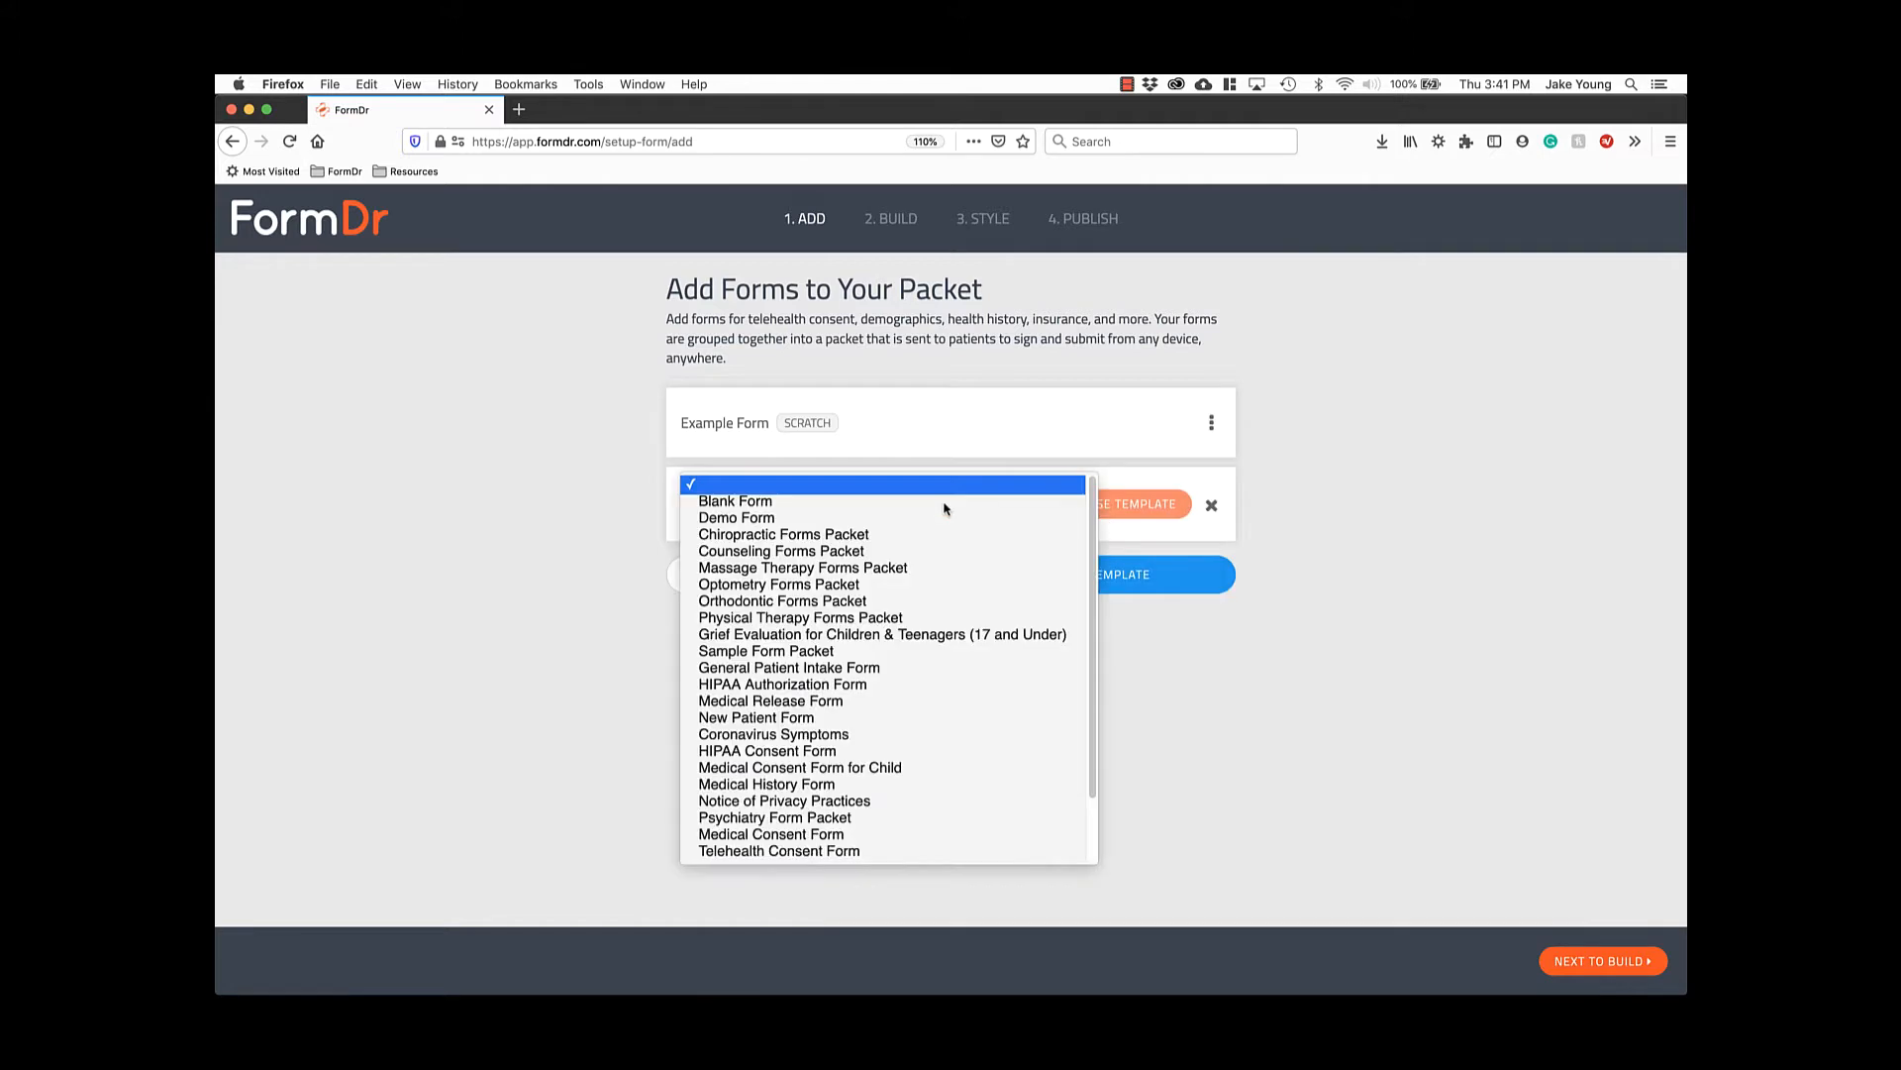
scroll(942, 511, "down", 2)
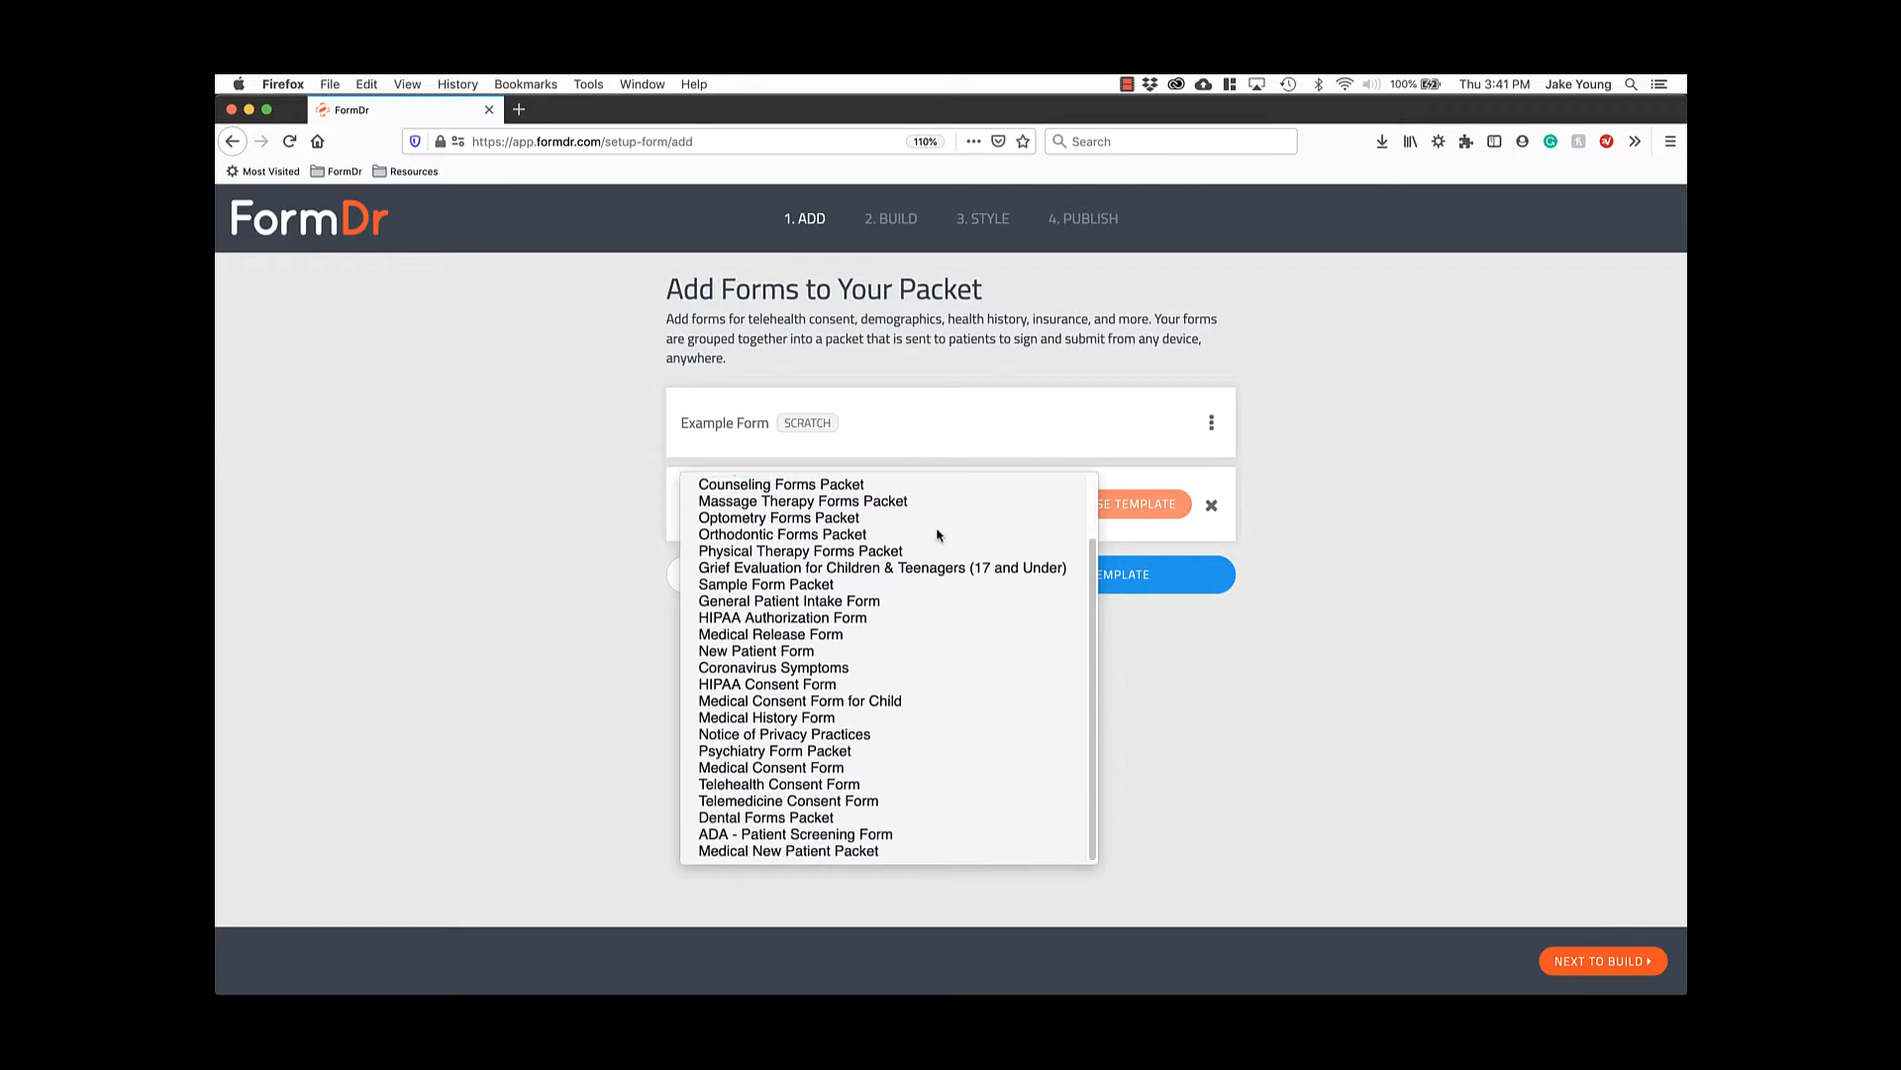
left_click(871, 858)
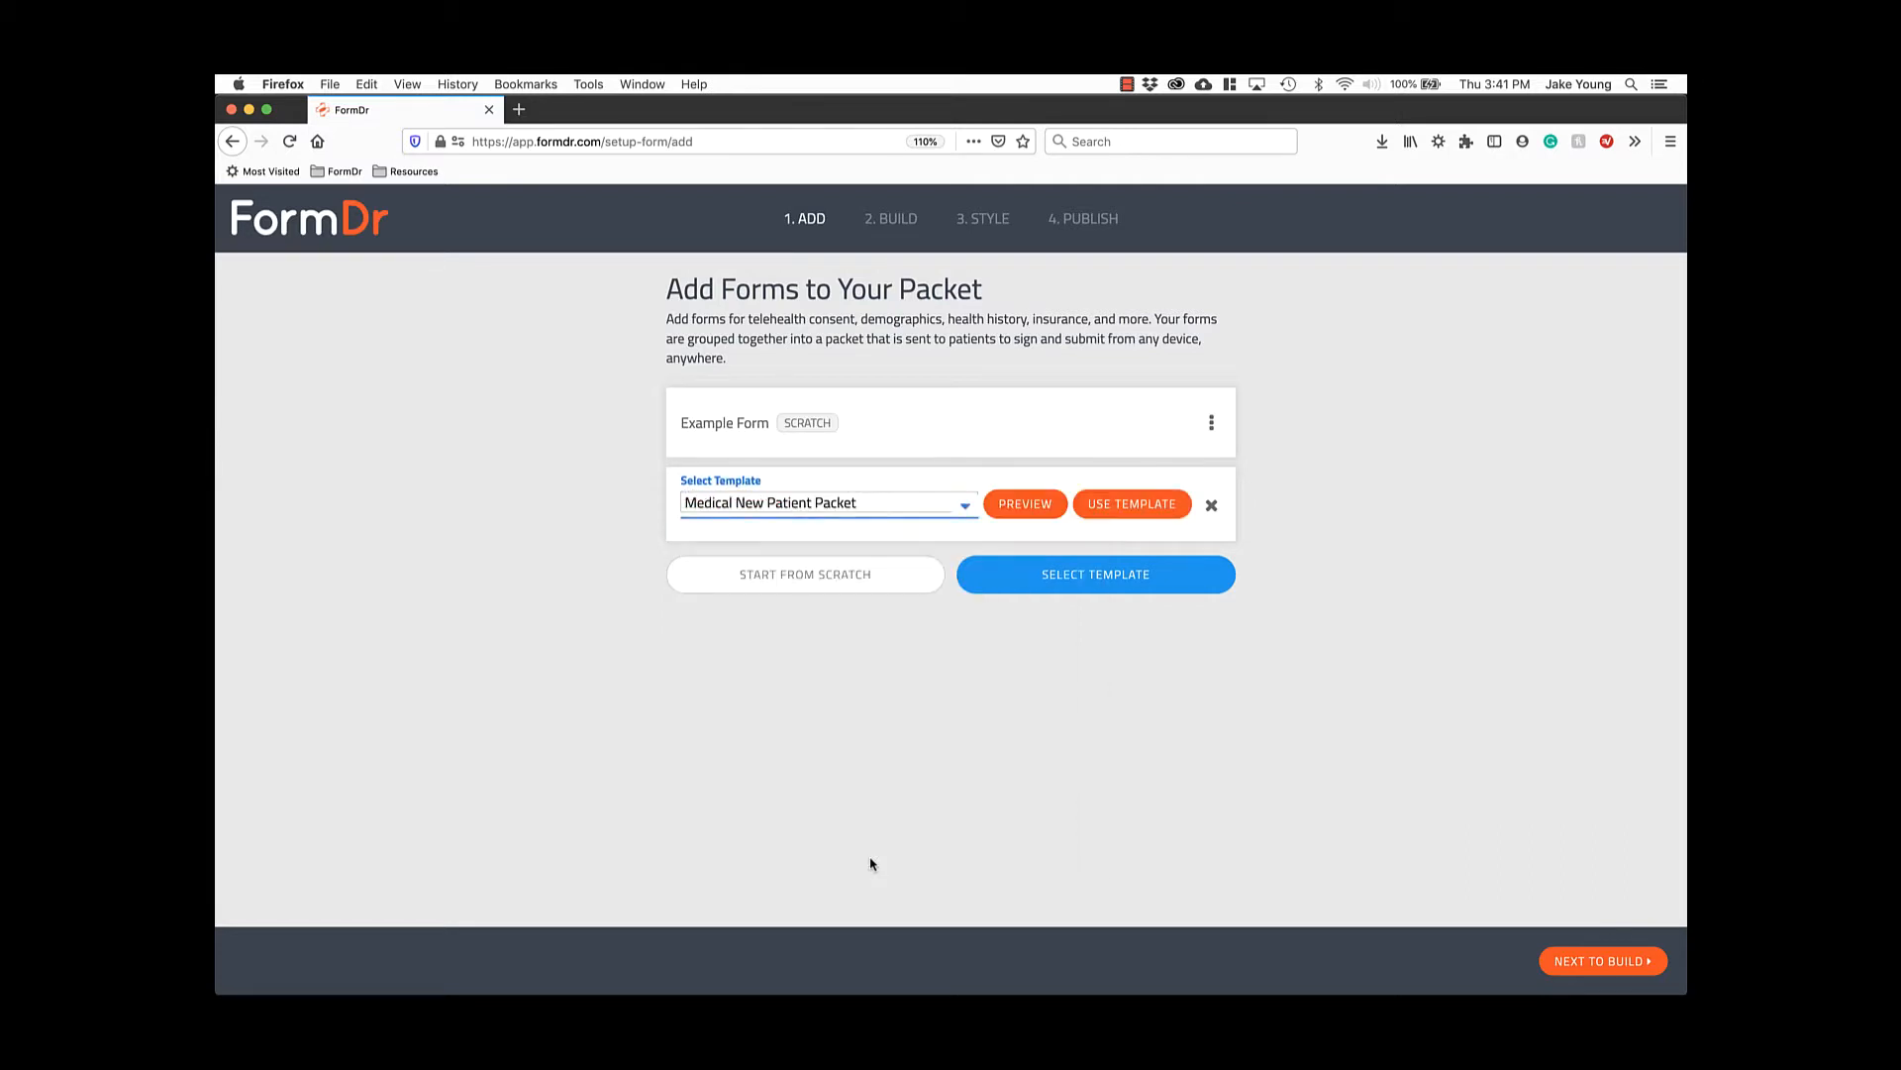
left_click(1026, 506)
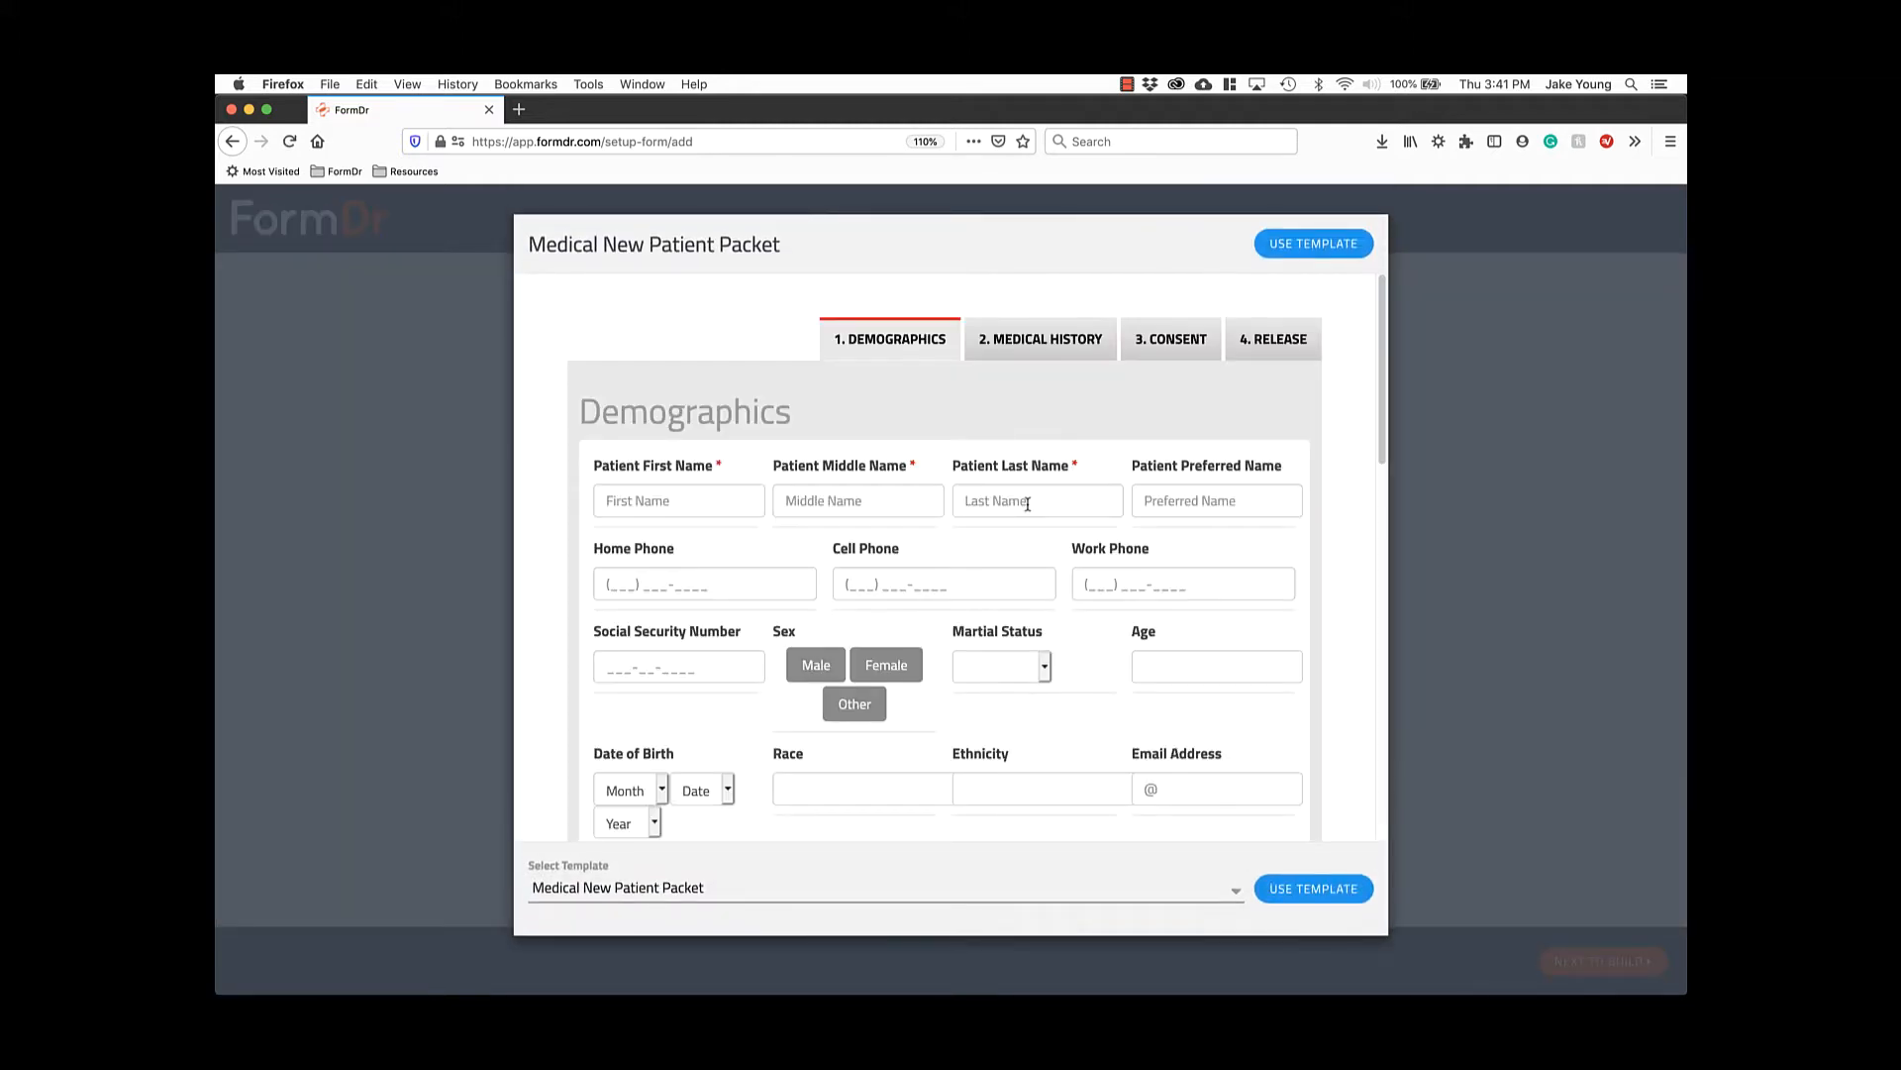
left_click(933, 888)
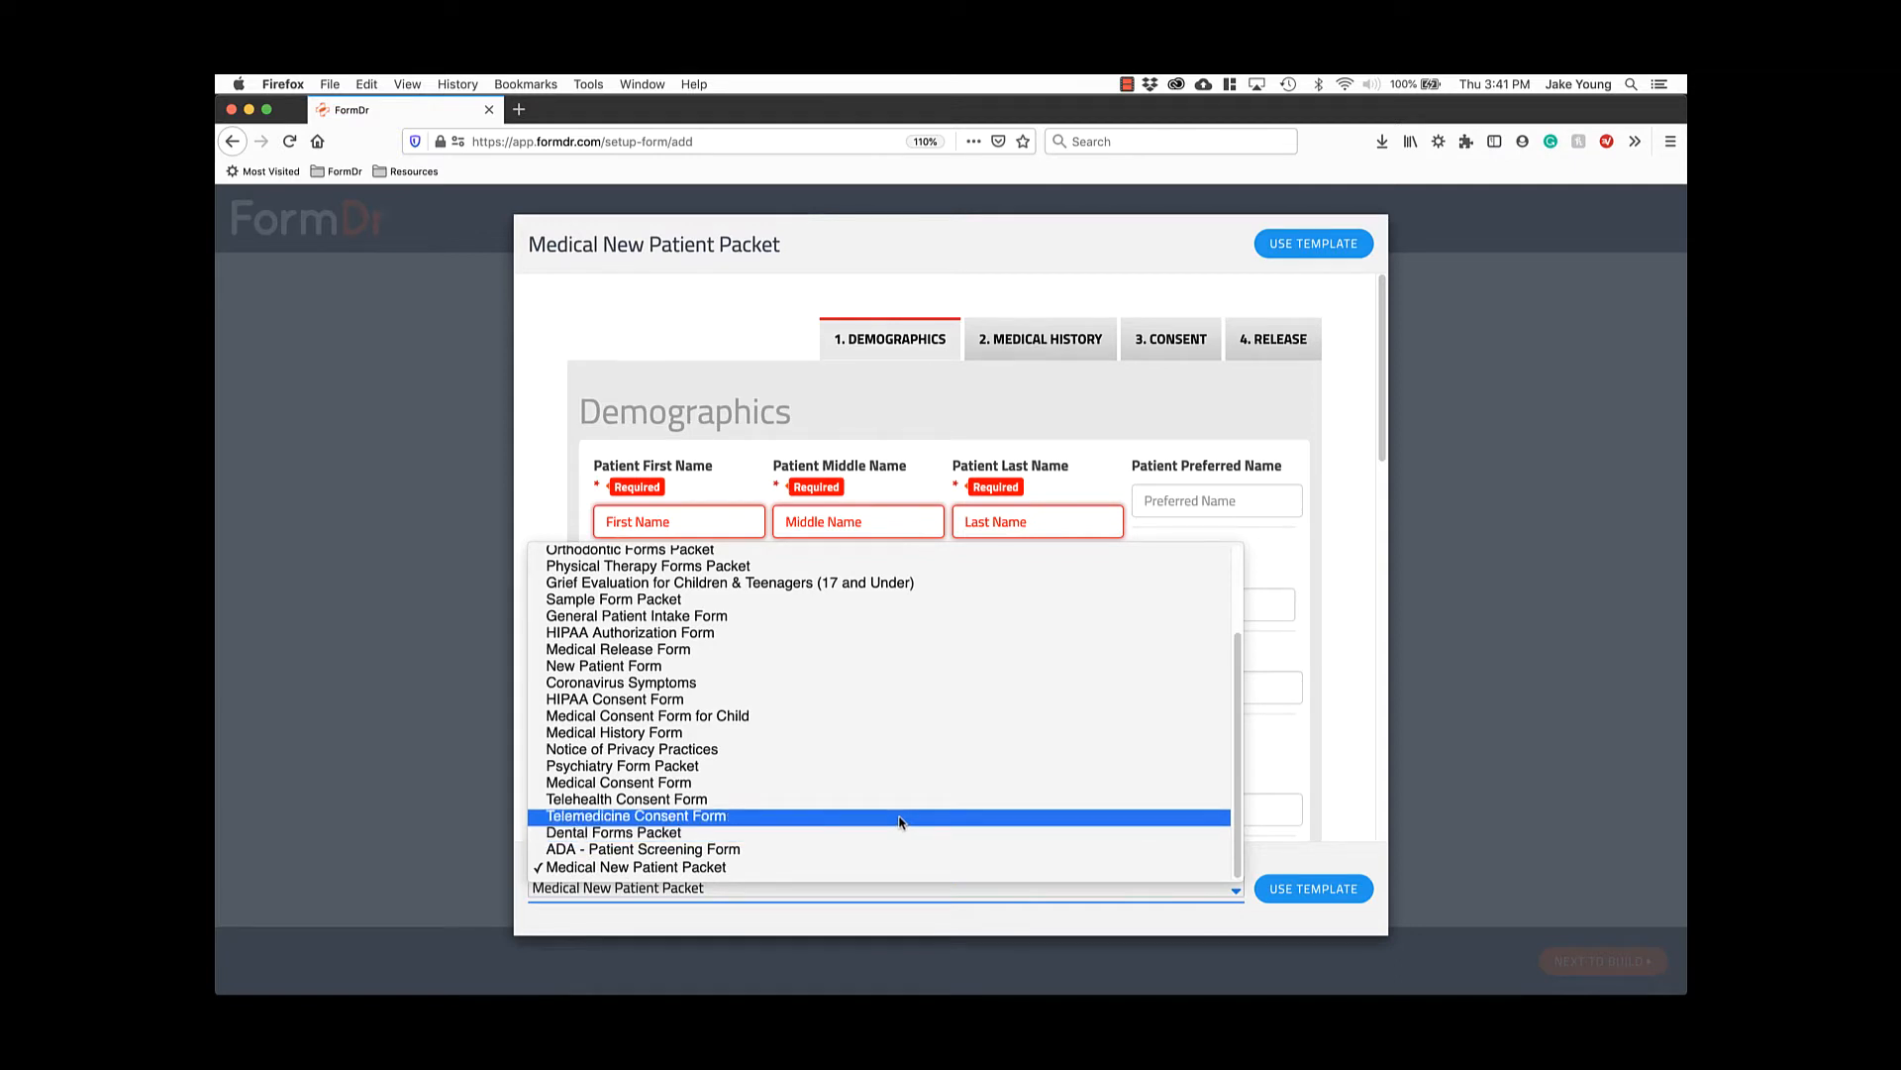
left_click(900, 821)
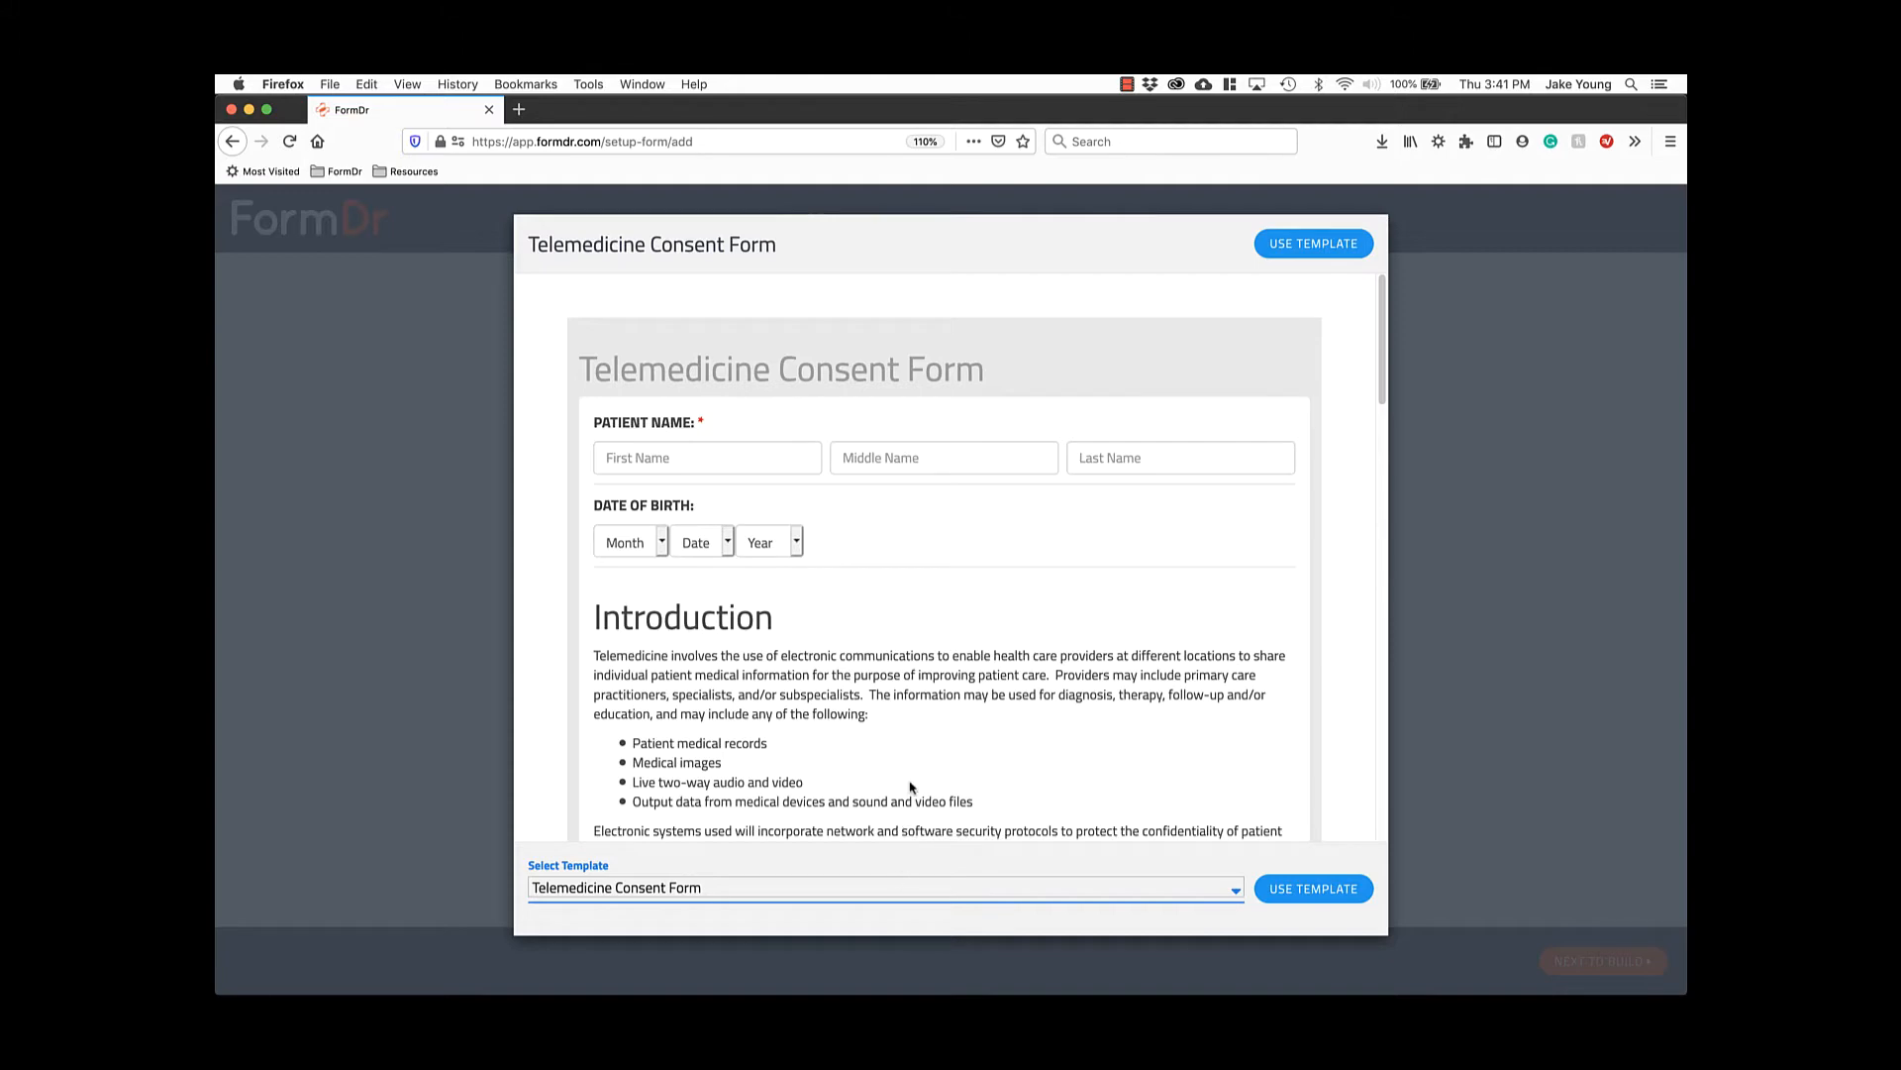
scroll(912, 733, "down", 3)
scroll(912, 733, "down", 20)
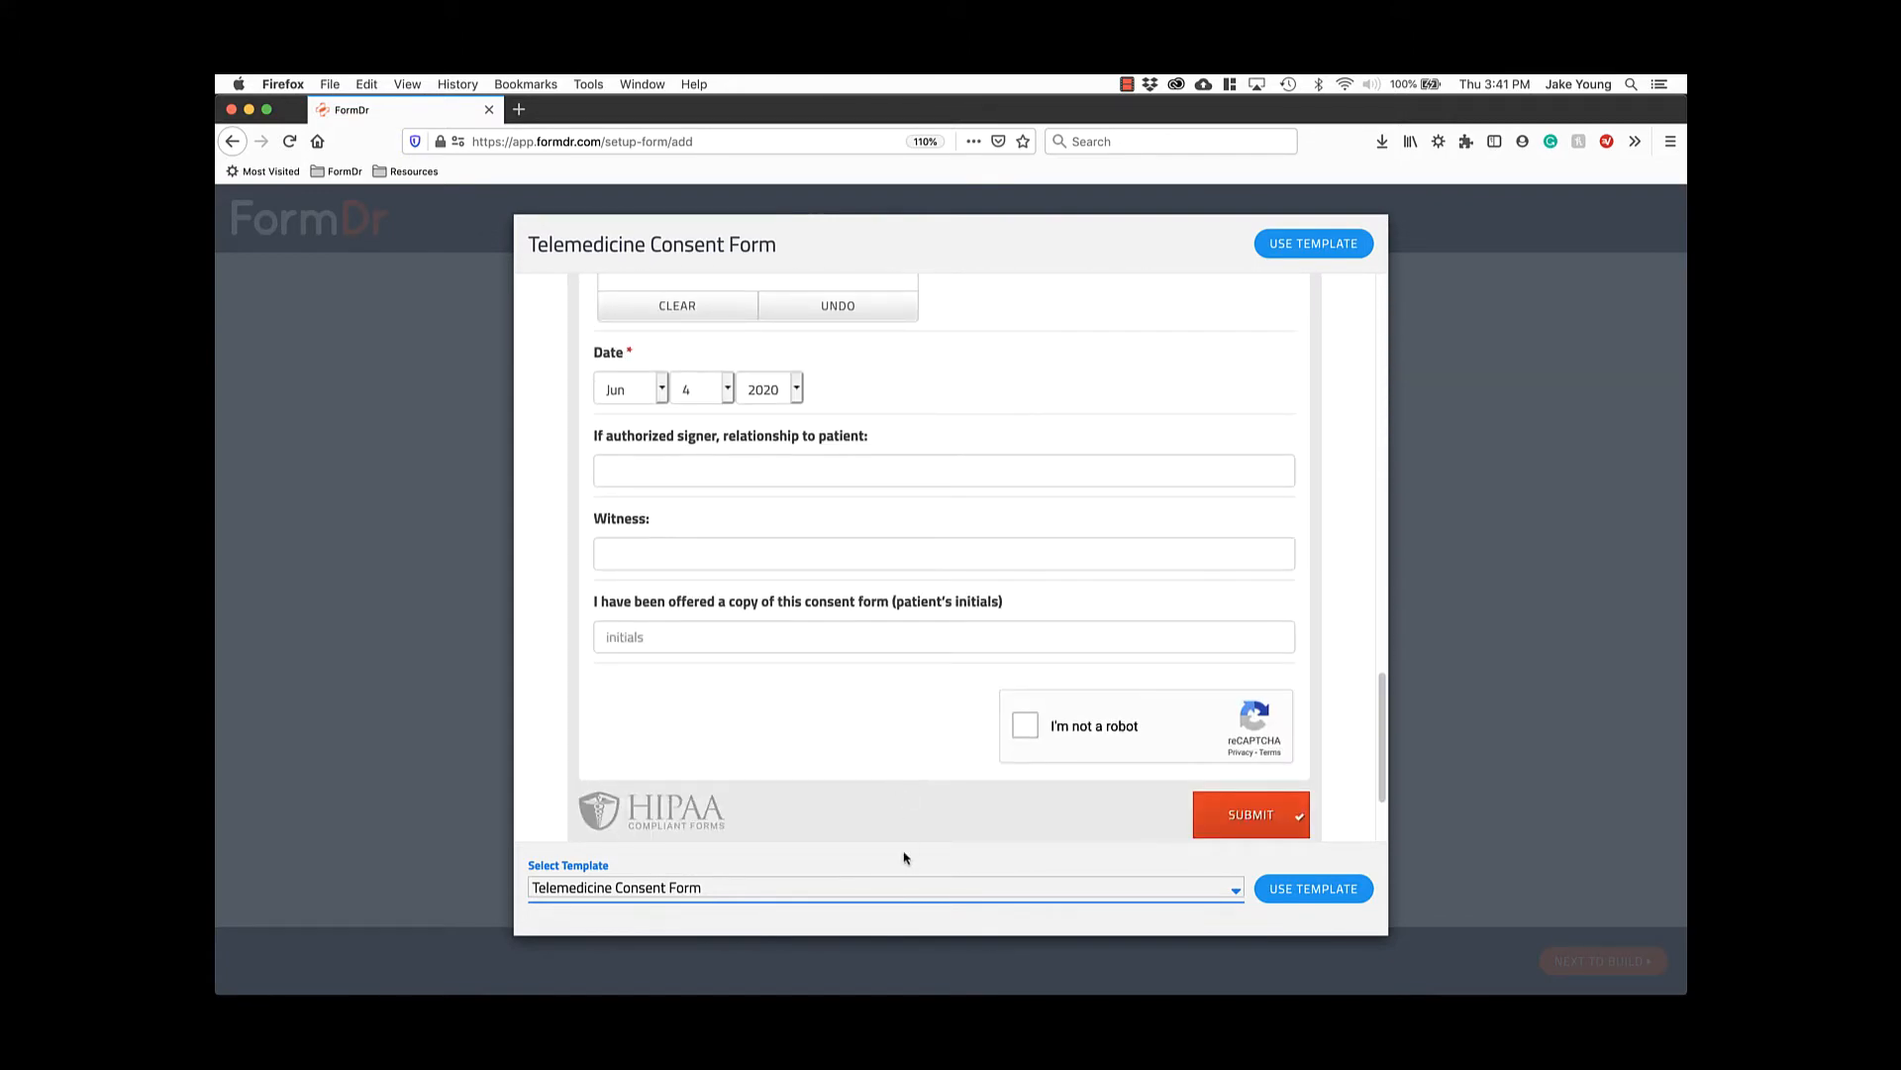
scroll(919, 782, "down", 2)
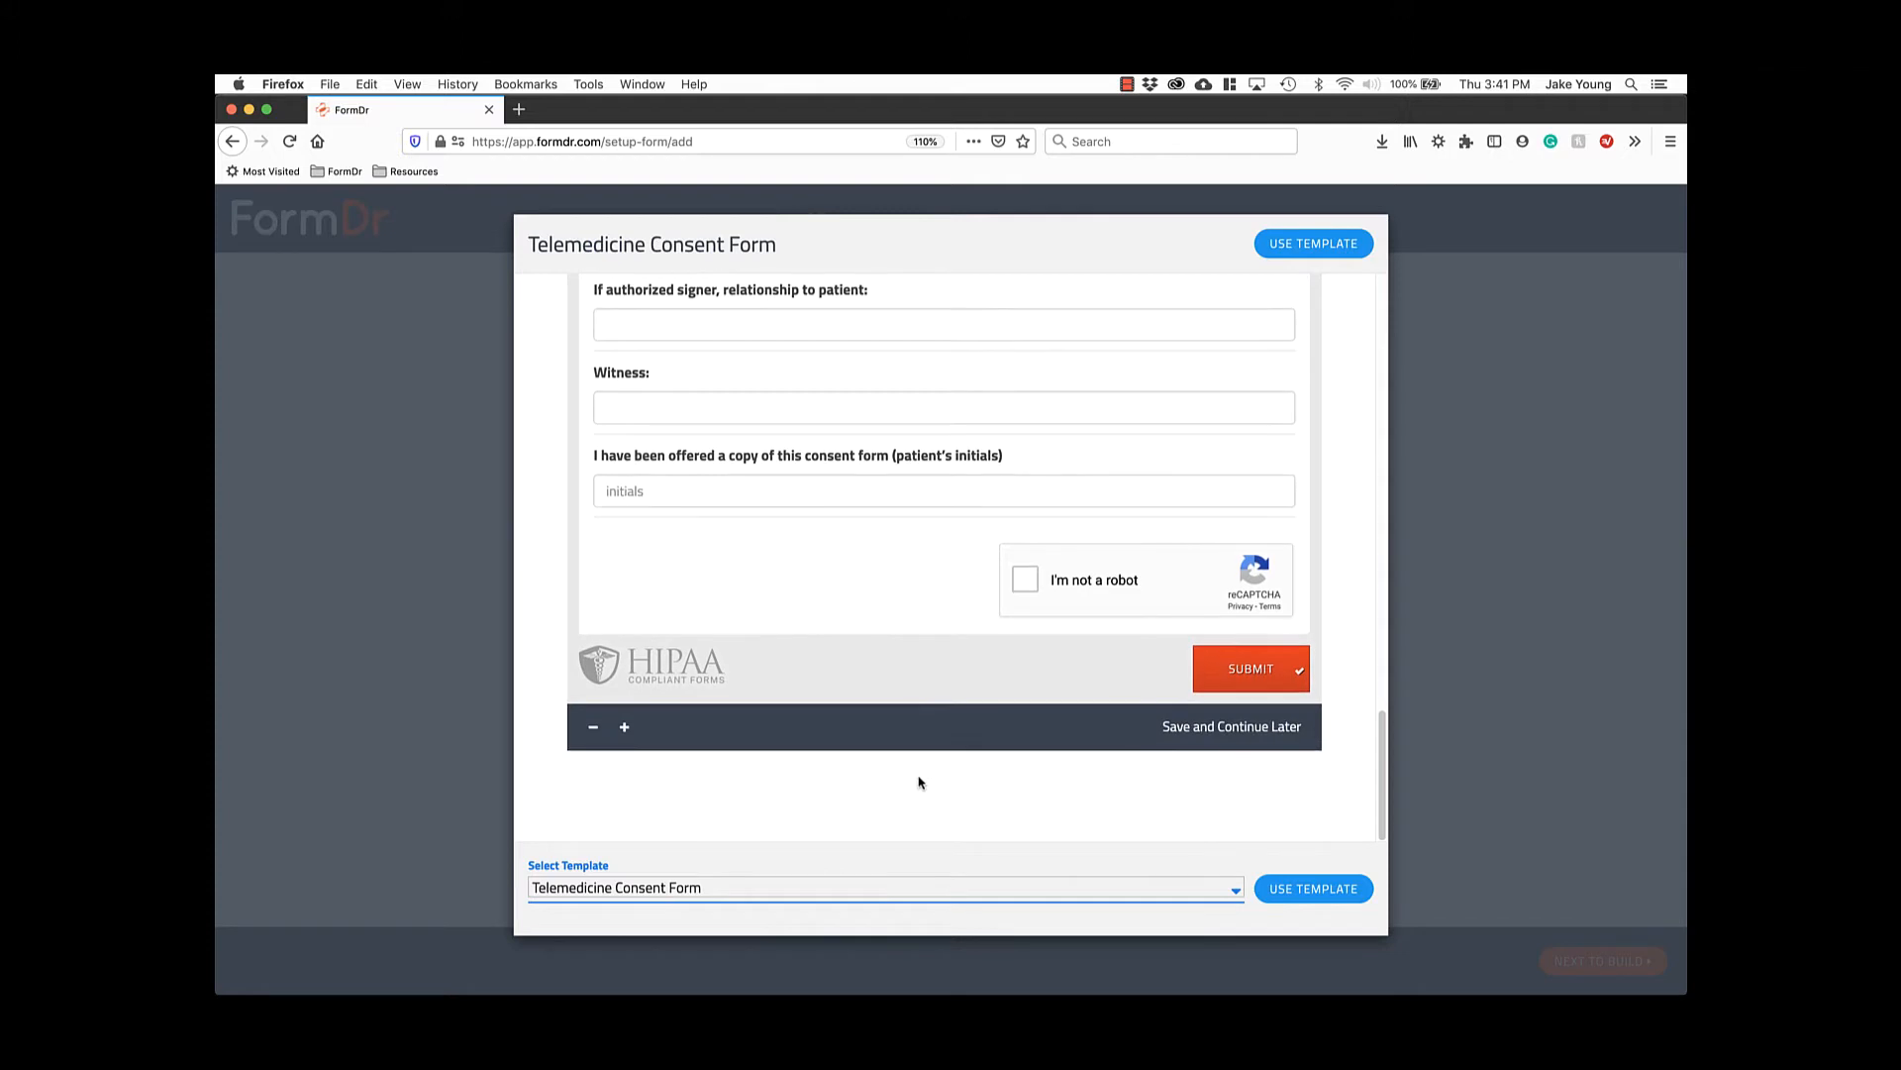
left_click(1307, 898)
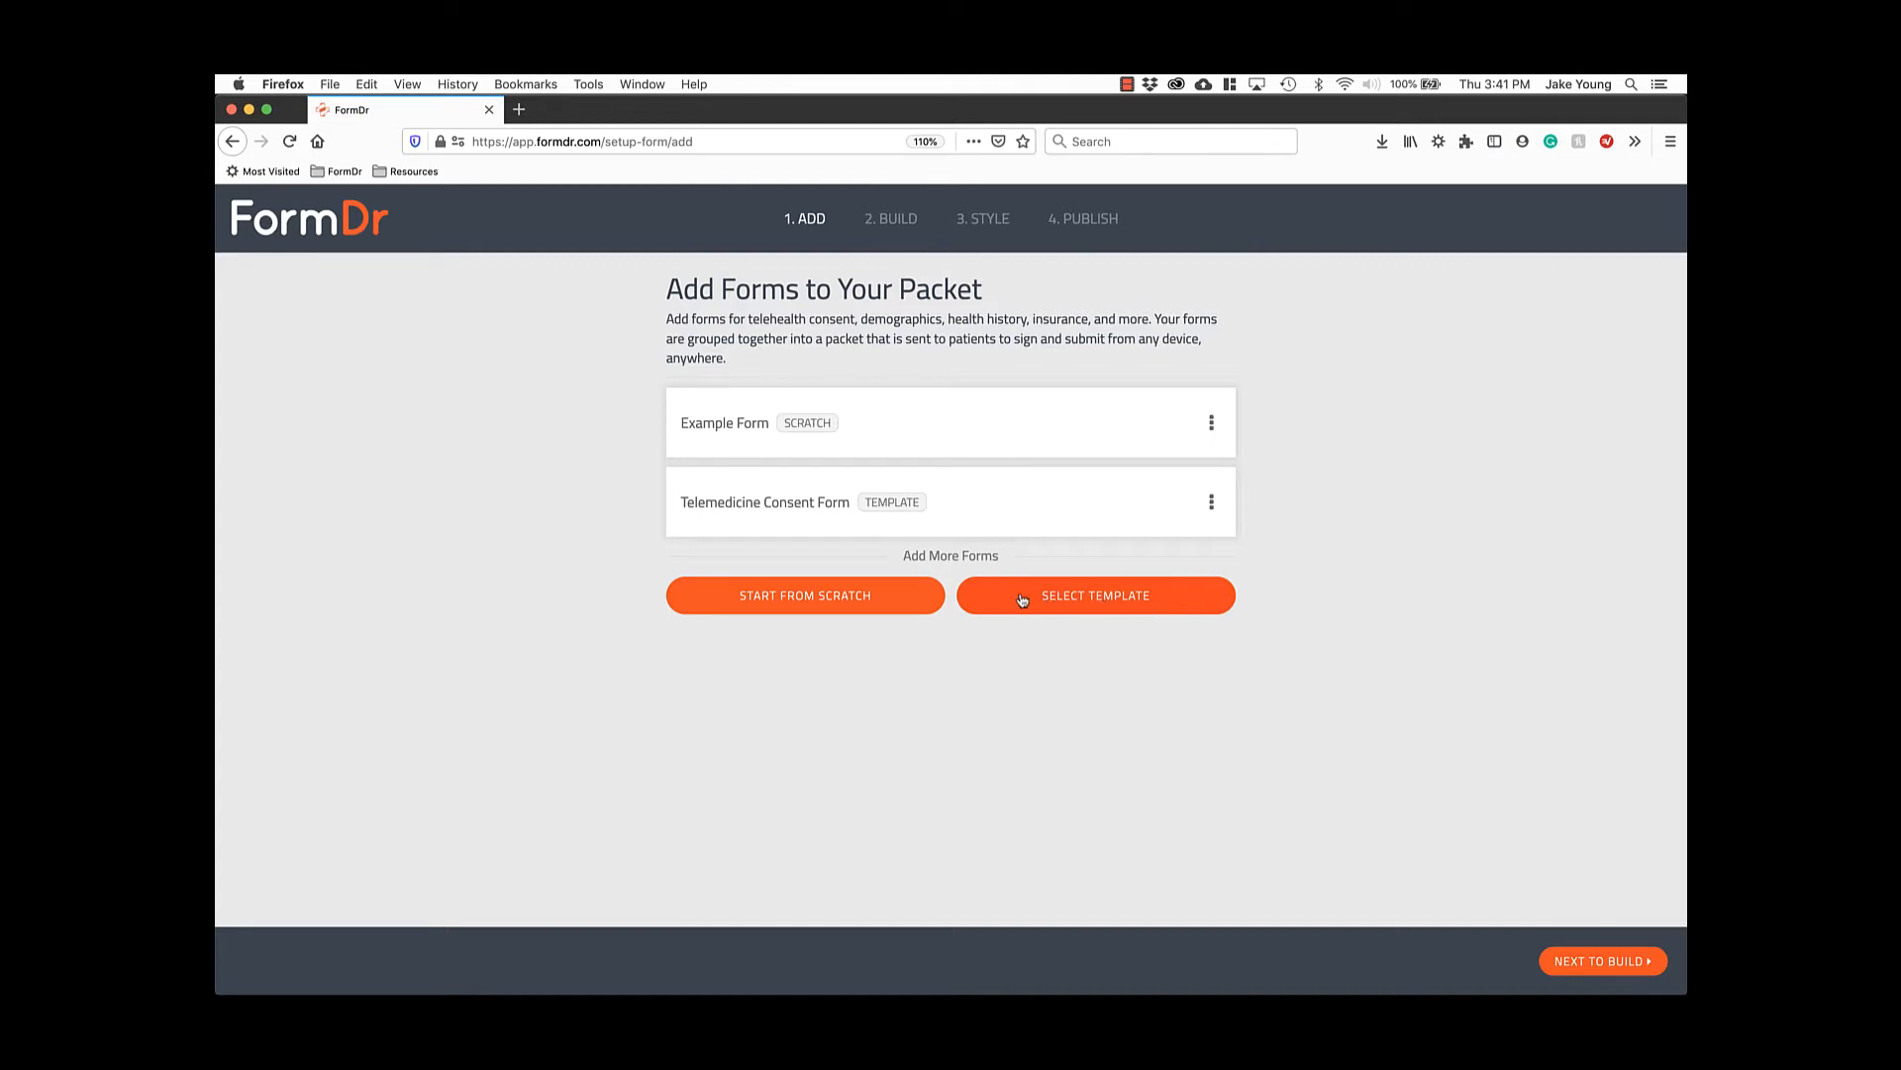
Preview the Medical New Patient Packet's Medical History, Consent and Release tabs, then add all its forms.
left_click(979, 596)
left_click(920, 585)
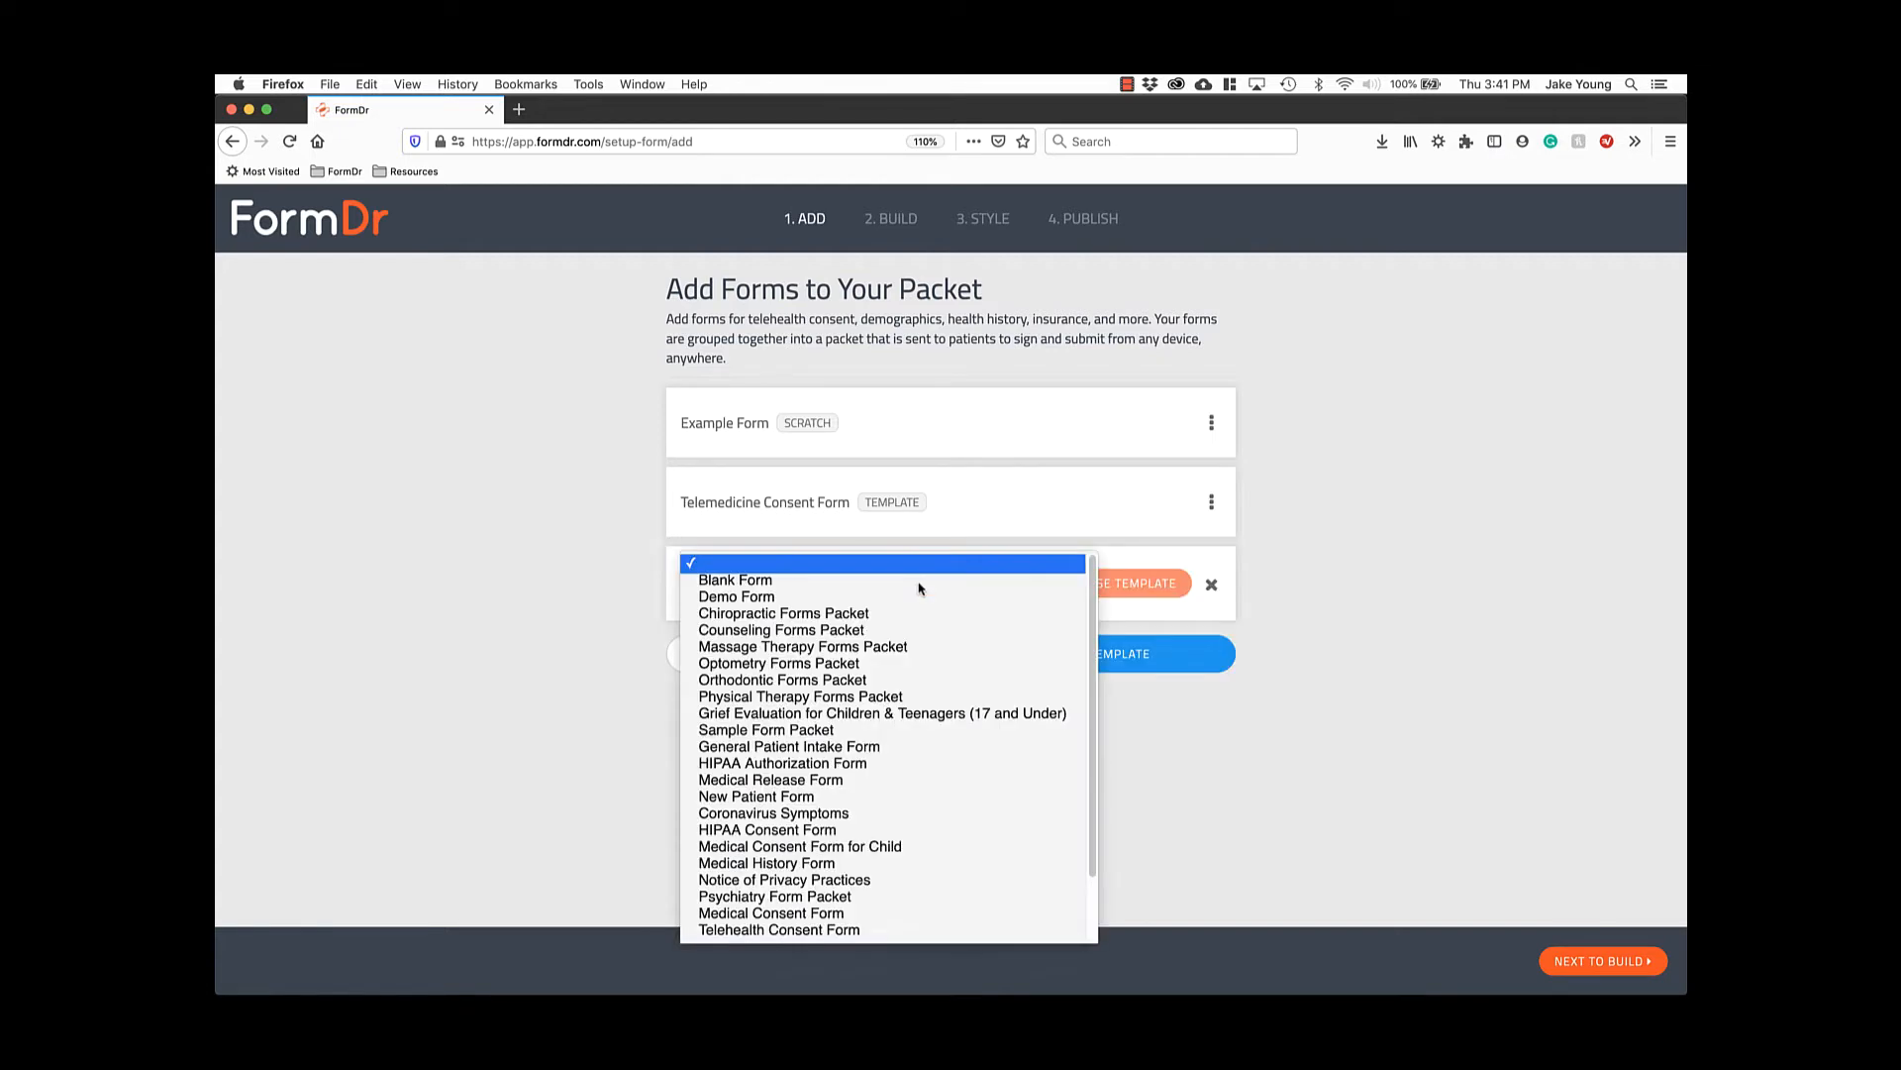
scroll(916, 614, "down", 3)
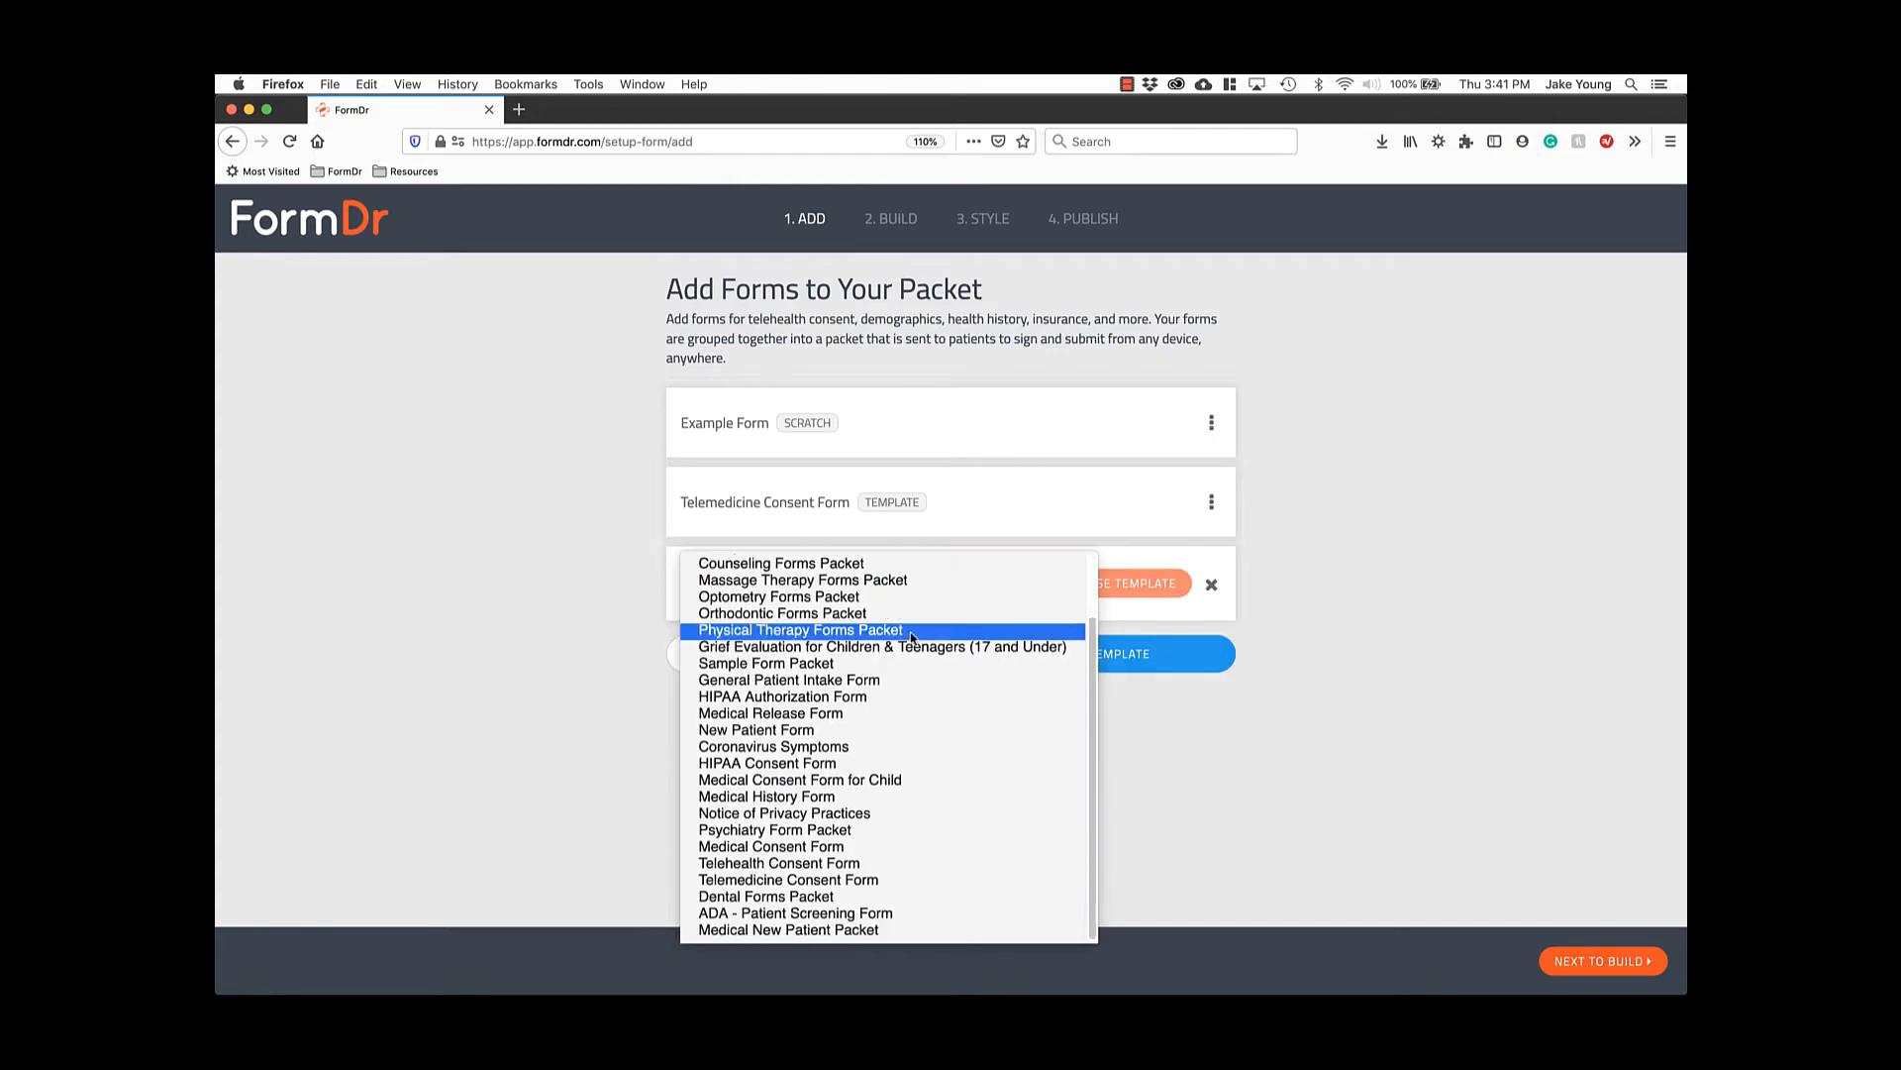
left_click(810, 931)
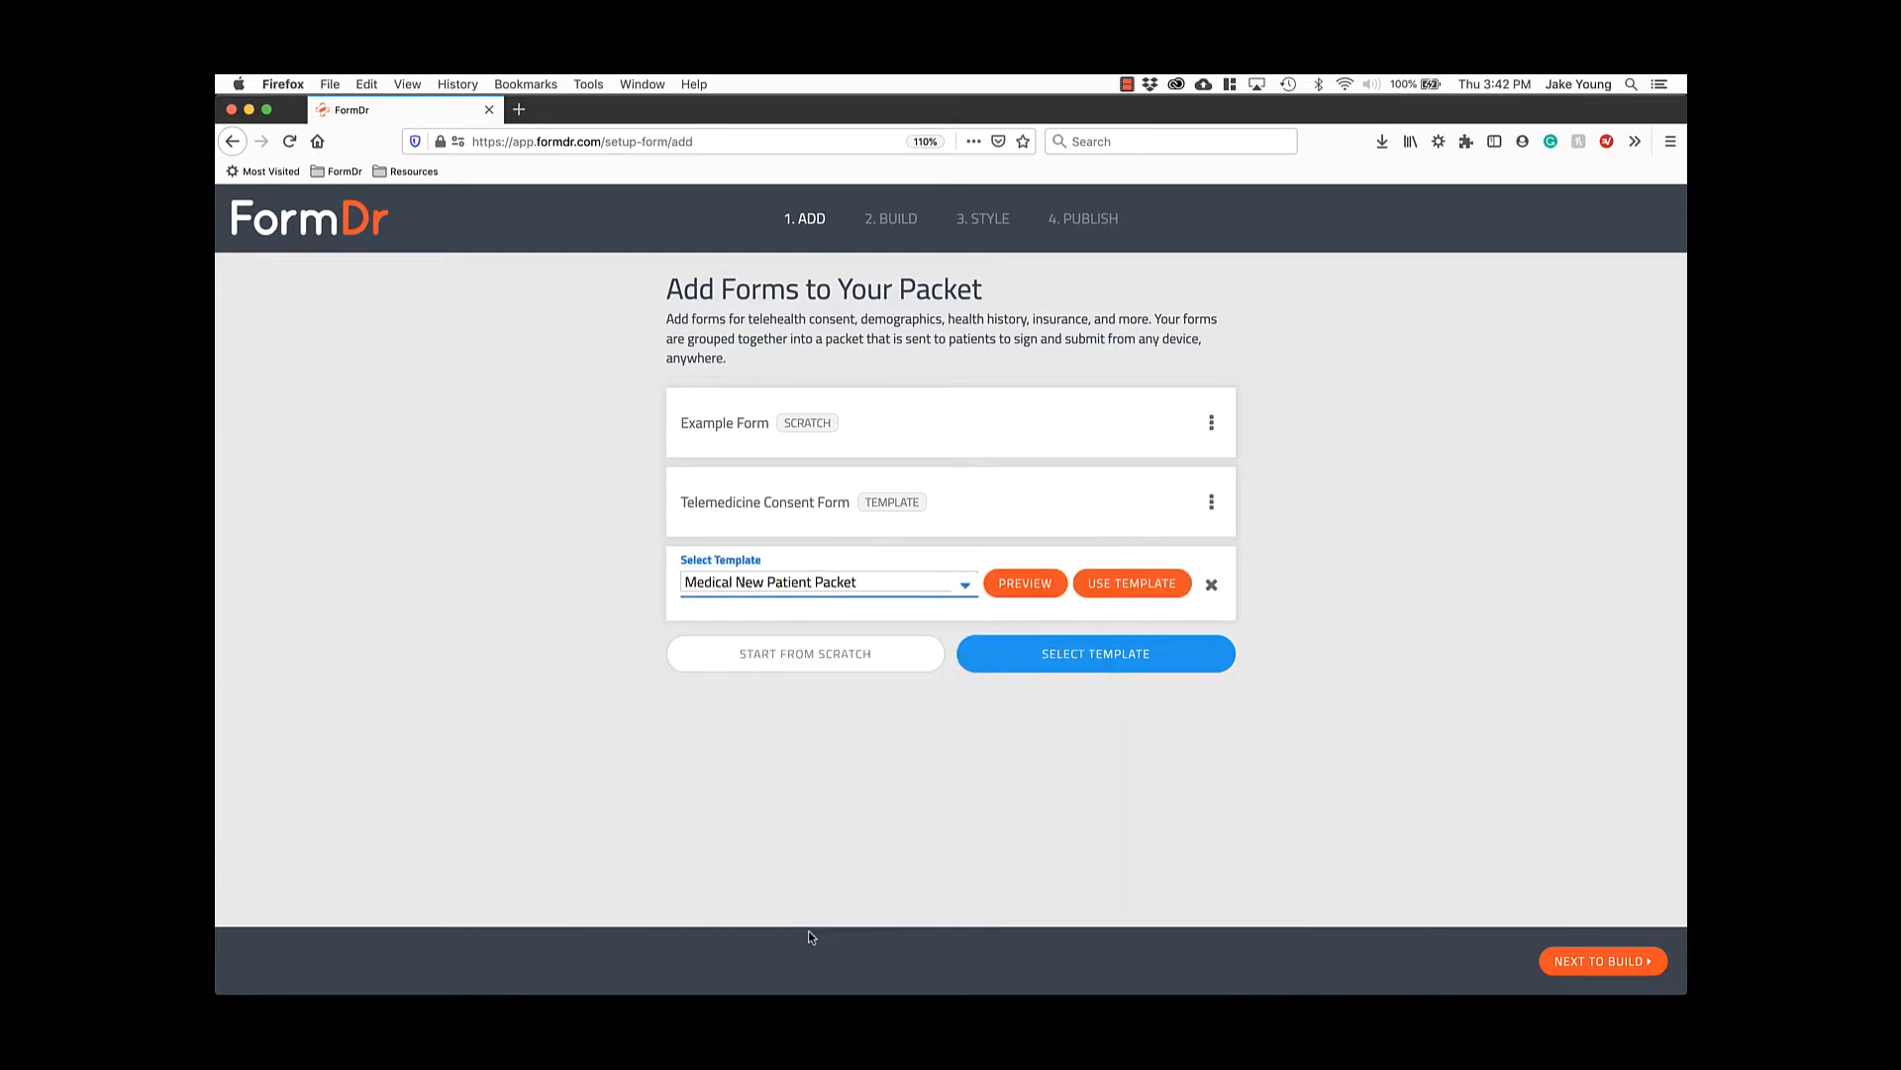
left_click(1041, 584)
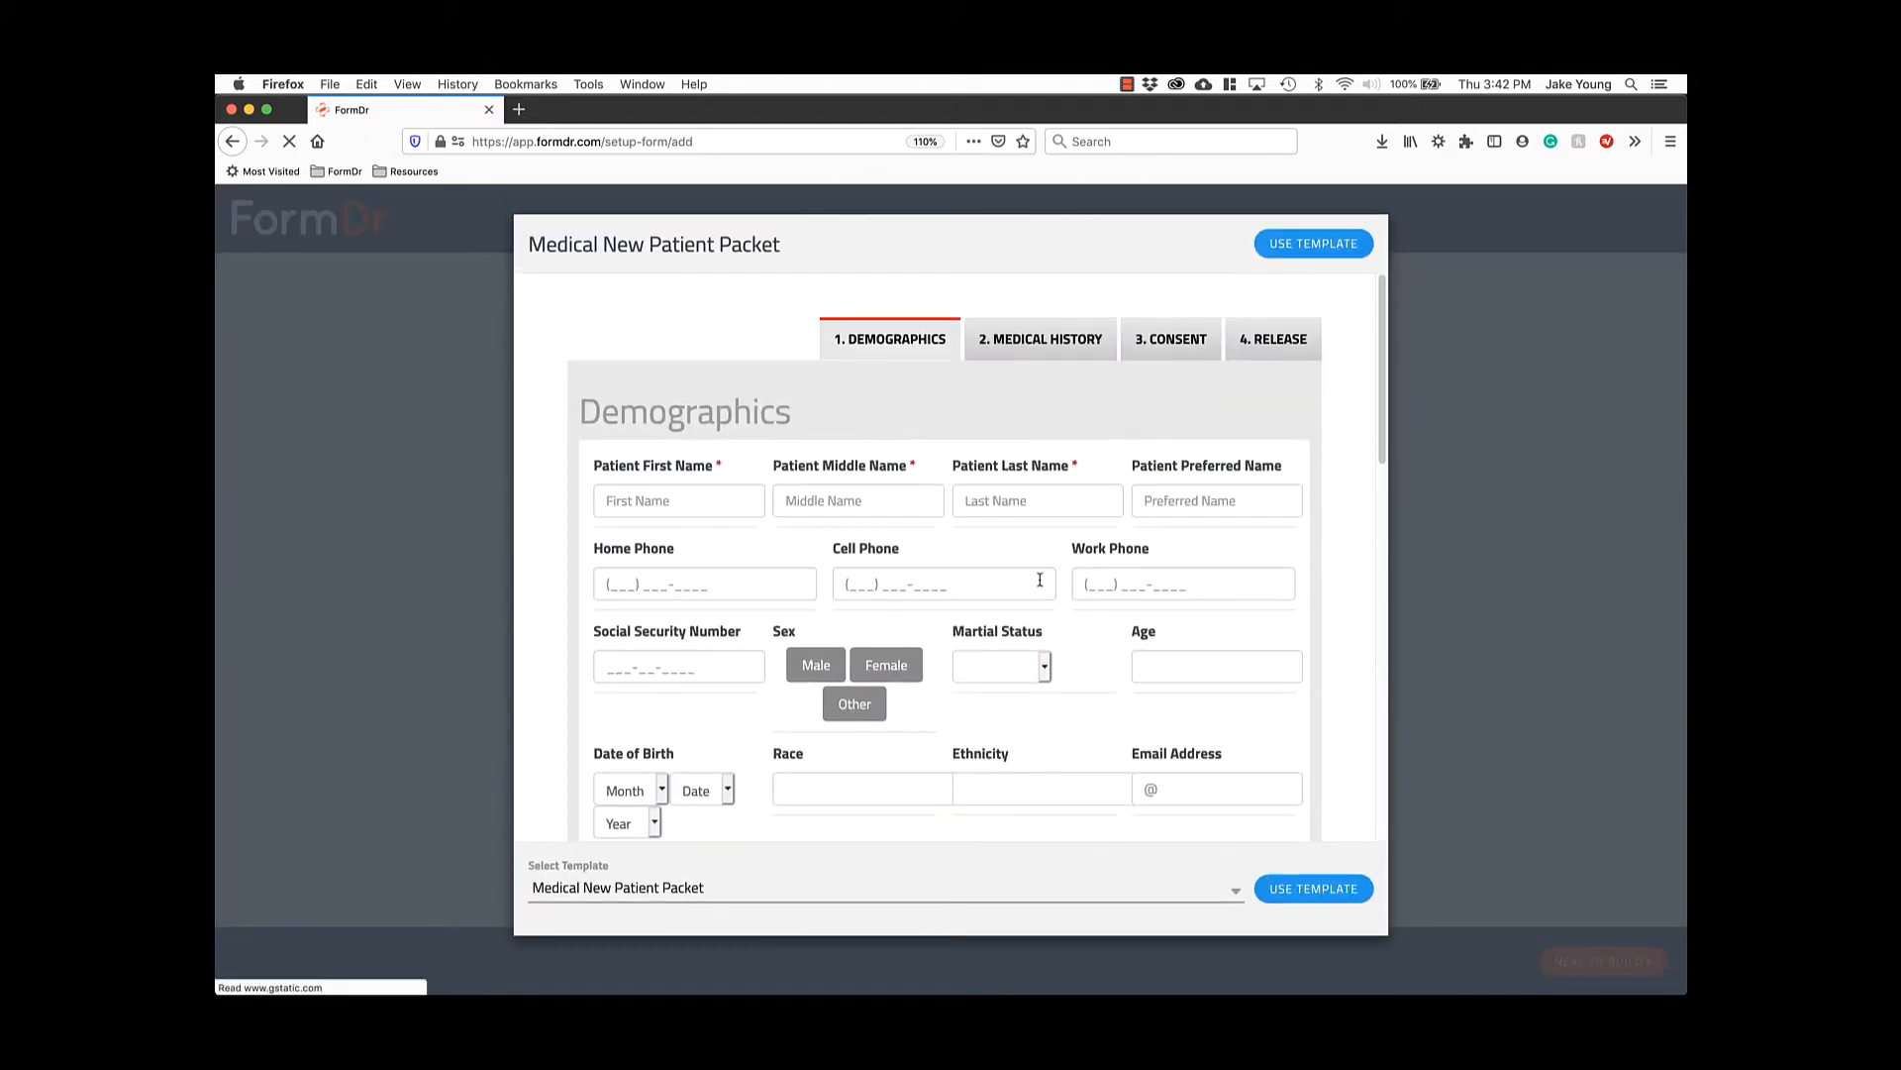
left_click(1047, 345)
left_click(1150, 346)
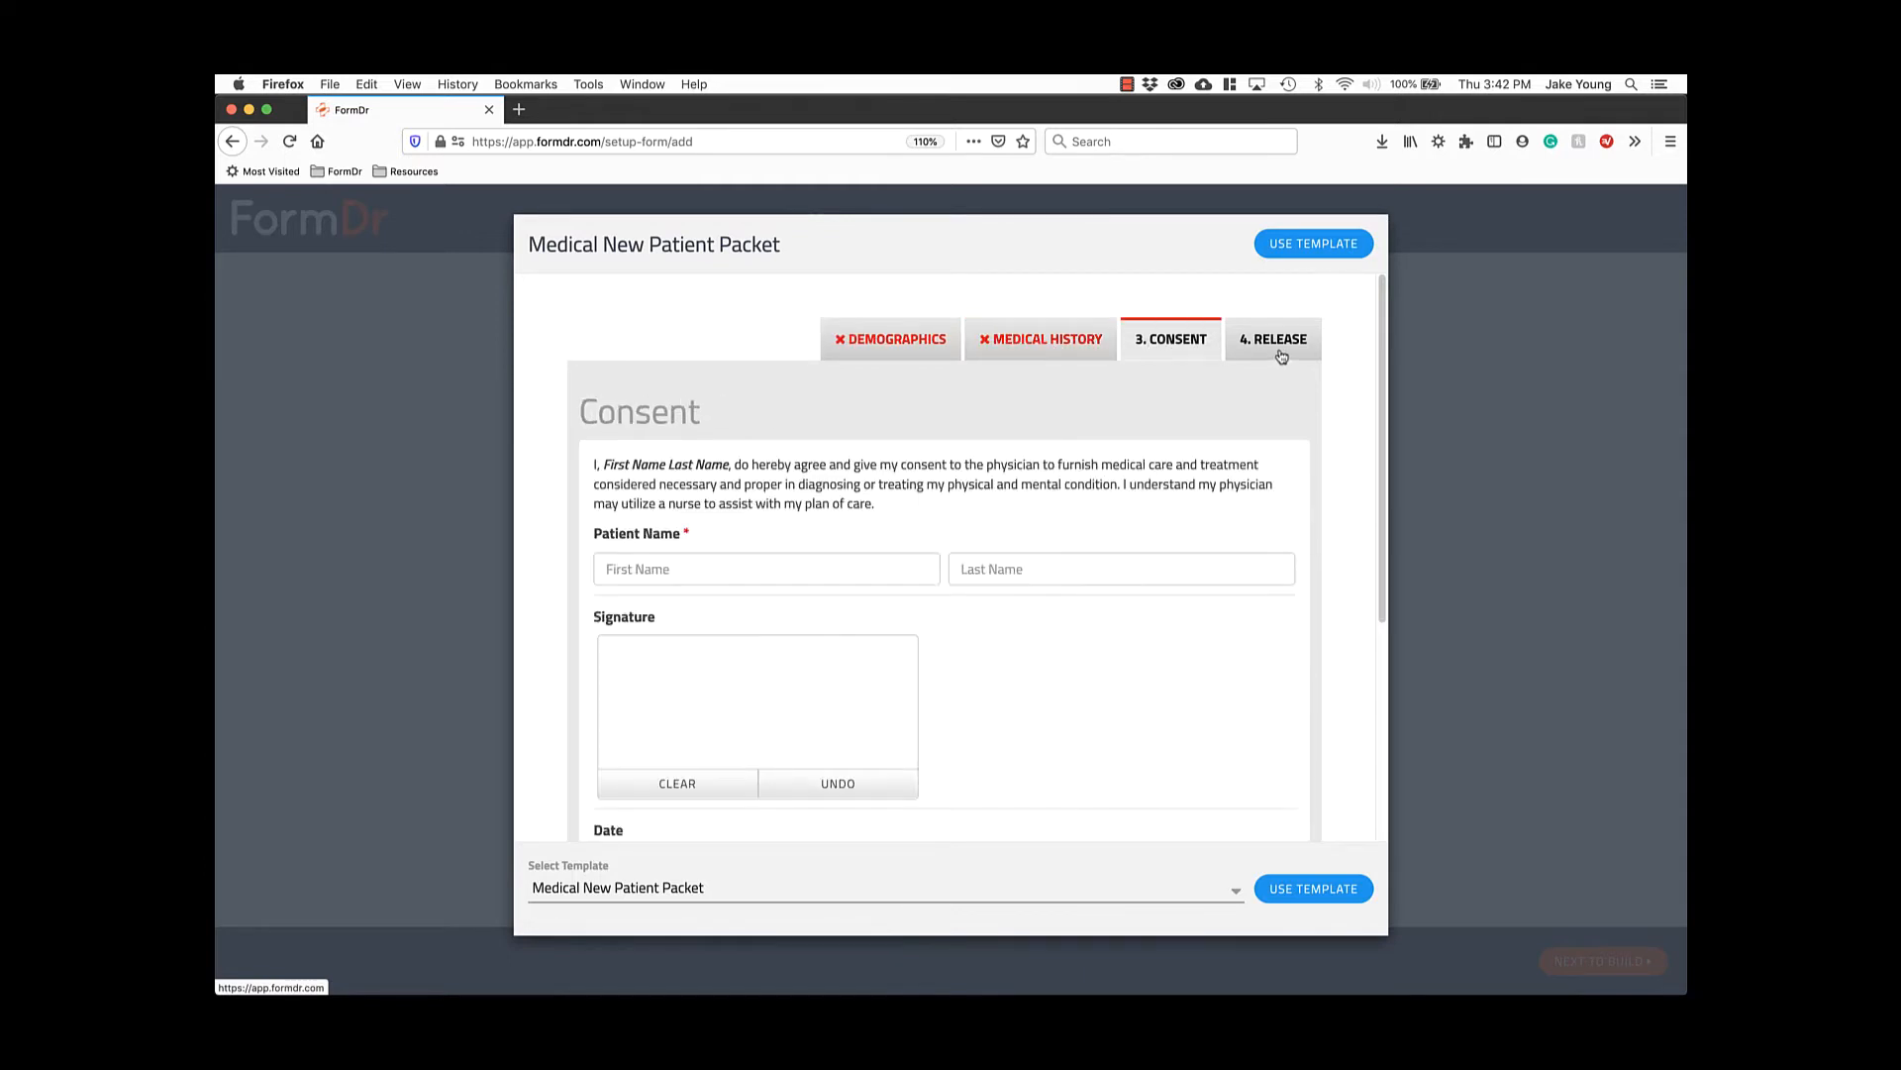
left_click(1282, 354)
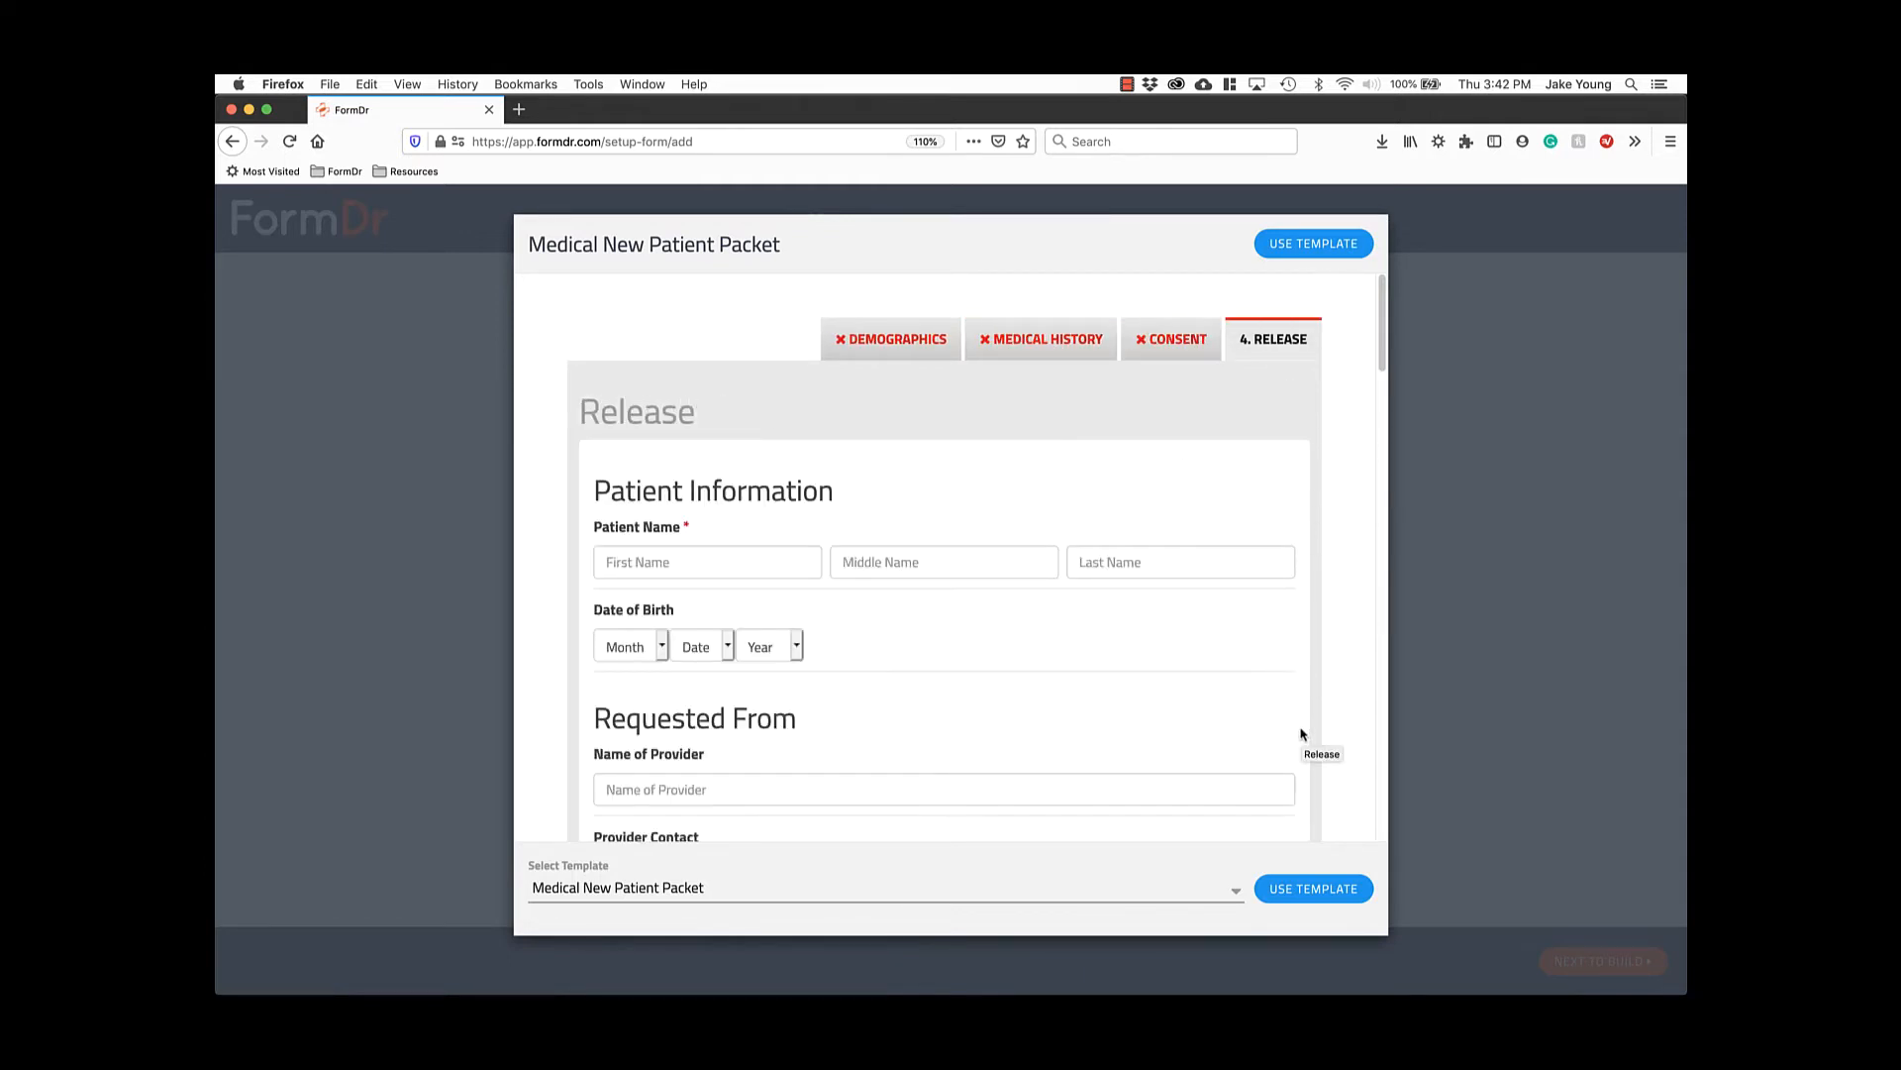
left_click(1327, 891)
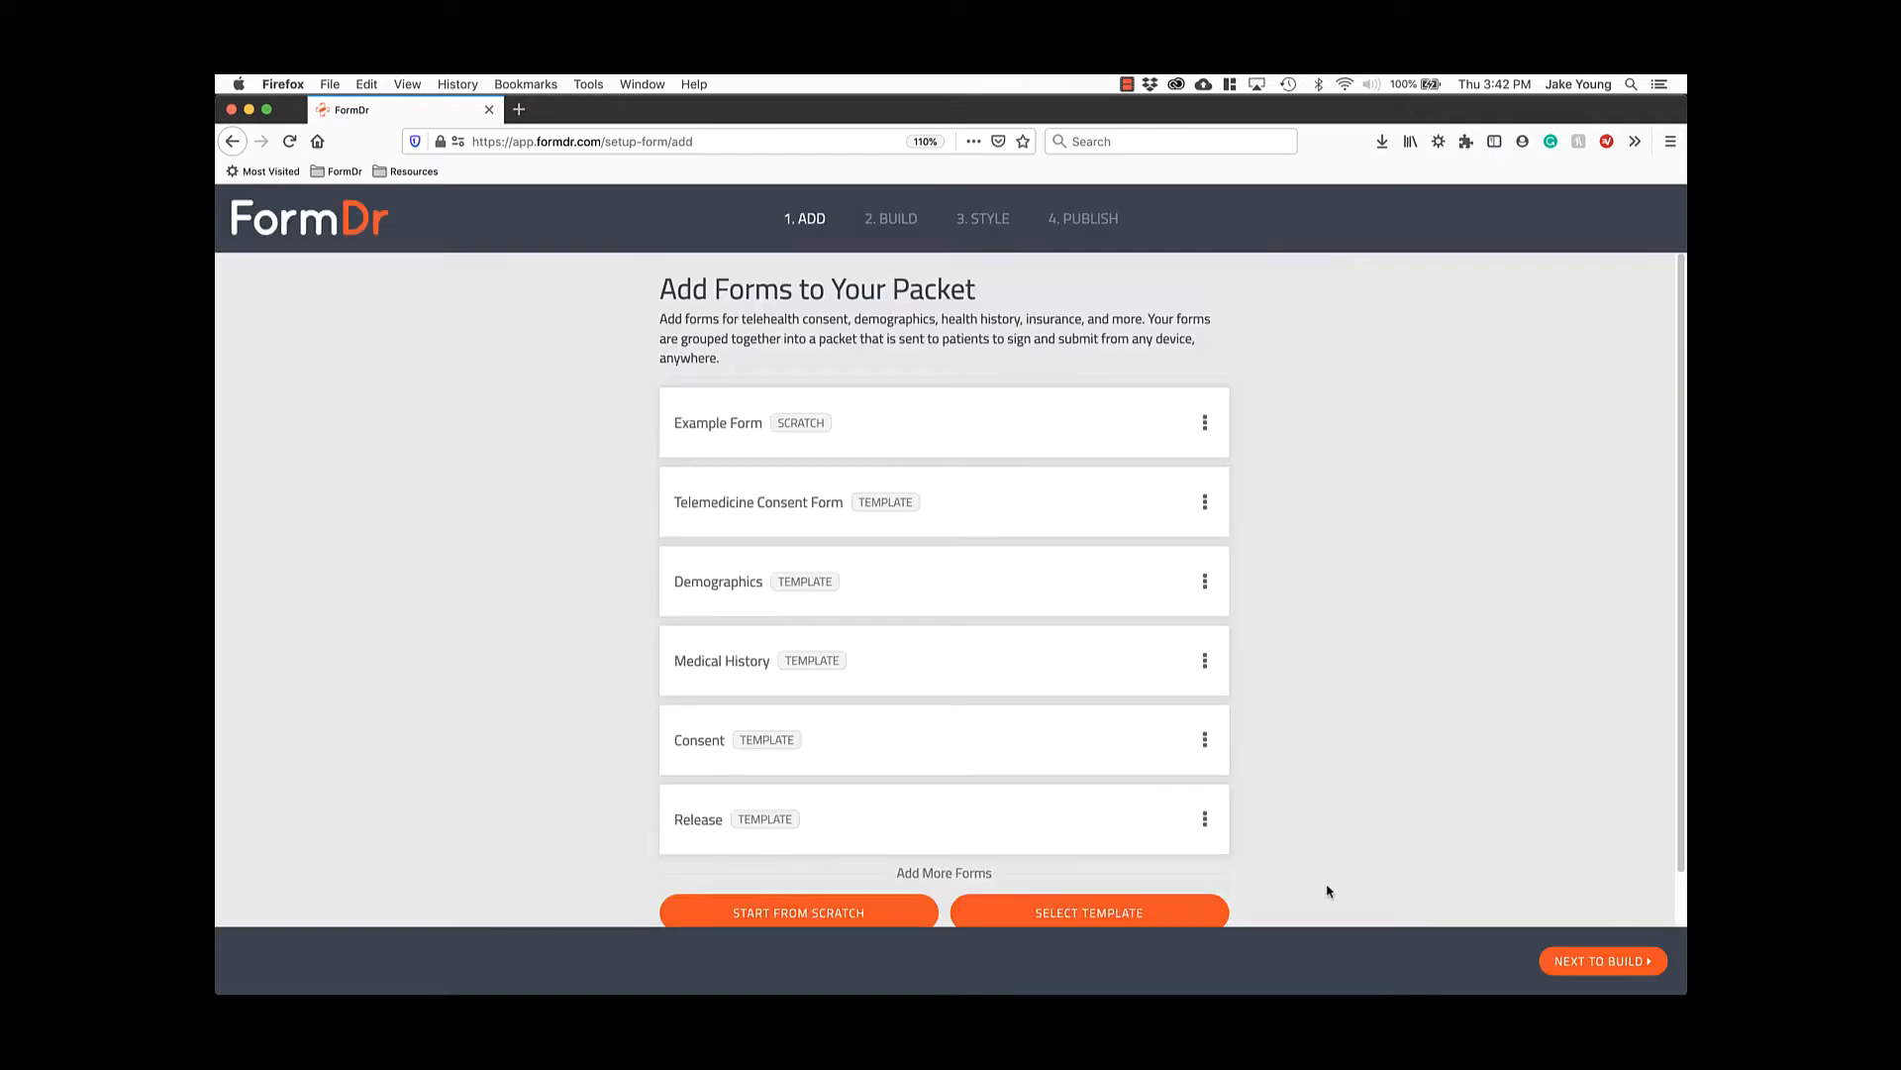
scroll(1328, 891, "down", 2)
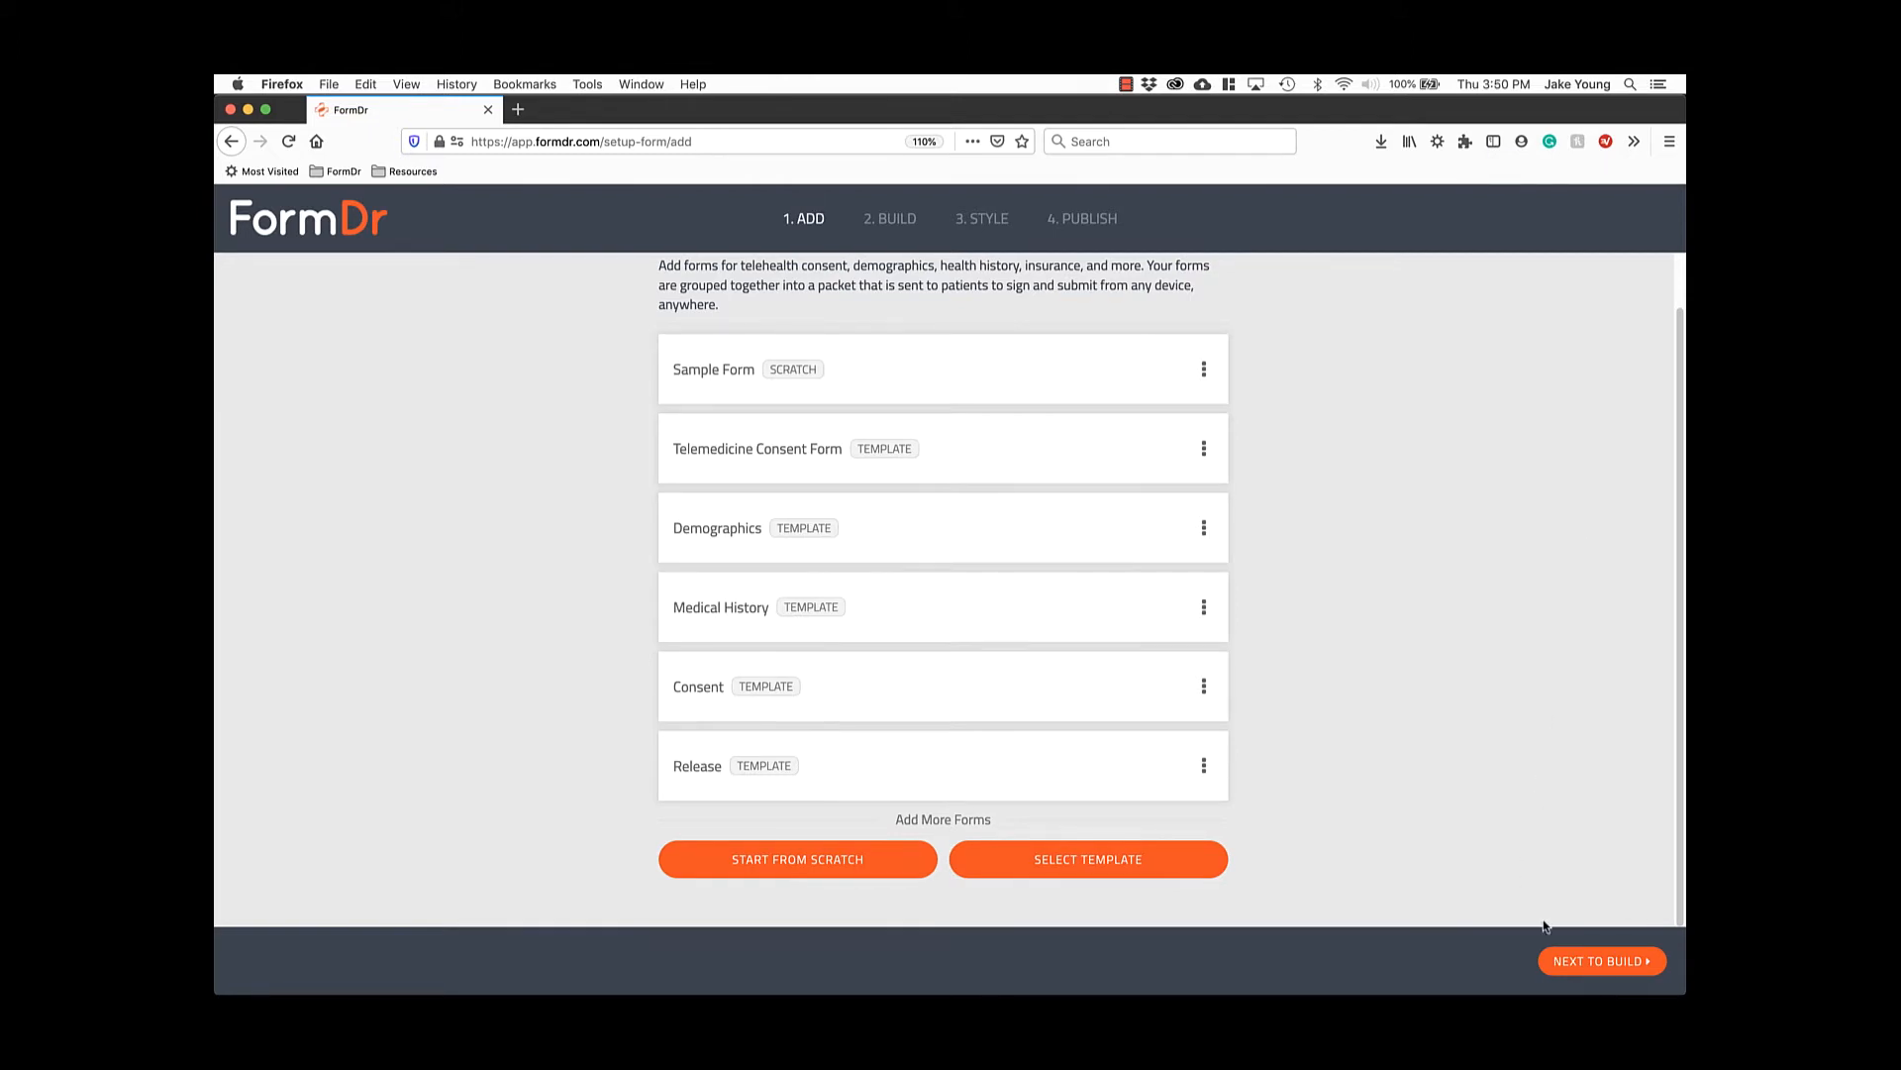
Move on to the Build step and review the Telemedicine Consent, Demographics and Medical History forms.
left_click(1586, 965)
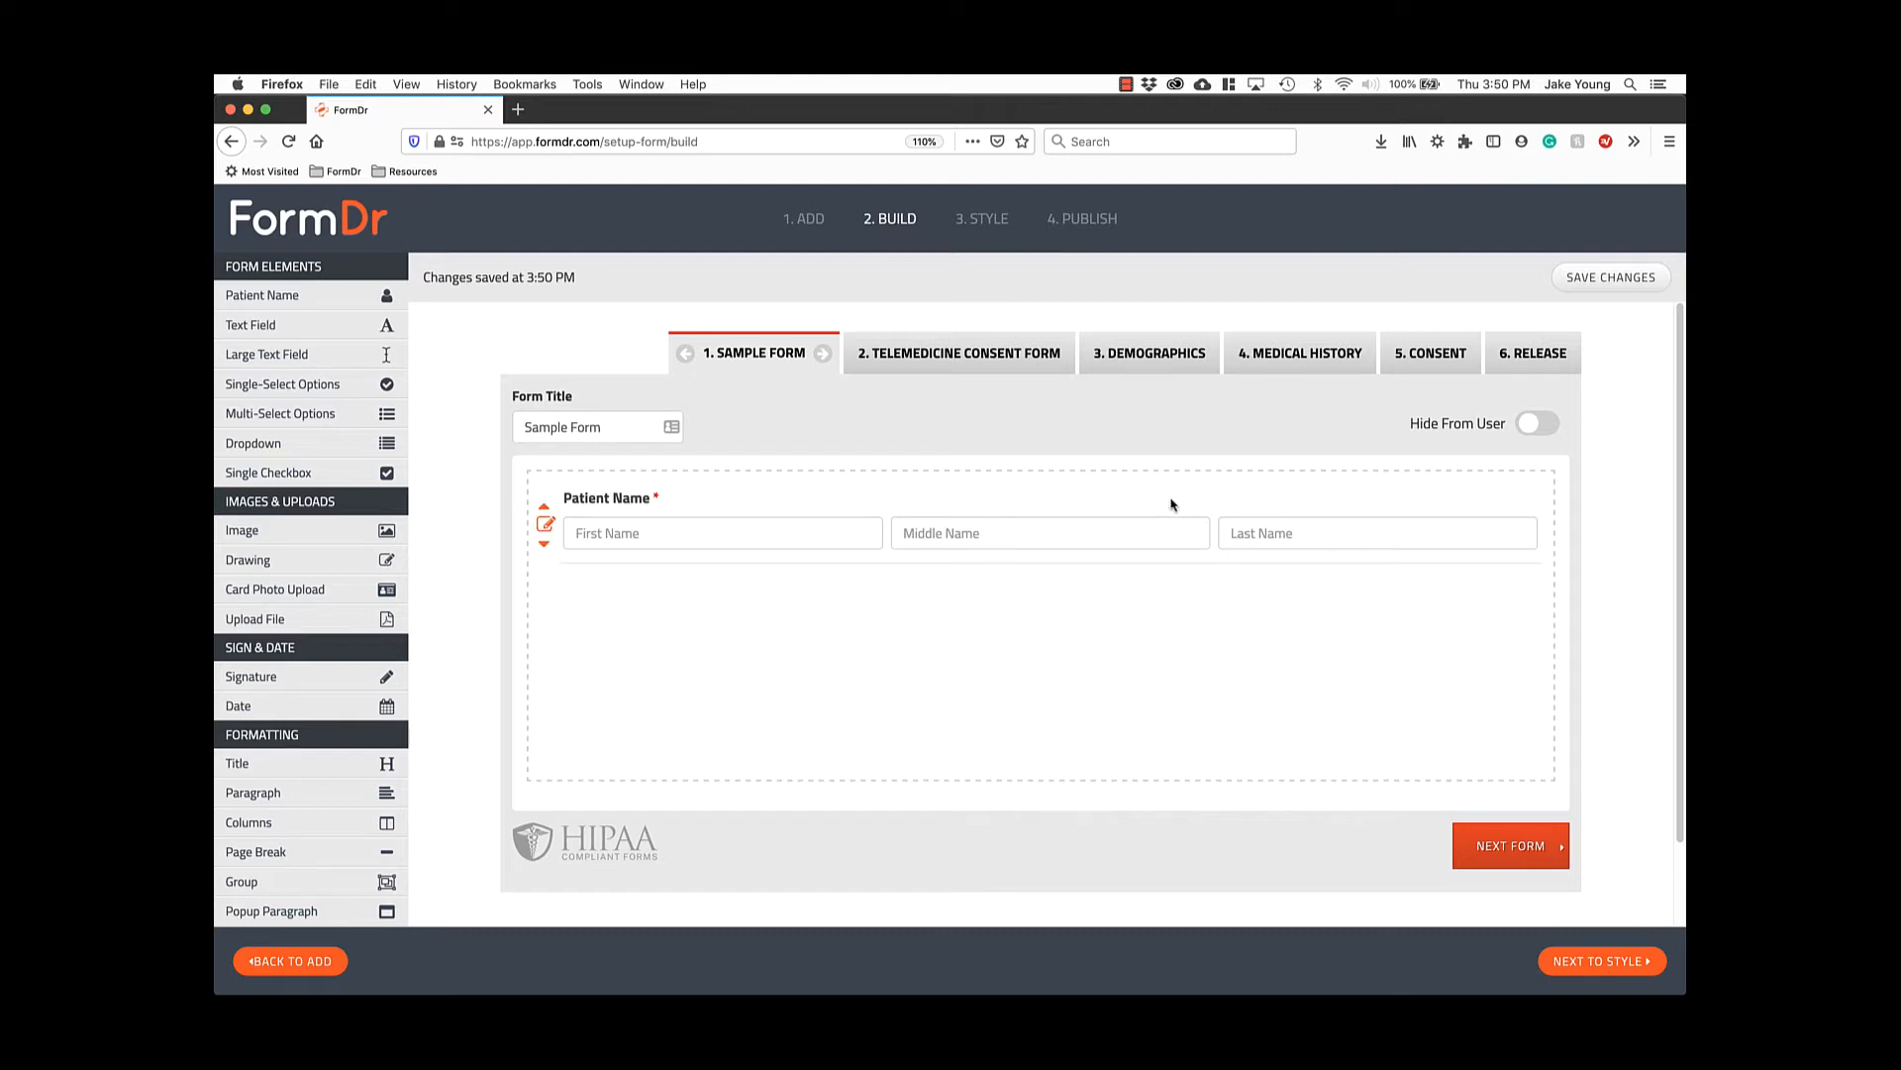
left_click(960, 363)
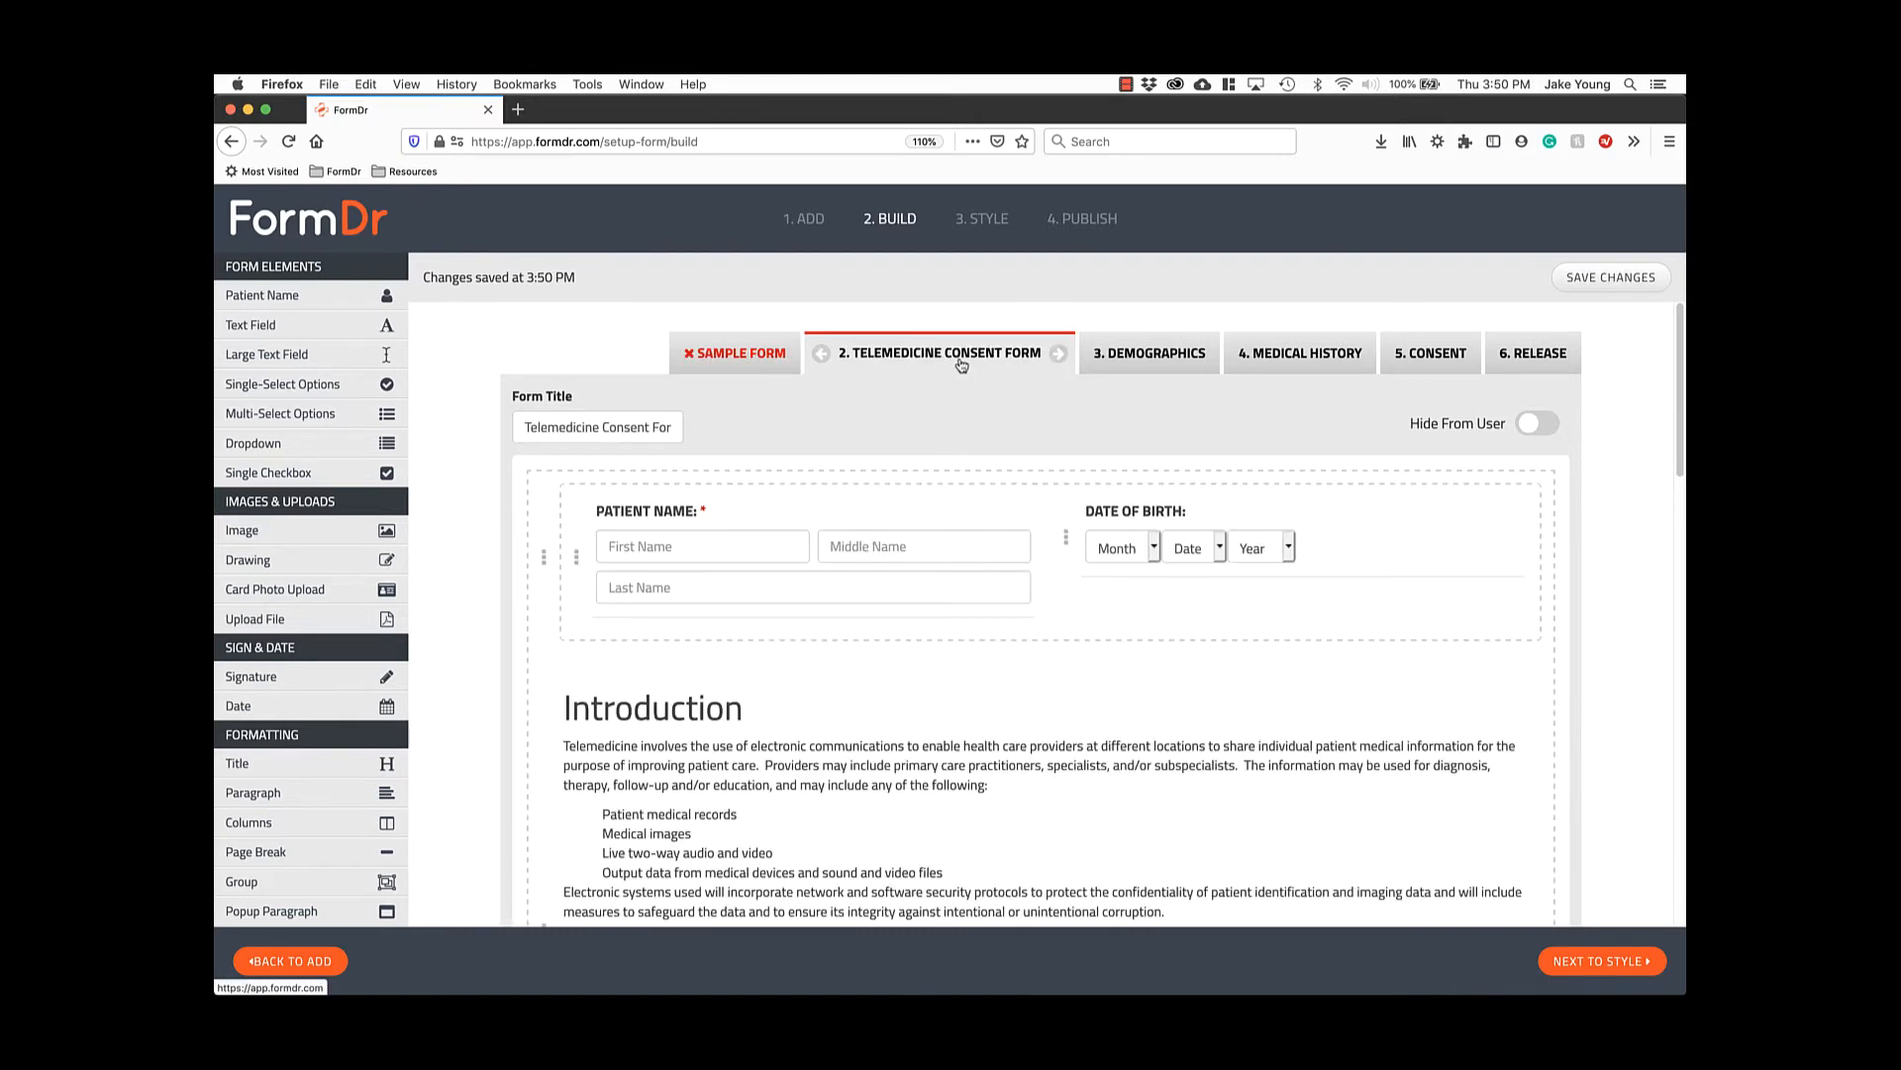
left_click(1116, 366)
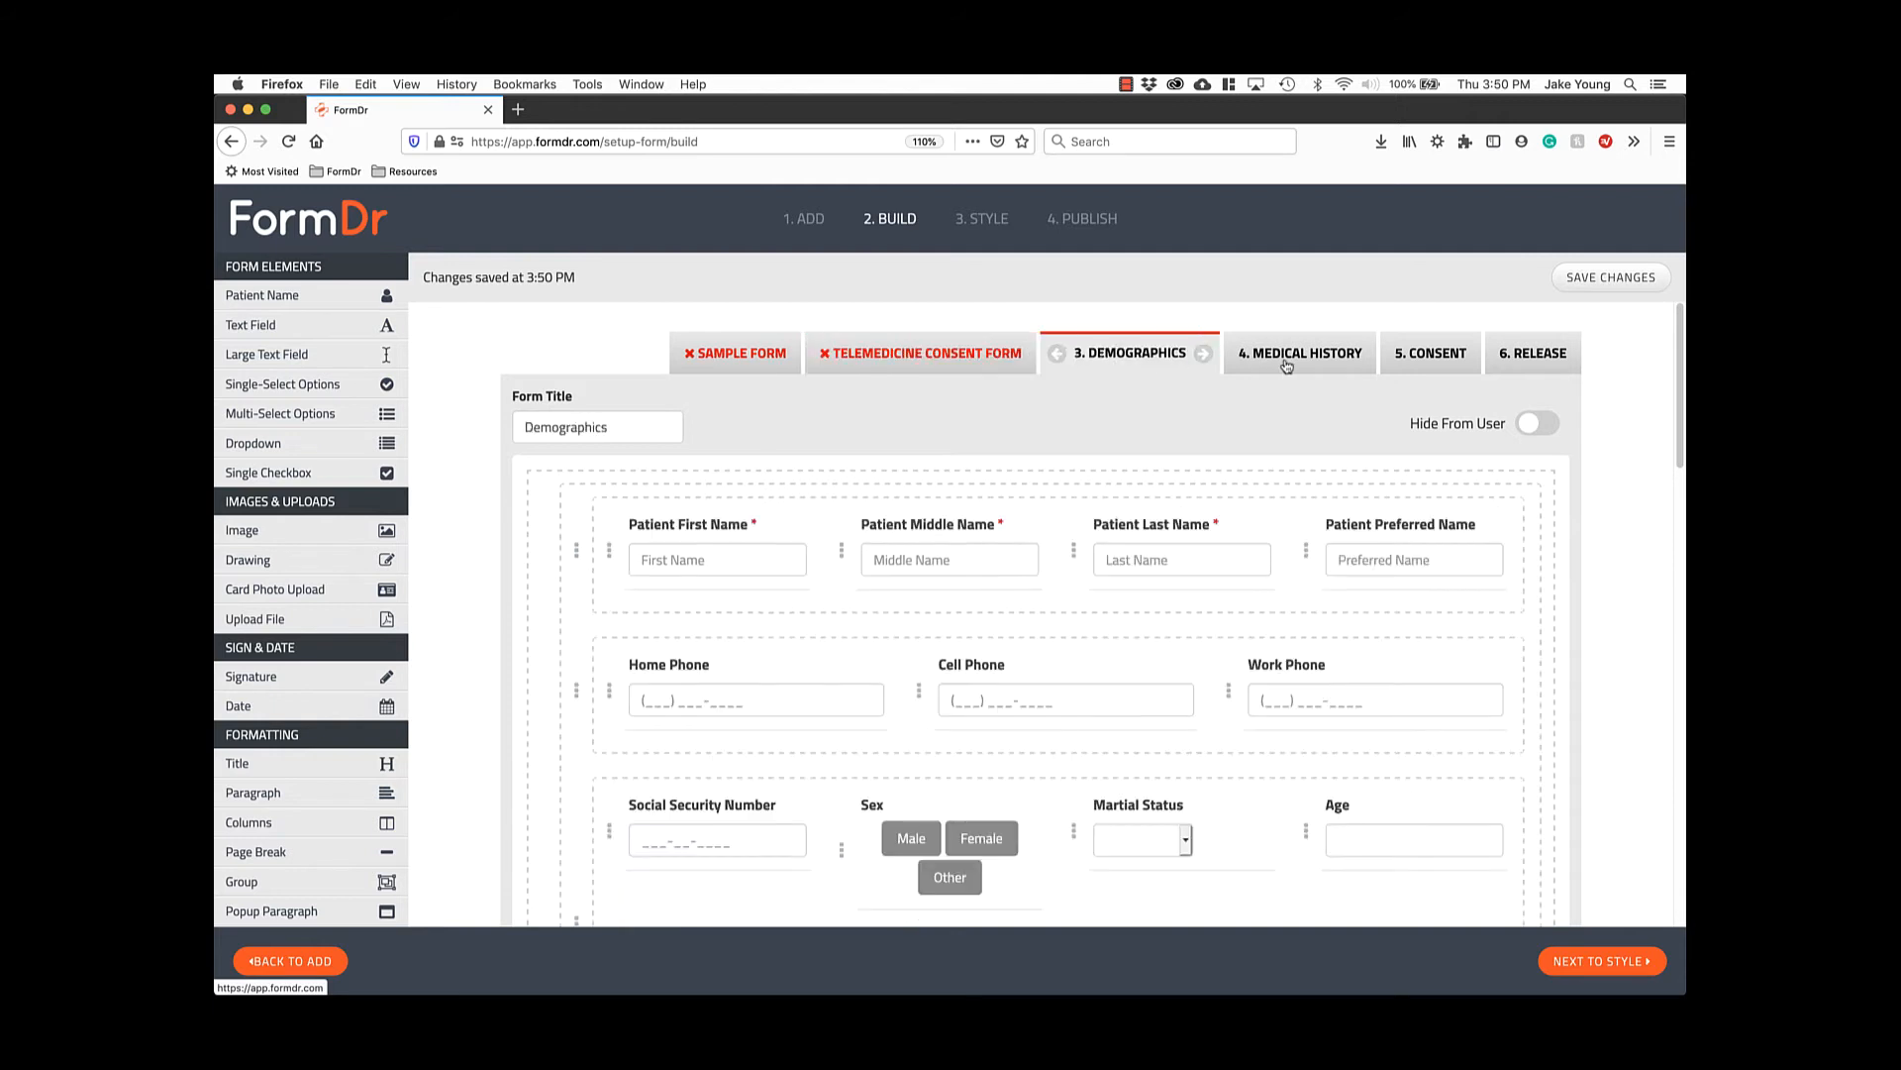
left_click(1280, 363)
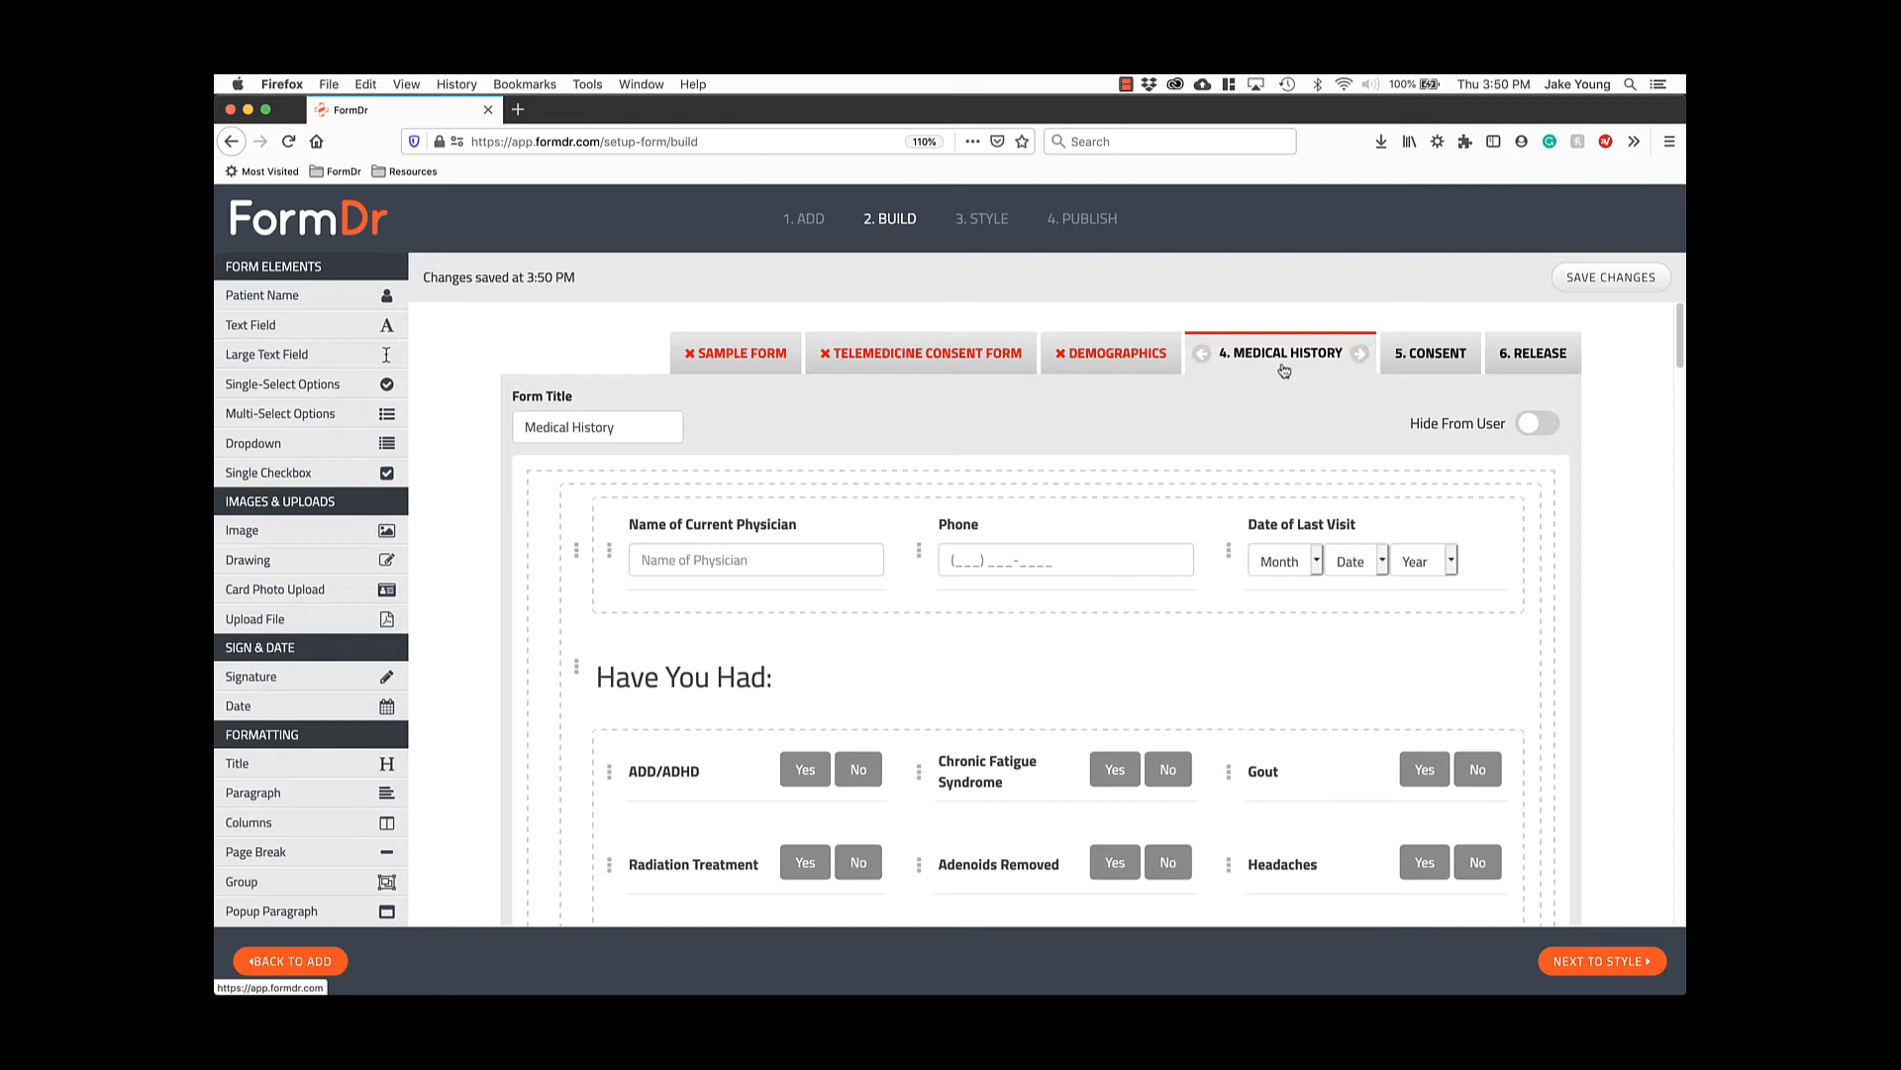
Move Medical History ahead of Demographics and retitle it 'Medical and Health History'.
left_click(1203, 356)
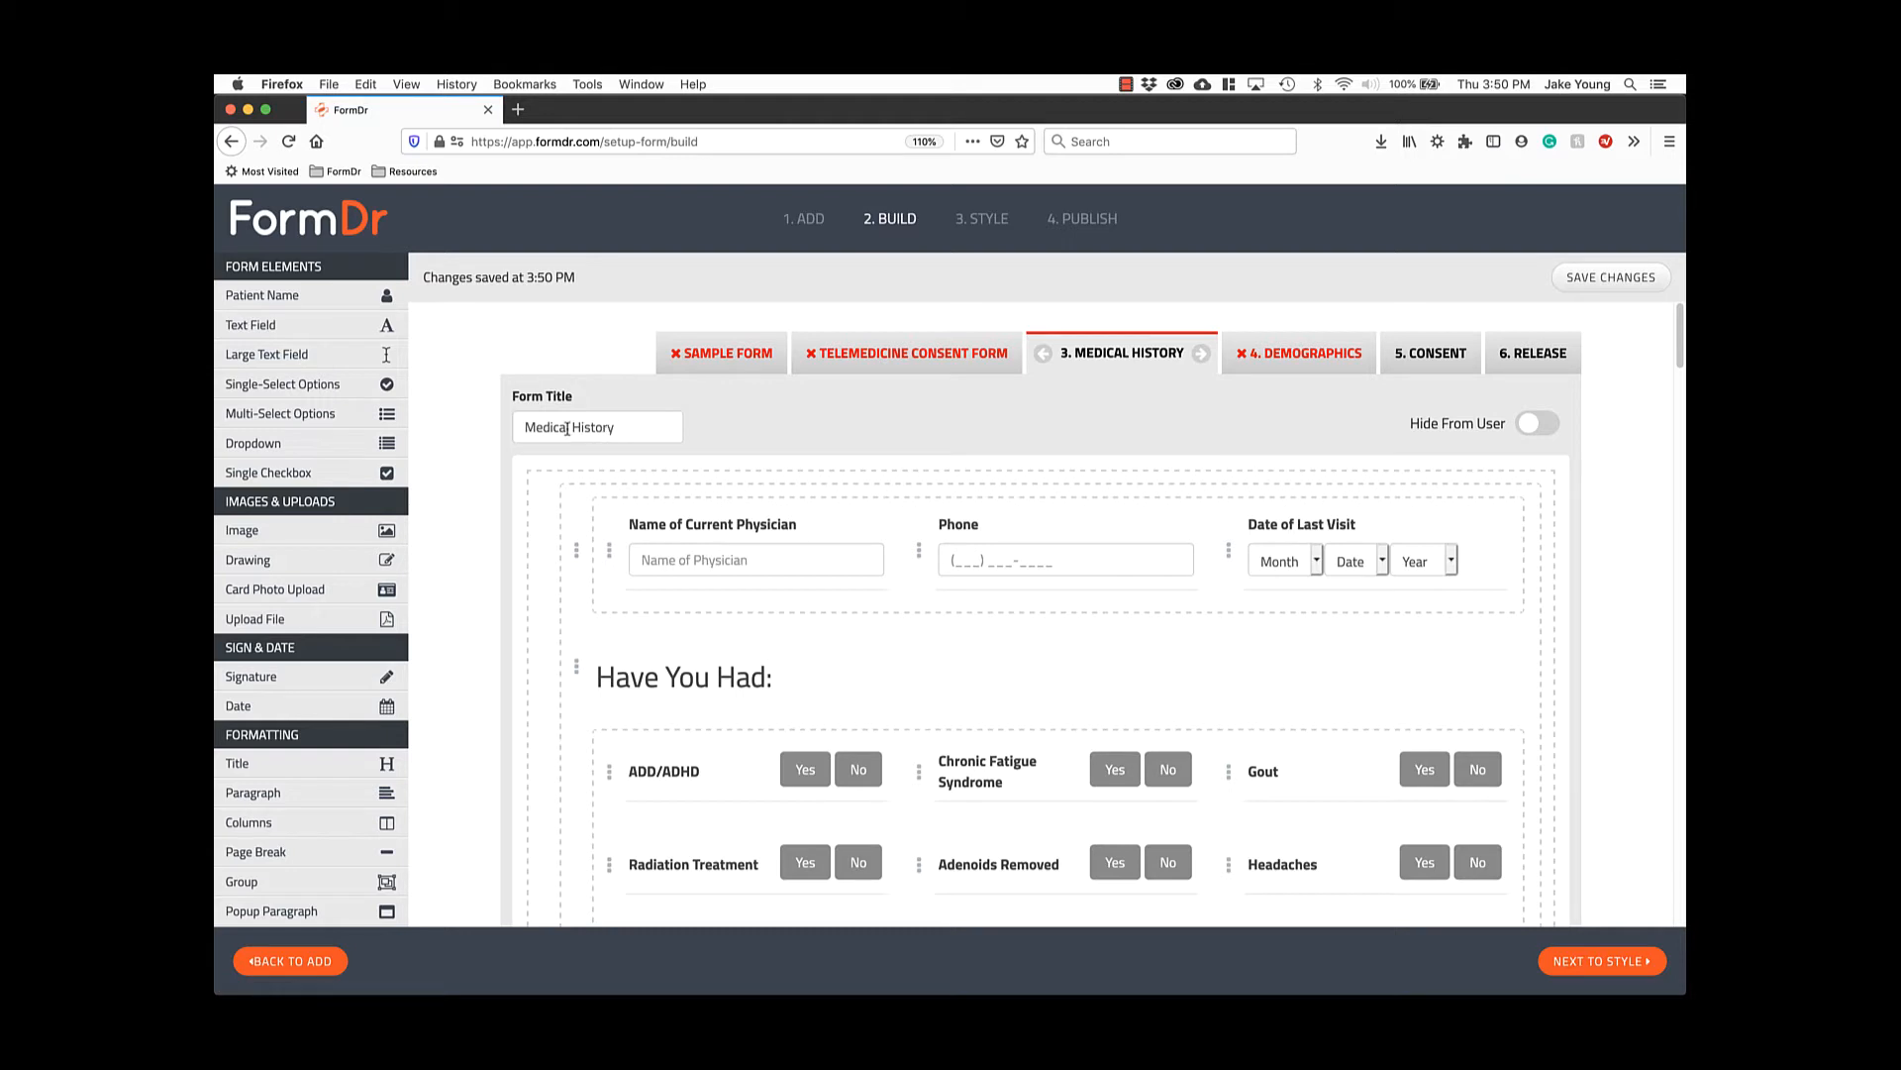
left_click(606, 431)
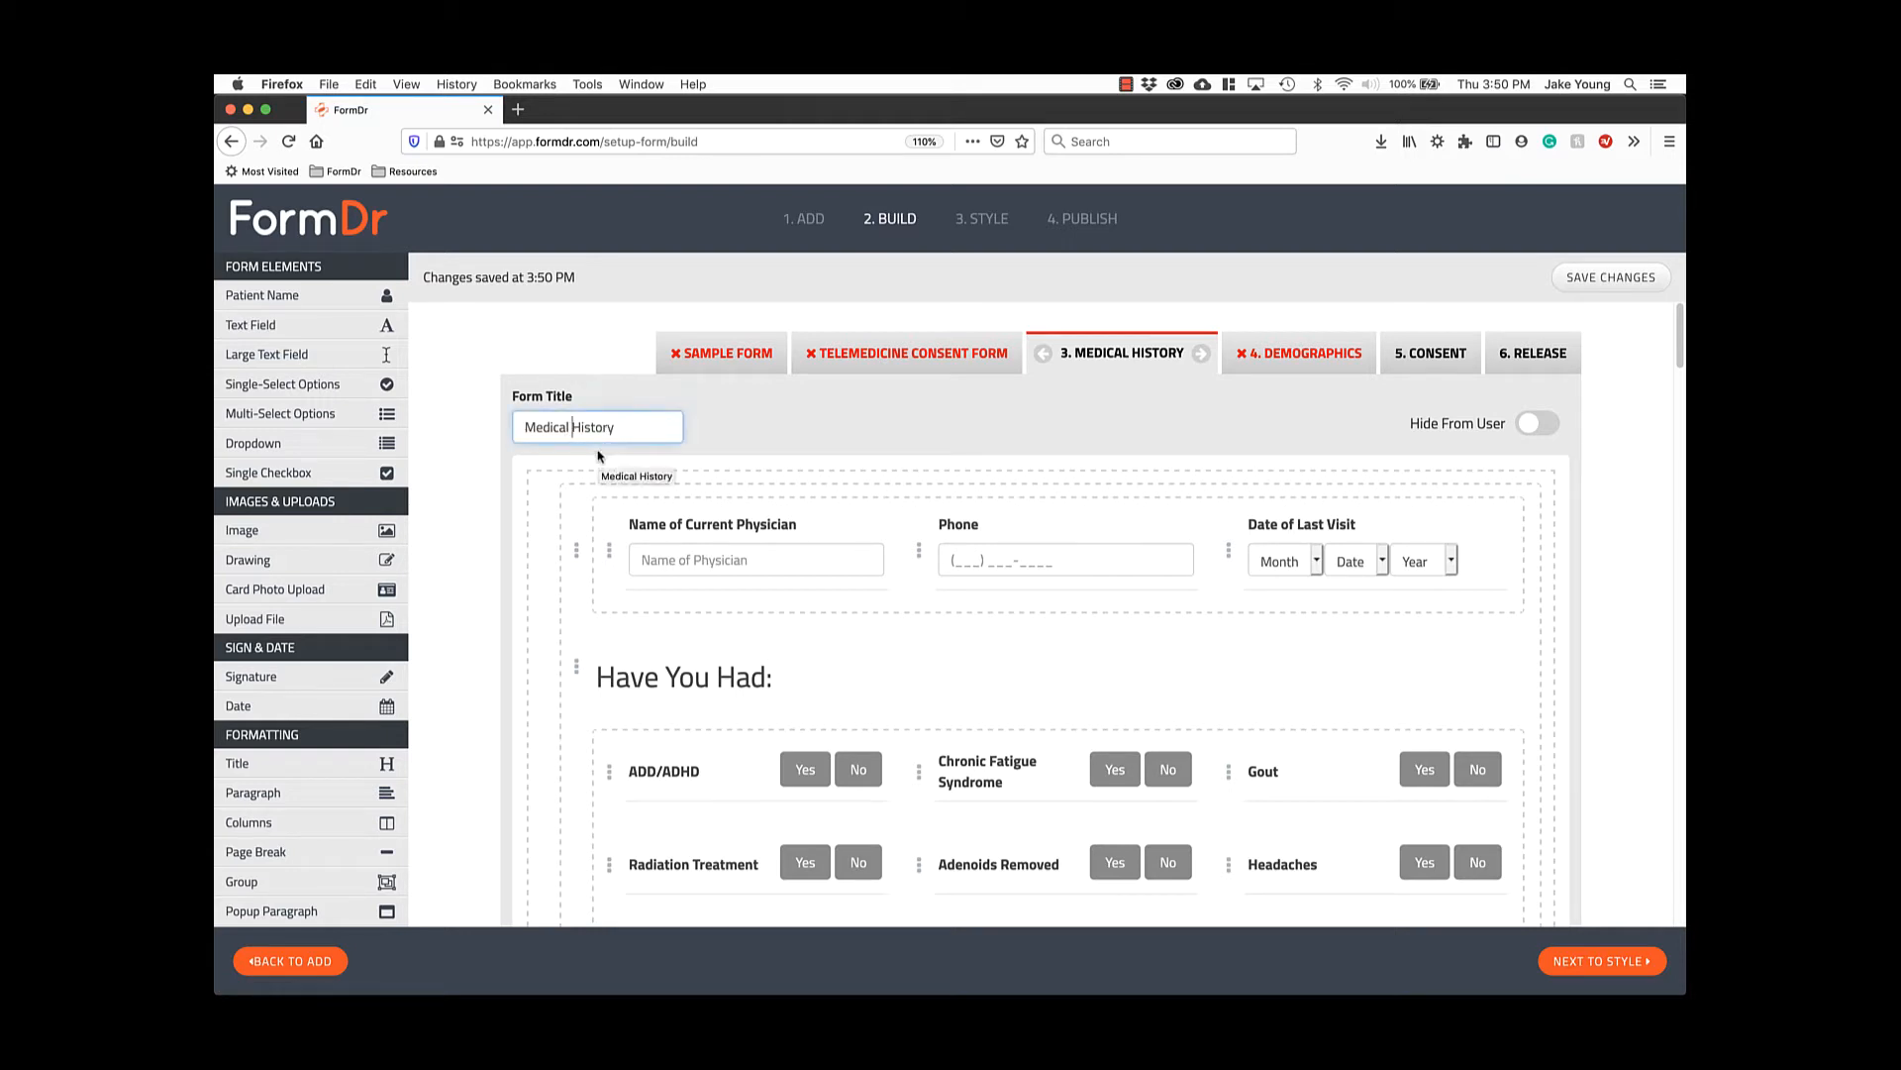
type("and Health")
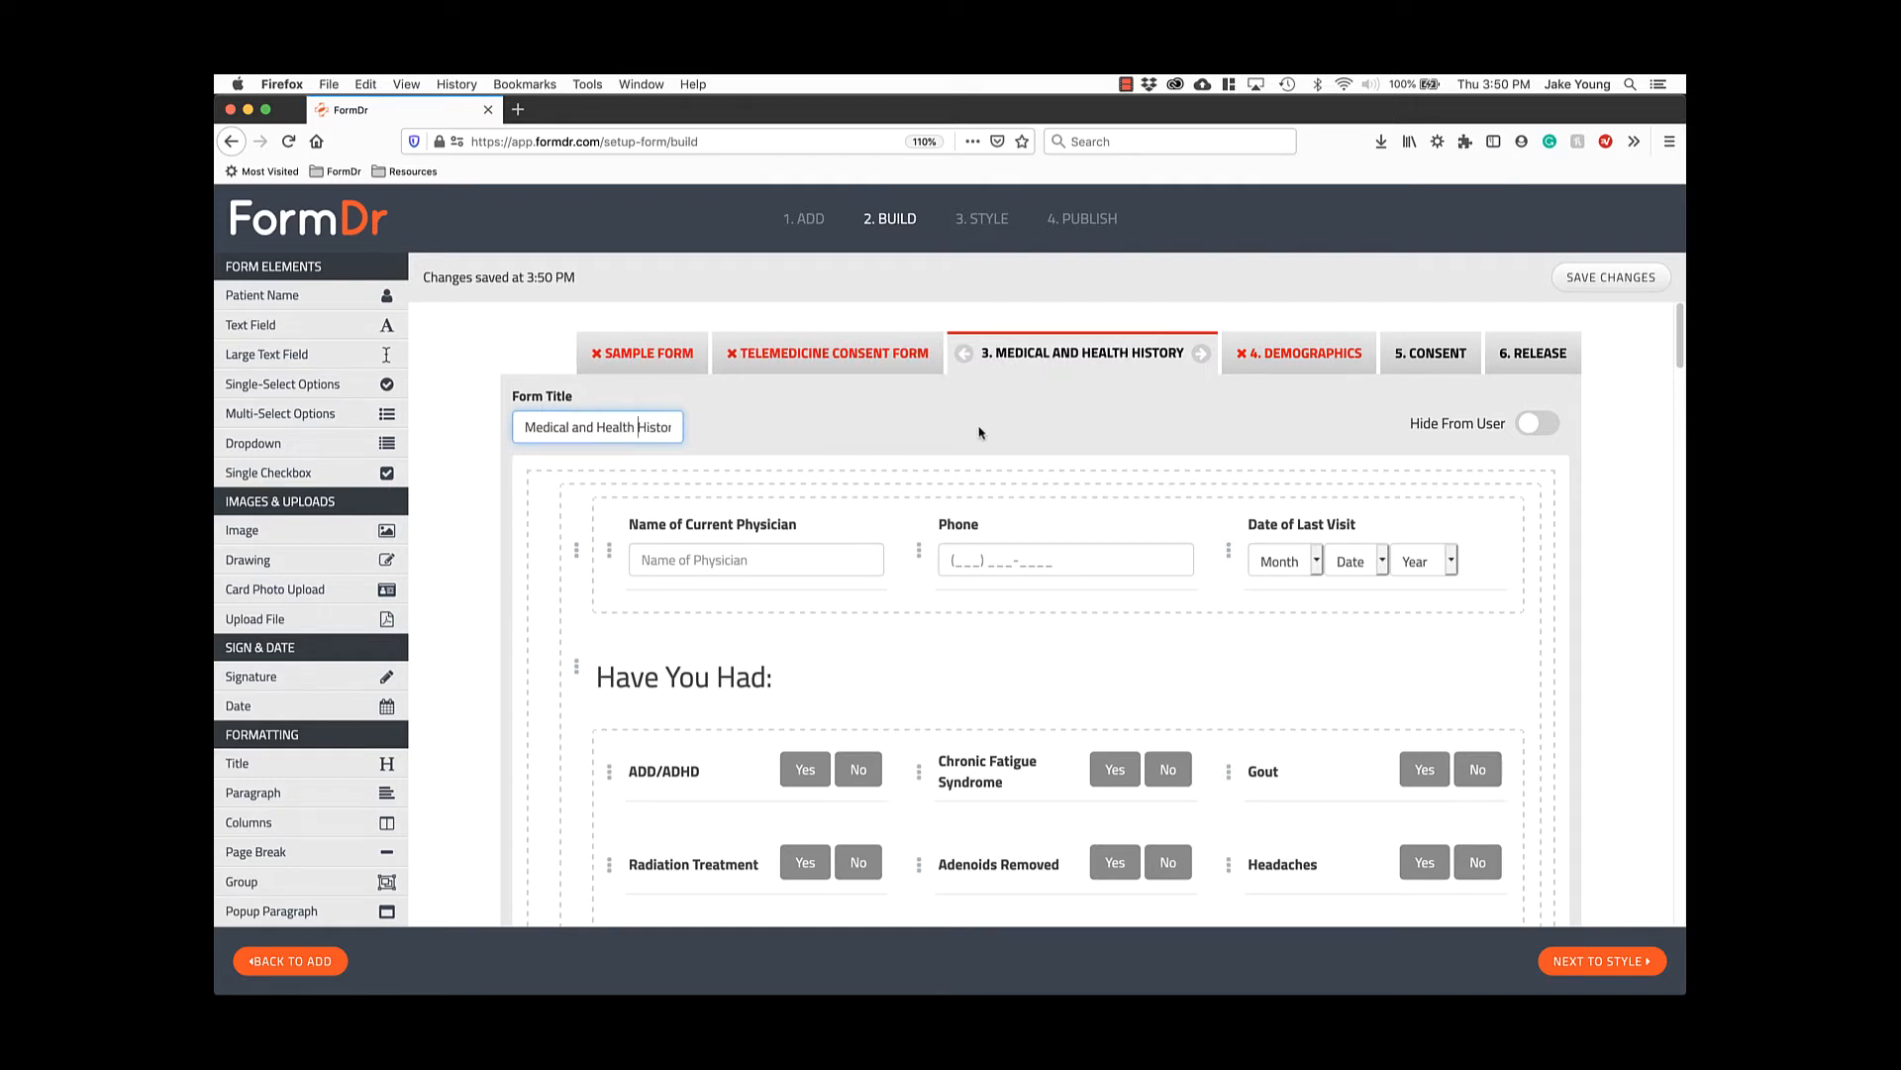
scroll(1025, 443, "down", 1)
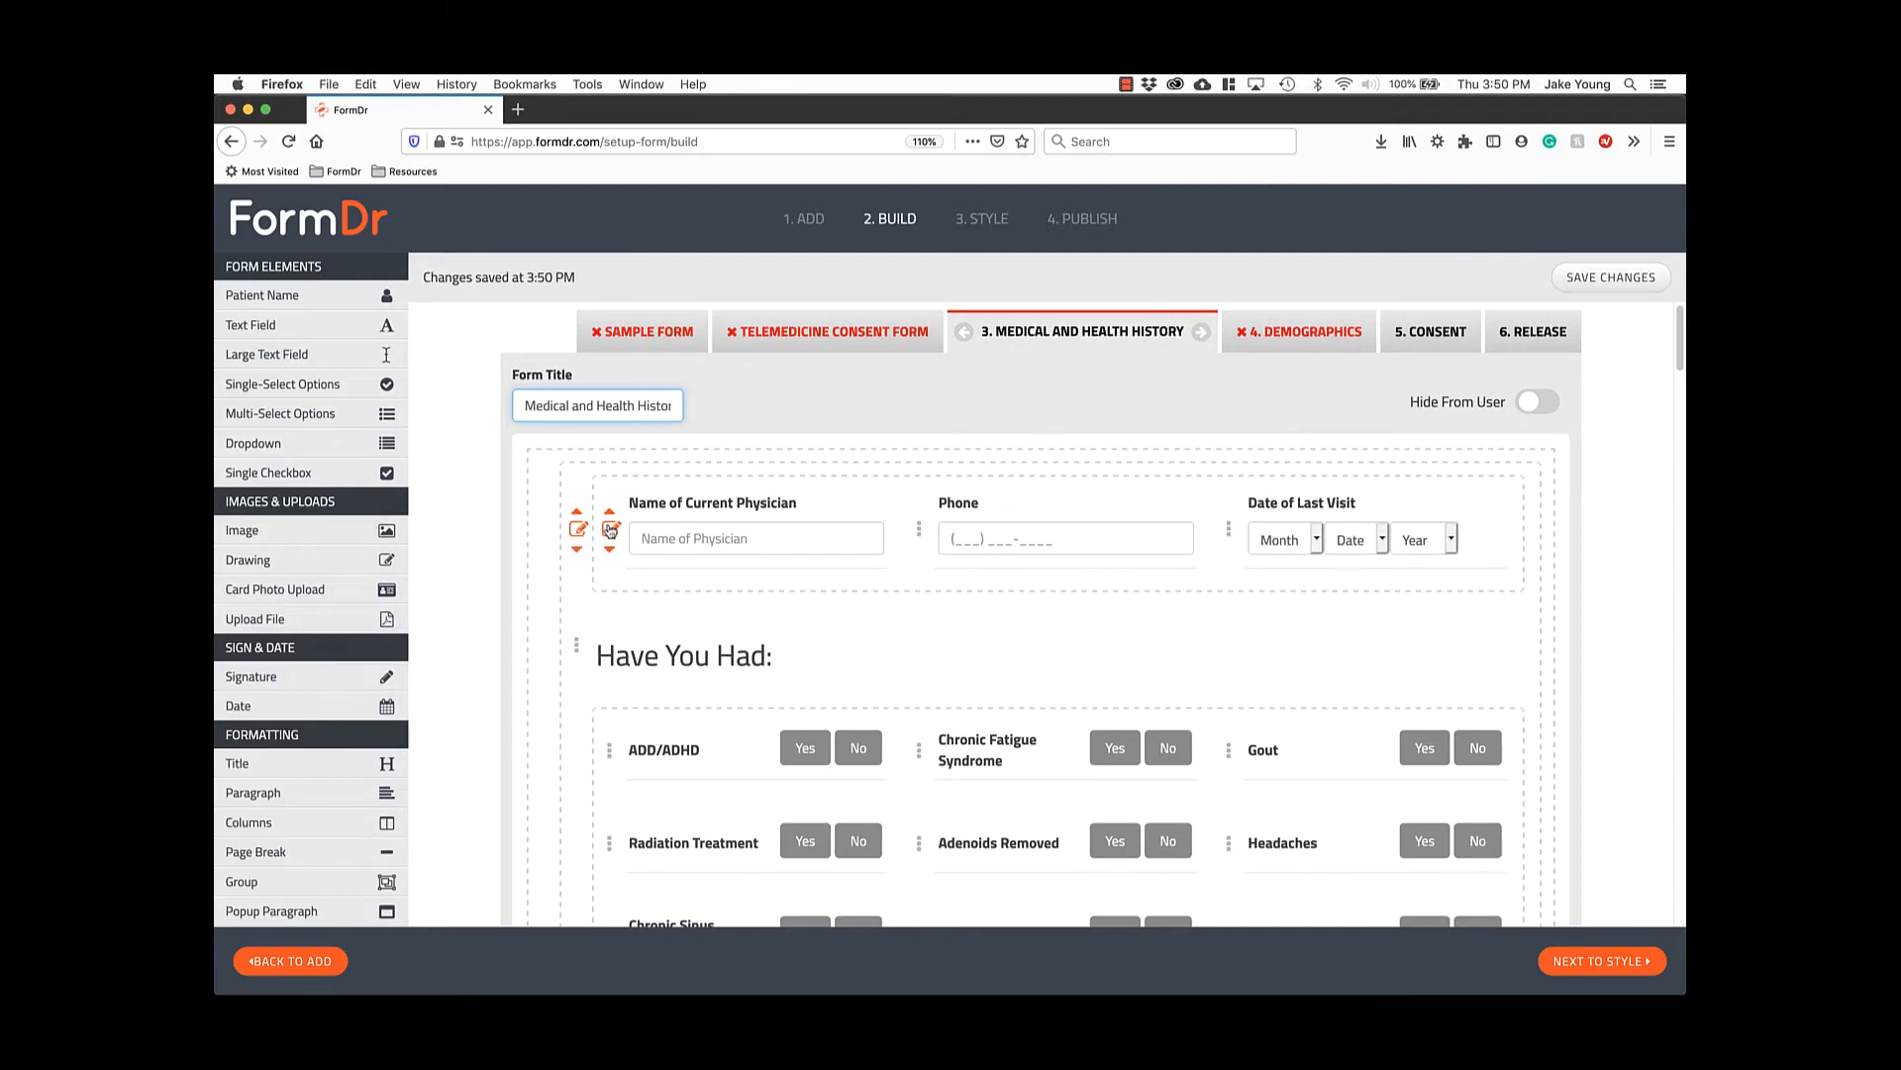
Mark the ADD/ADHD question as required and leave its answers unaligned.
scroll(611, 544, "down", 3)
mouse_move(612, 564)
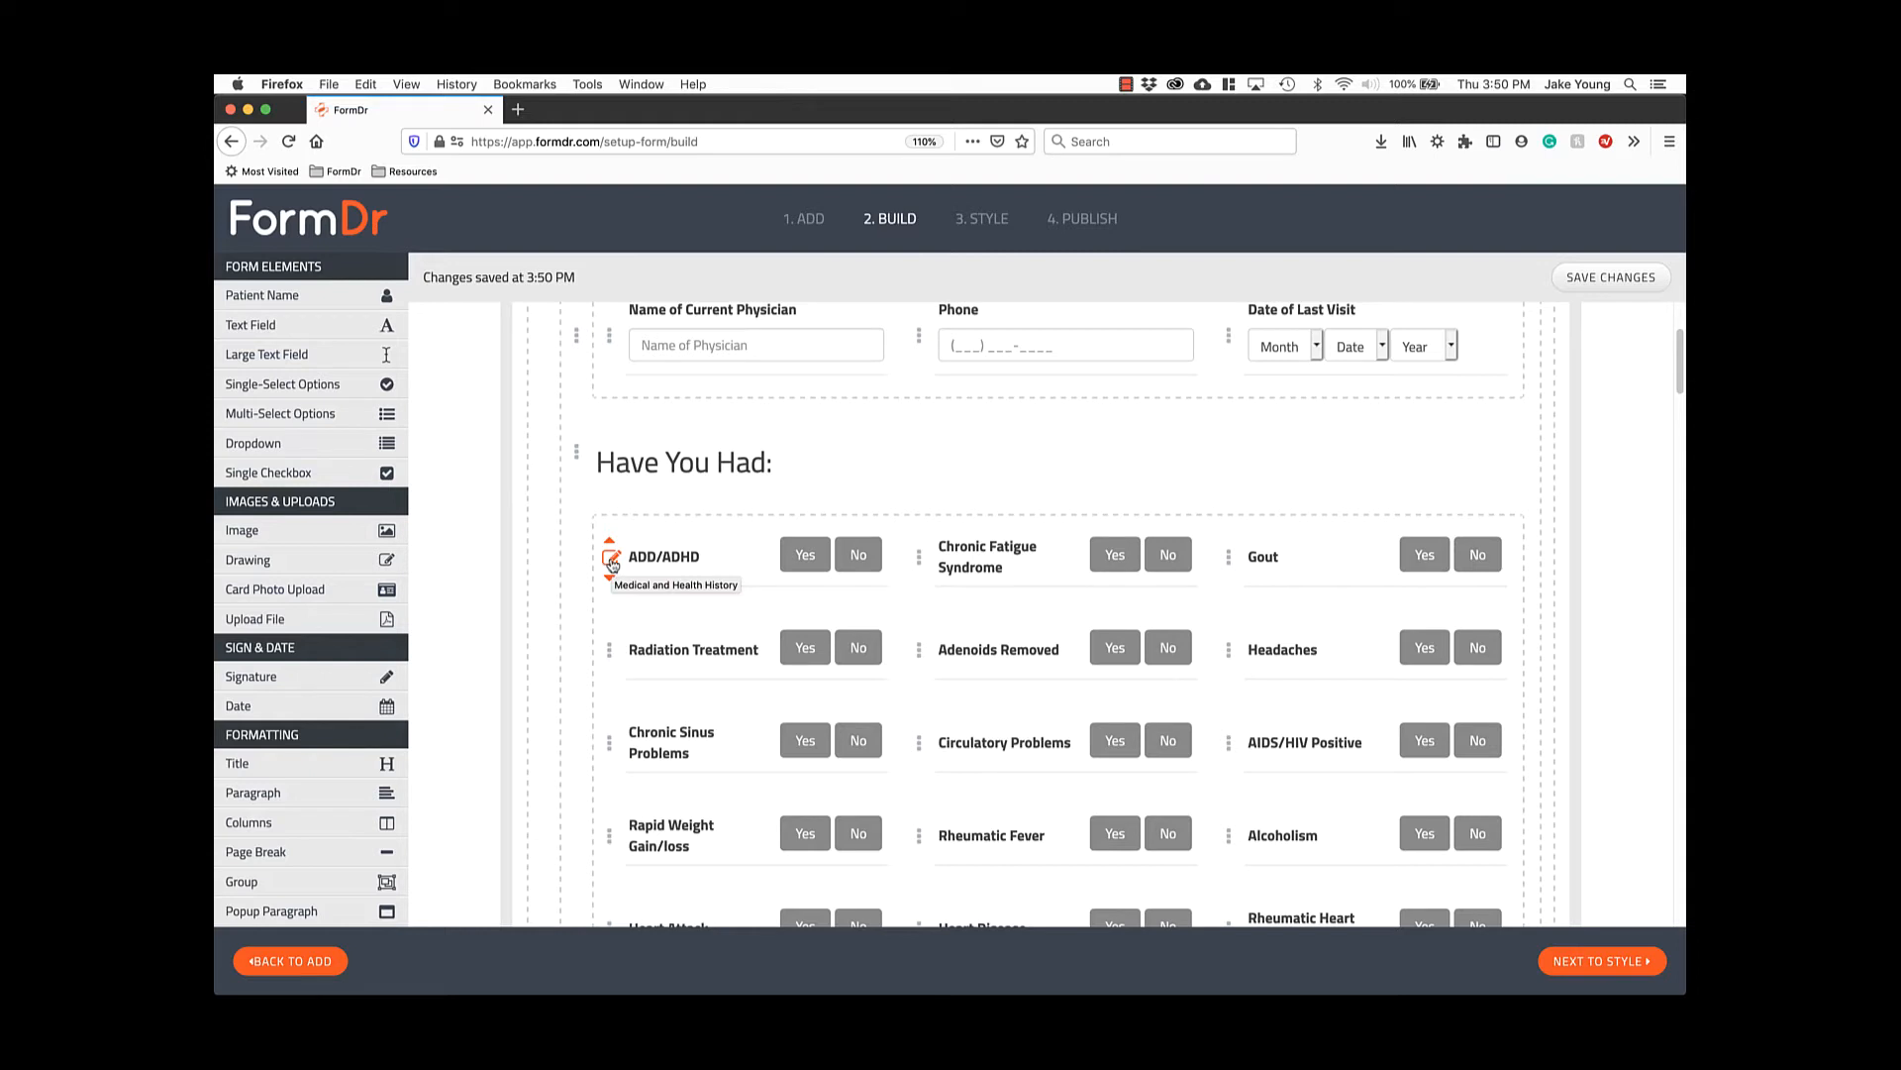
left_click(612, 562)
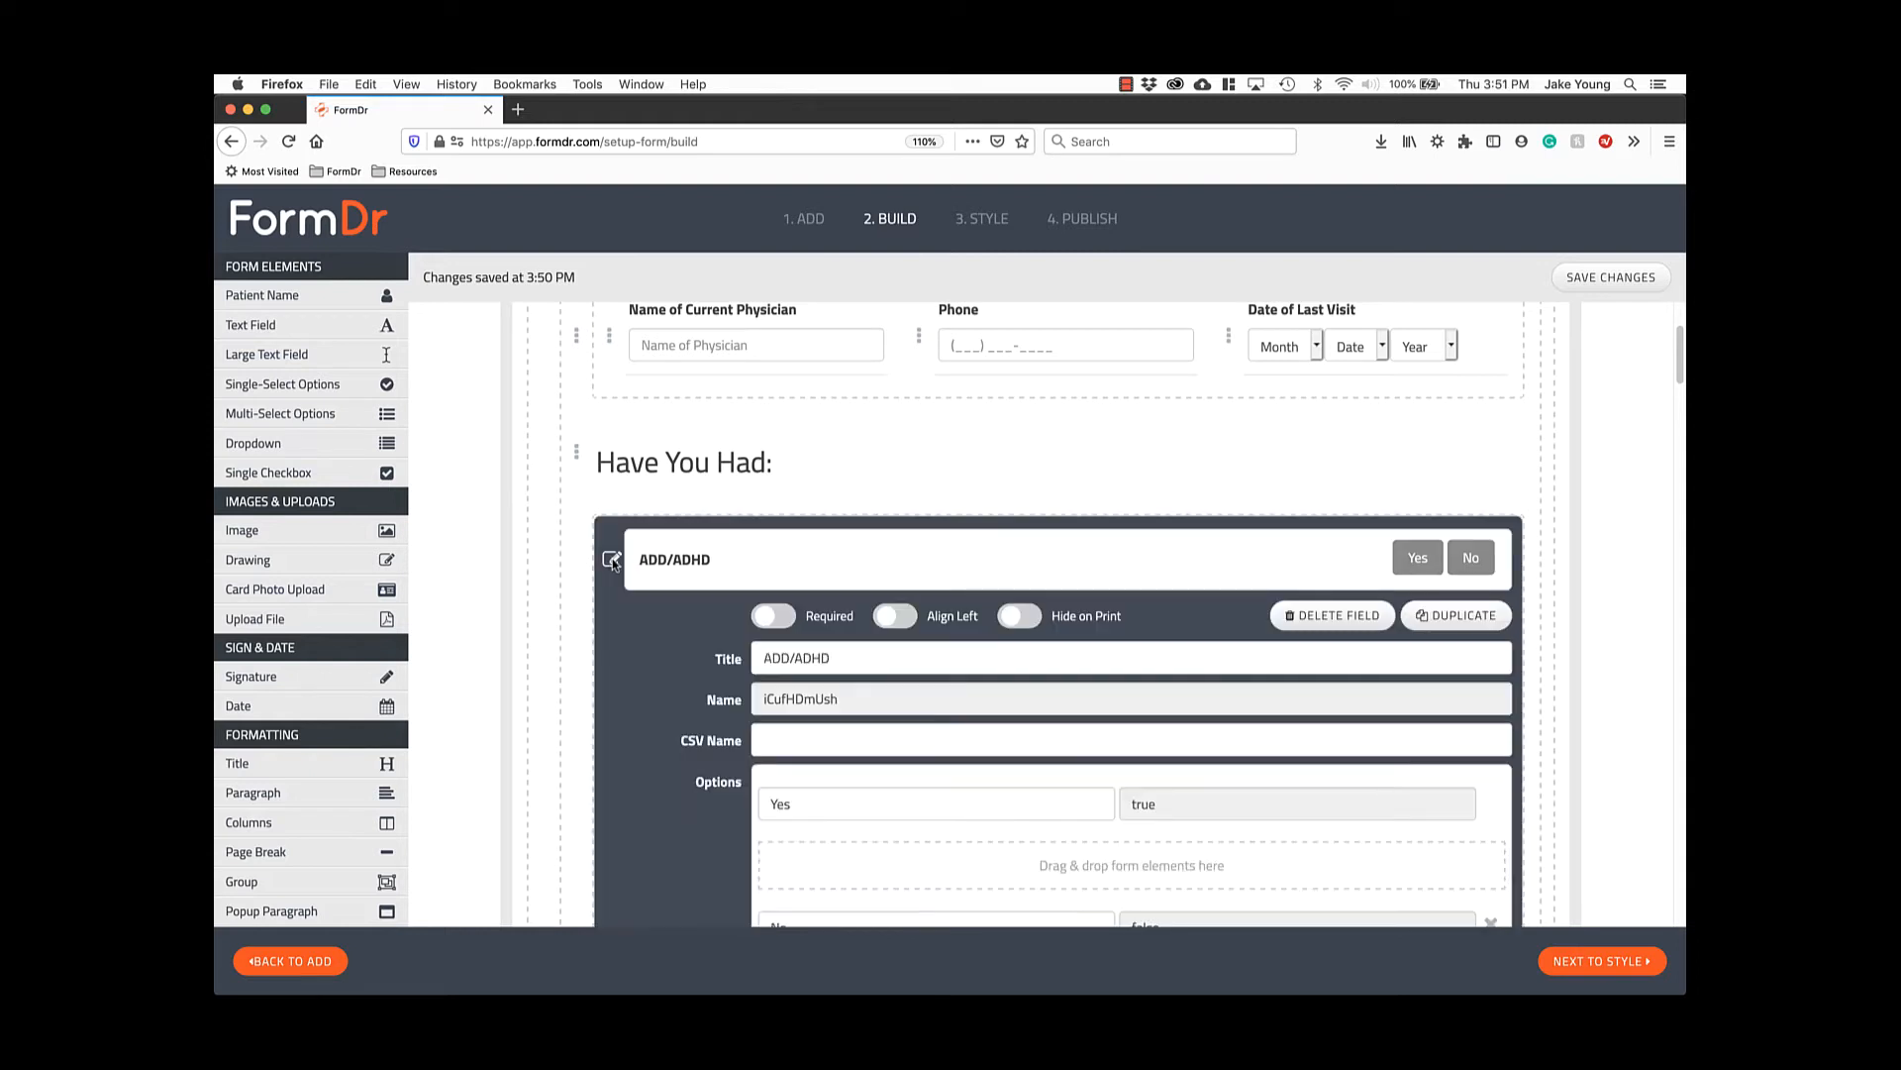
scroll(626, 582, "down", 3)
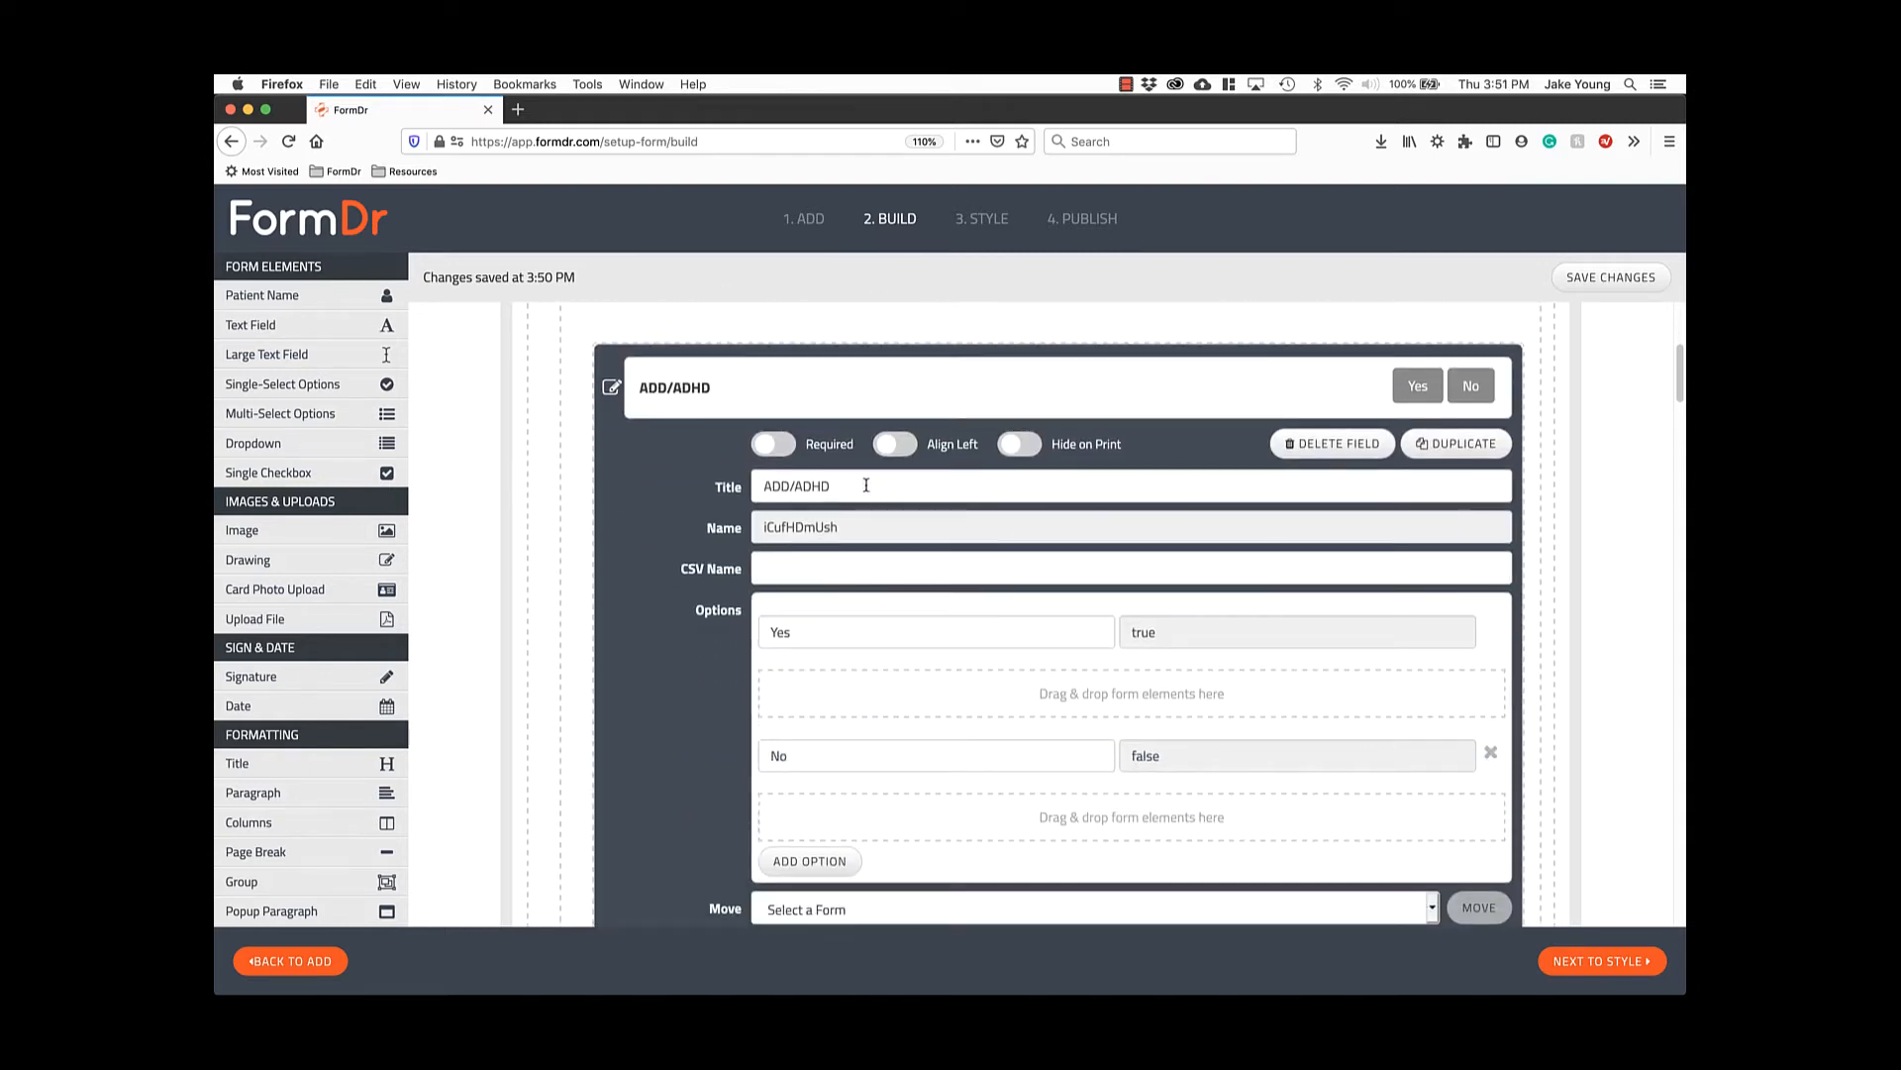
left_click(776, 450)
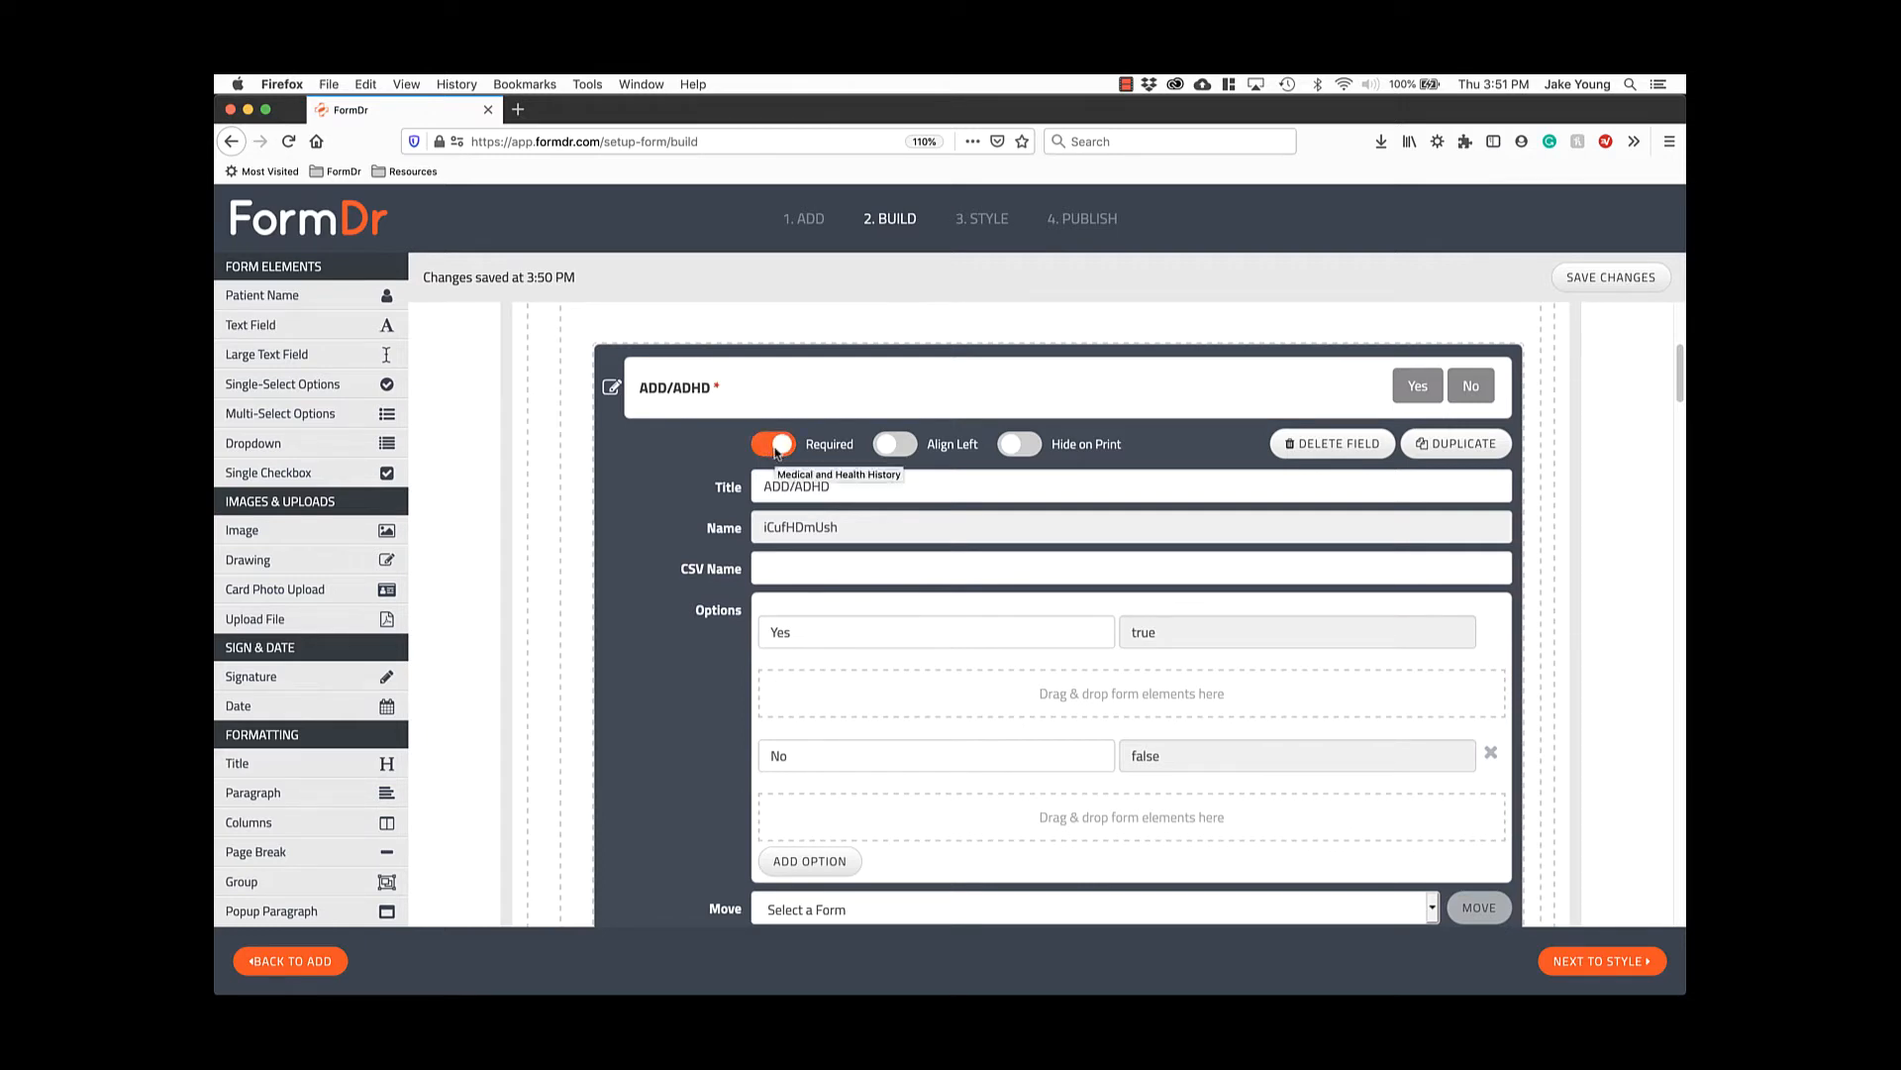
left_click(889, 446)
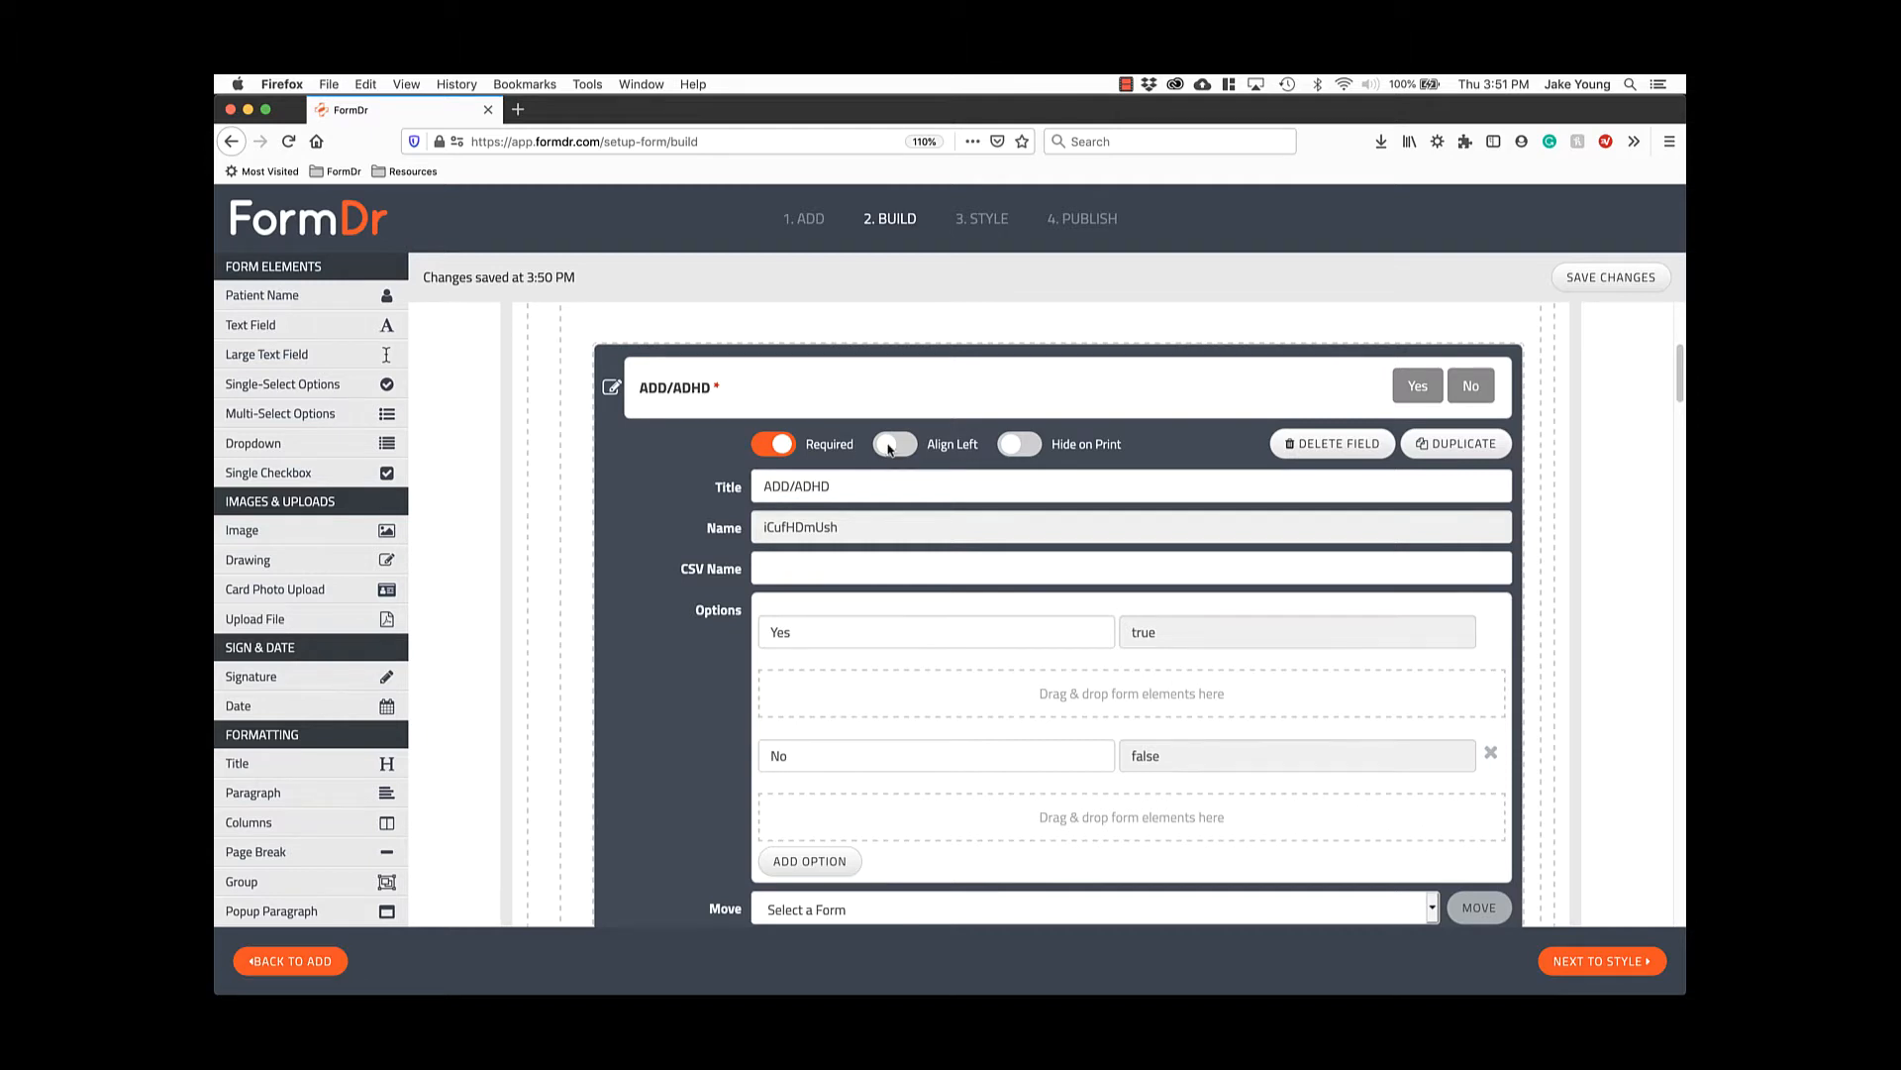
left_click(895, 456)
scroll(1387, 490, "down", 2)
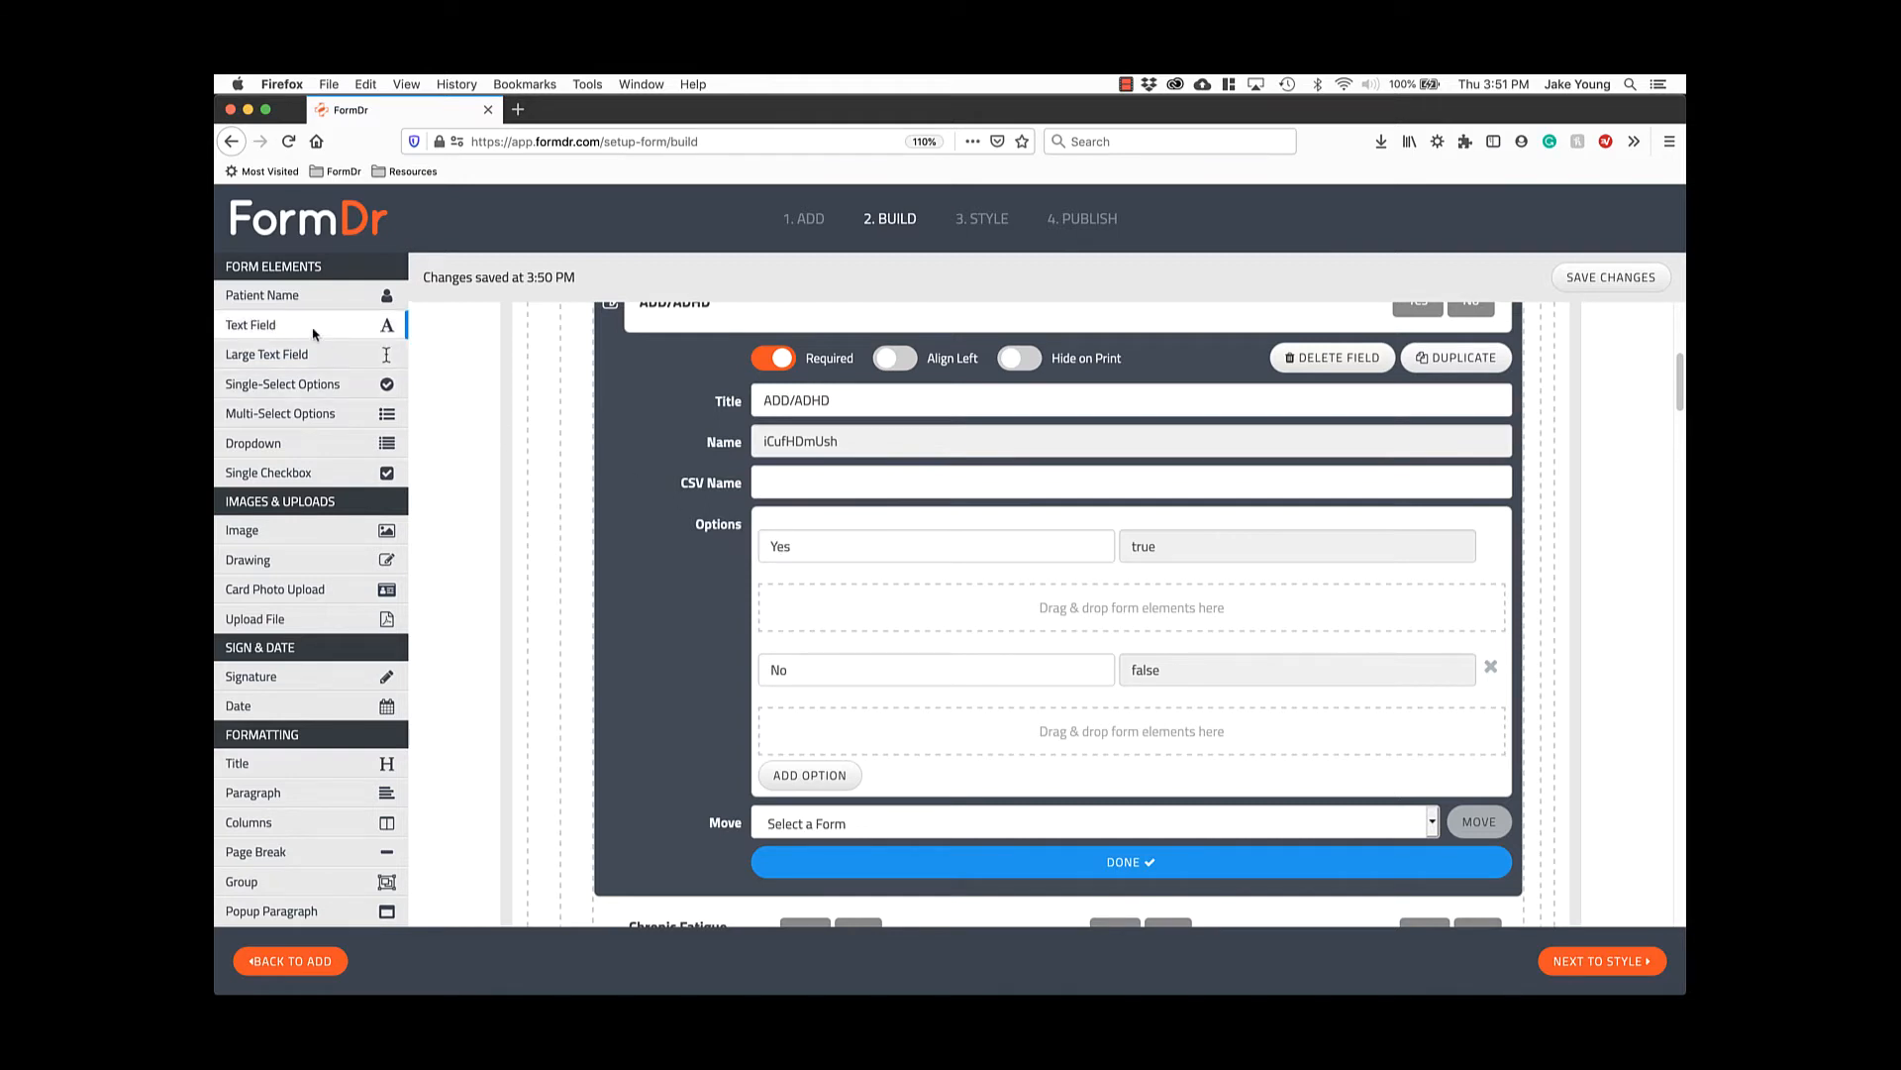
Add a text field under the ADD/ADHD Yes answer, title it 'Please Describe', and close both settings panels.
left_click_drag(313, 334, 934, 624)
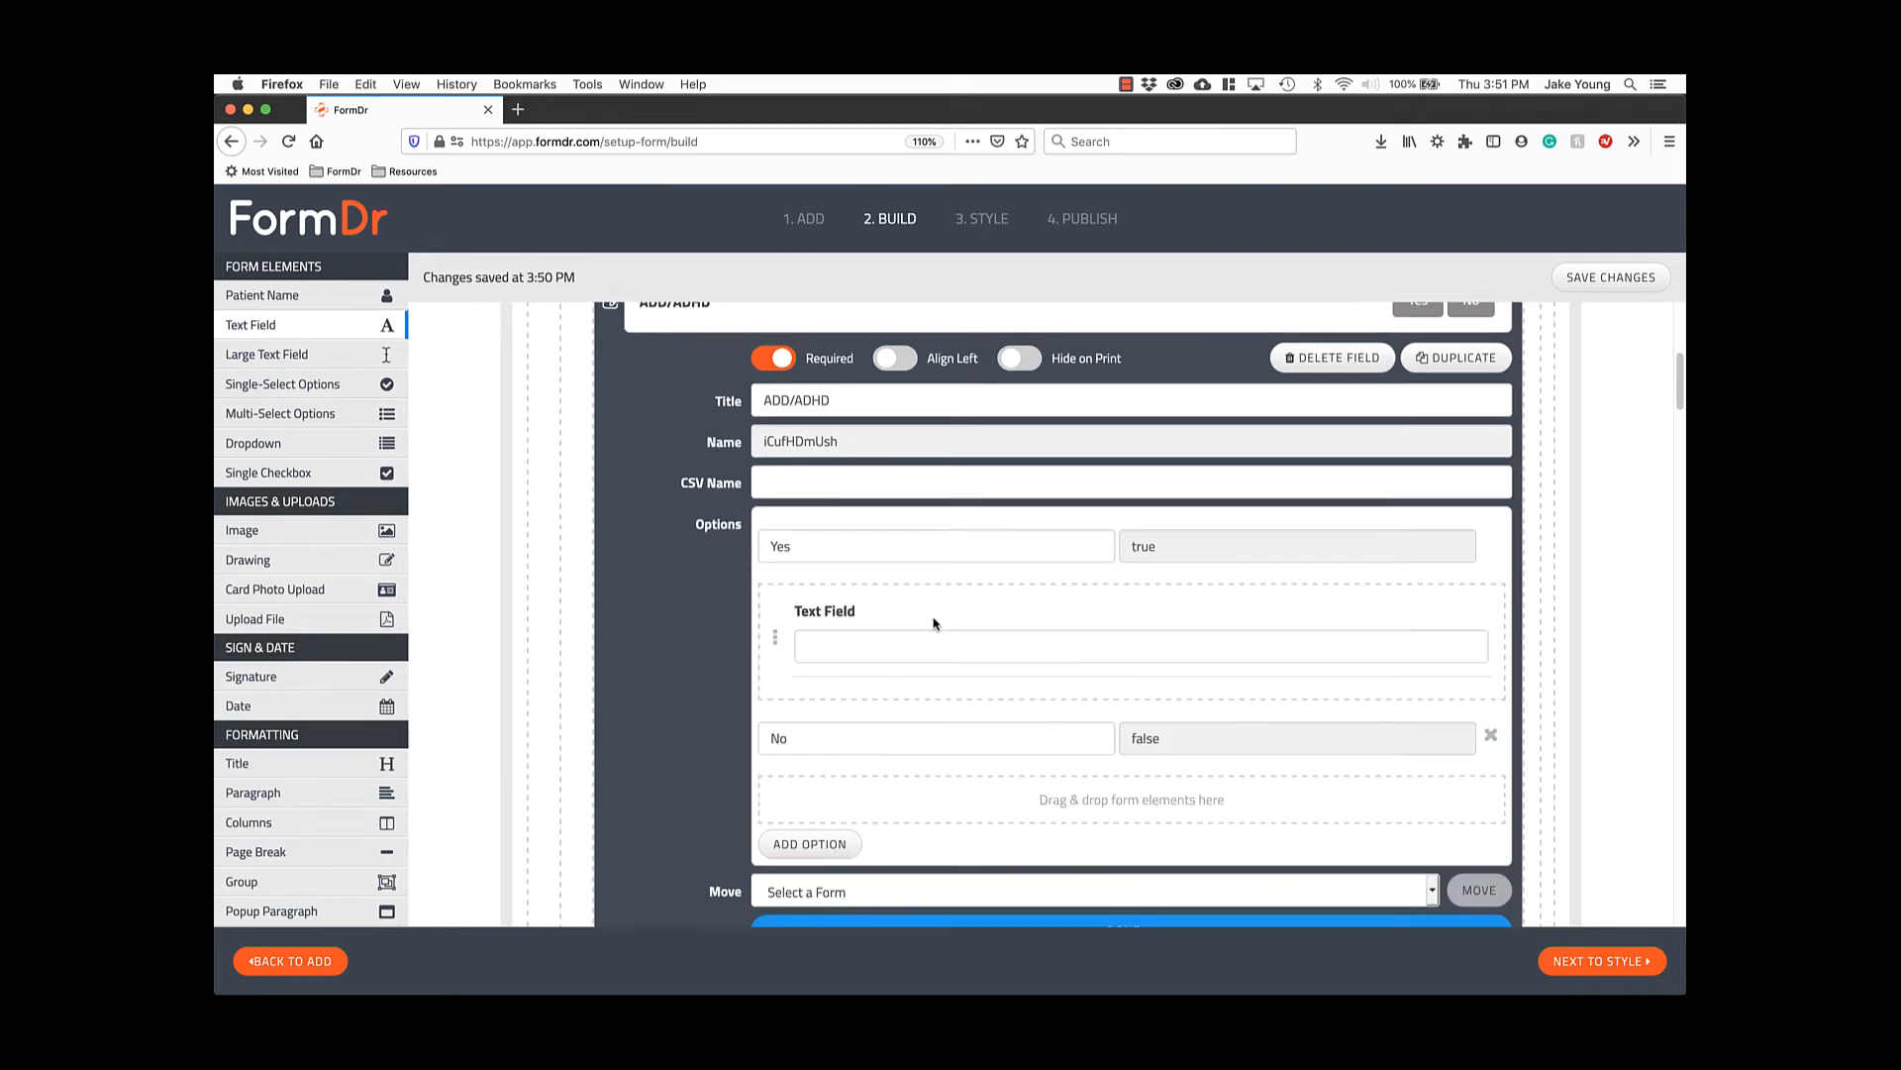
left_click(778, 638)
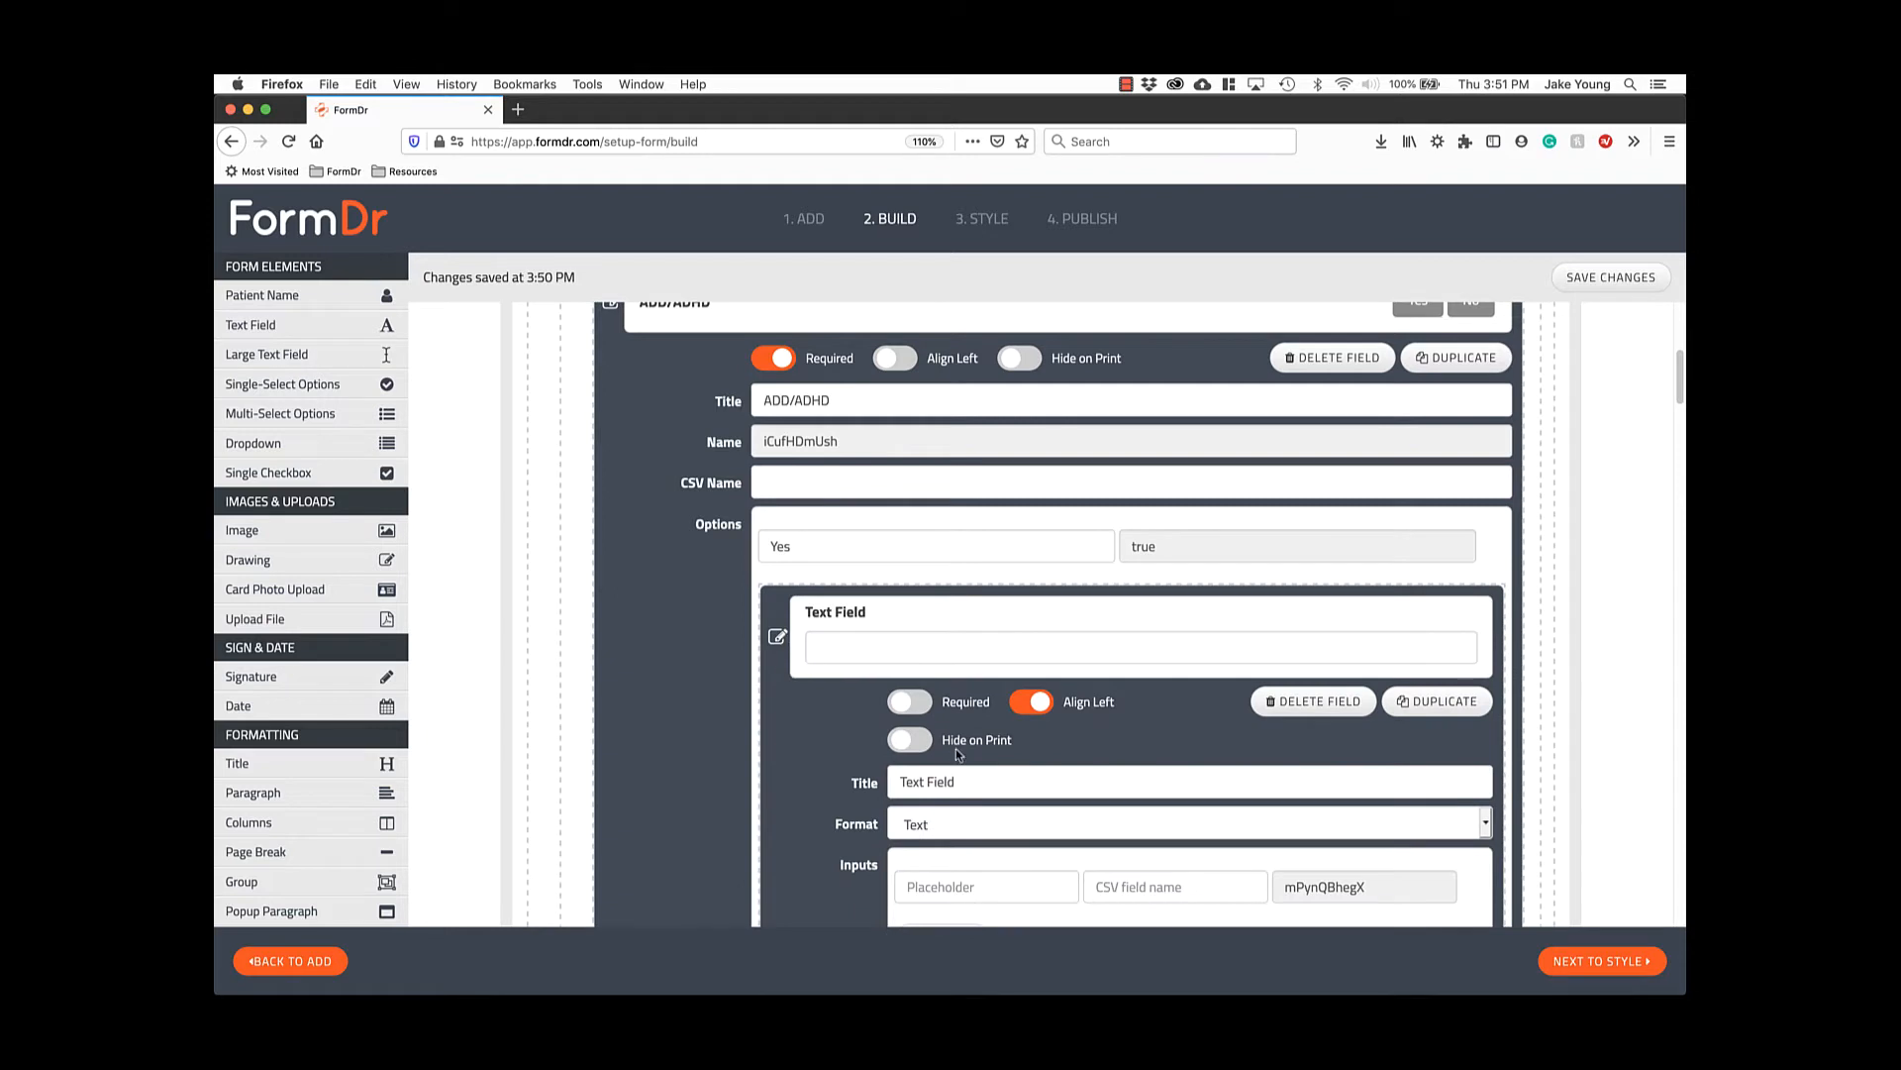
scroll(984, 784, "down", 3)
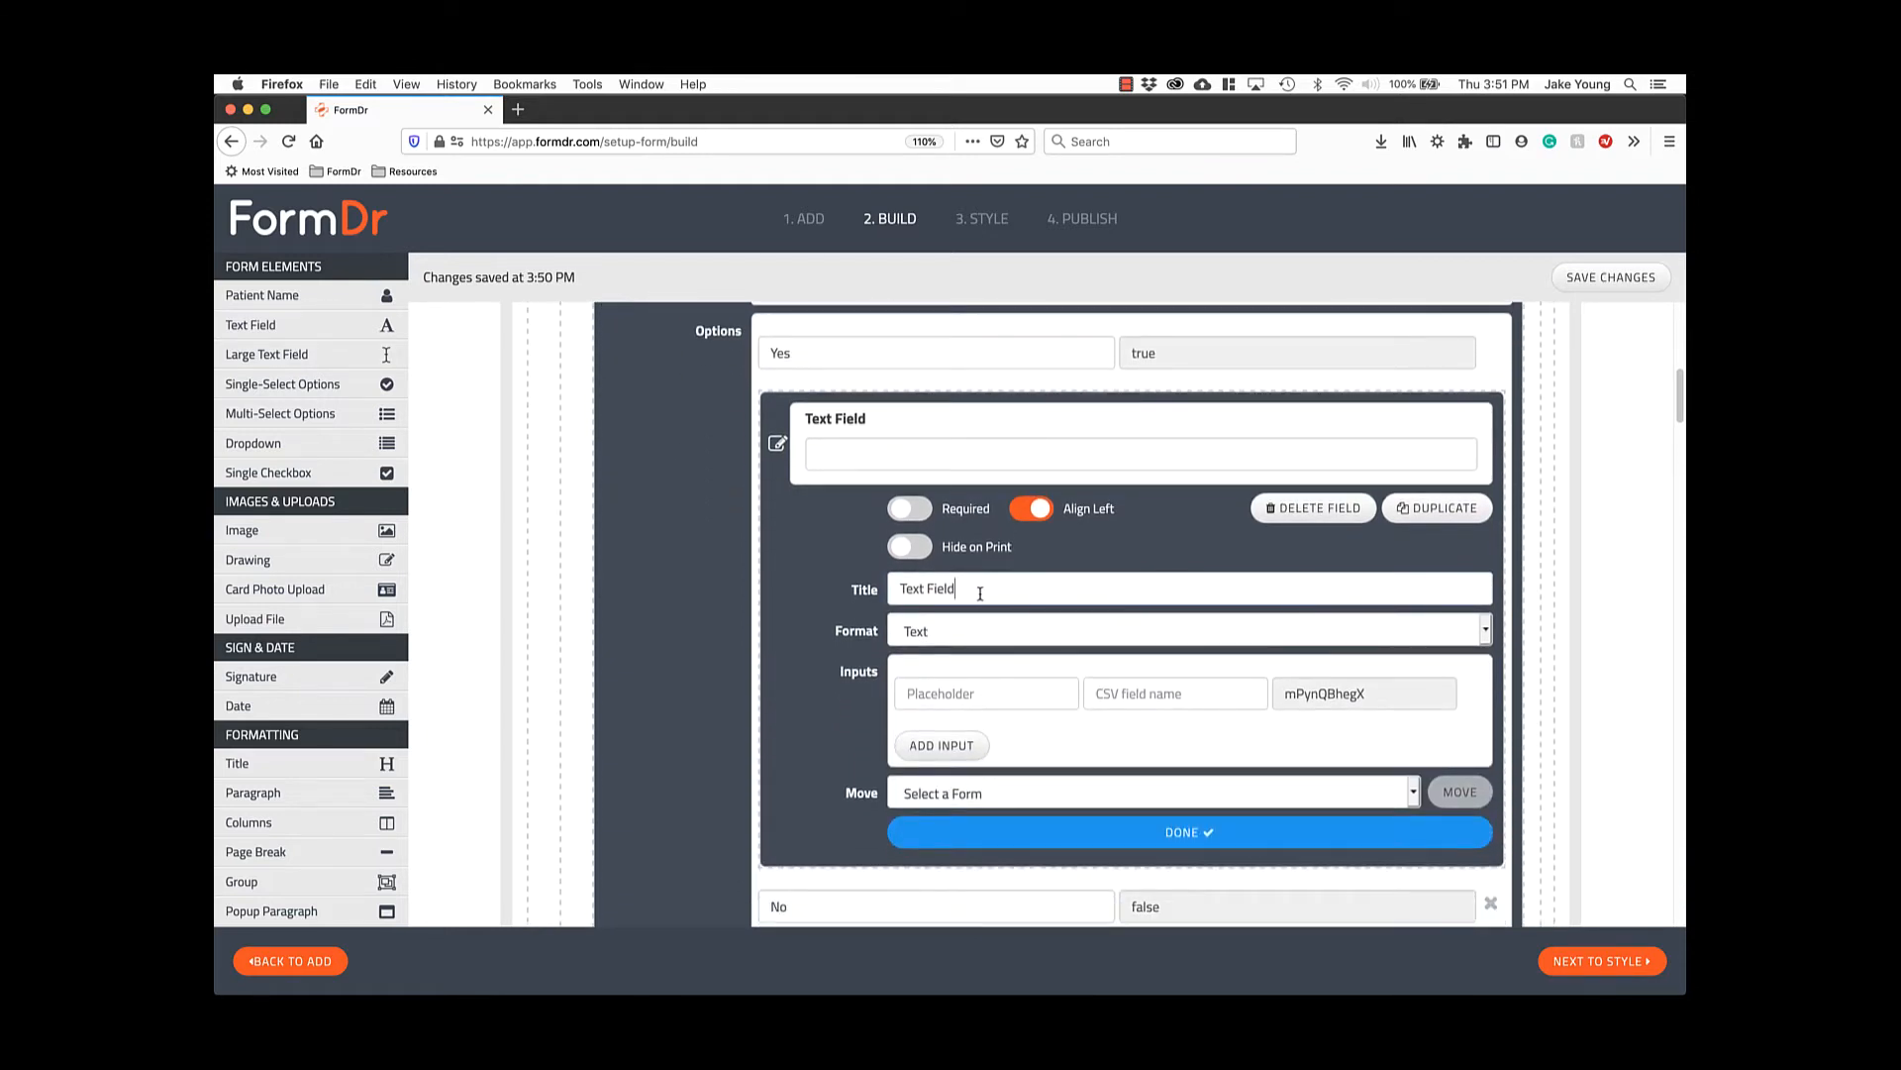
left_click(981, 593)
key("super+a")
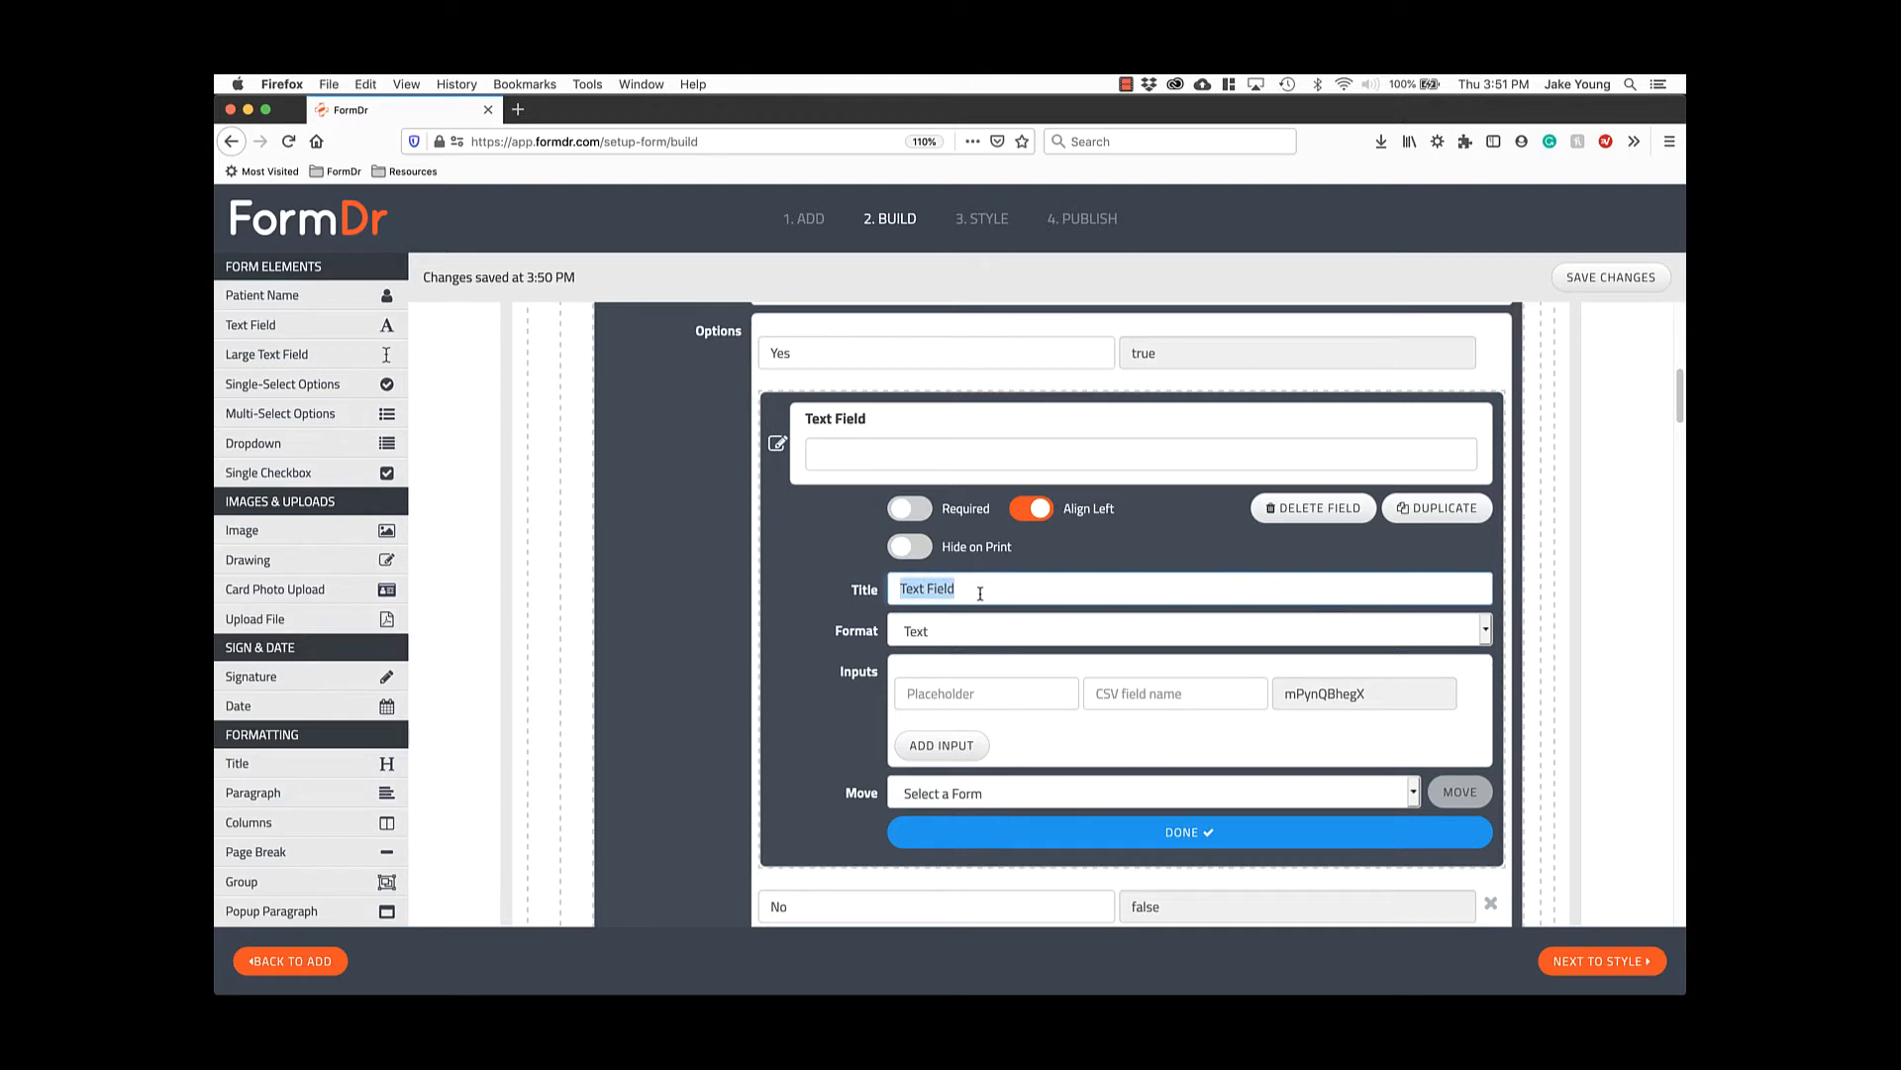
type("Please Descrive")
key("BackSpace")
type("be")
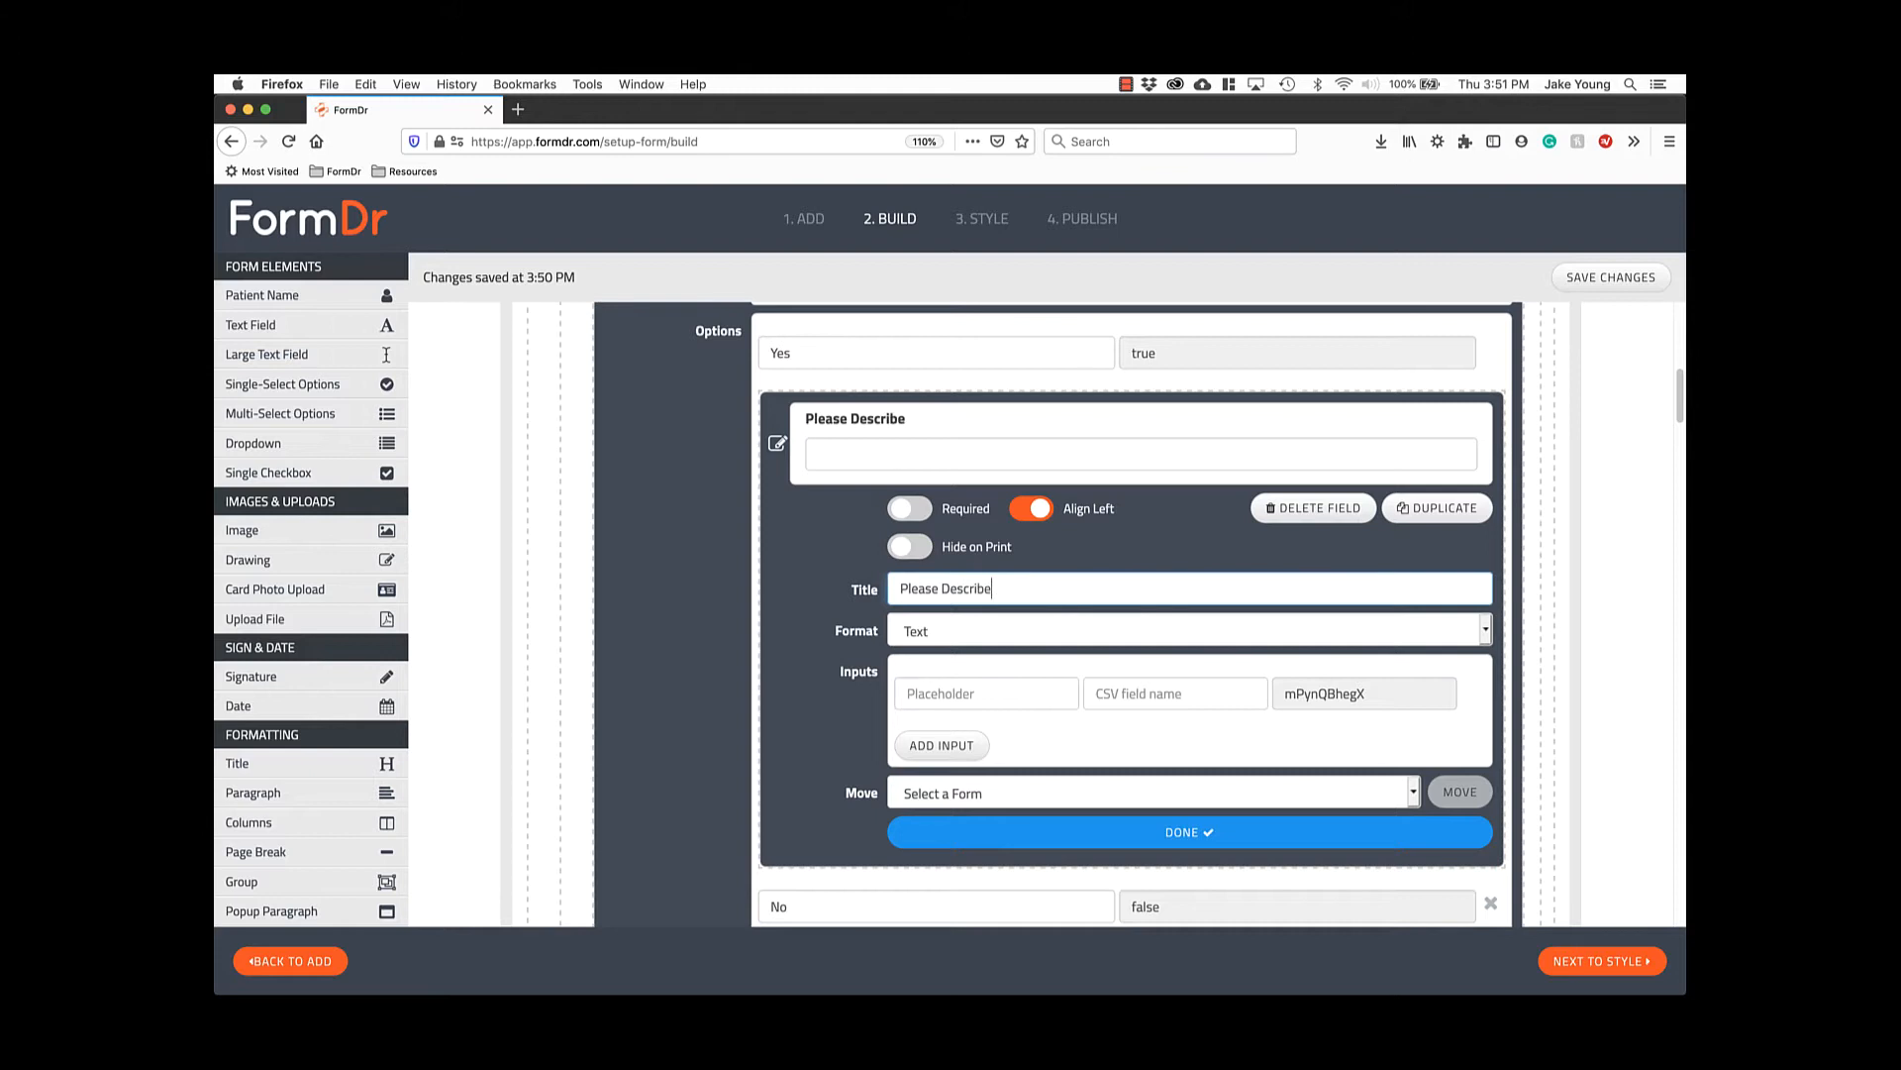
left_click(1169, 840)
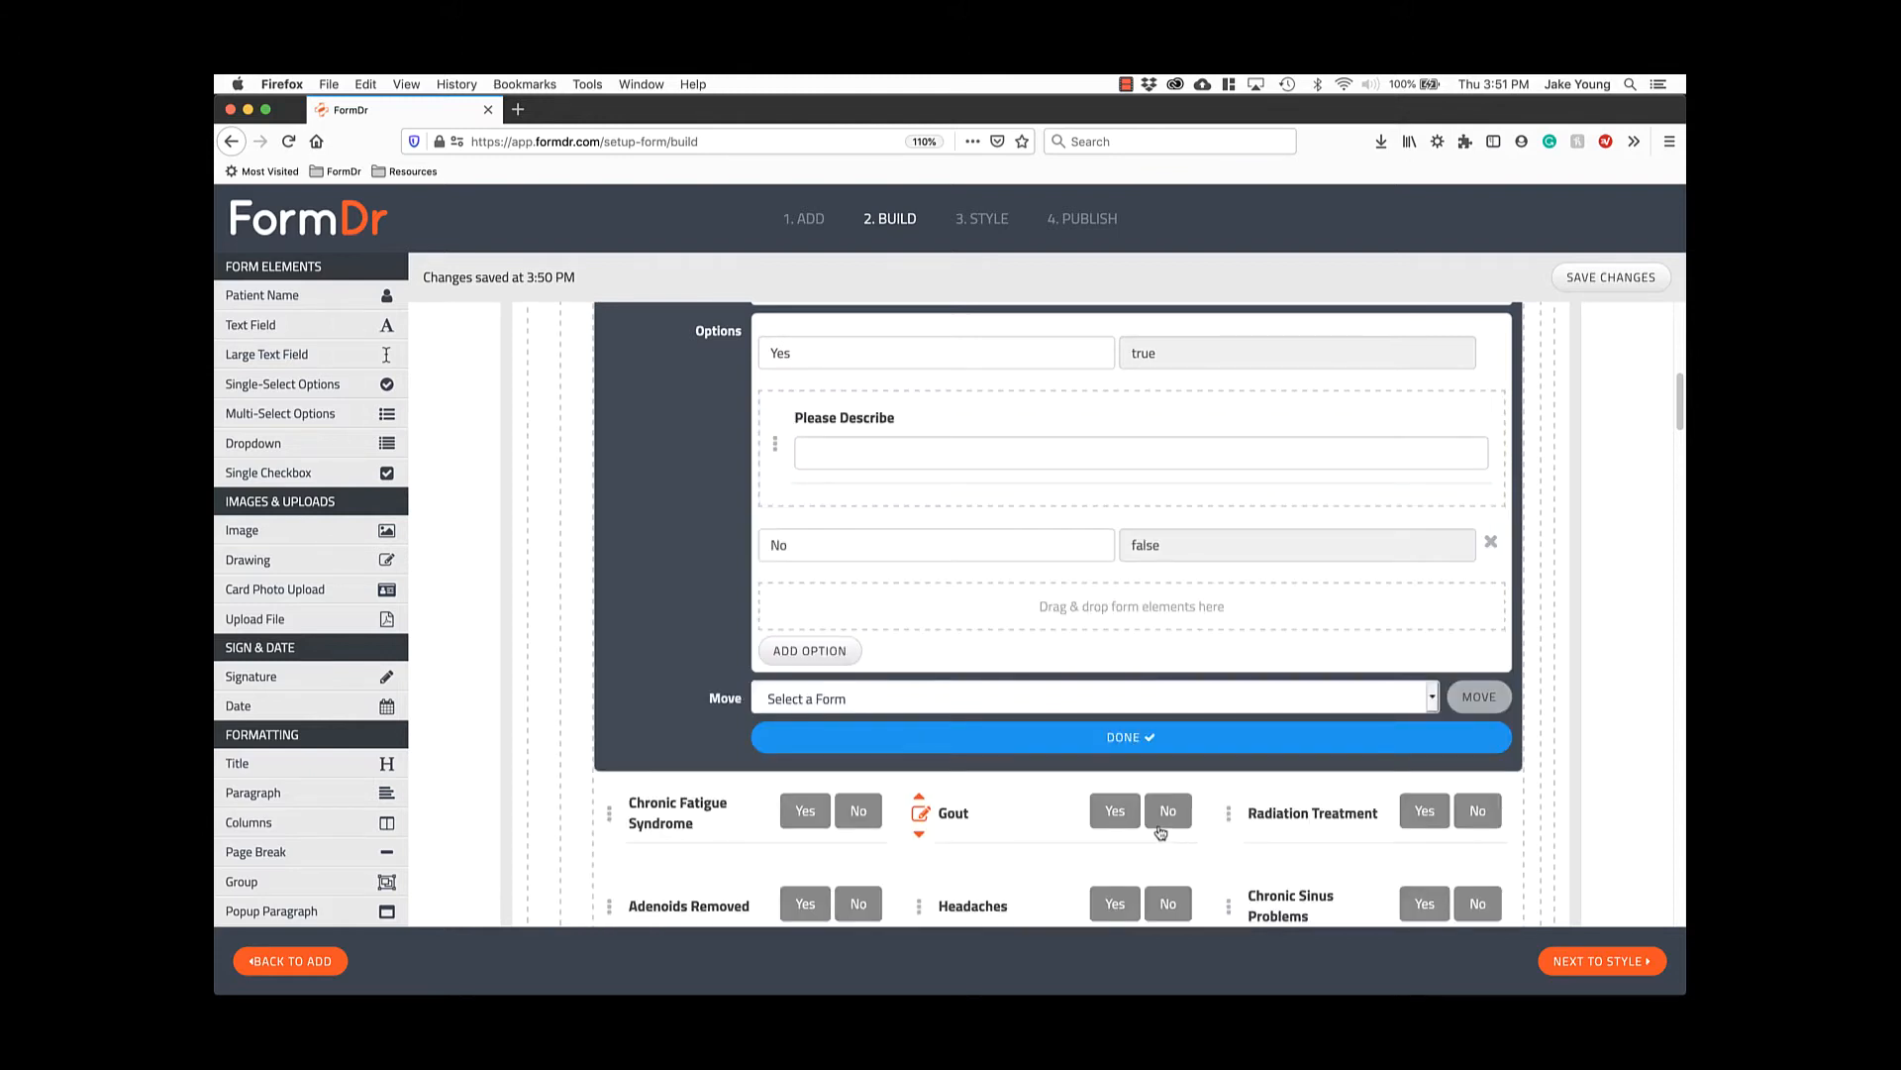
scroll(1138, 743, "up", 1)
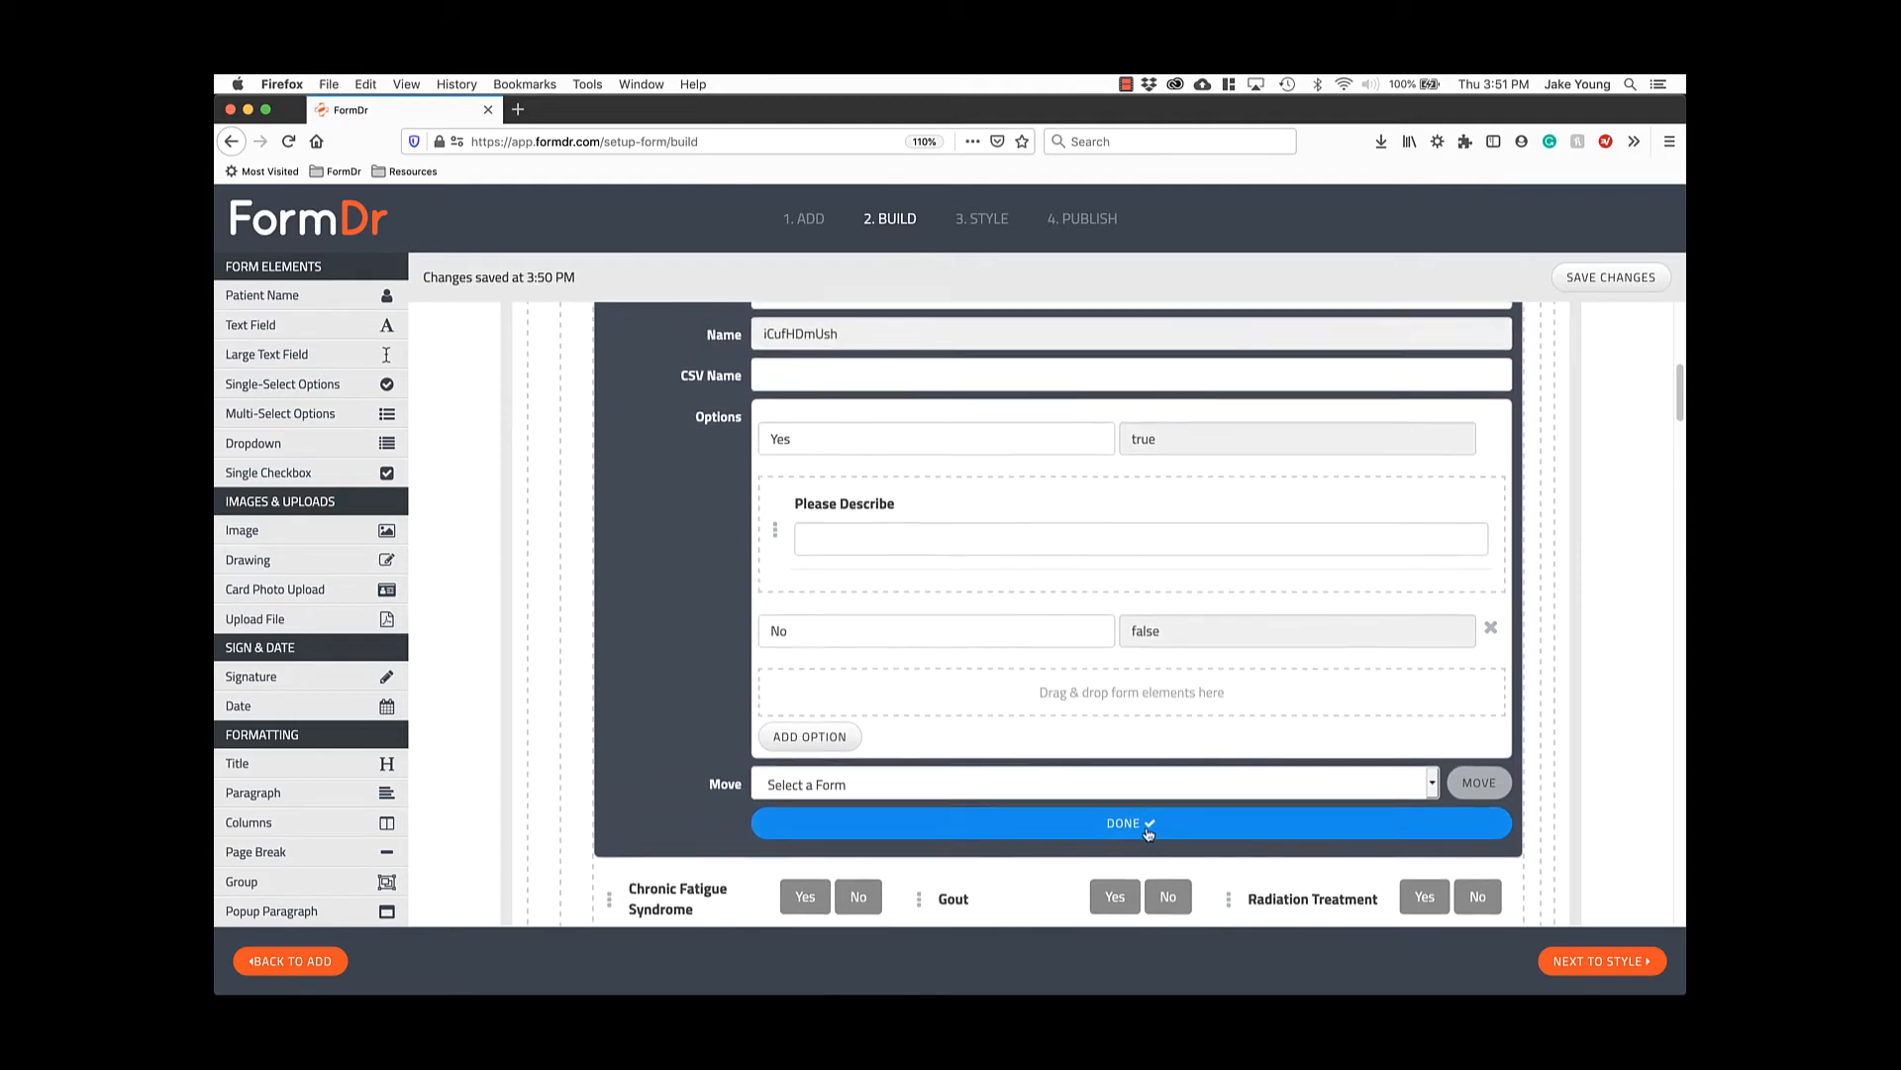
left_click(1147, 814)
scroll(1109, 792, "up", 3)
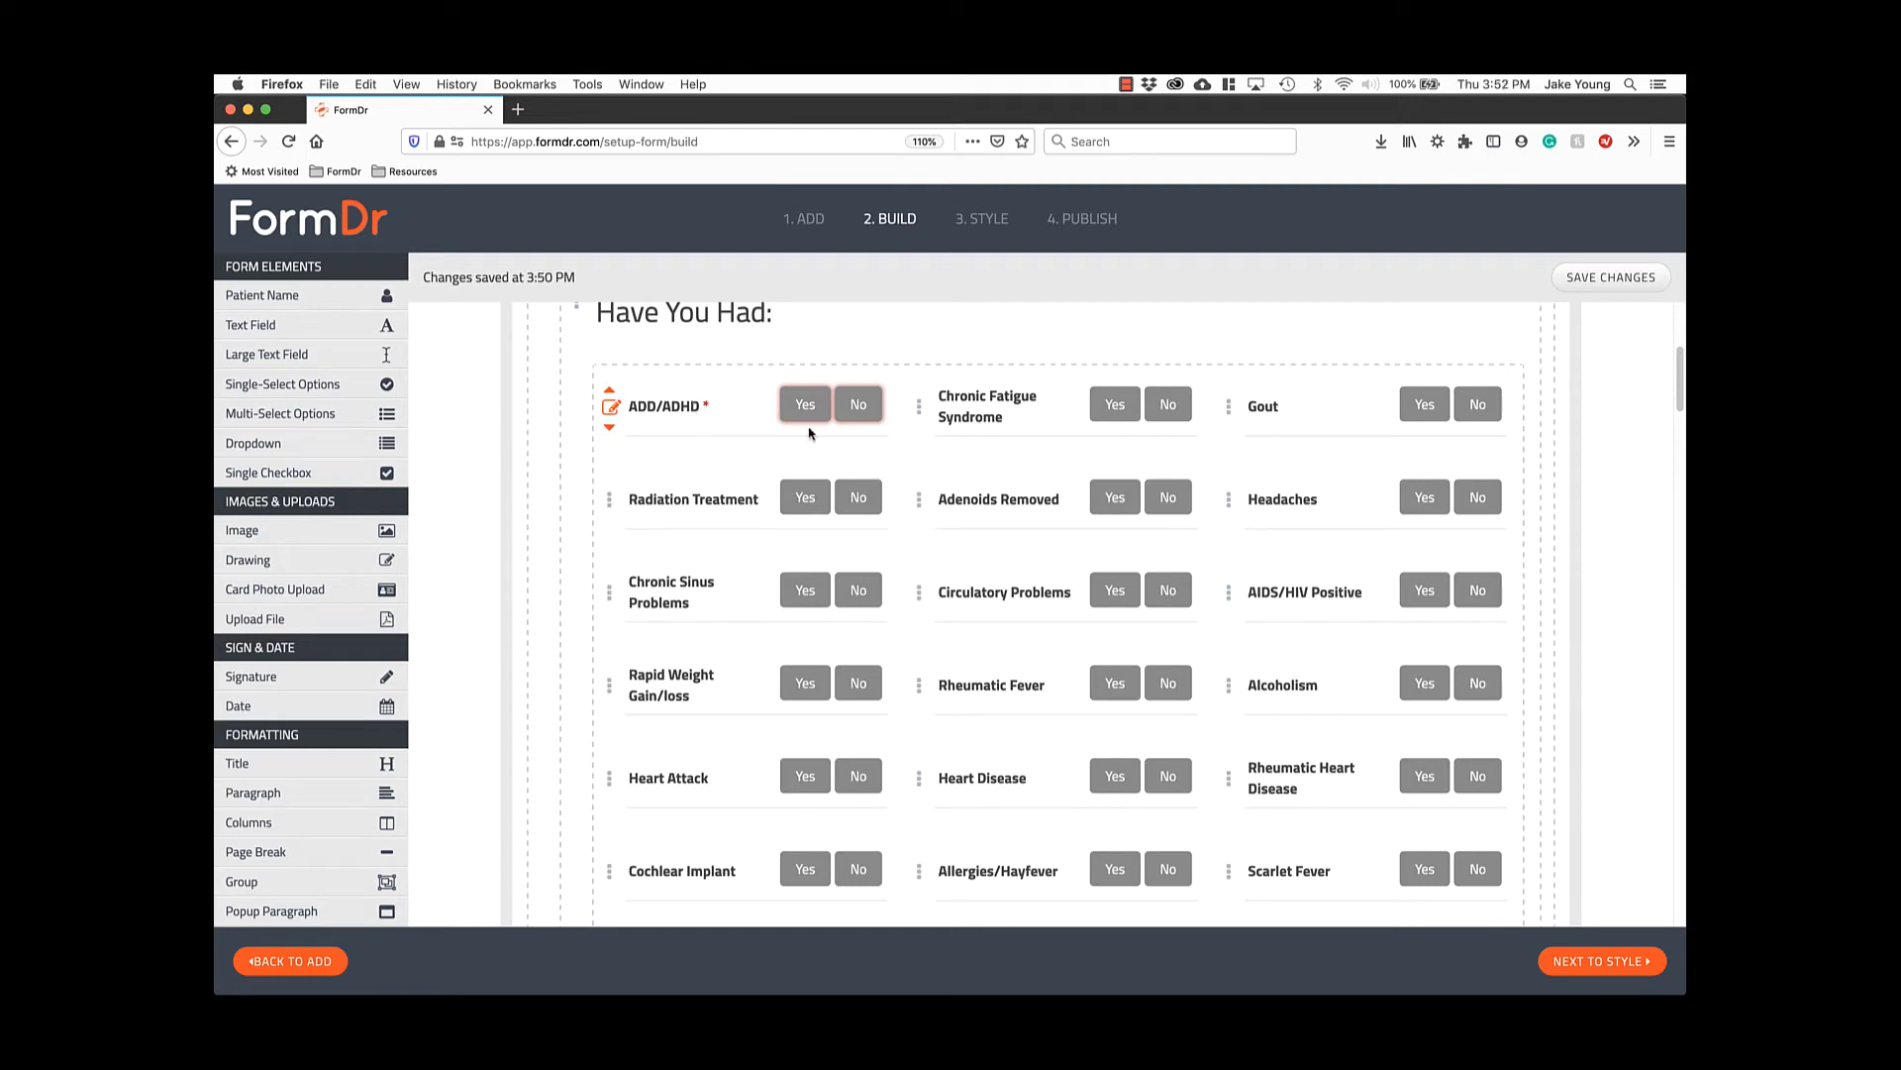
Go to the '1. Sample Form' tab, which contains the required Patient Name field.
scroll(849, 428, "up", 5)
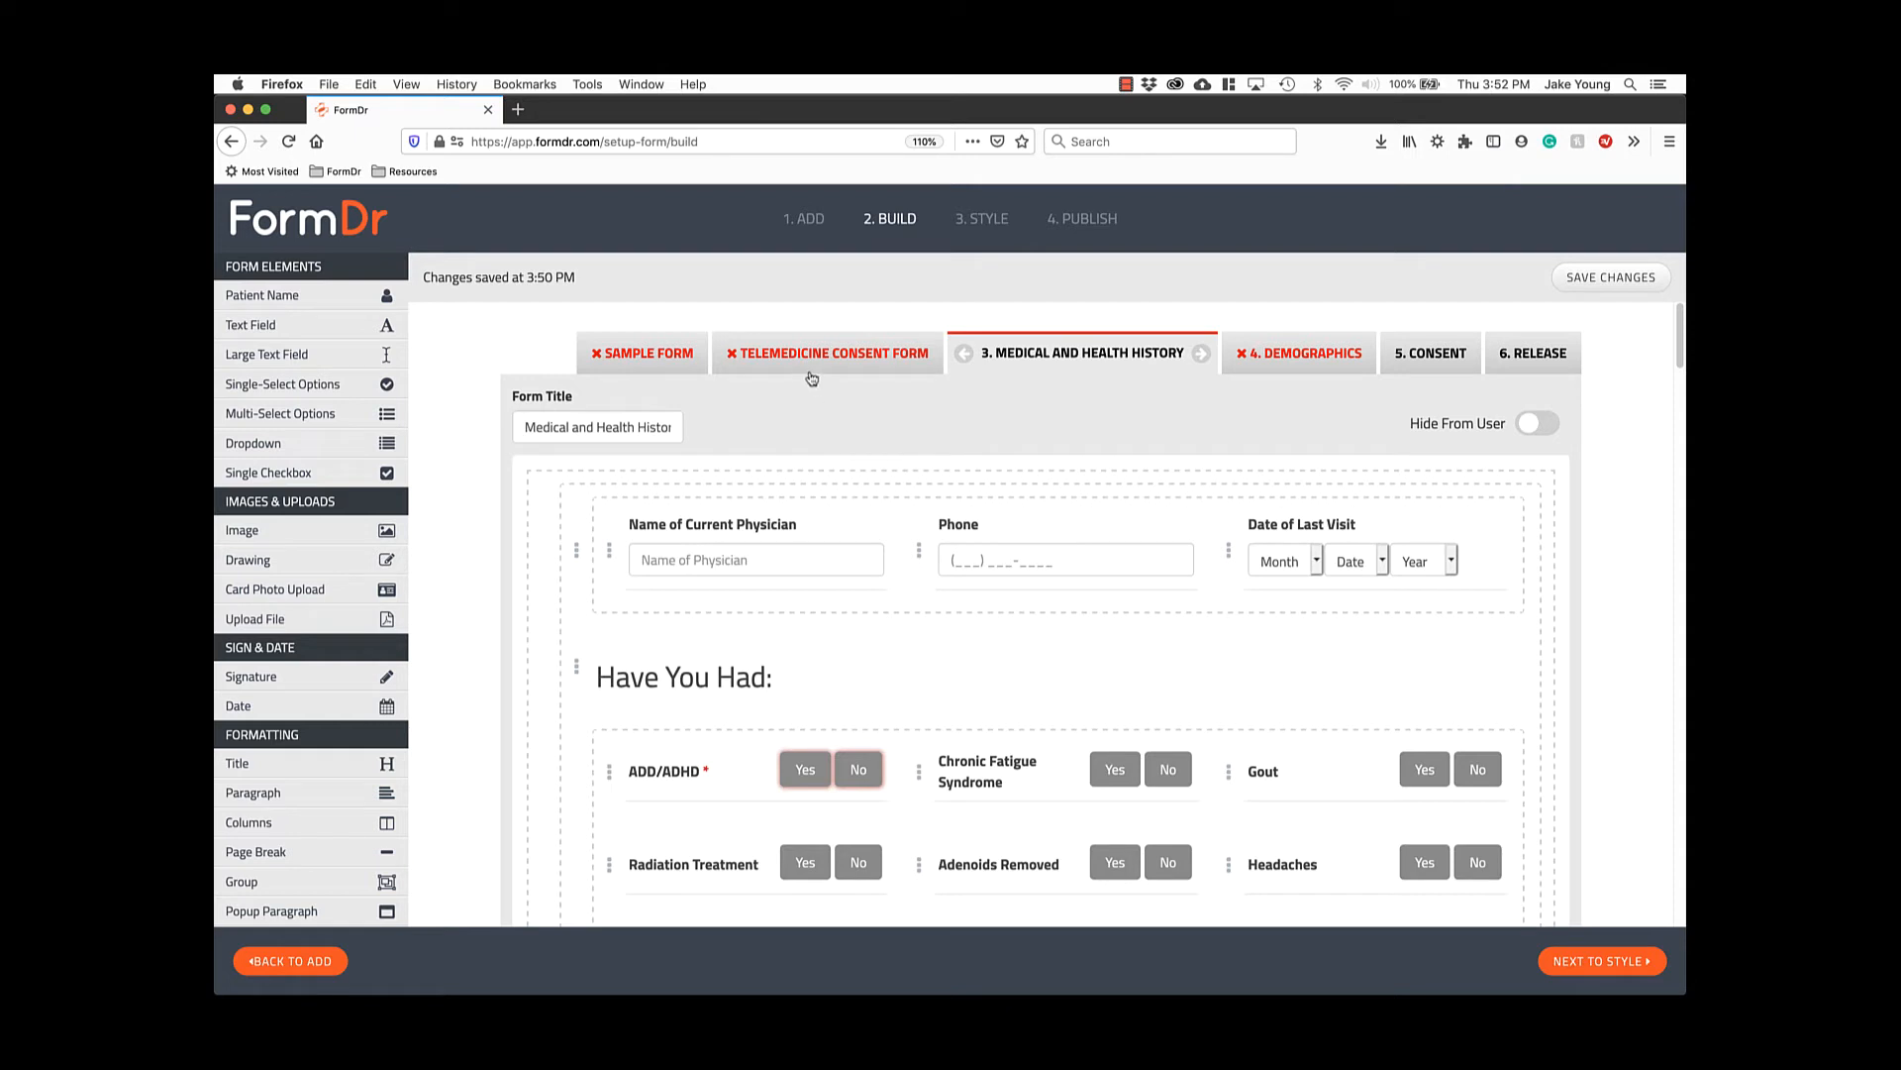
left_click(679, 367)
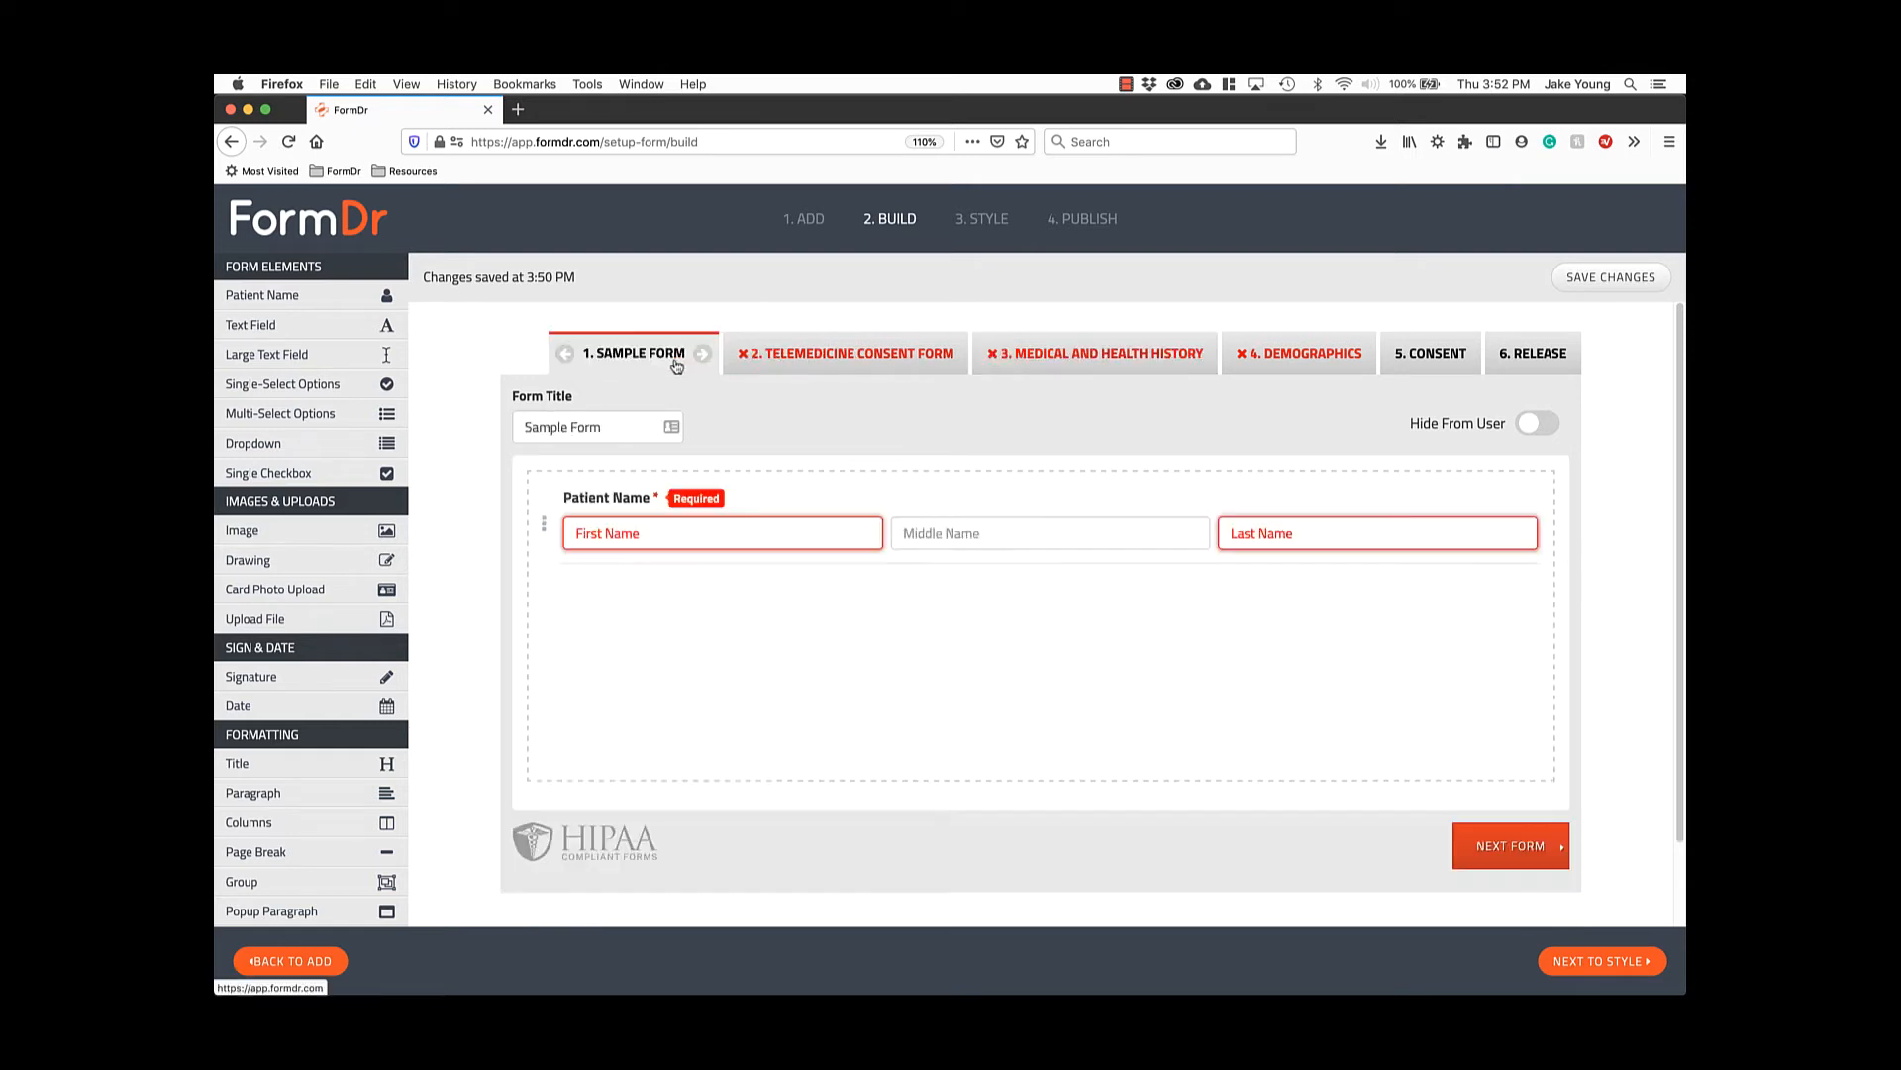
Add a Large Text Field below Patient Name and check its settings.
left_click(315, 357)
left_click(547, 673)
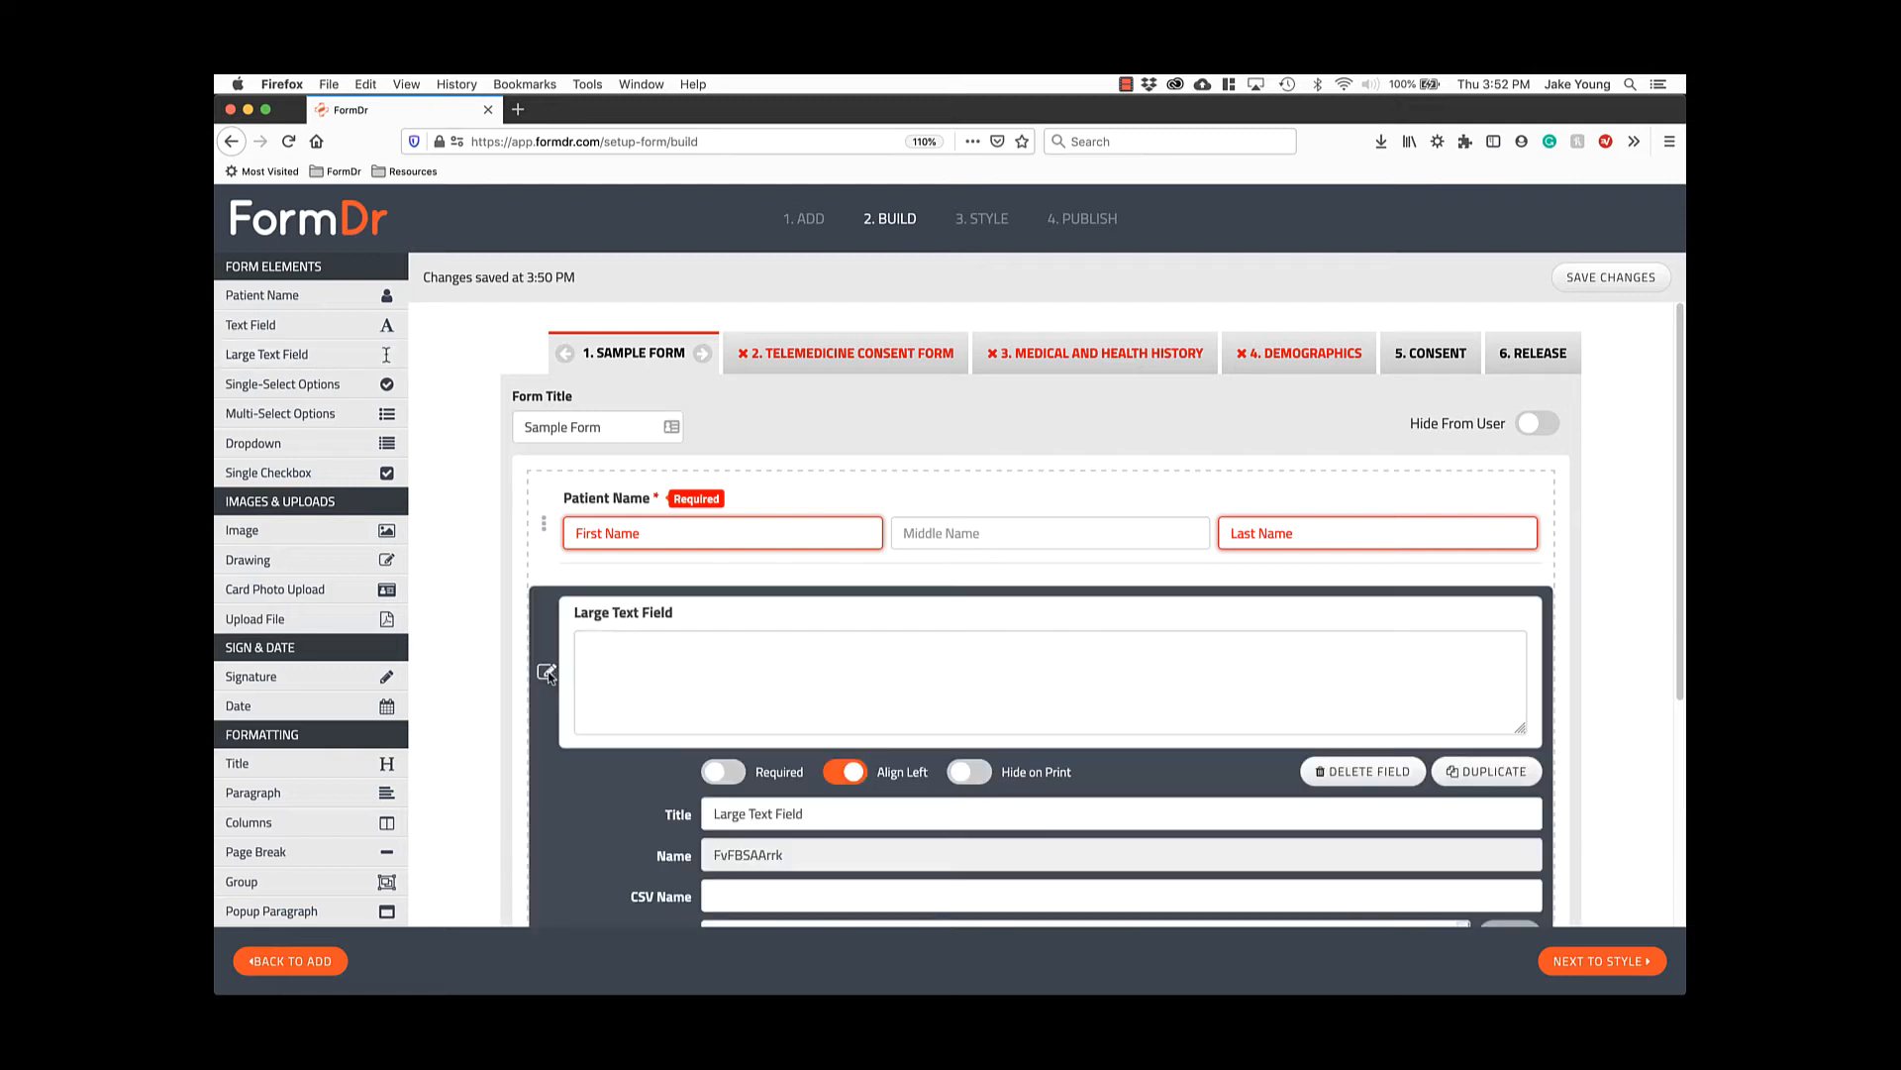
scroll(549, 673, "down", 3)
scroll(549, 634, "up", 5)
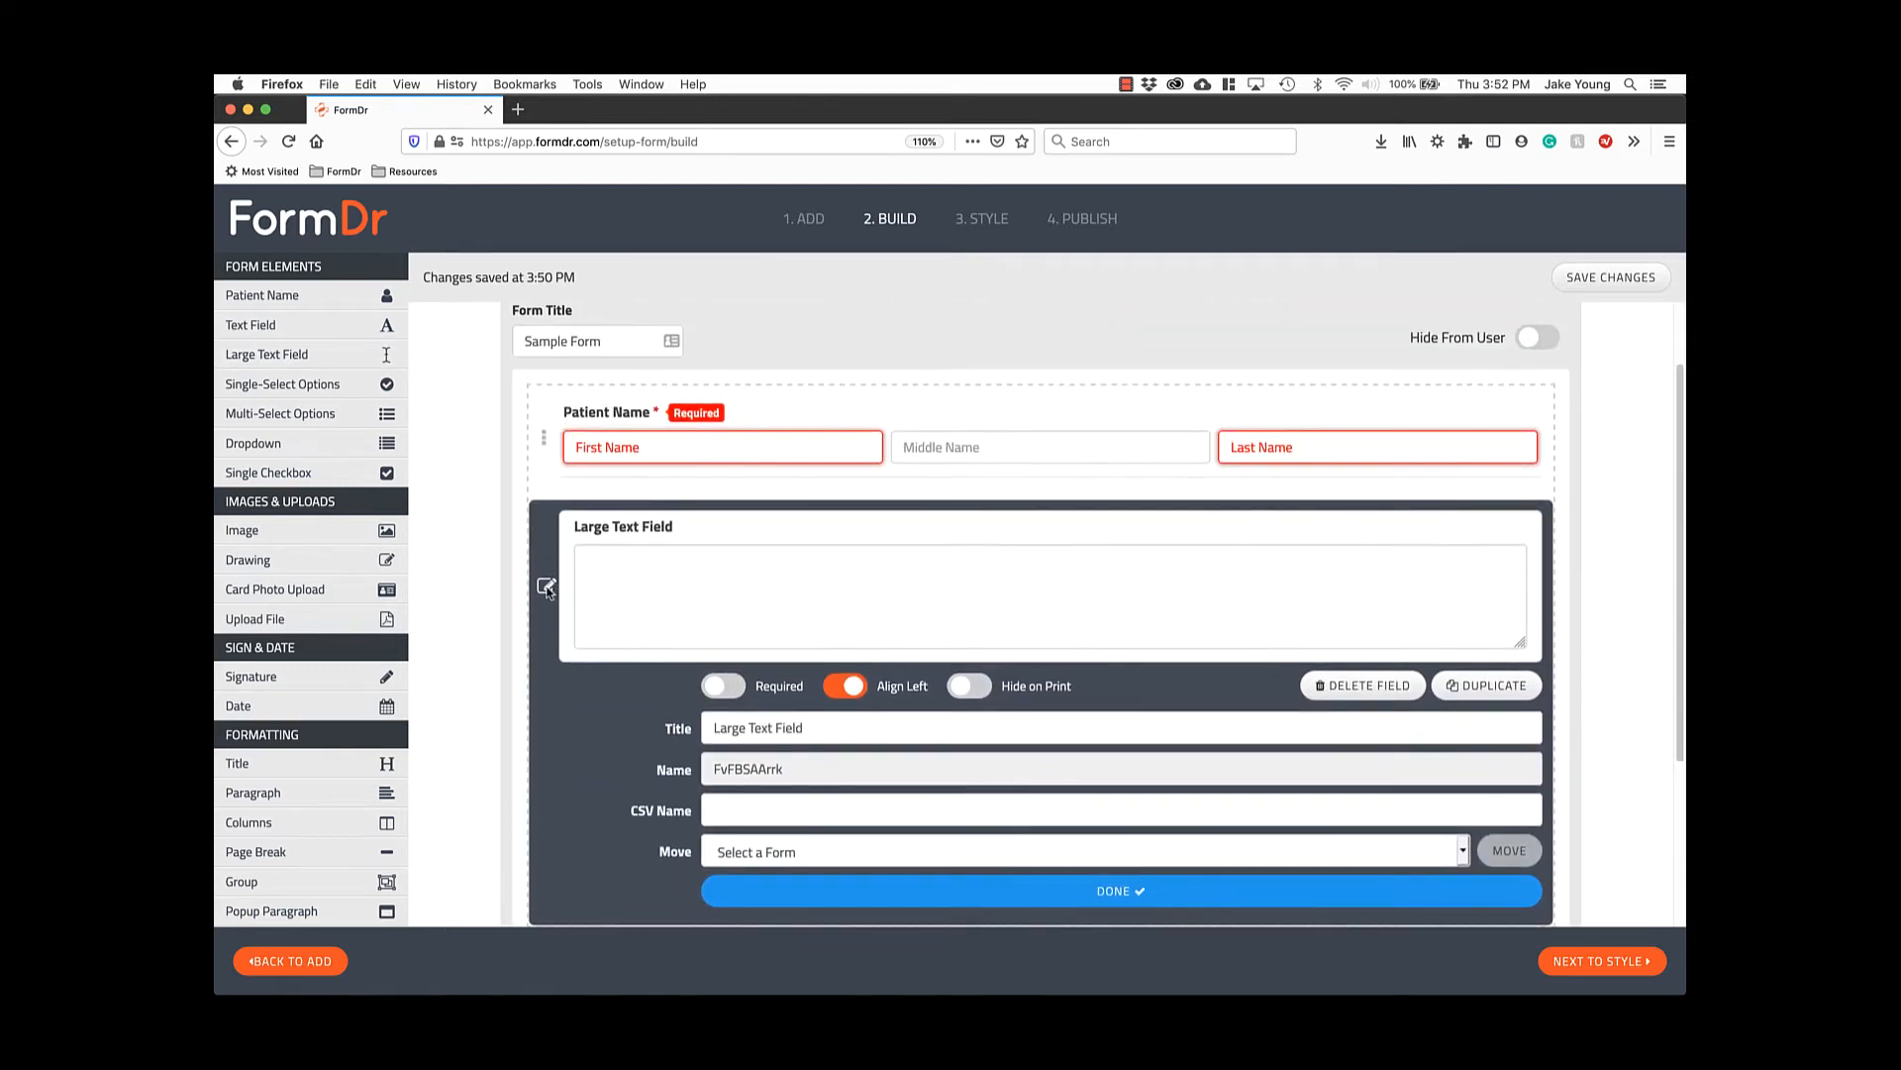
left_click(544, 580)
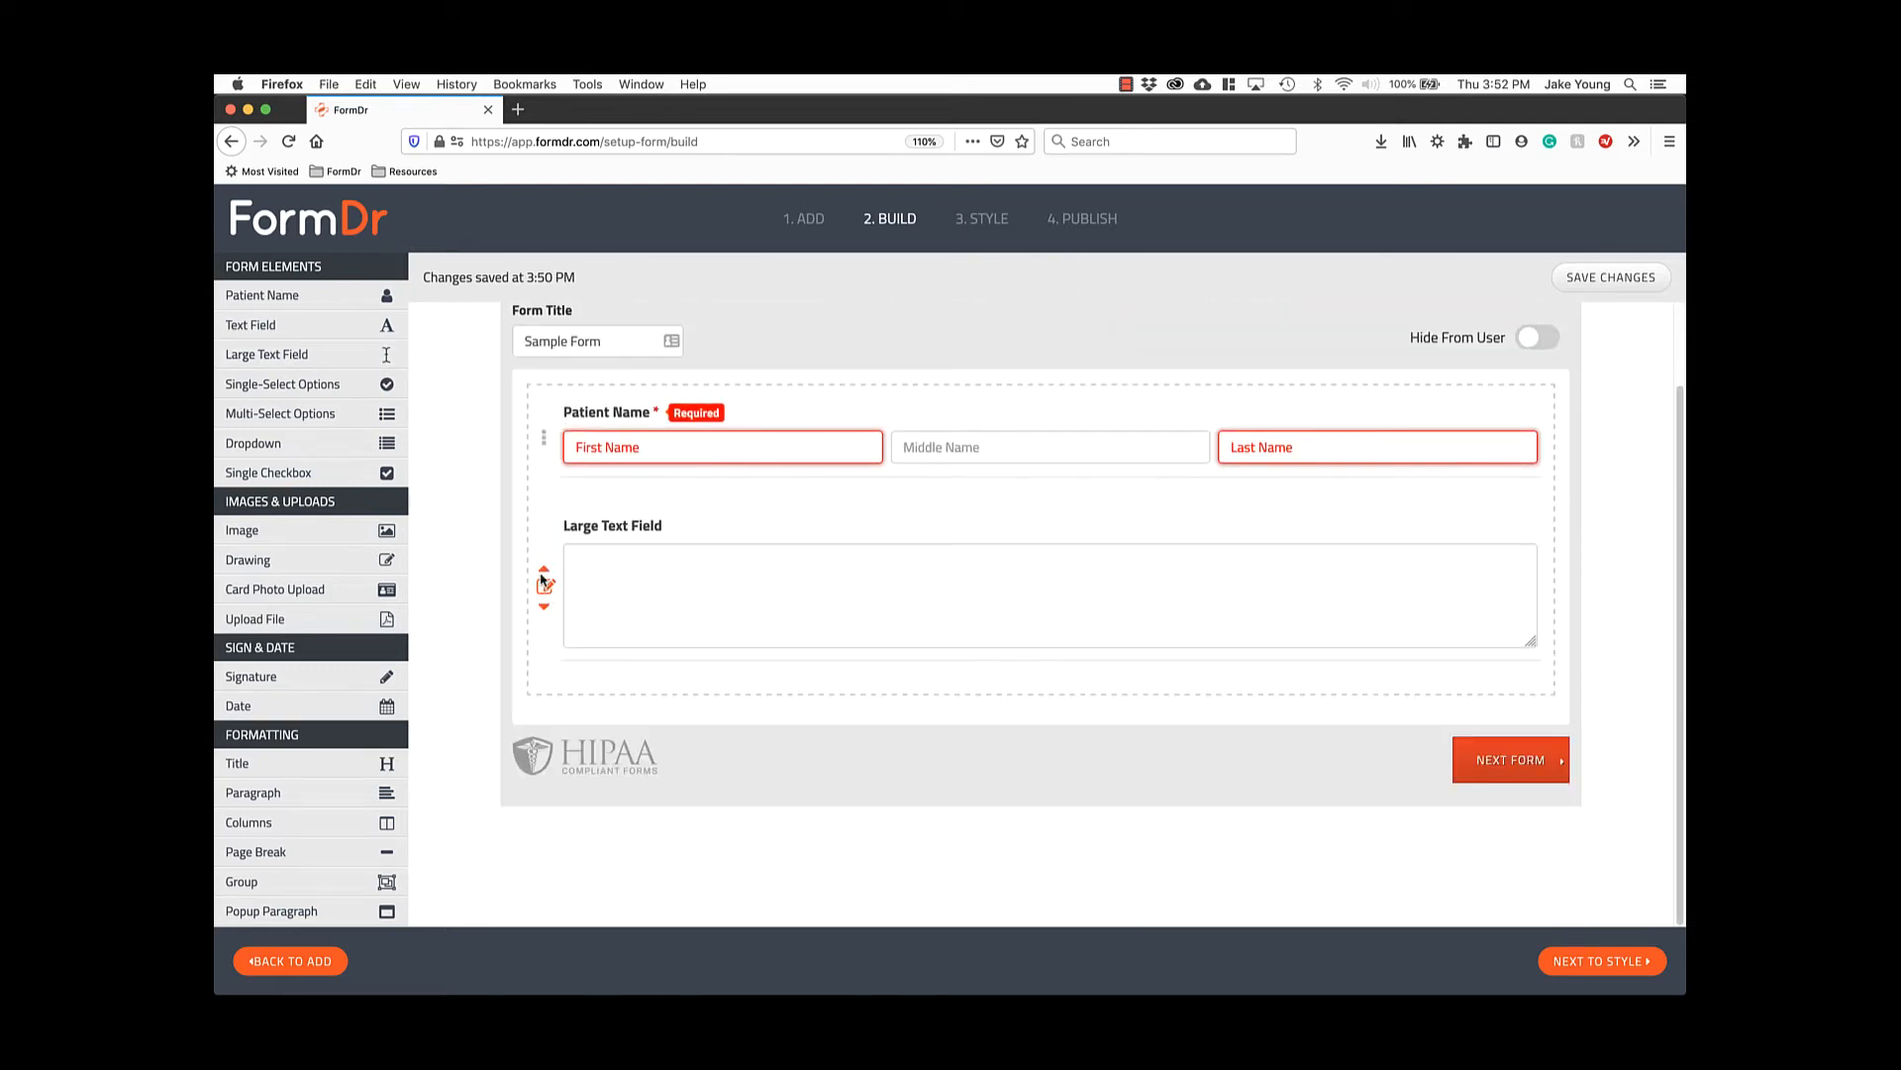
Add a Single-Select question with a third option named Maybe, then test Maybe and Yes.
left_click(354, 384)
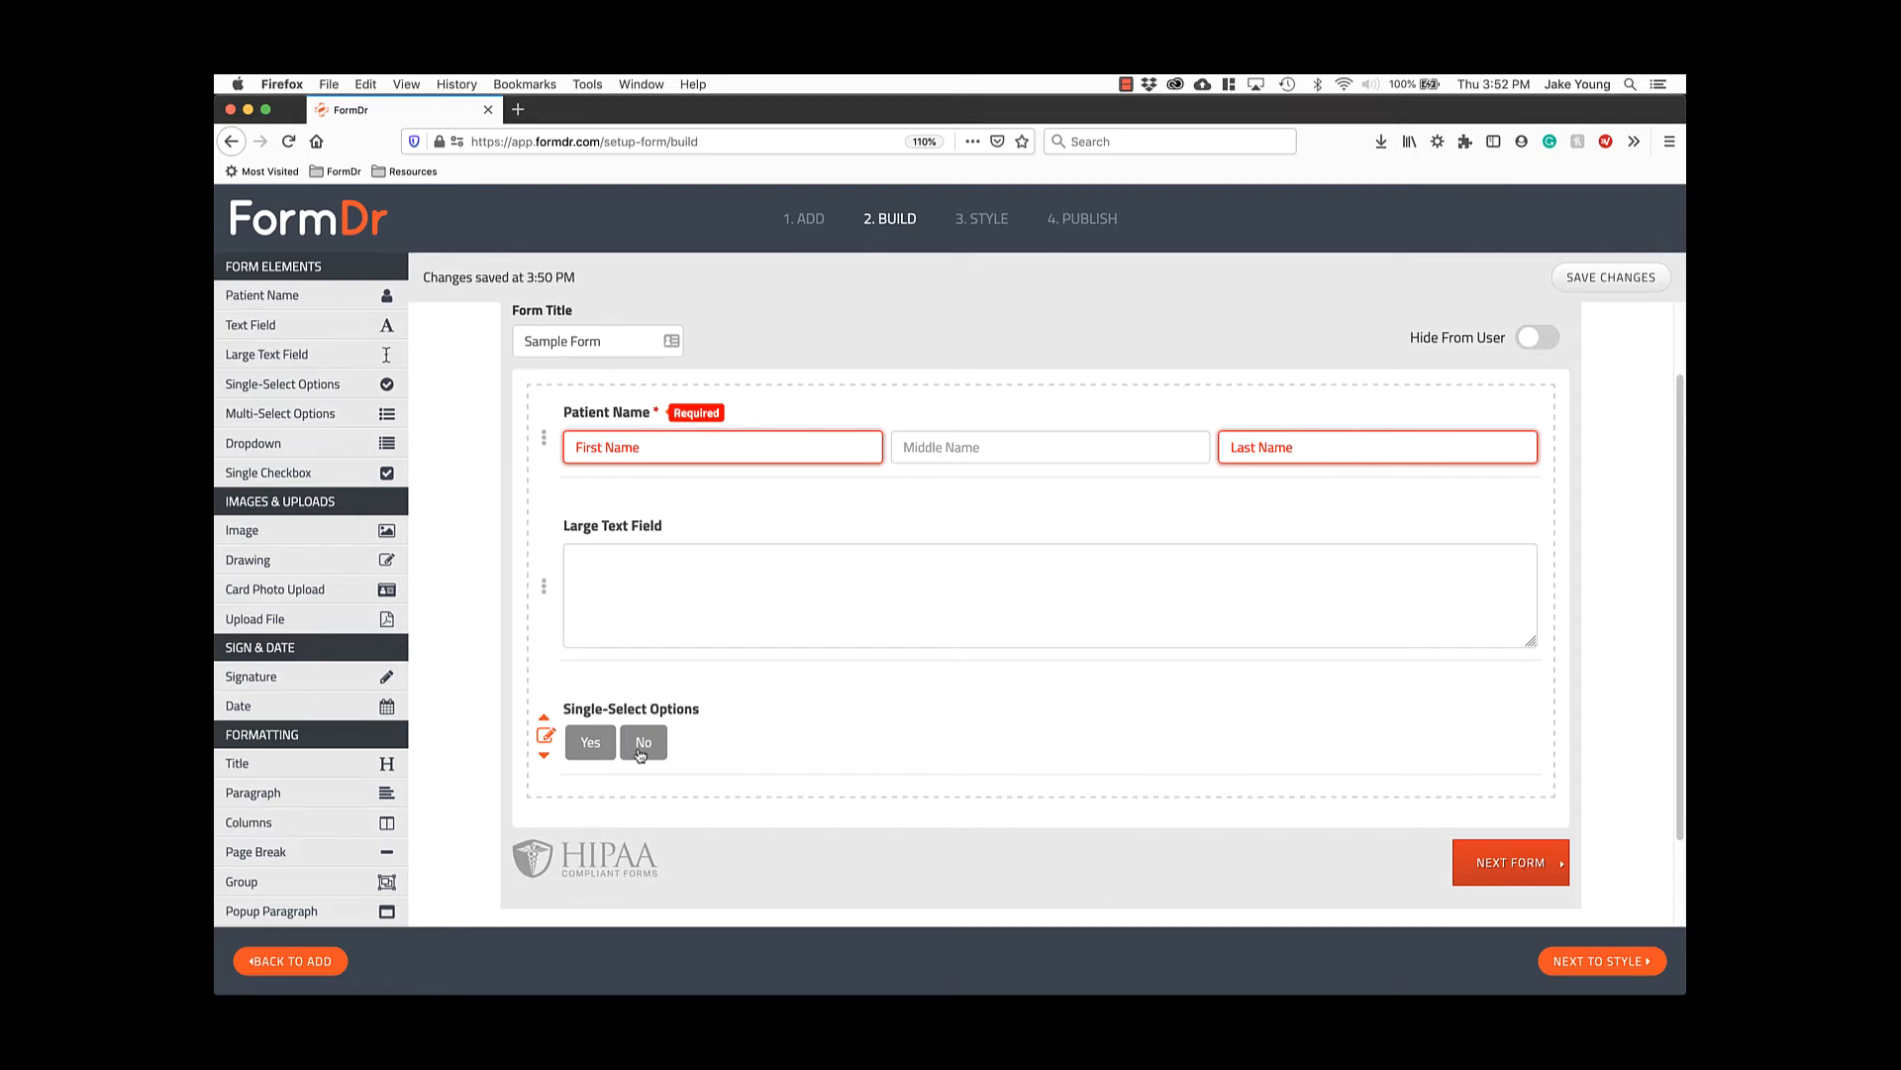
left_click(545, 735)
scroll(572, 731, "down", 5)
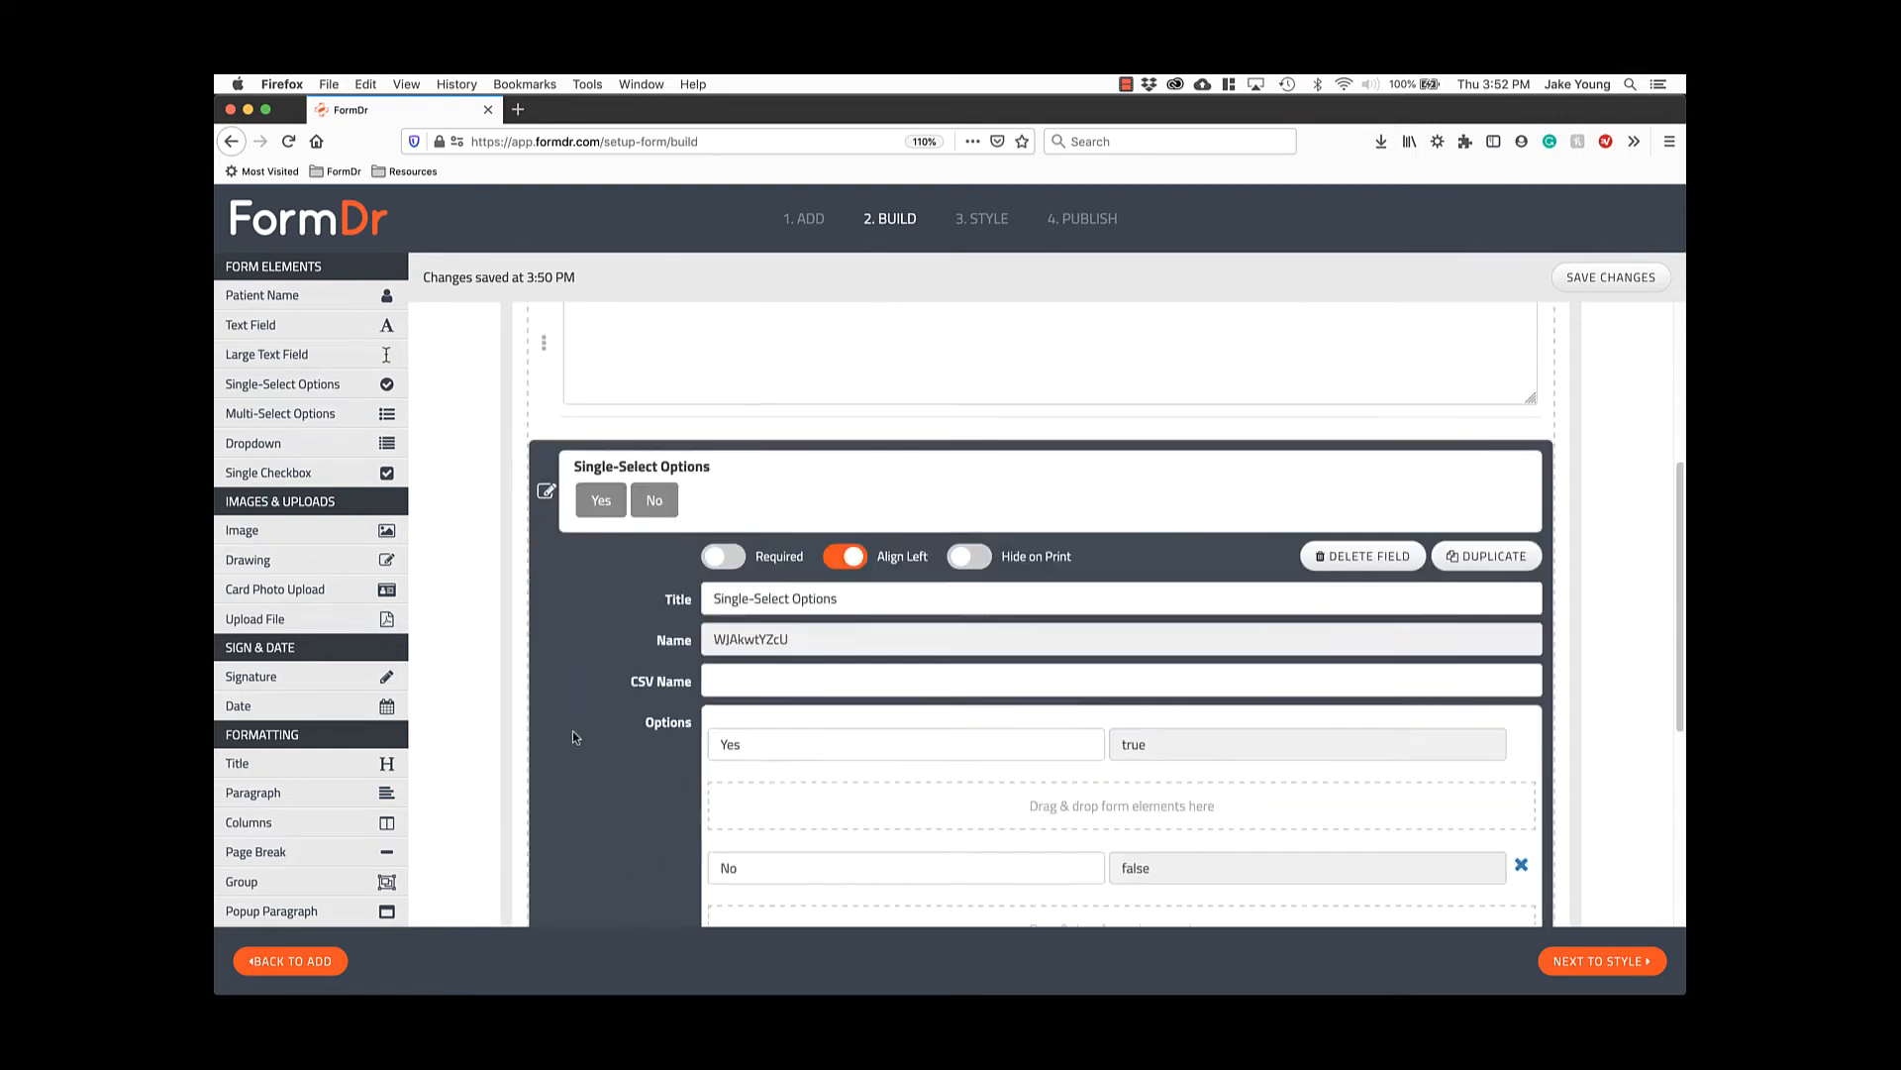
left_click(731, 702)
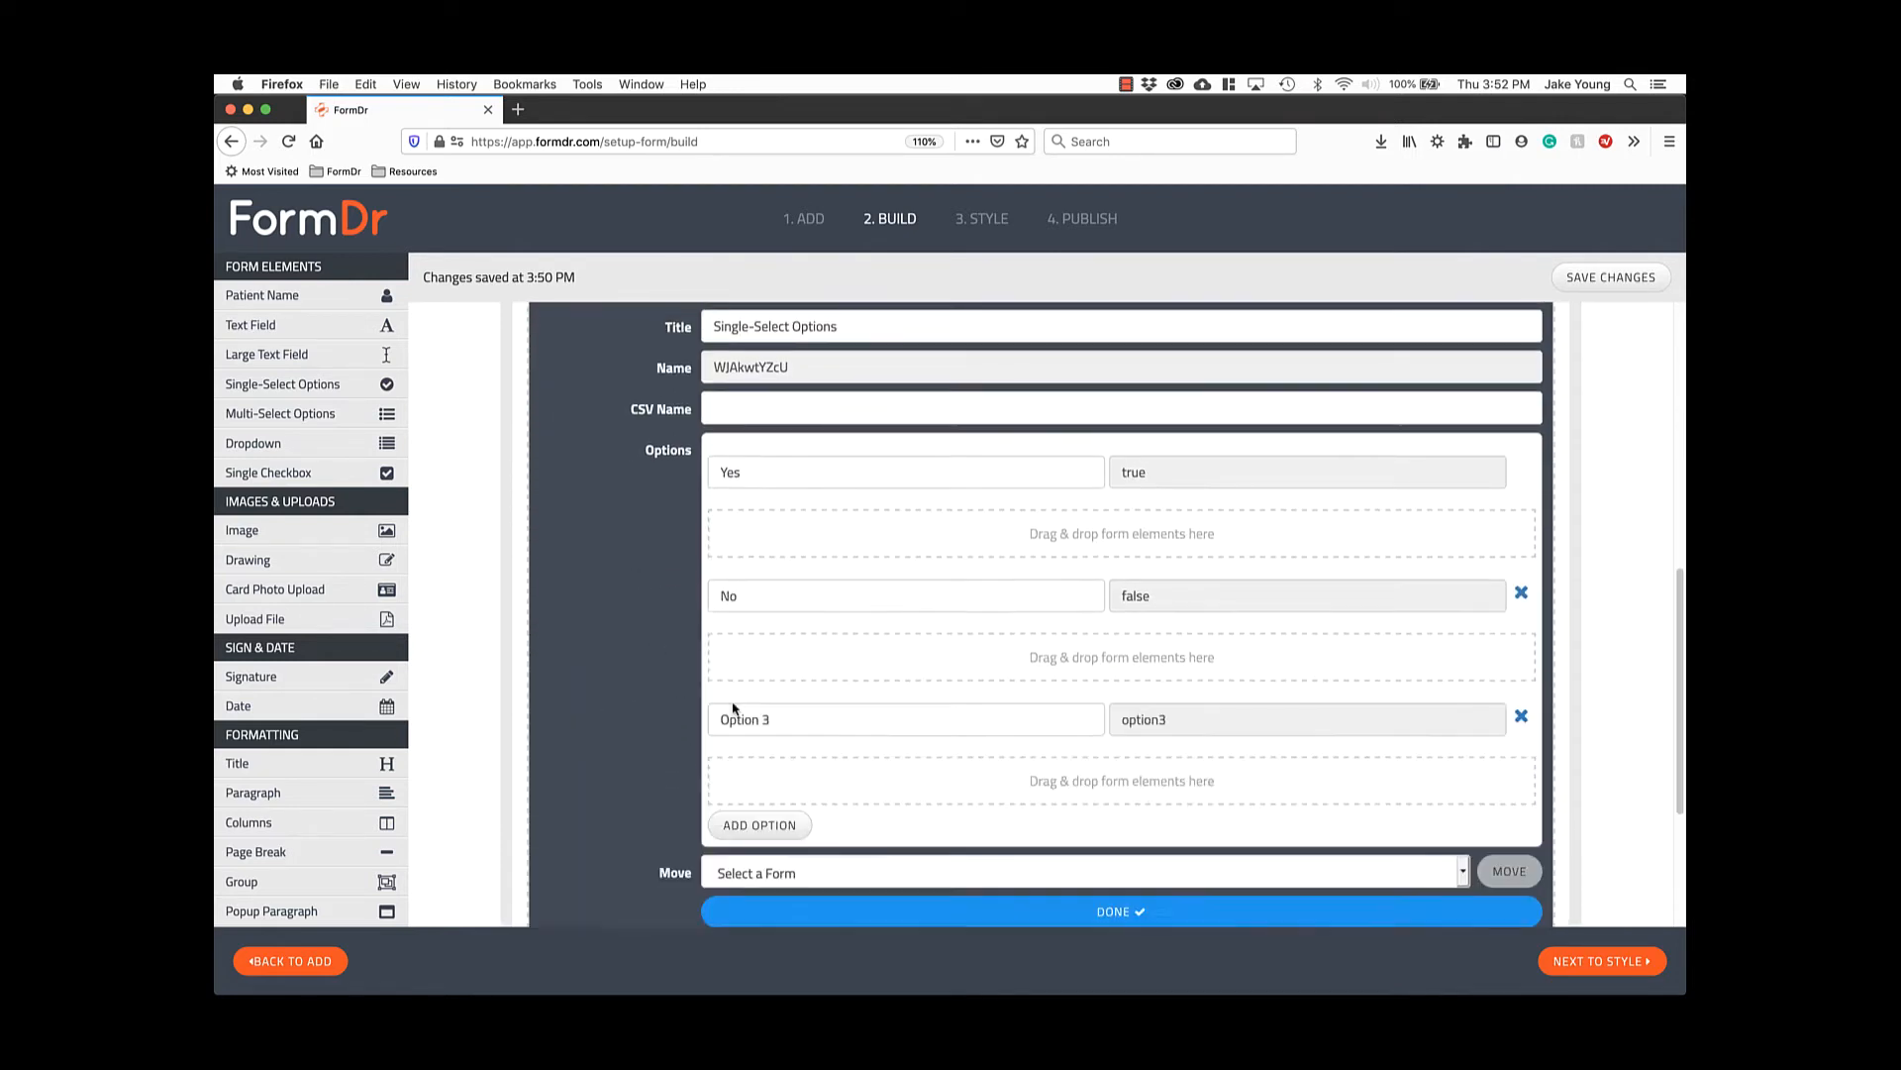
left_click(753, 715)
key("super+a")
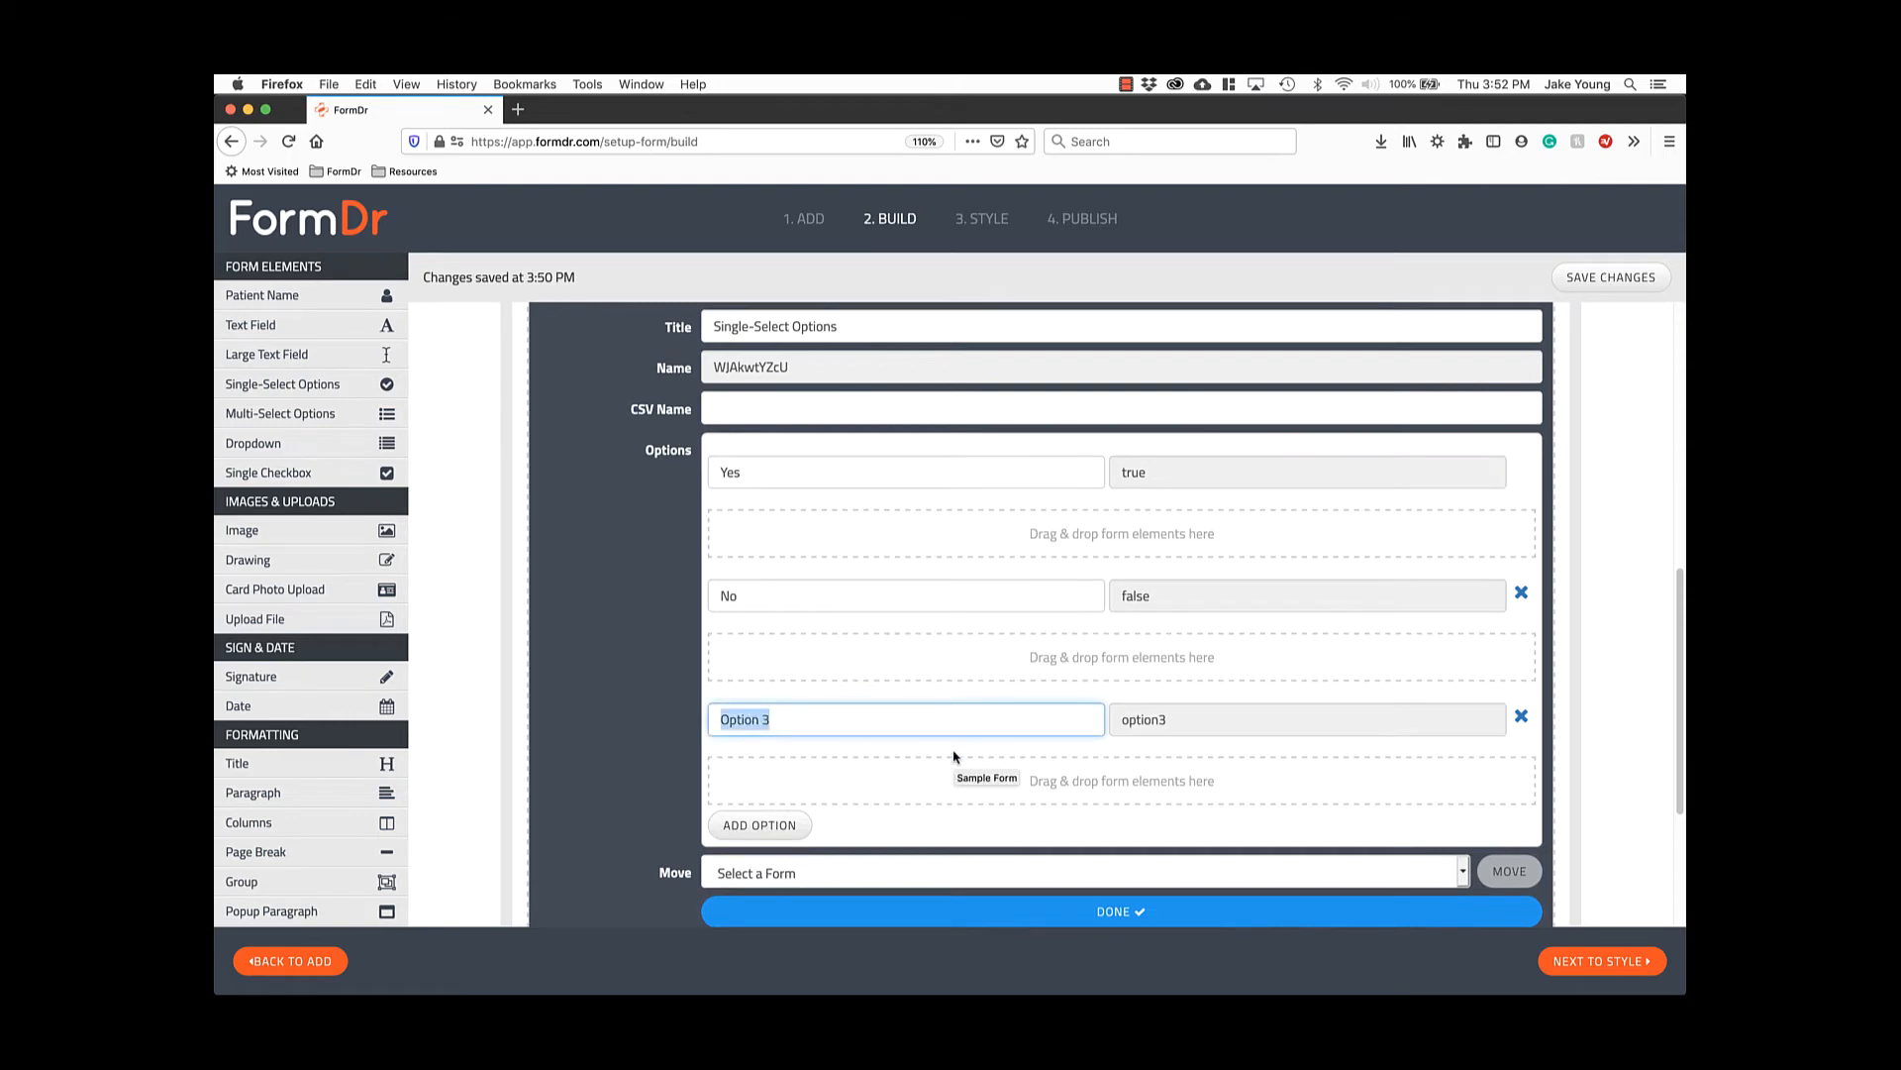
type("Maybe")
scroll(958, 728, "down", 2)
left_click(1134, 887)
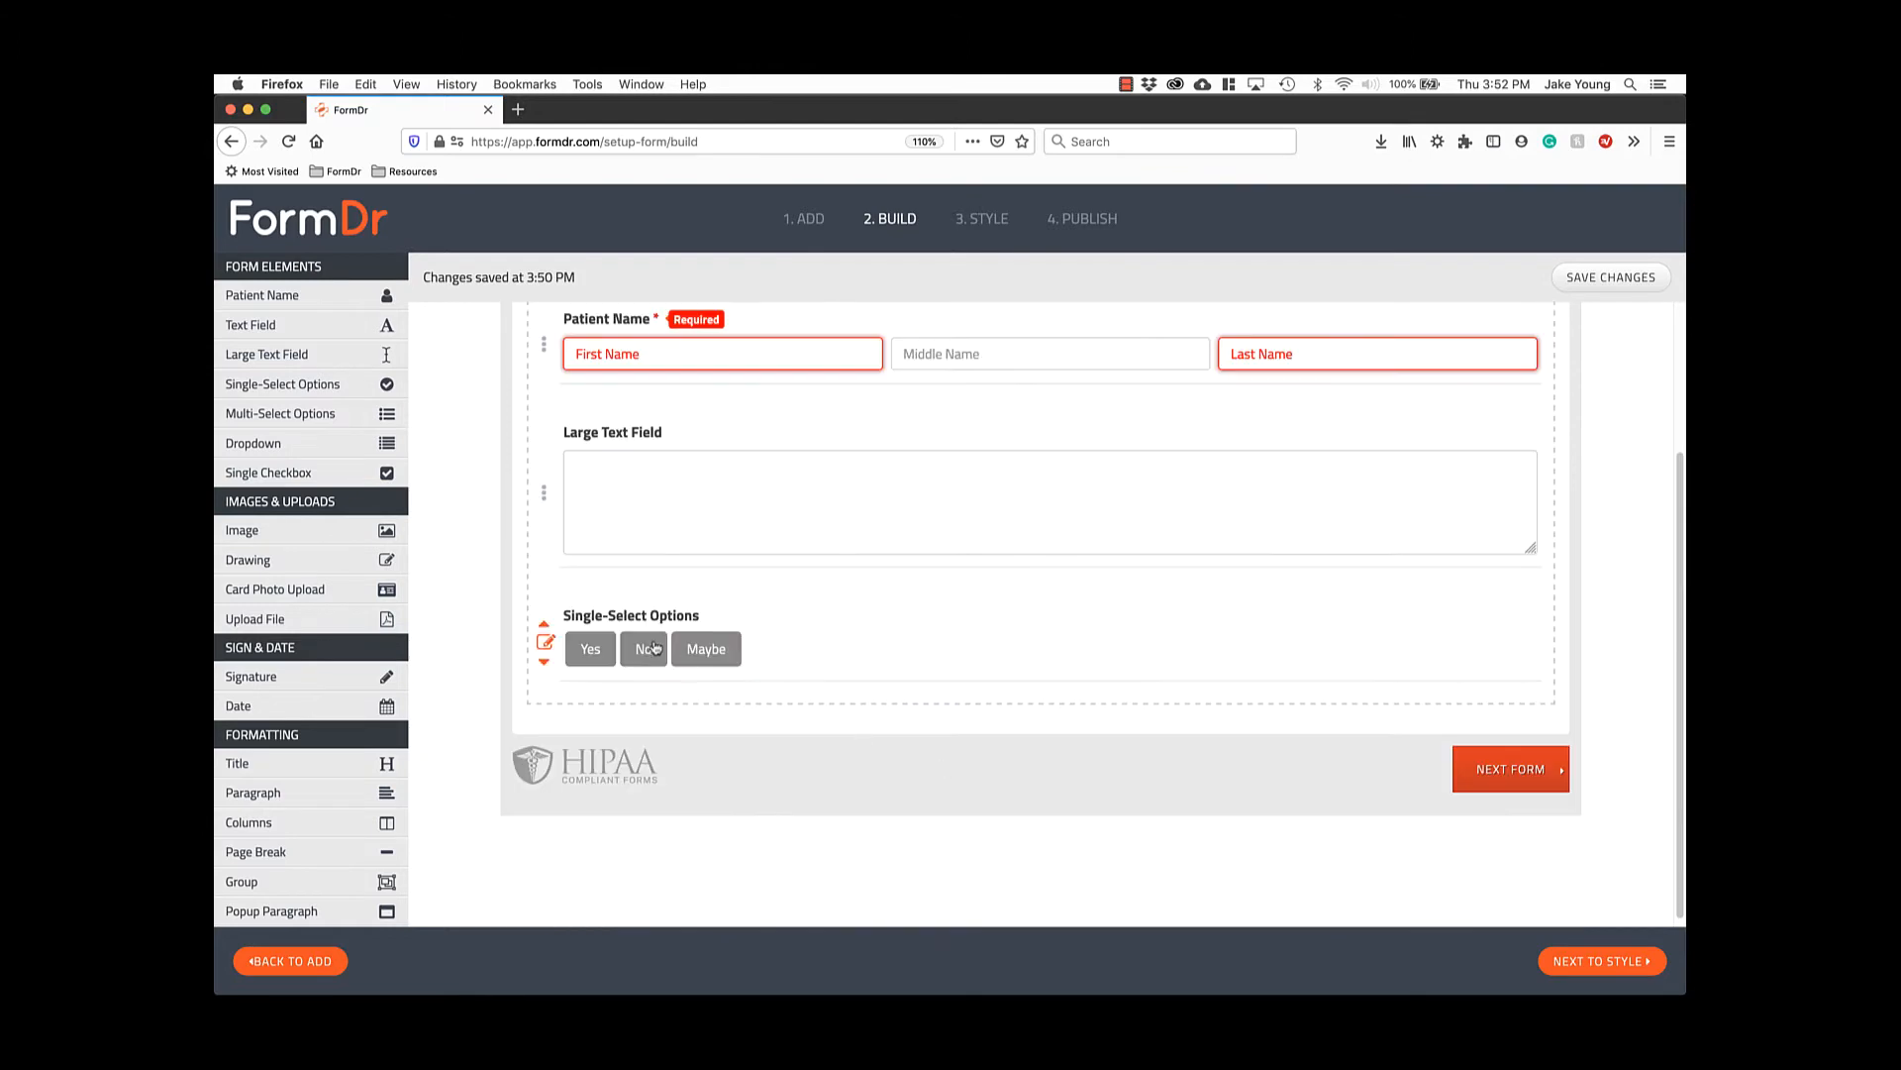
left_click(698, 659)
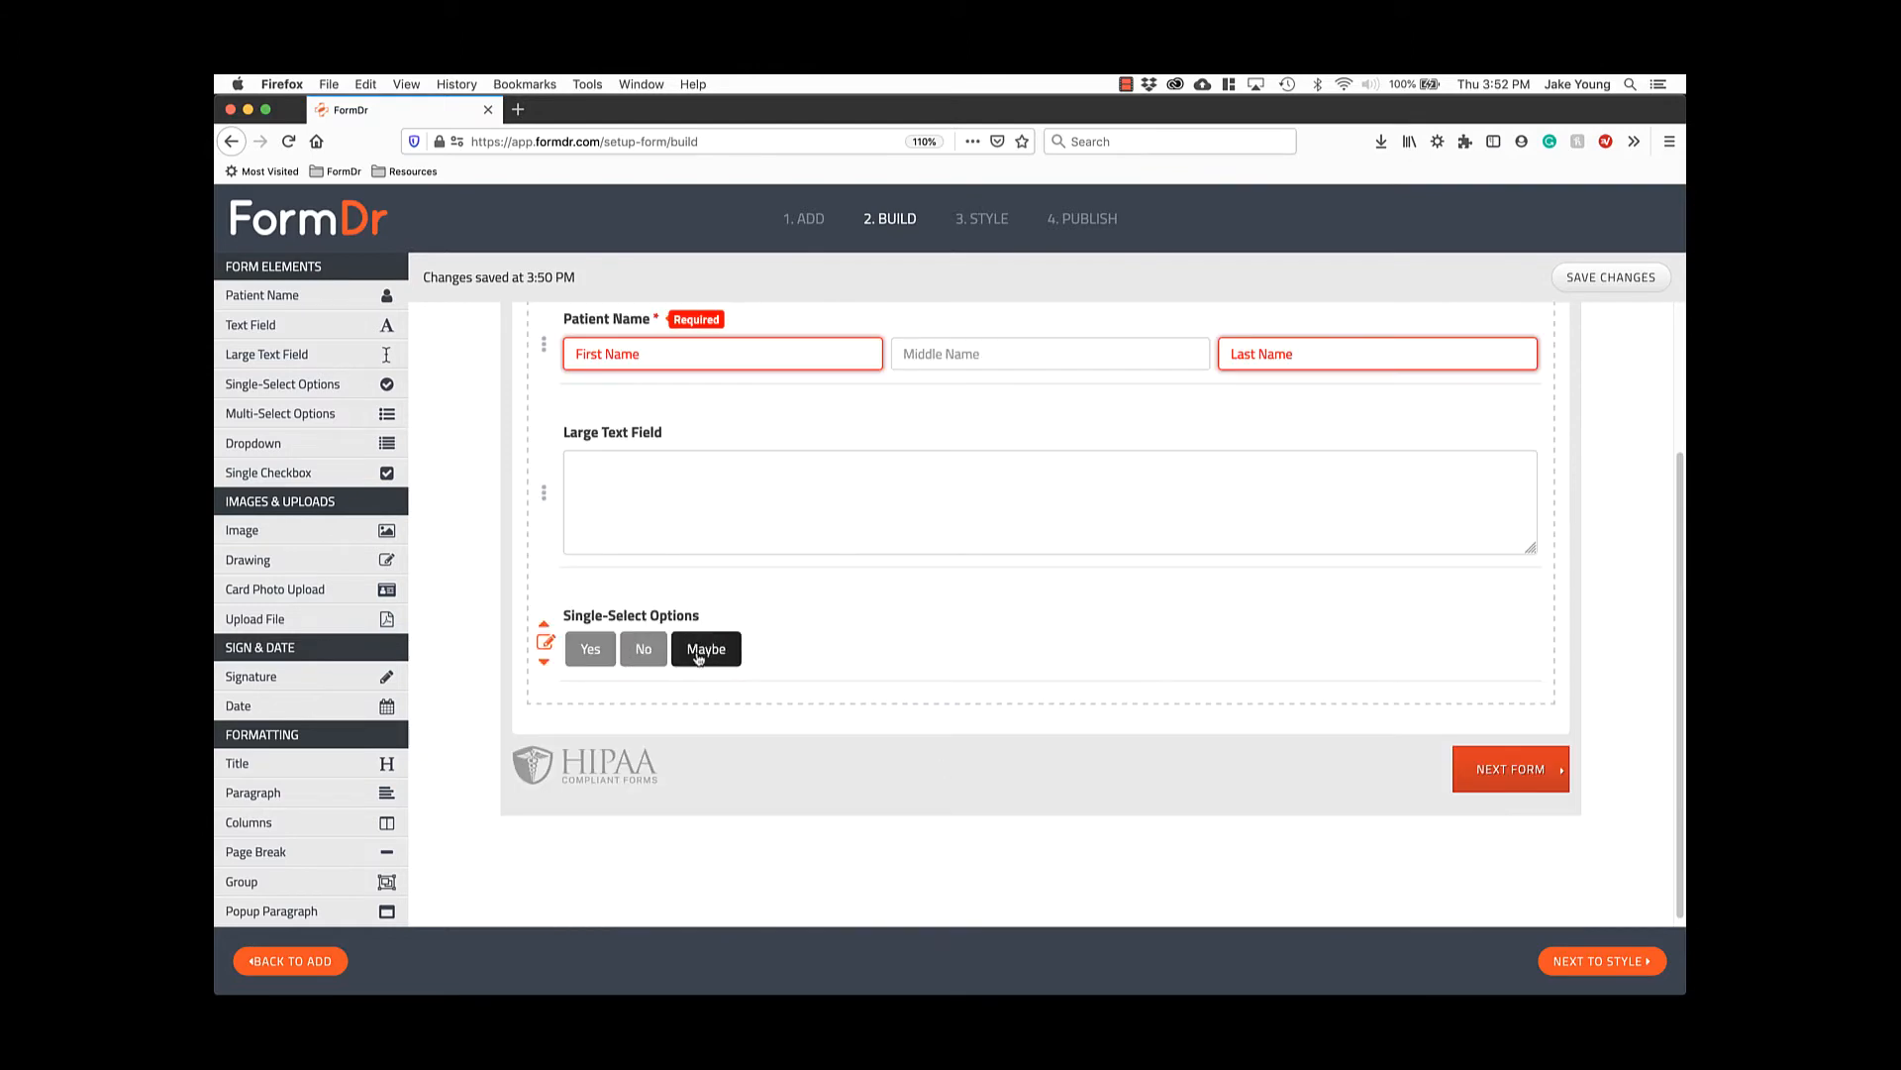
left_click(592, 657)
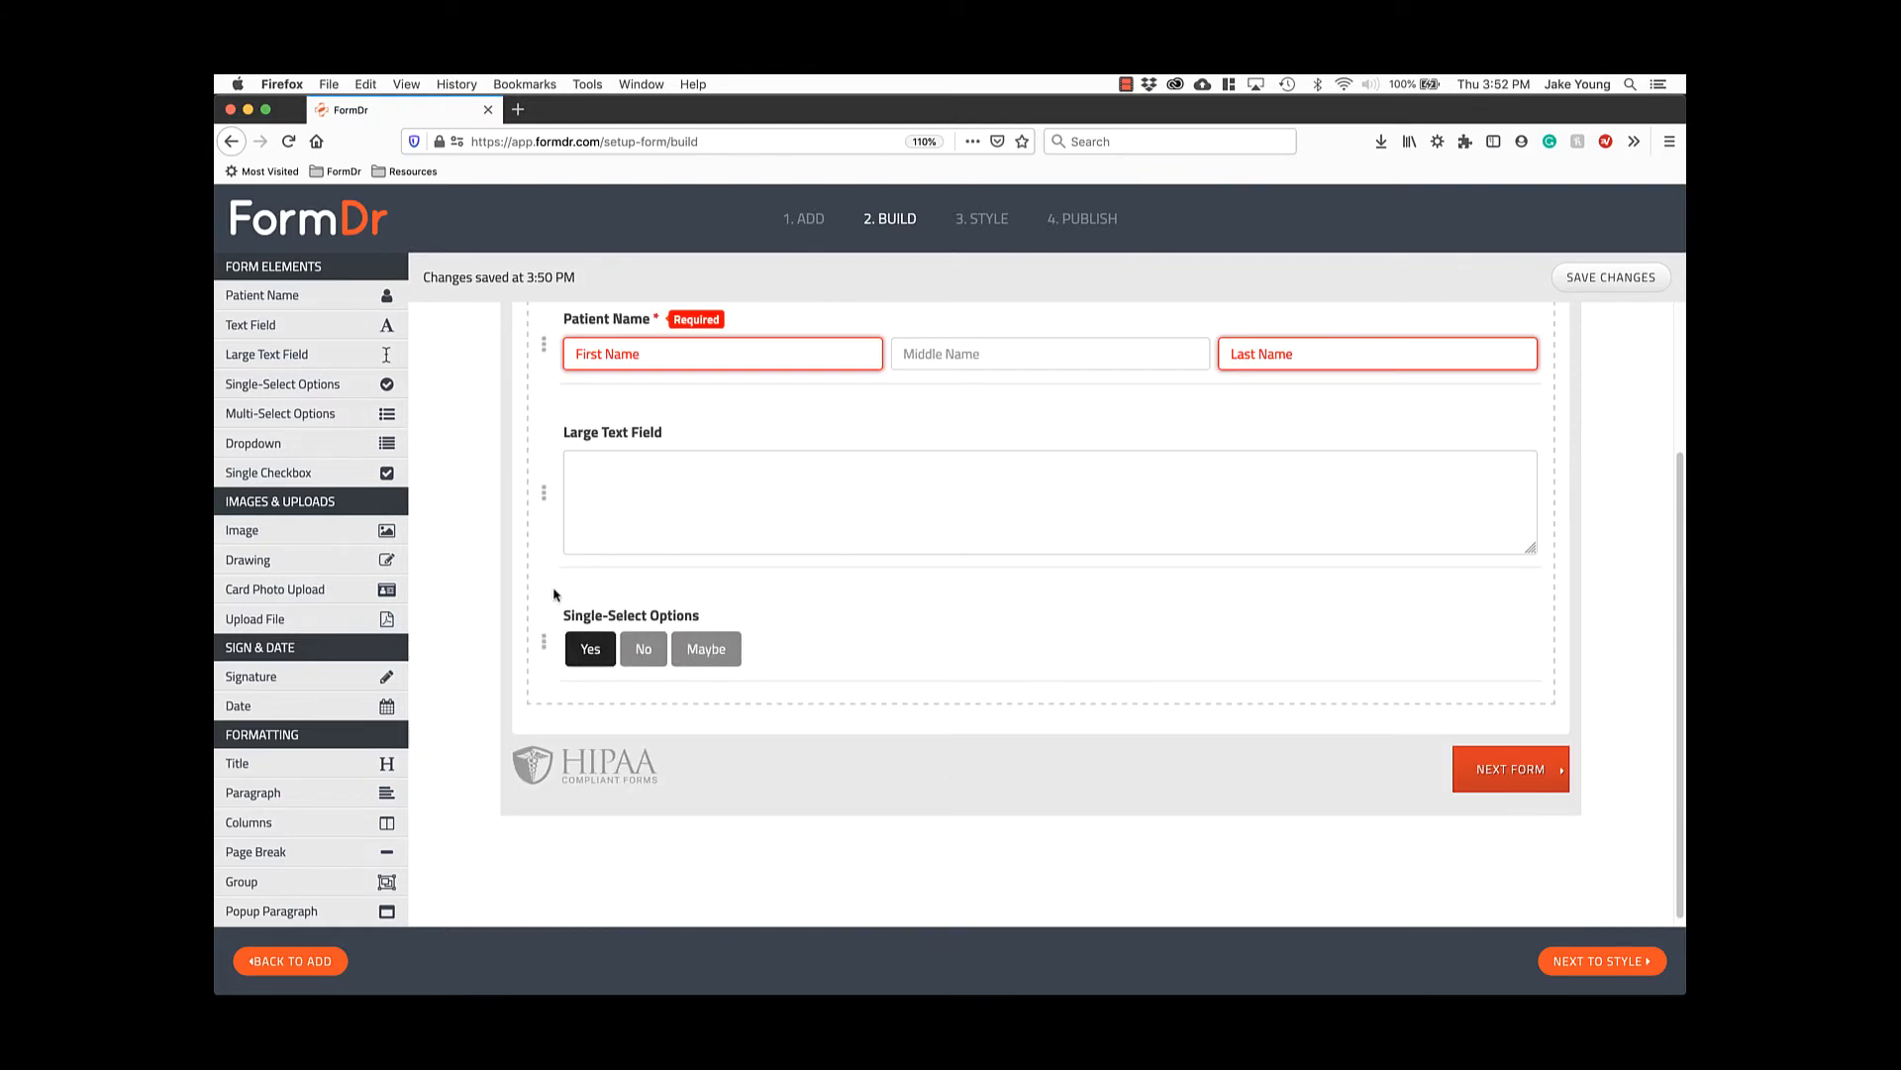
Add a Multi-Select Options question and test selecting Option 1 and Option 2.
left_click(315, 414)
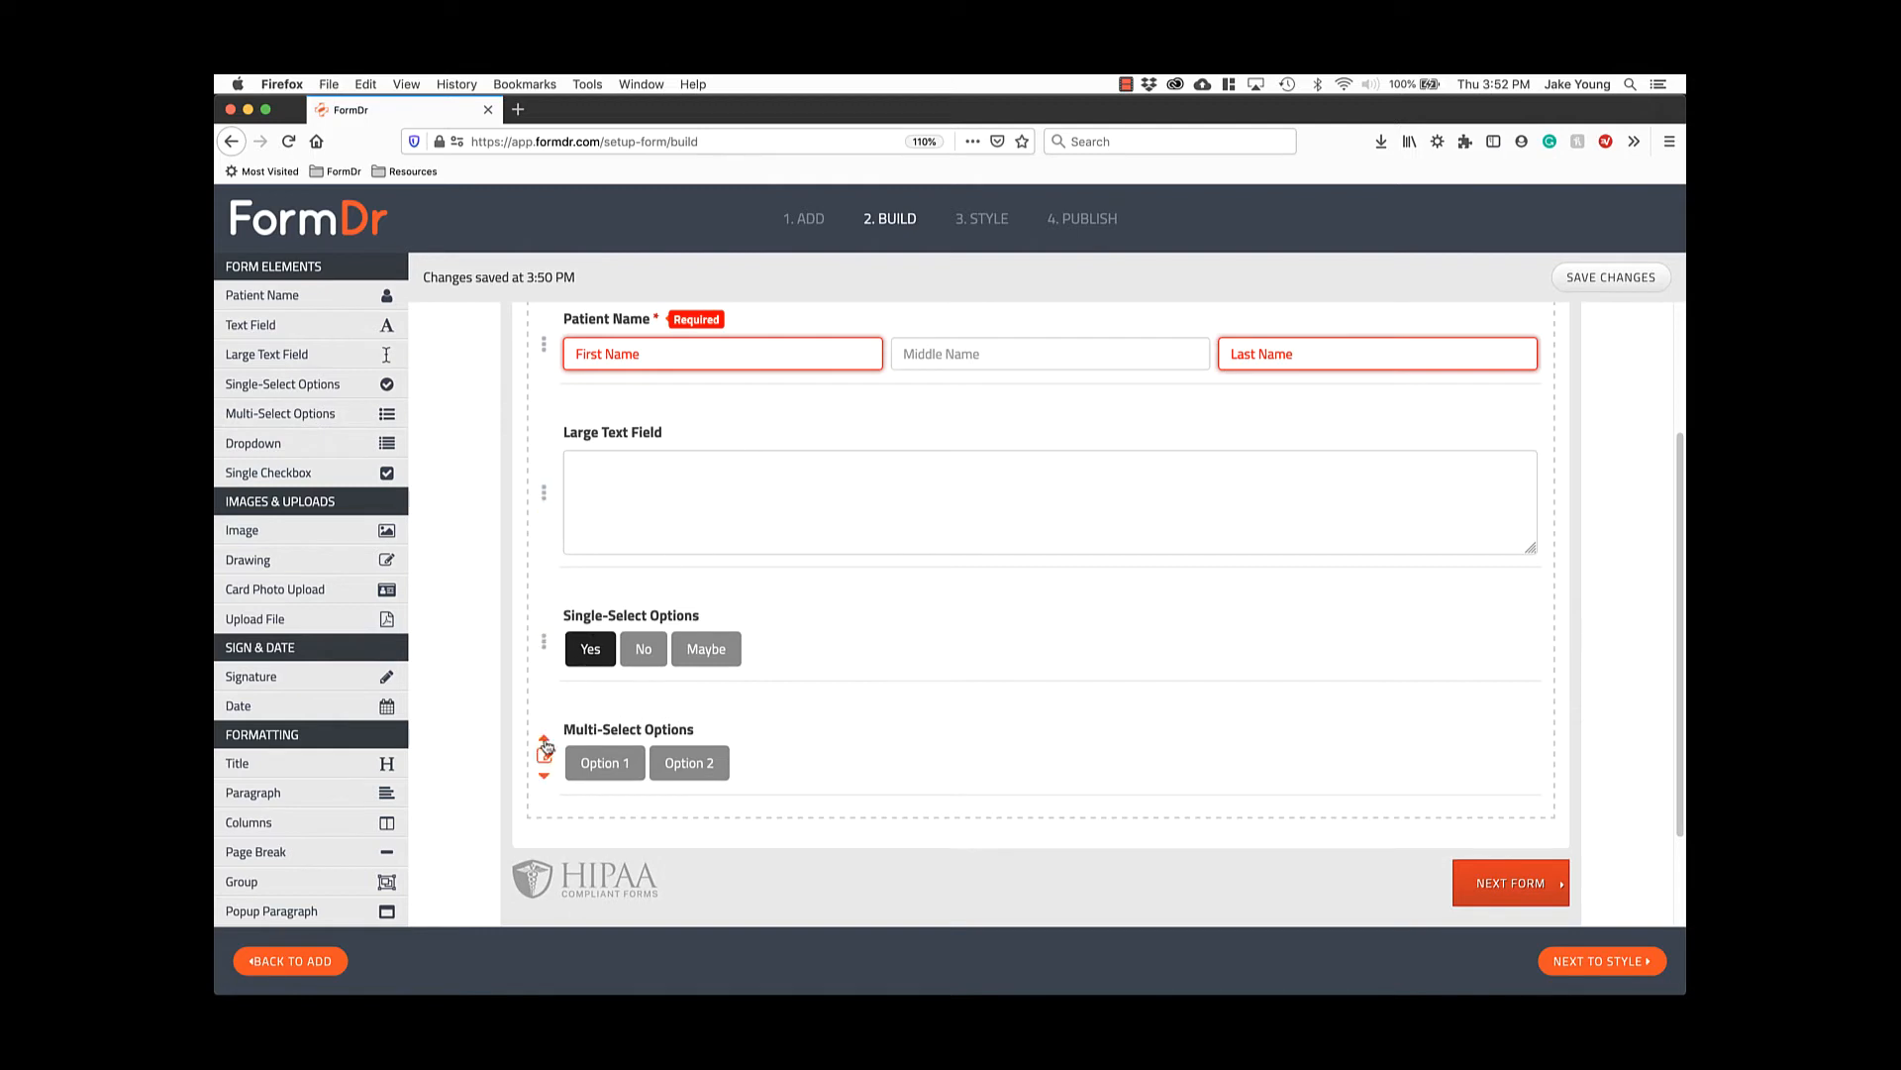
scroll(580, 791, "down", 1)
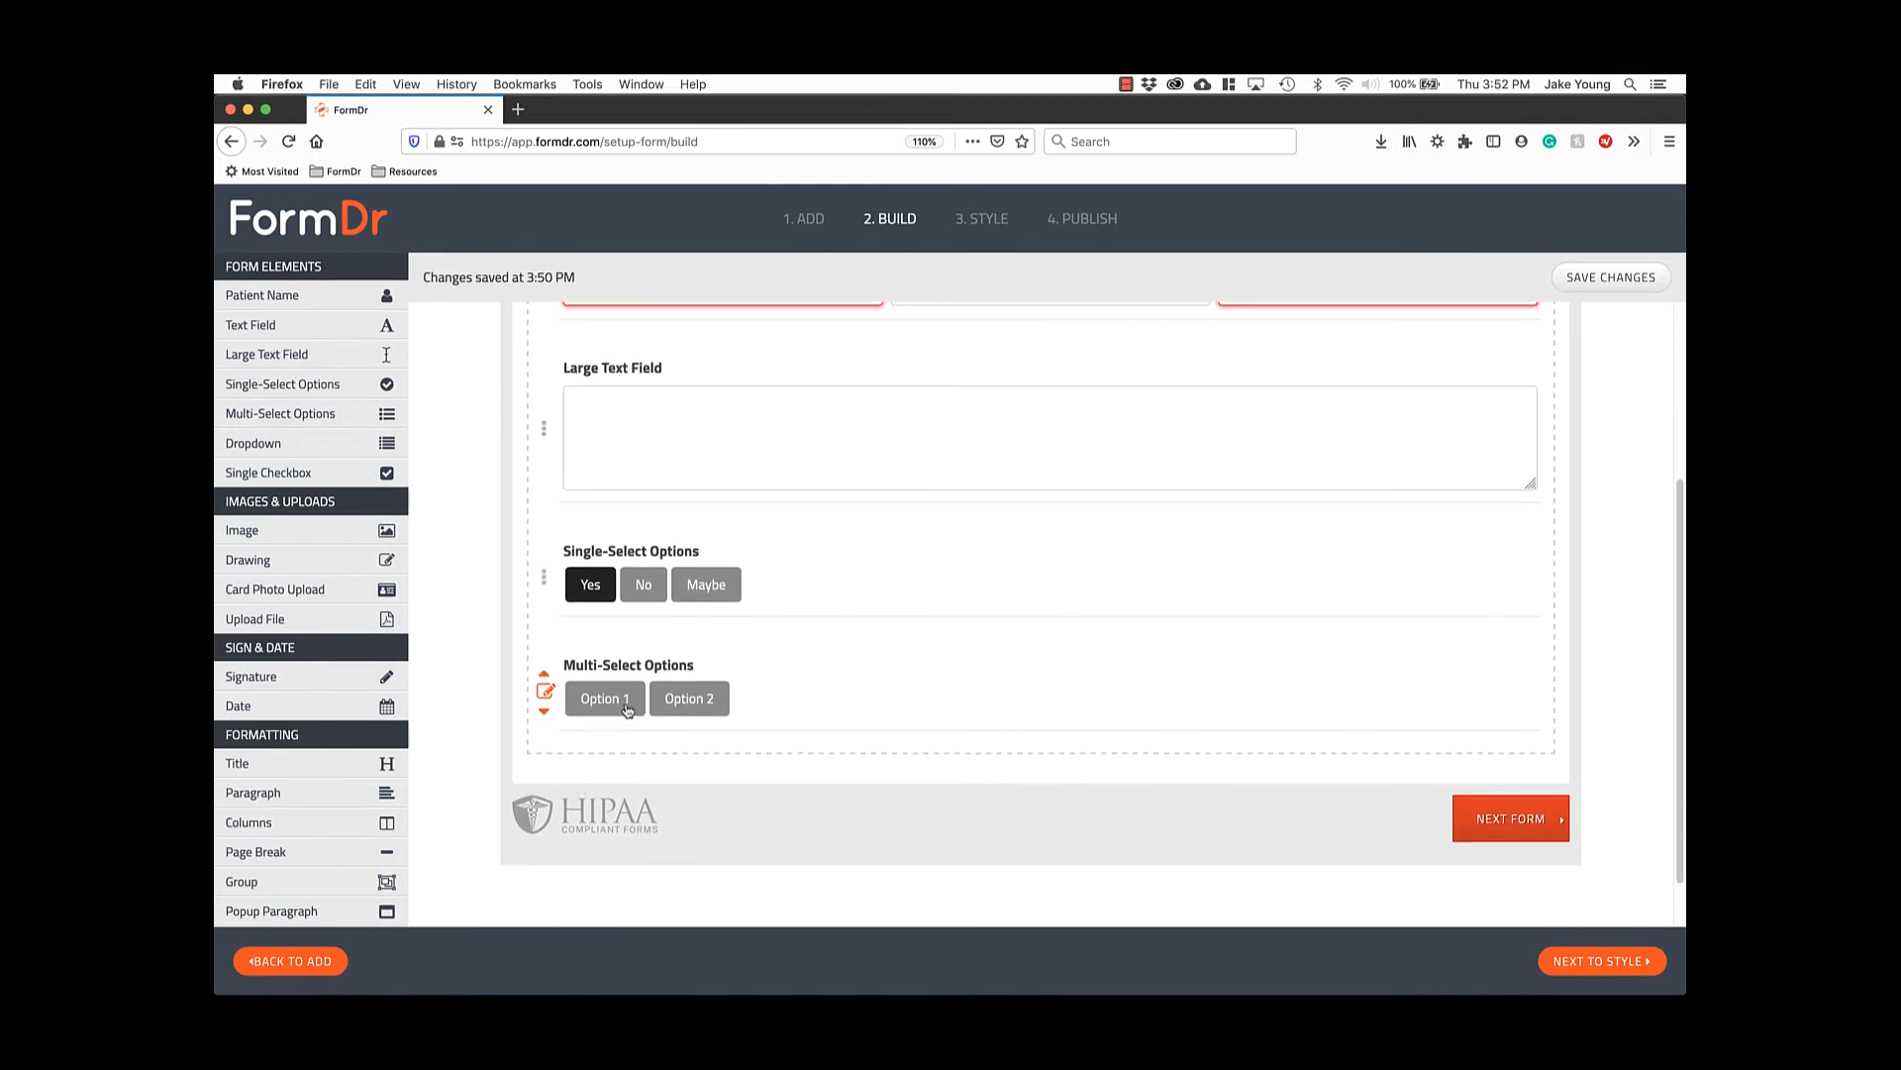
left_click(627, 710)
left_click(681, 709)
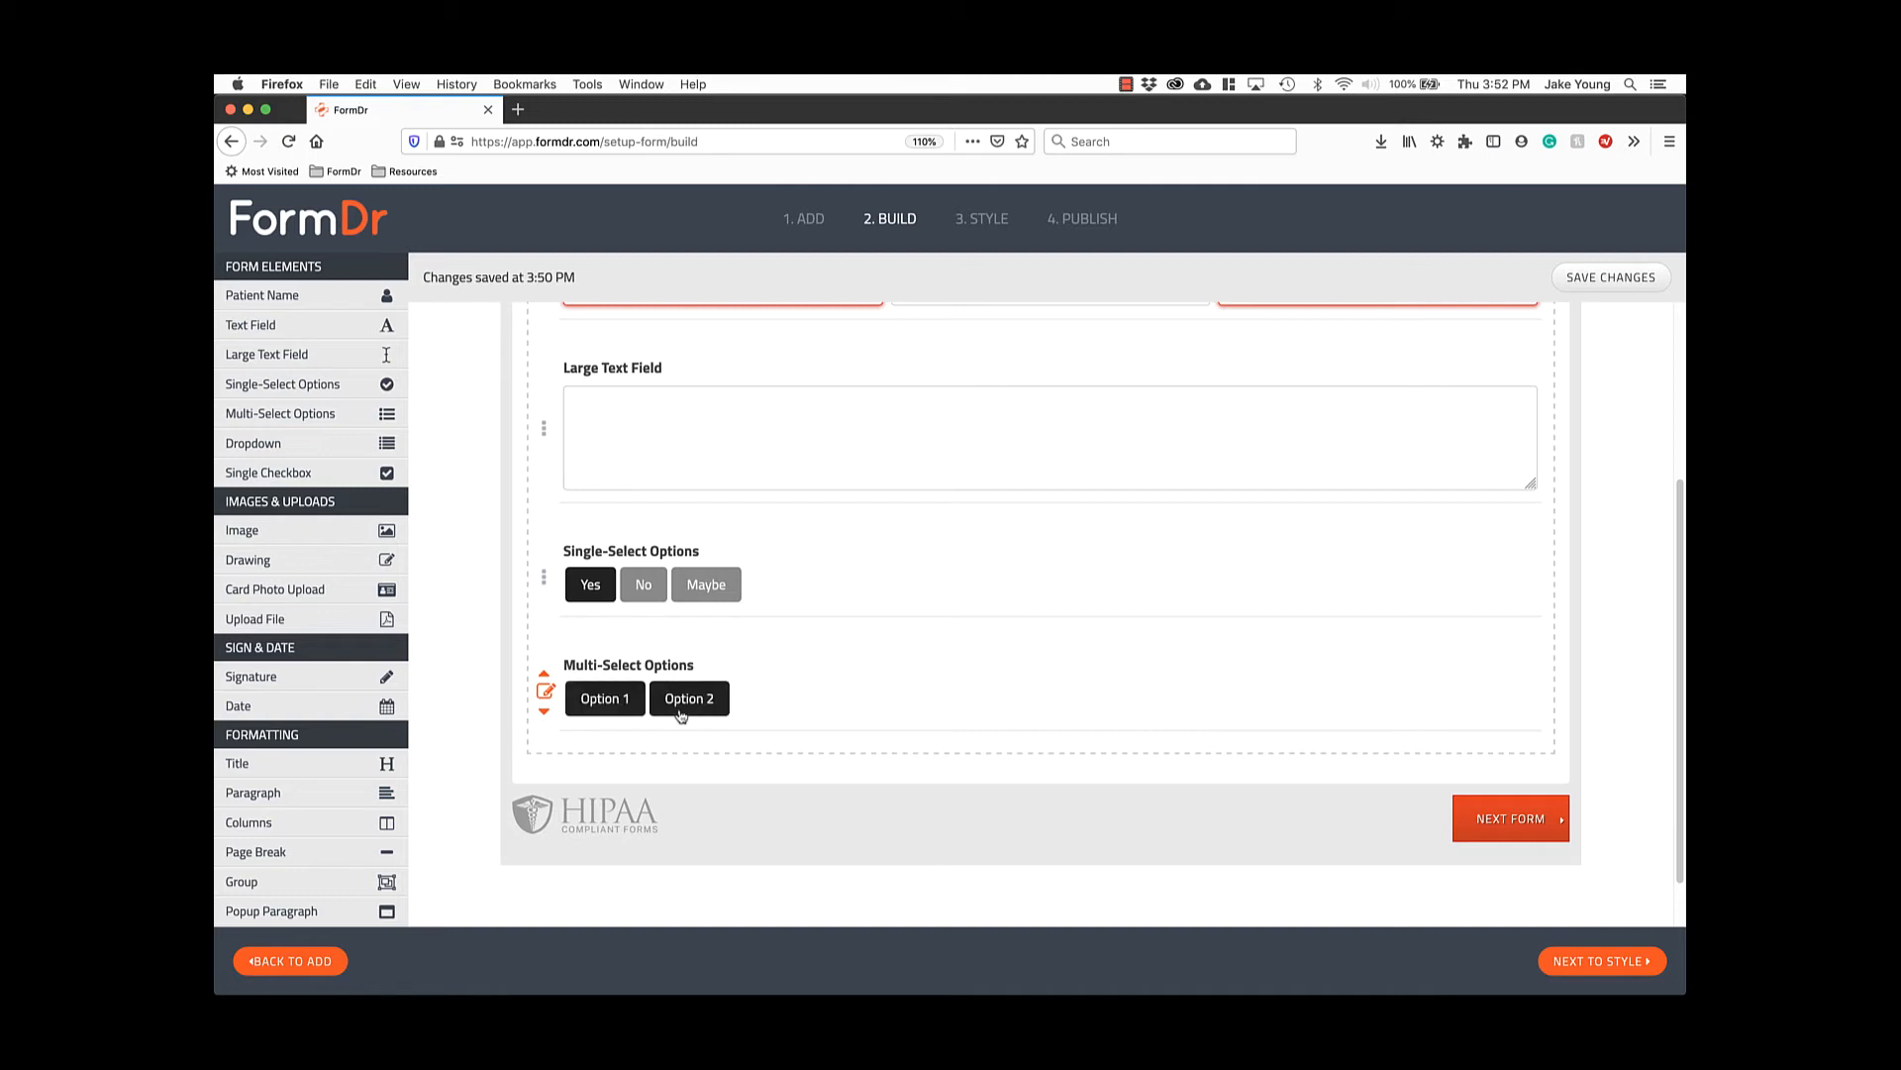
Add a Dropdown field at the form's end and check its list of choices.
left_click(376, 453)
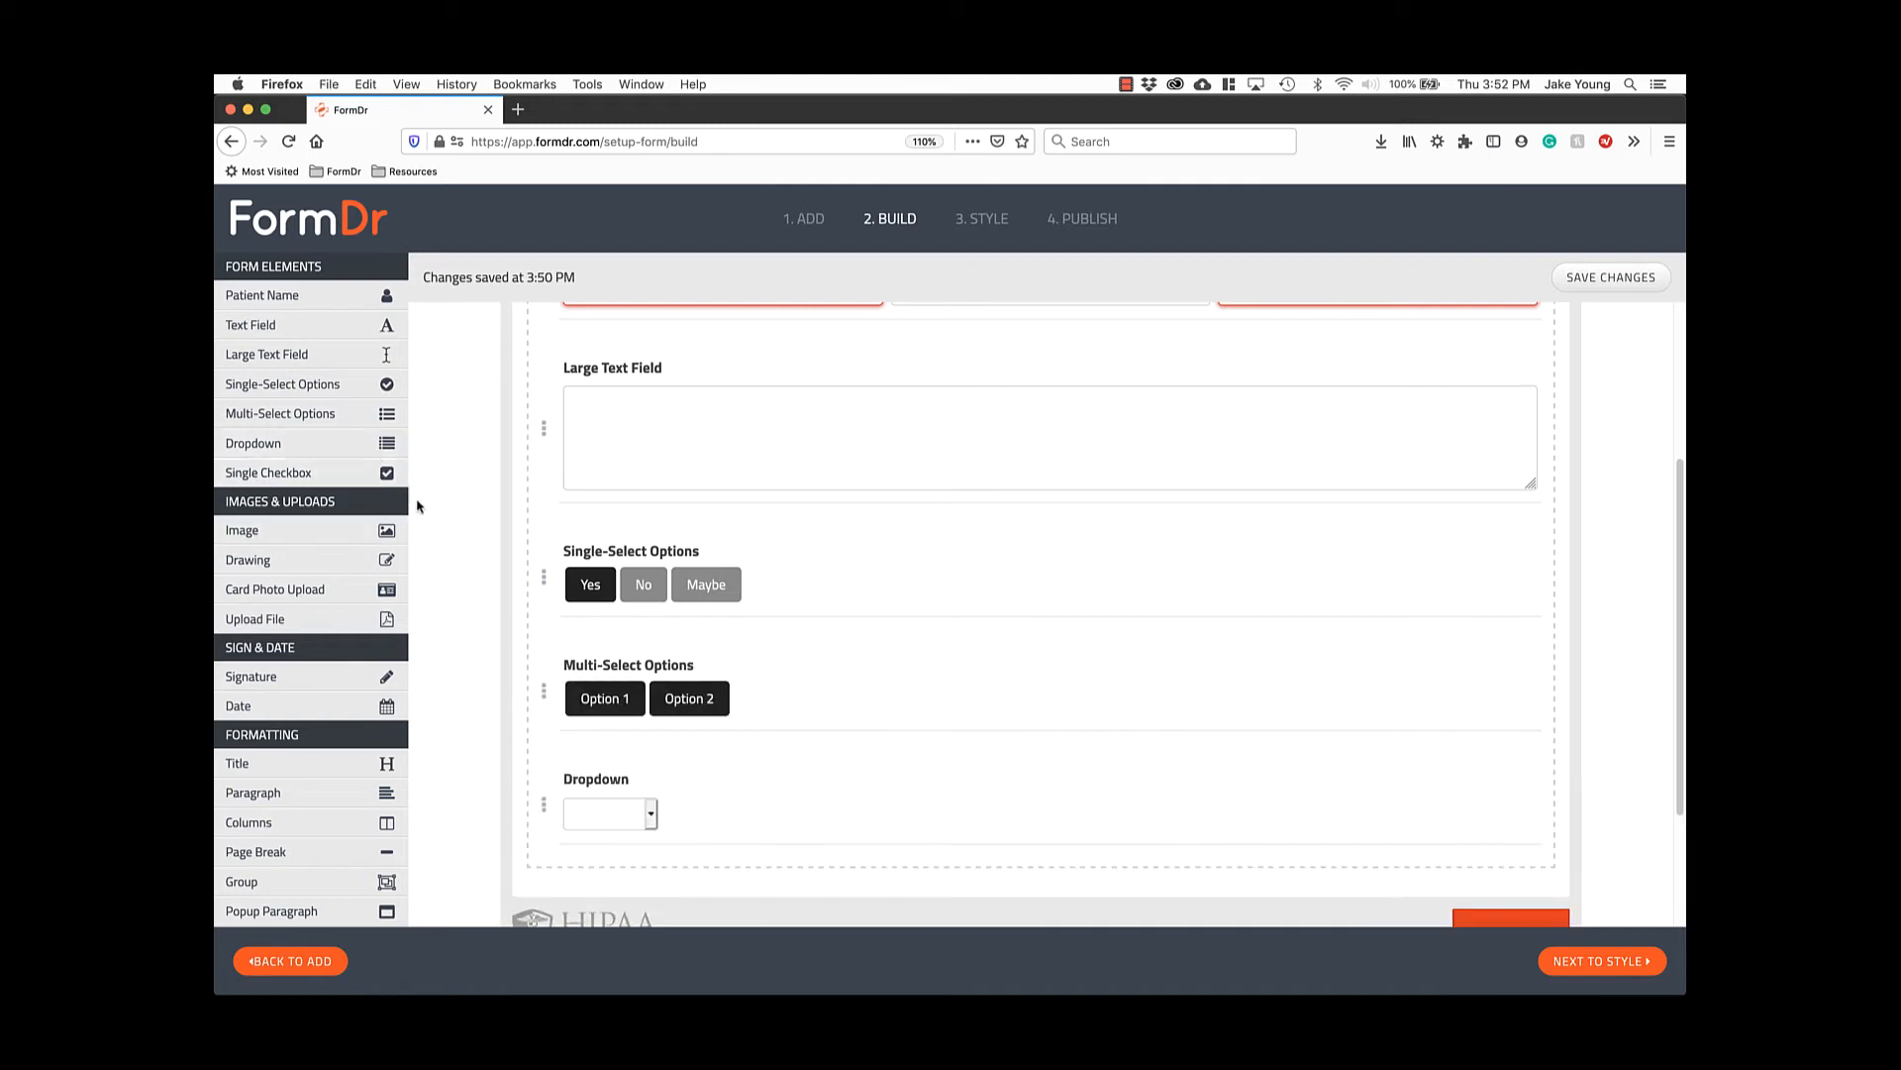
left_click(546, 739)
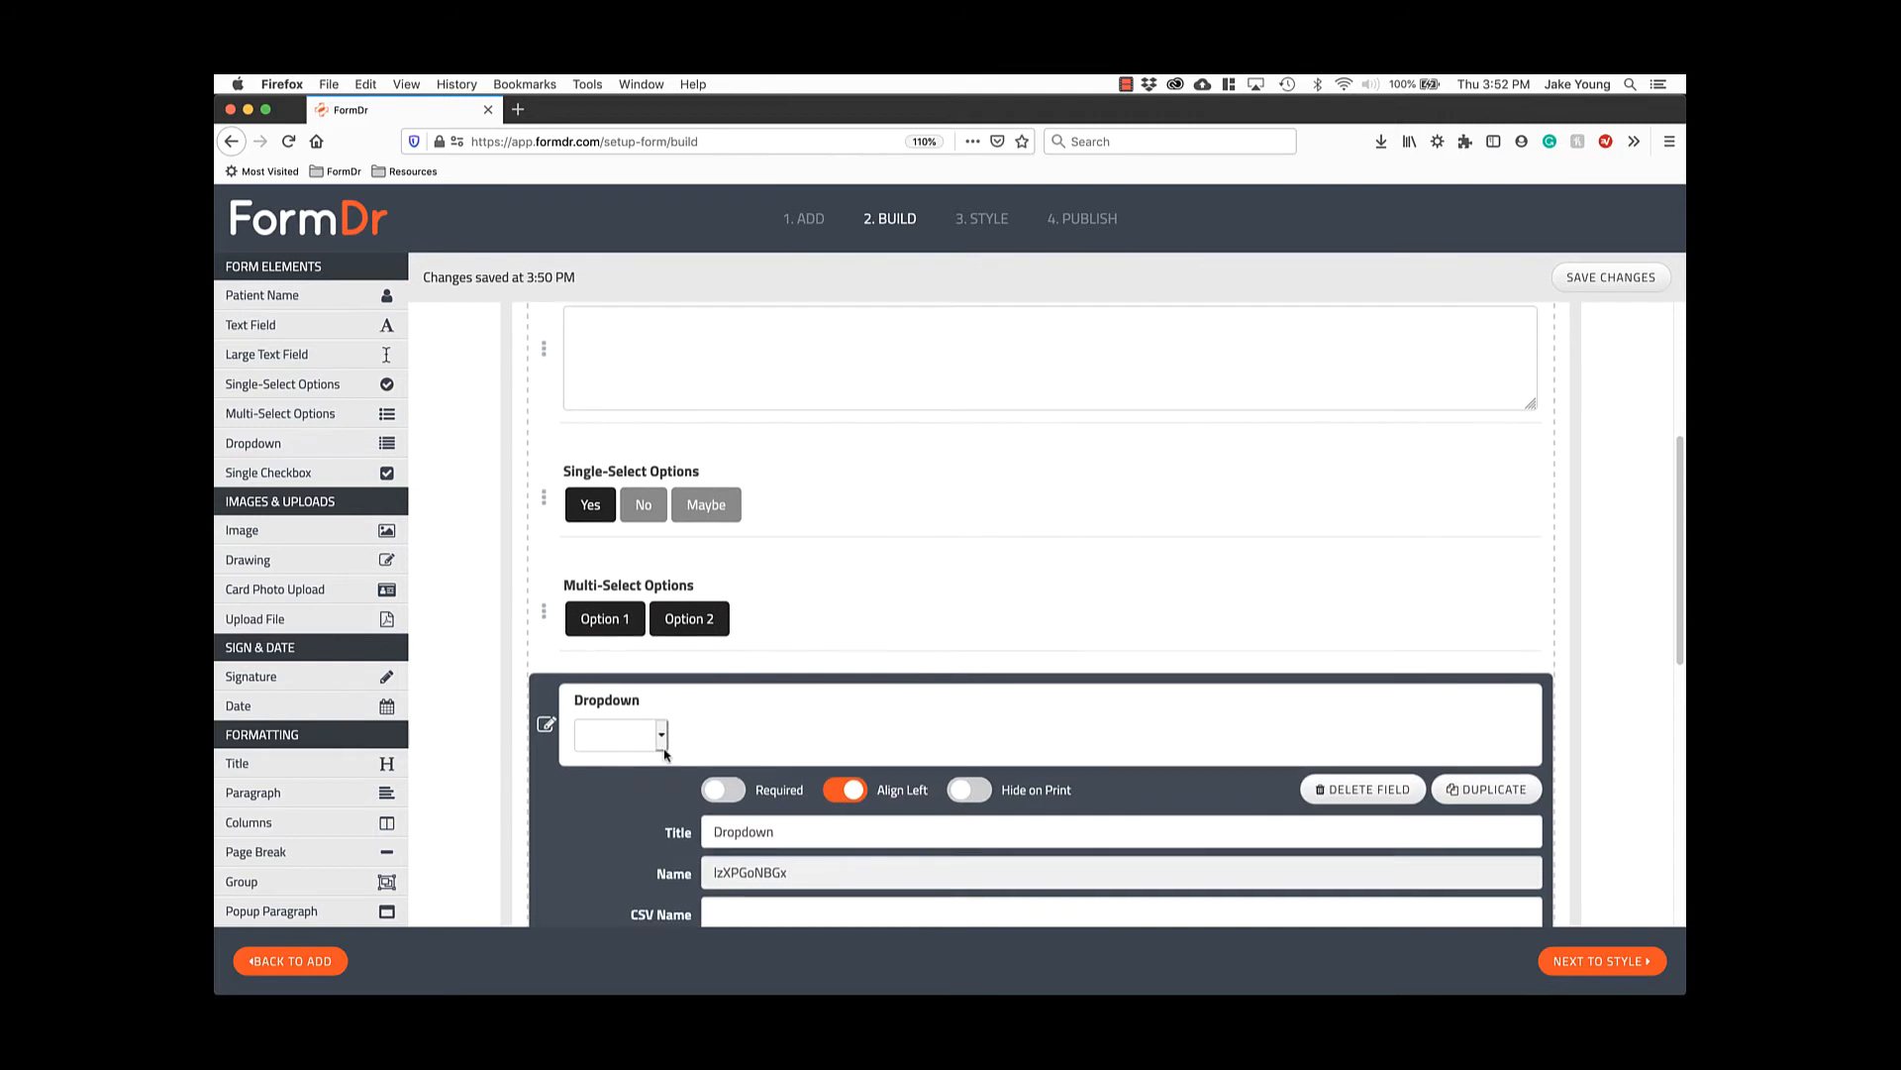
scroll(762, 694, "down", 4)
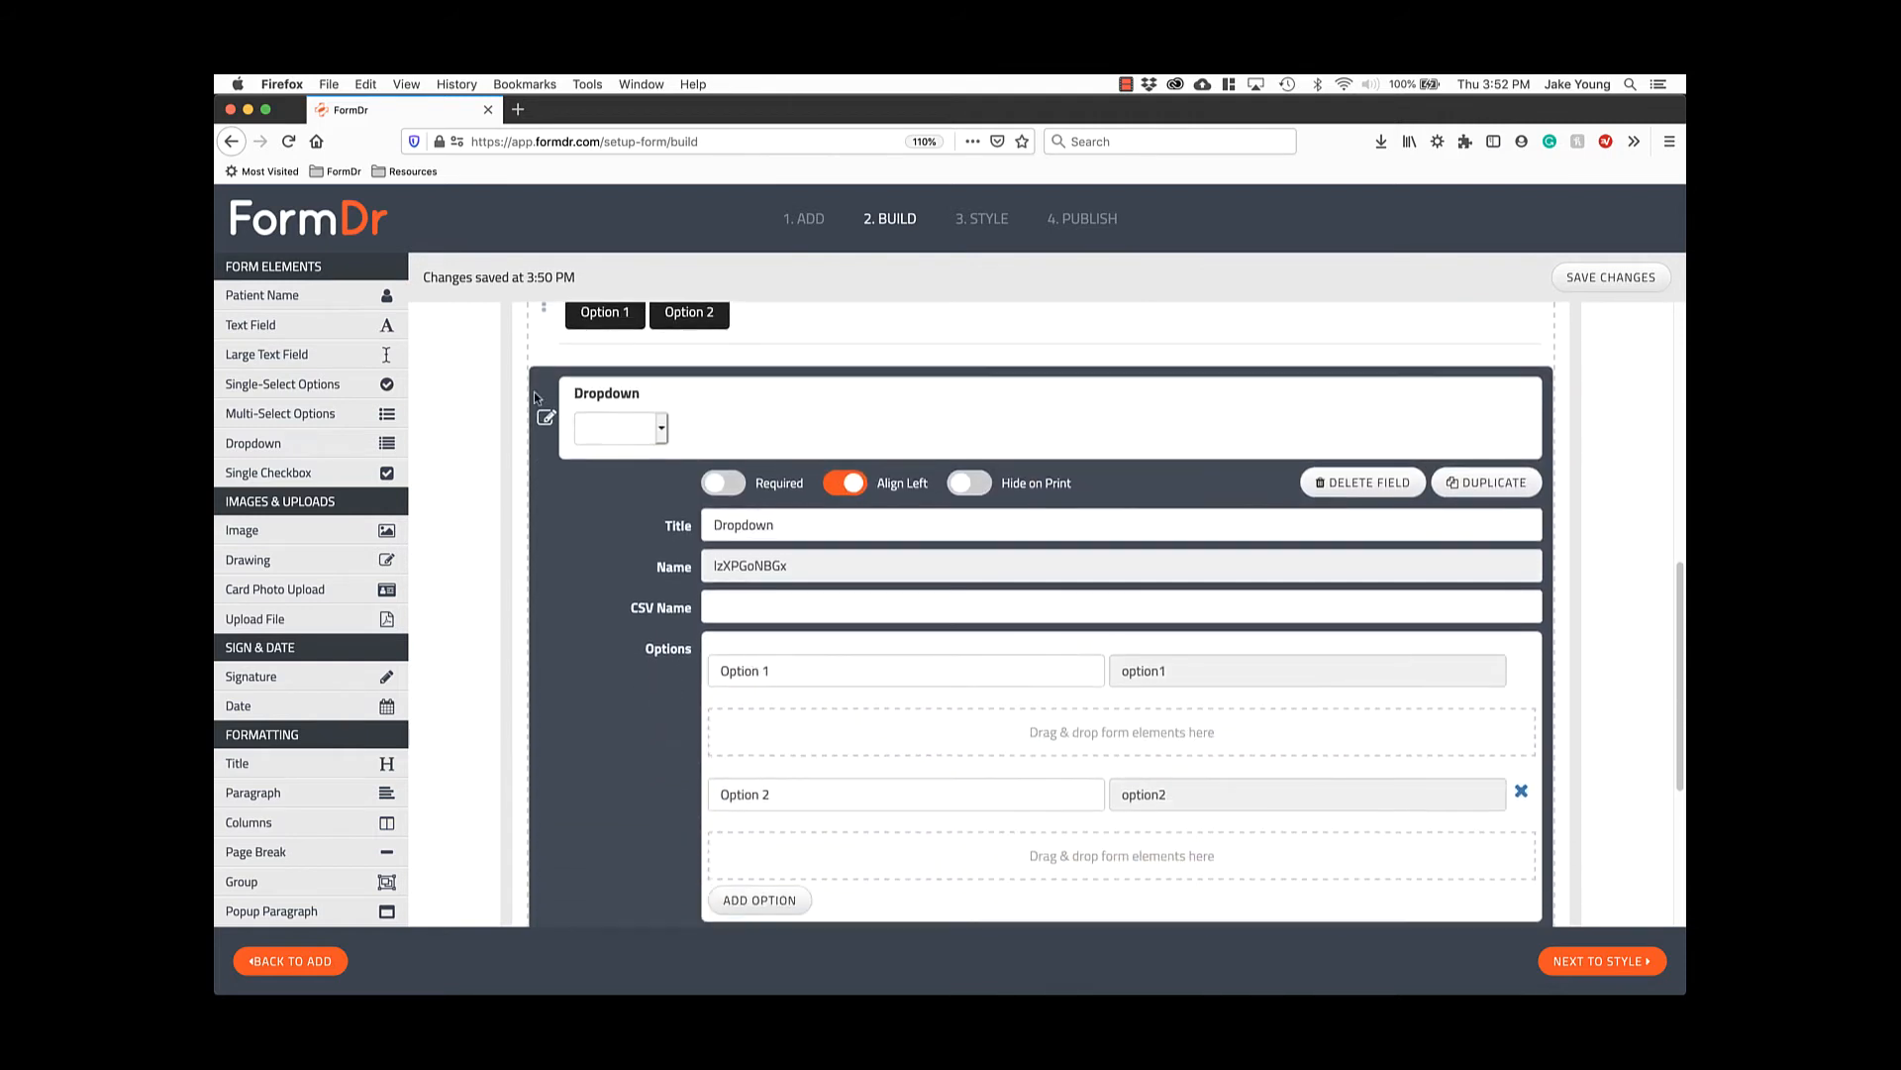
left_click(630, 436)
left_click(641, 426)
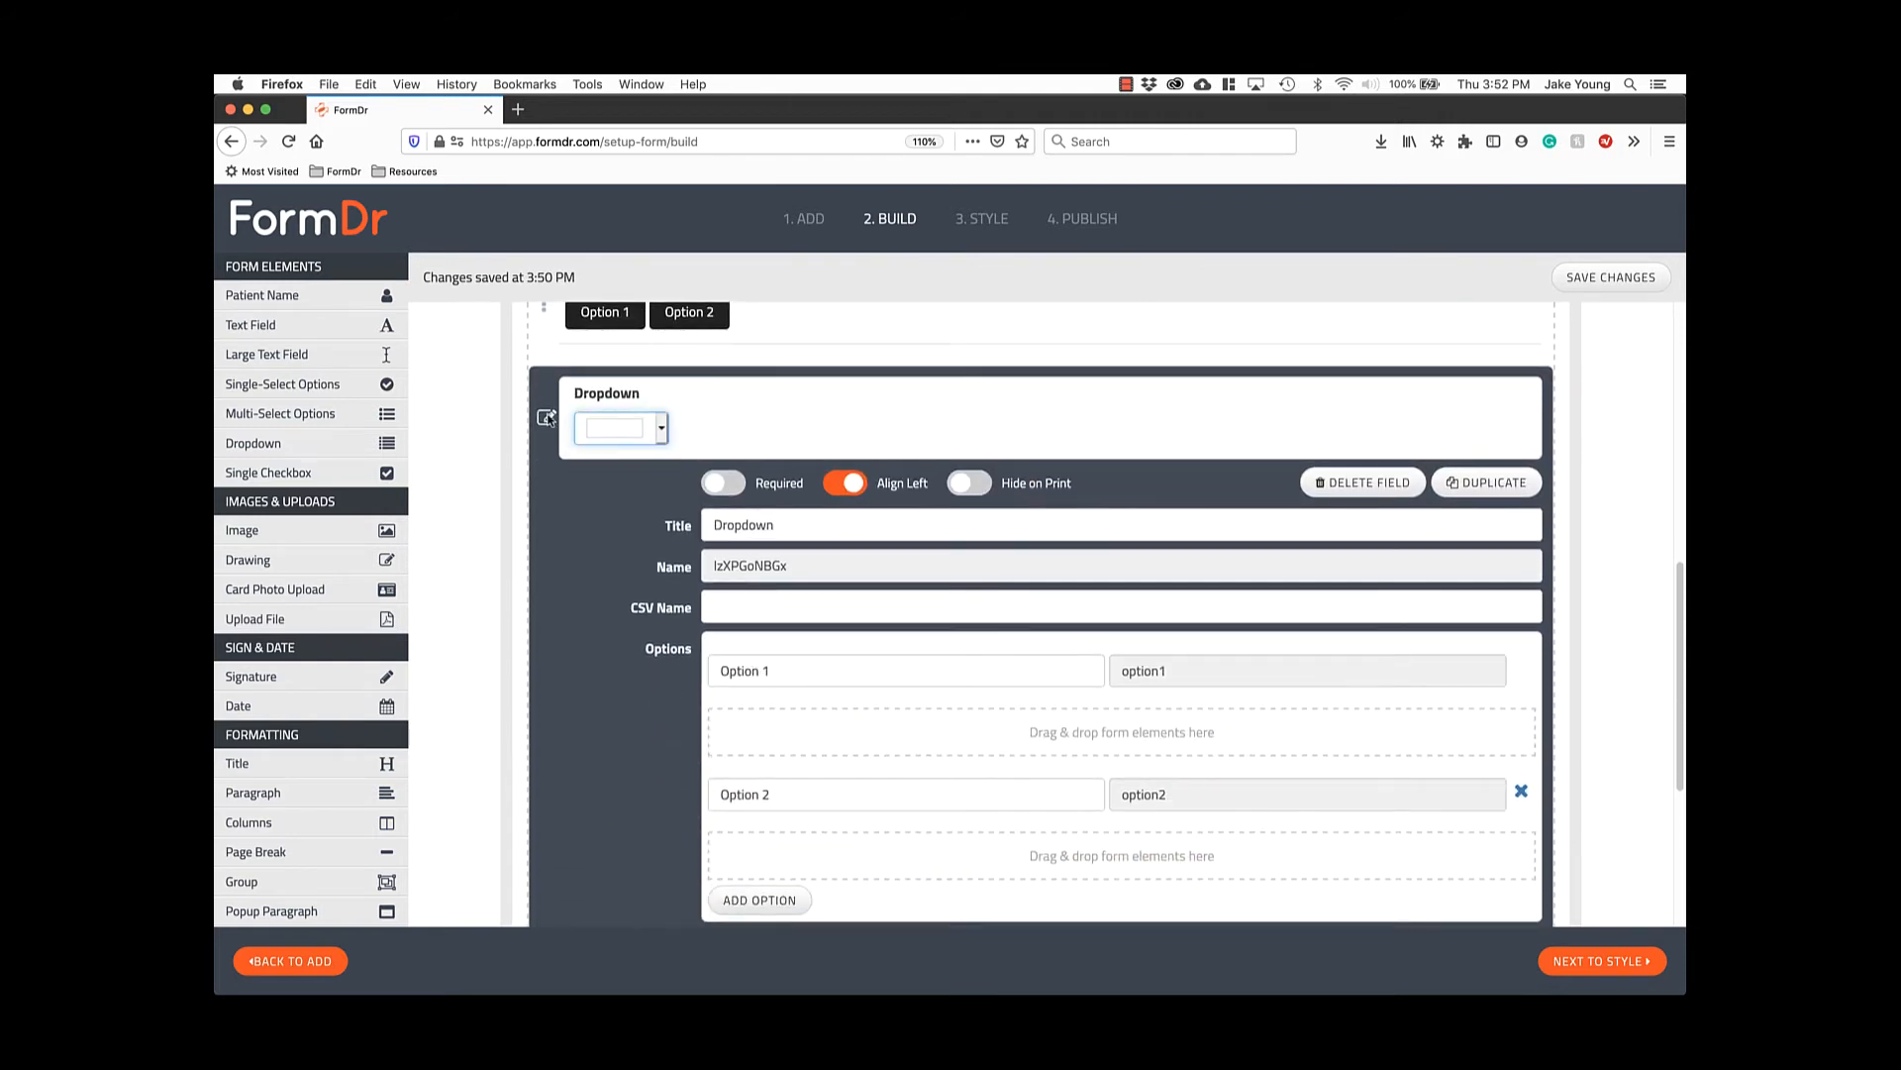
left_click(546, 416)
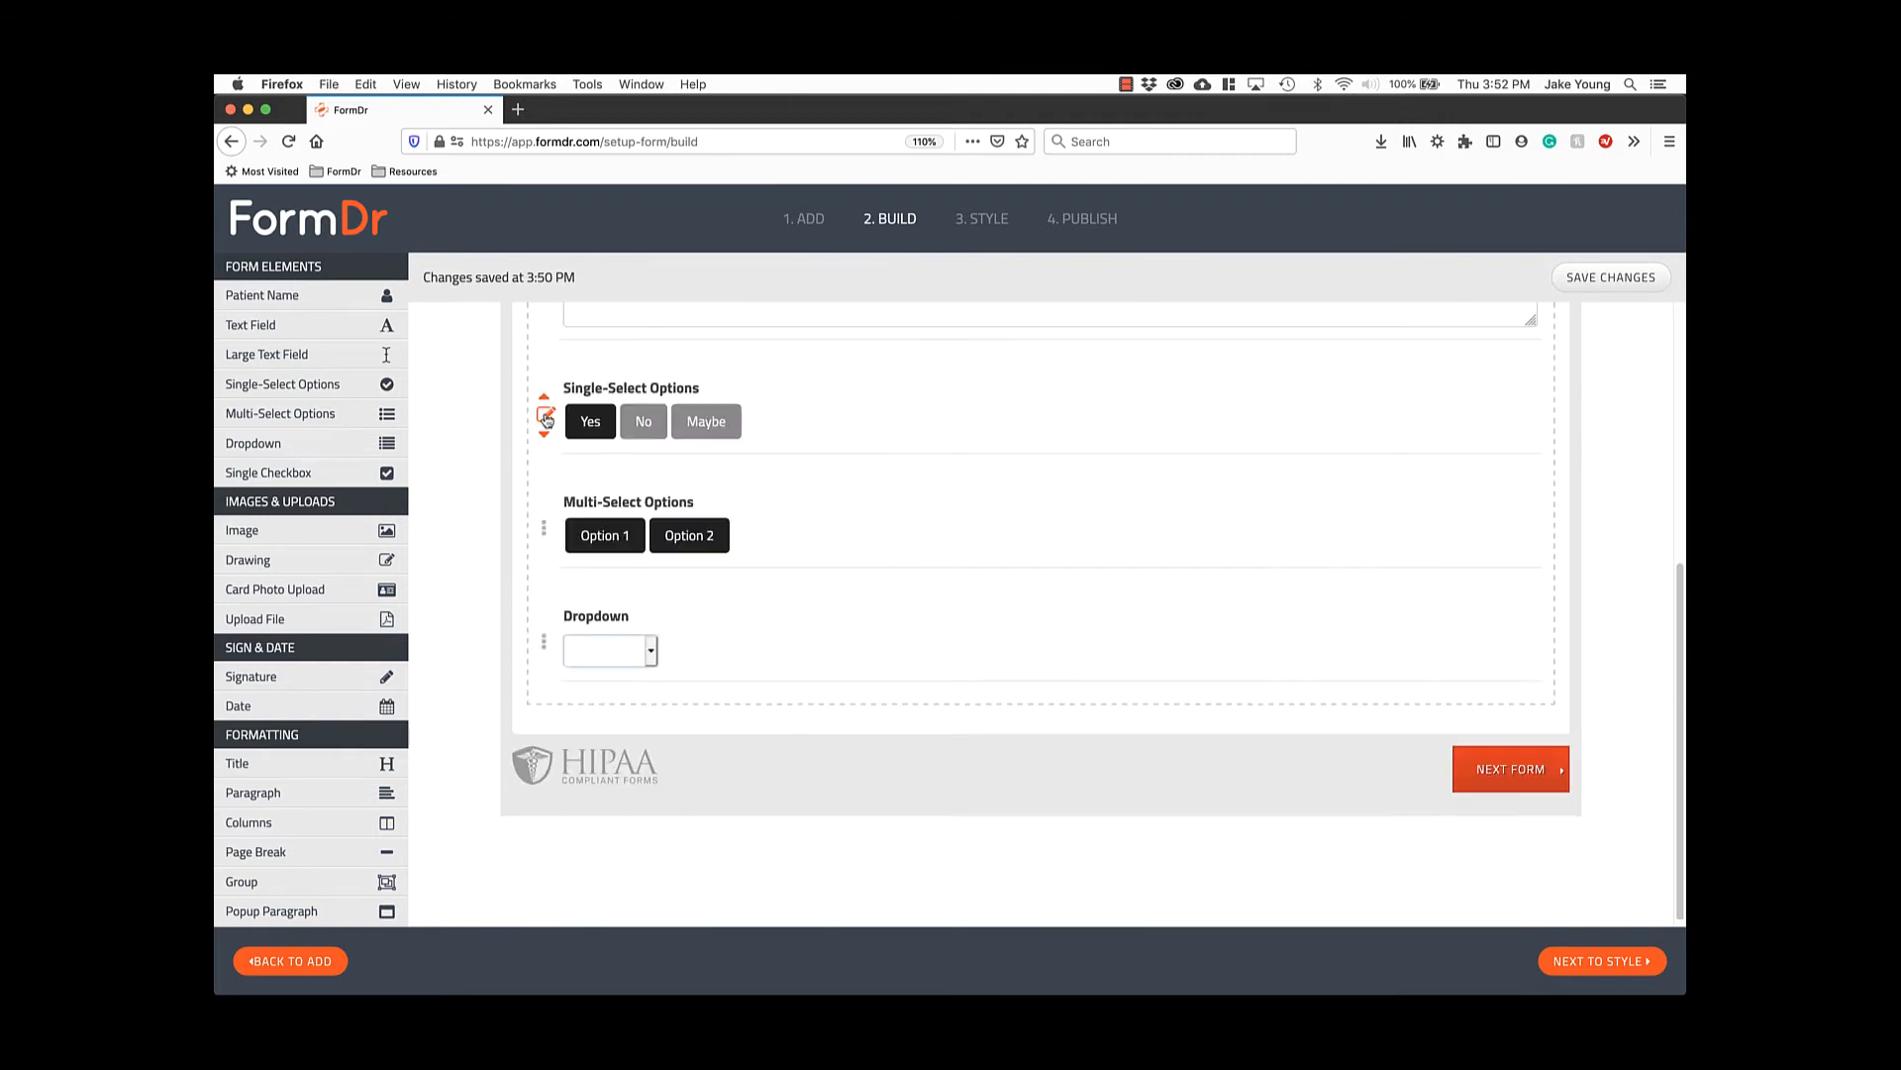
Add a Single Checkbox at the form's end, made conditional to reveal a Text Field.
left_click(310, 475)
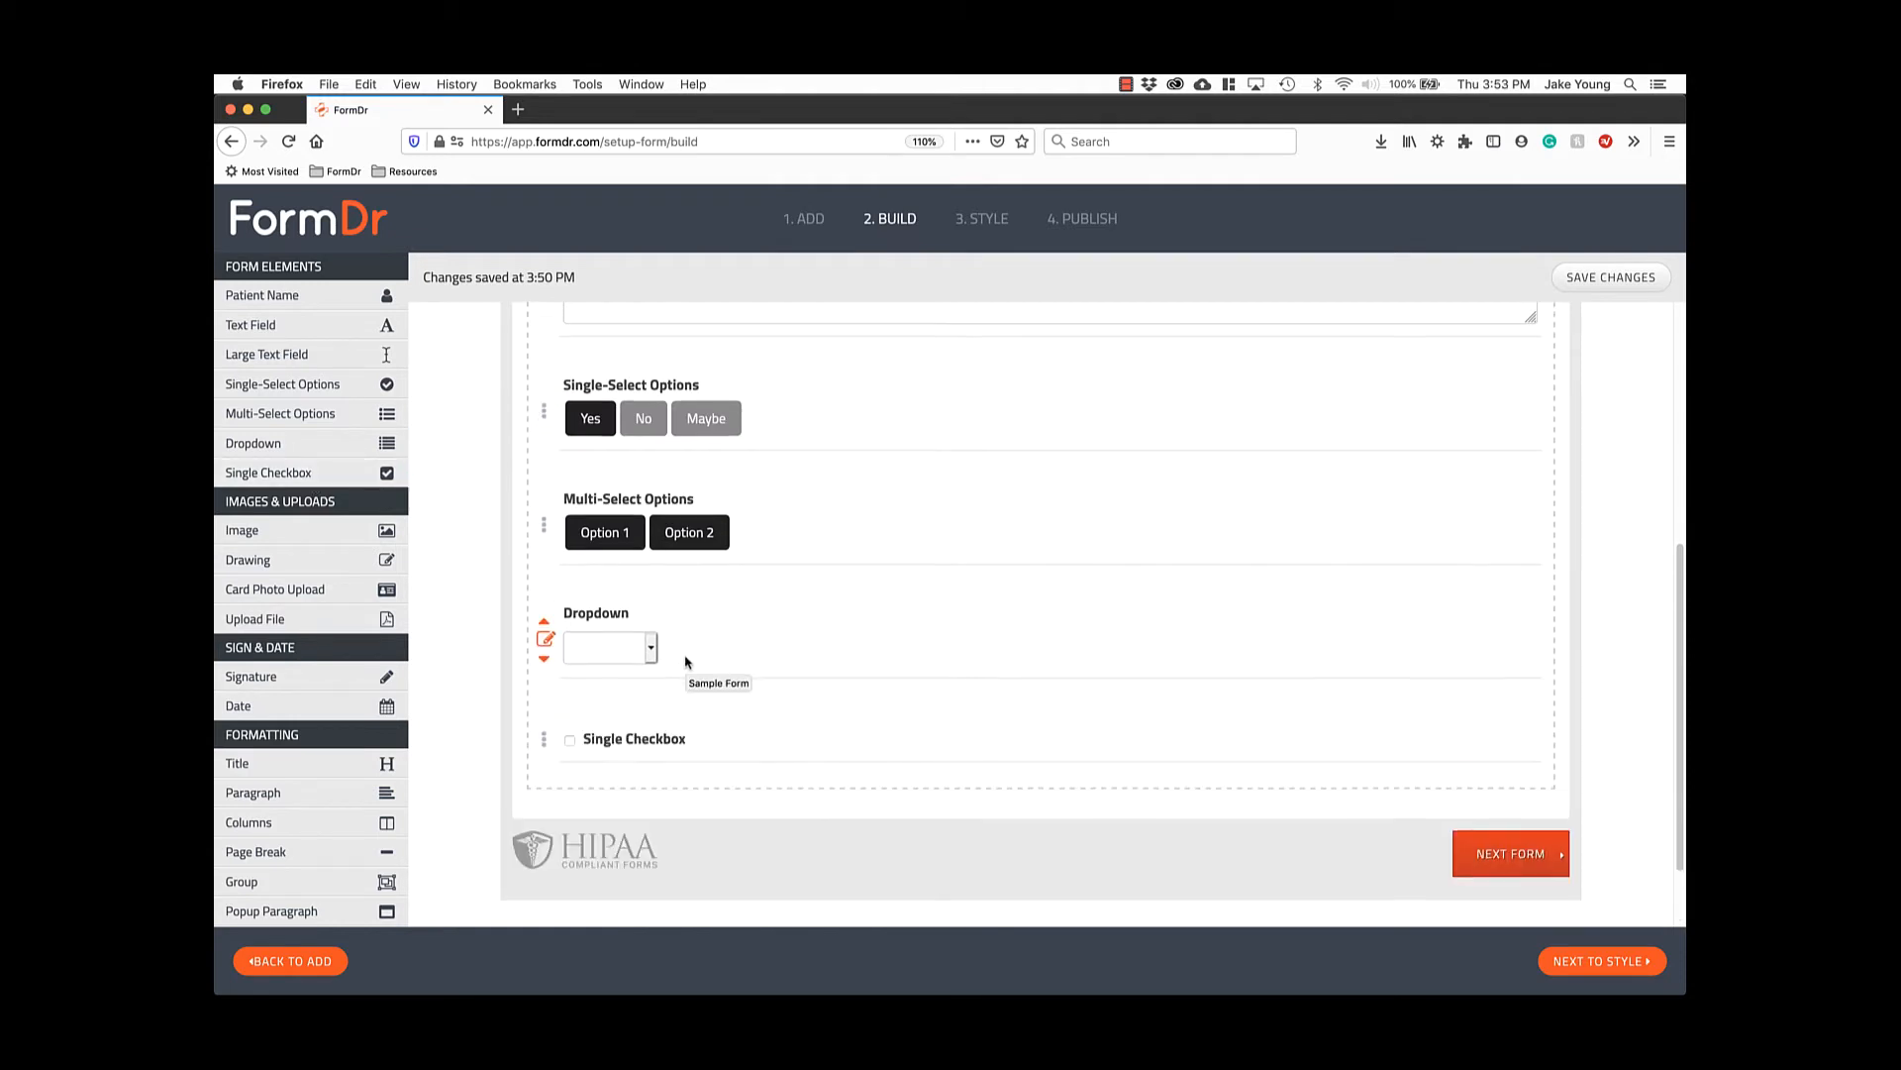
scroll(683, 659, "down", 2)
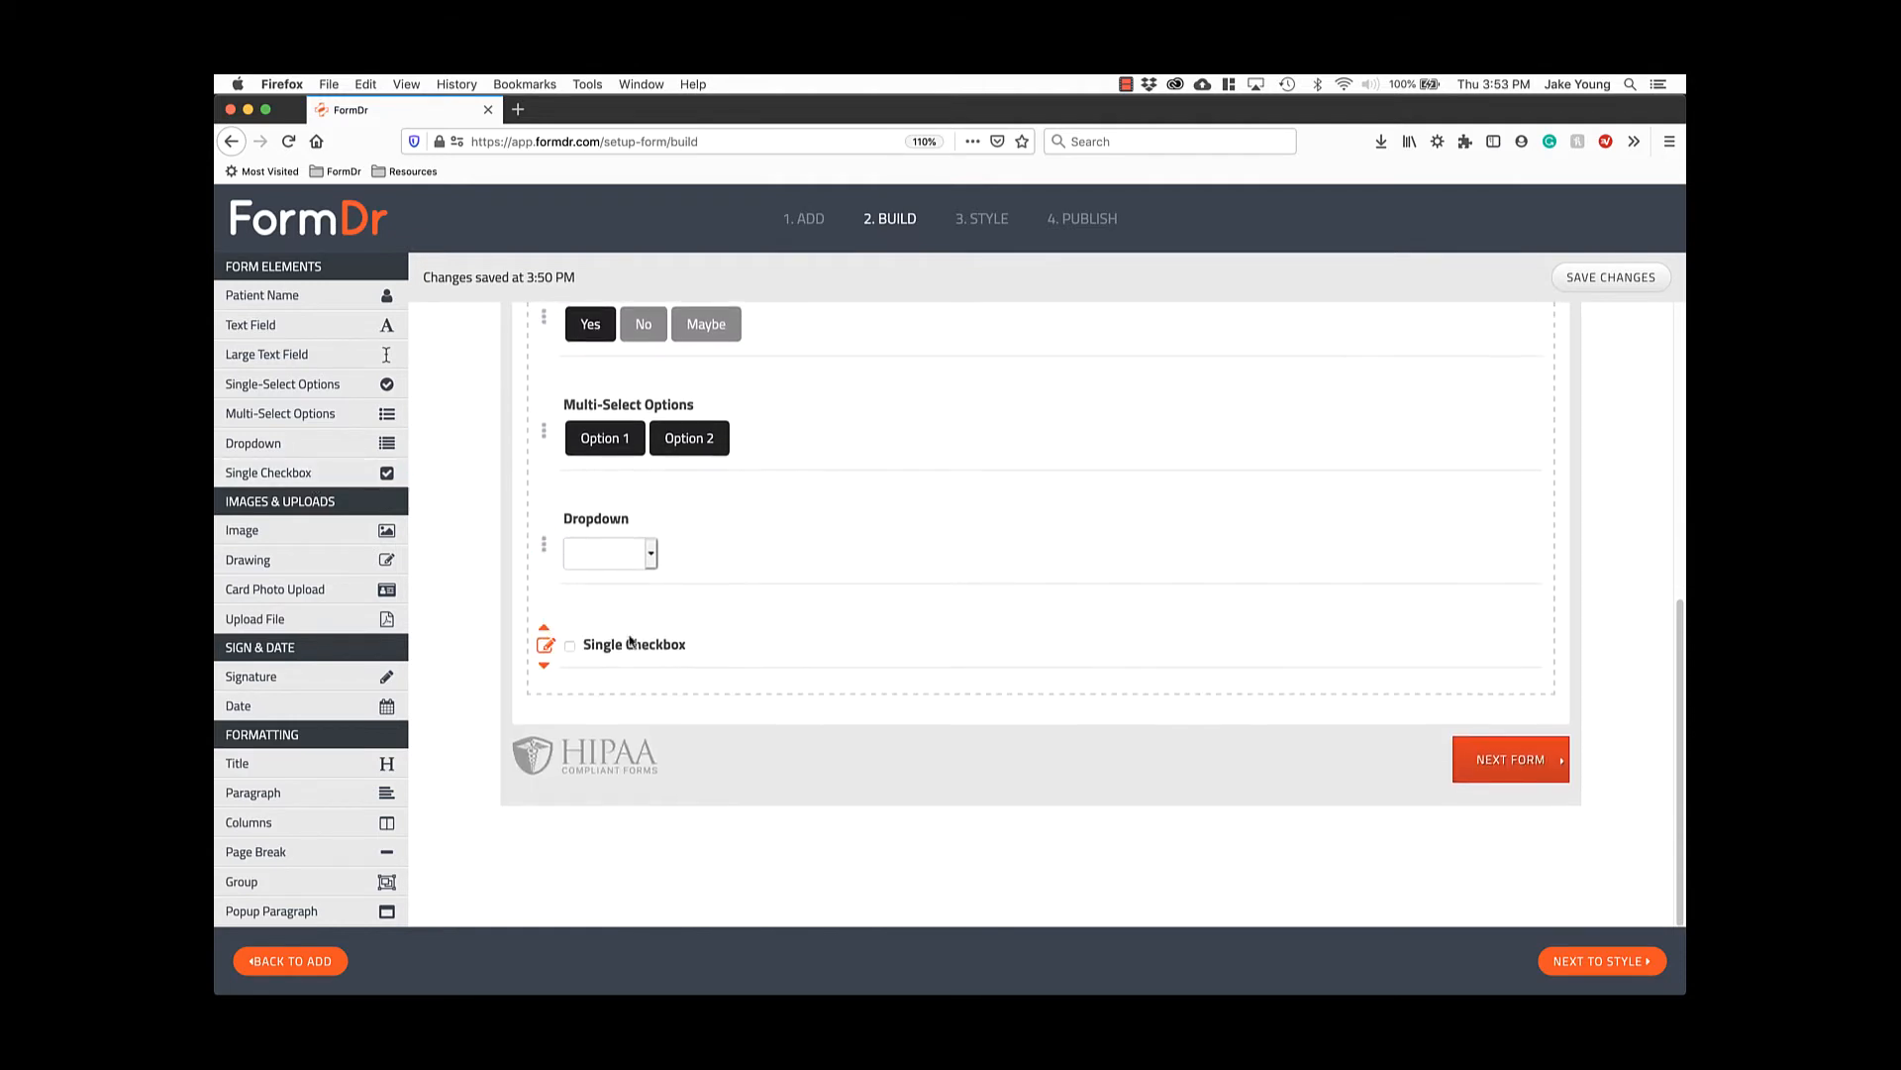
left_click(547, 646)
scroll(771, 660, "down", 4)
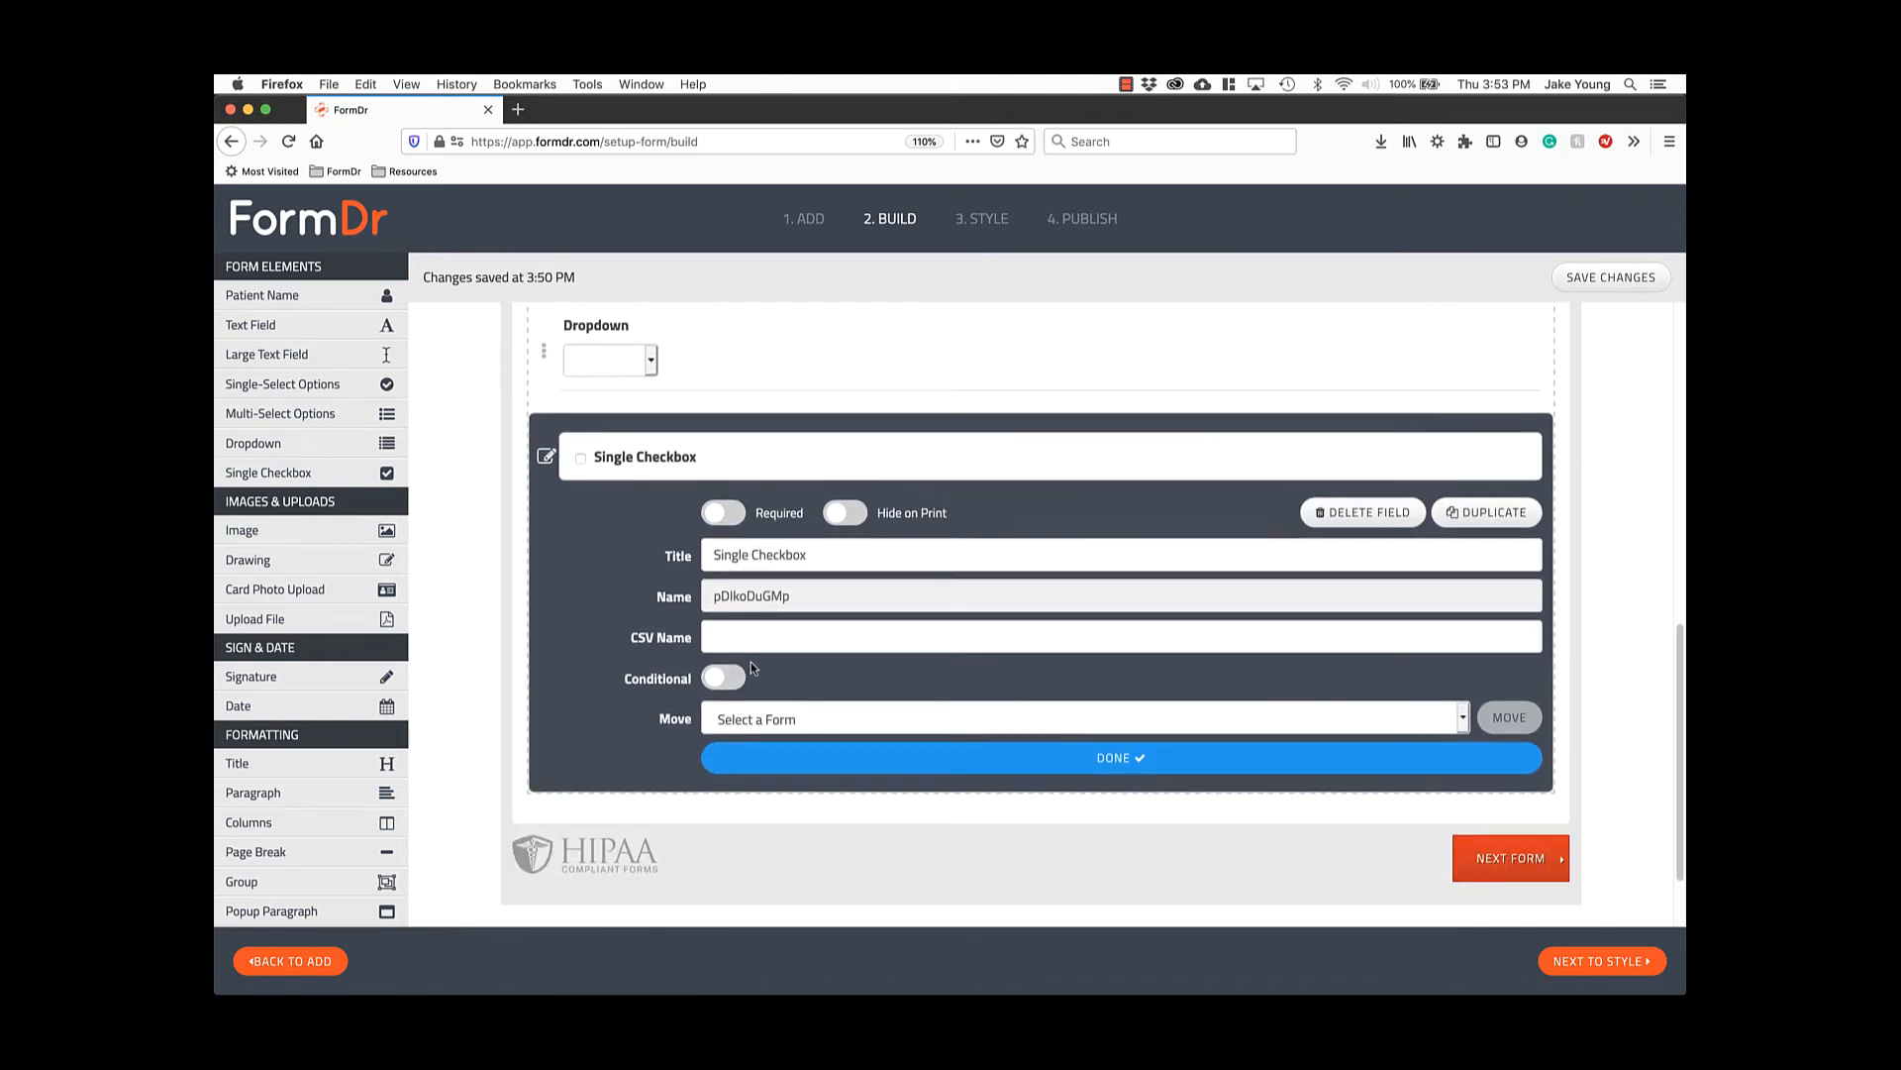
left_click(720, 683)
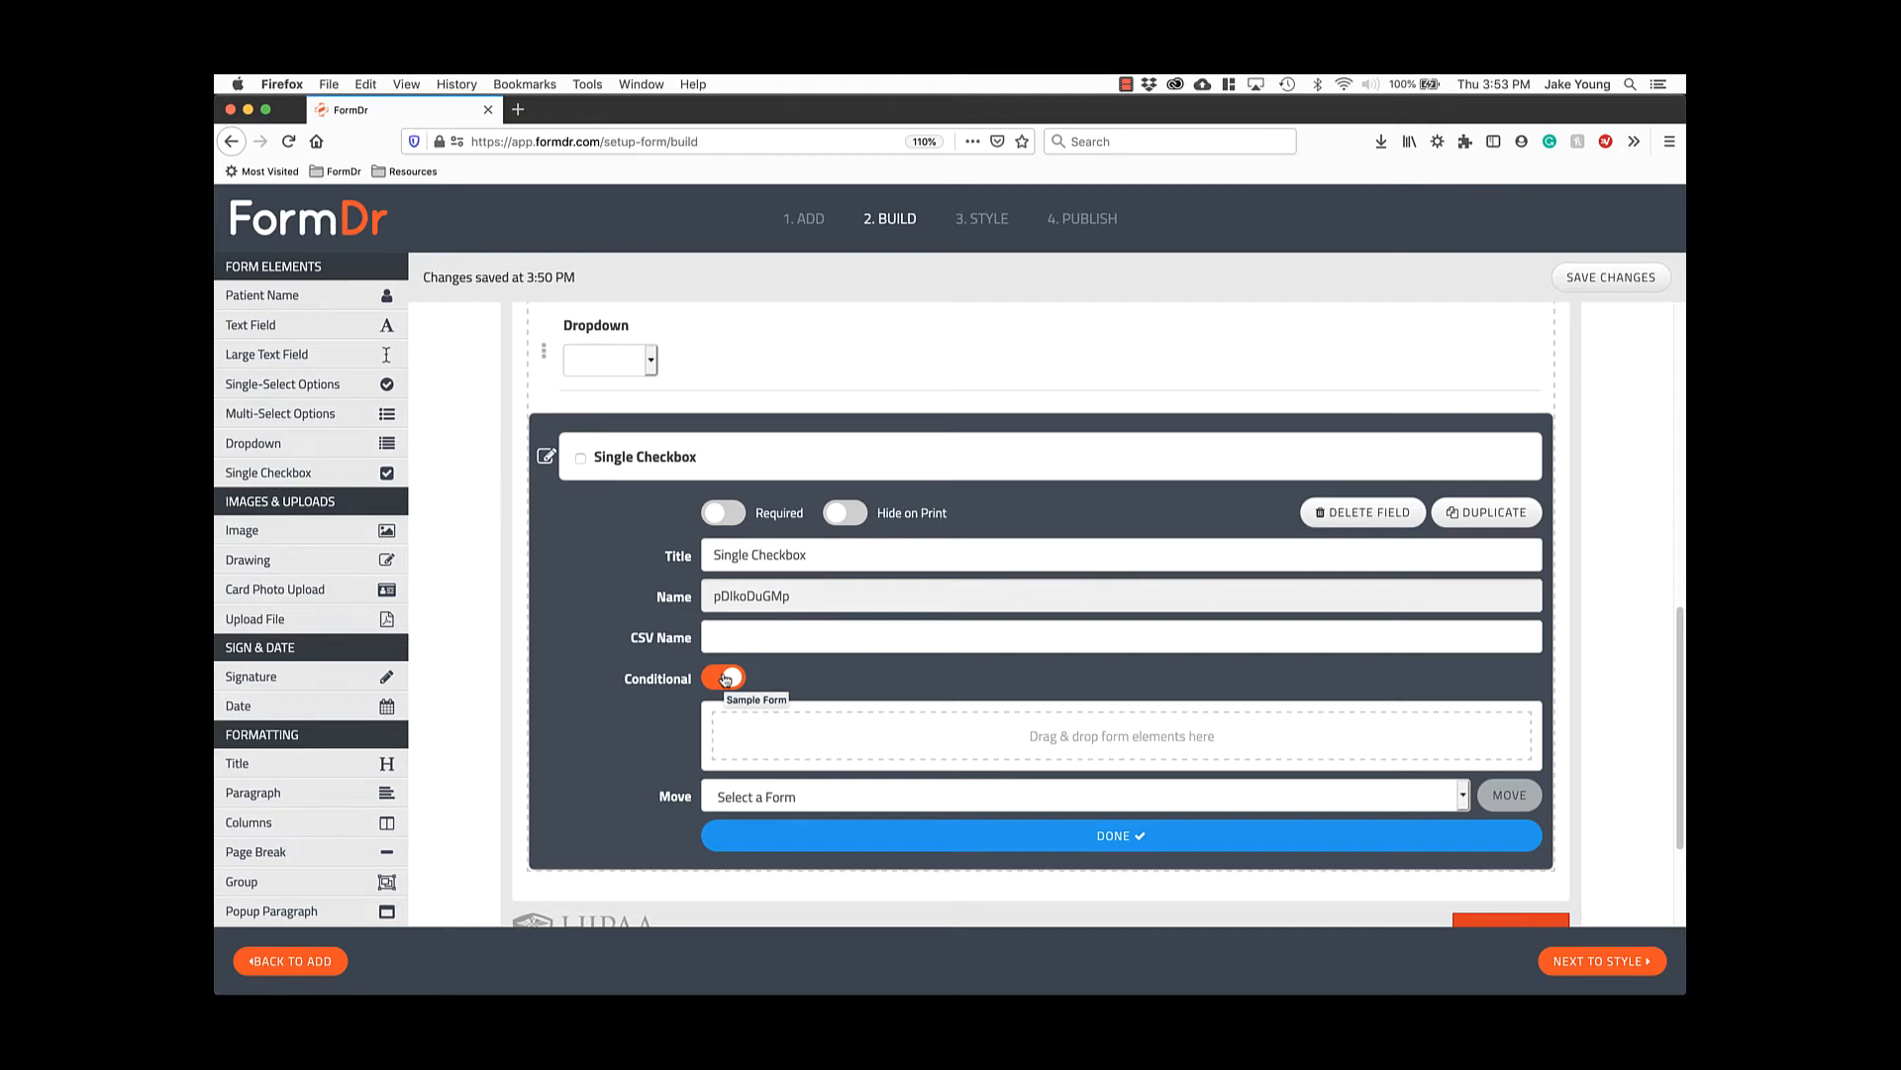
left_click_drag(268, 324, 953, 756)
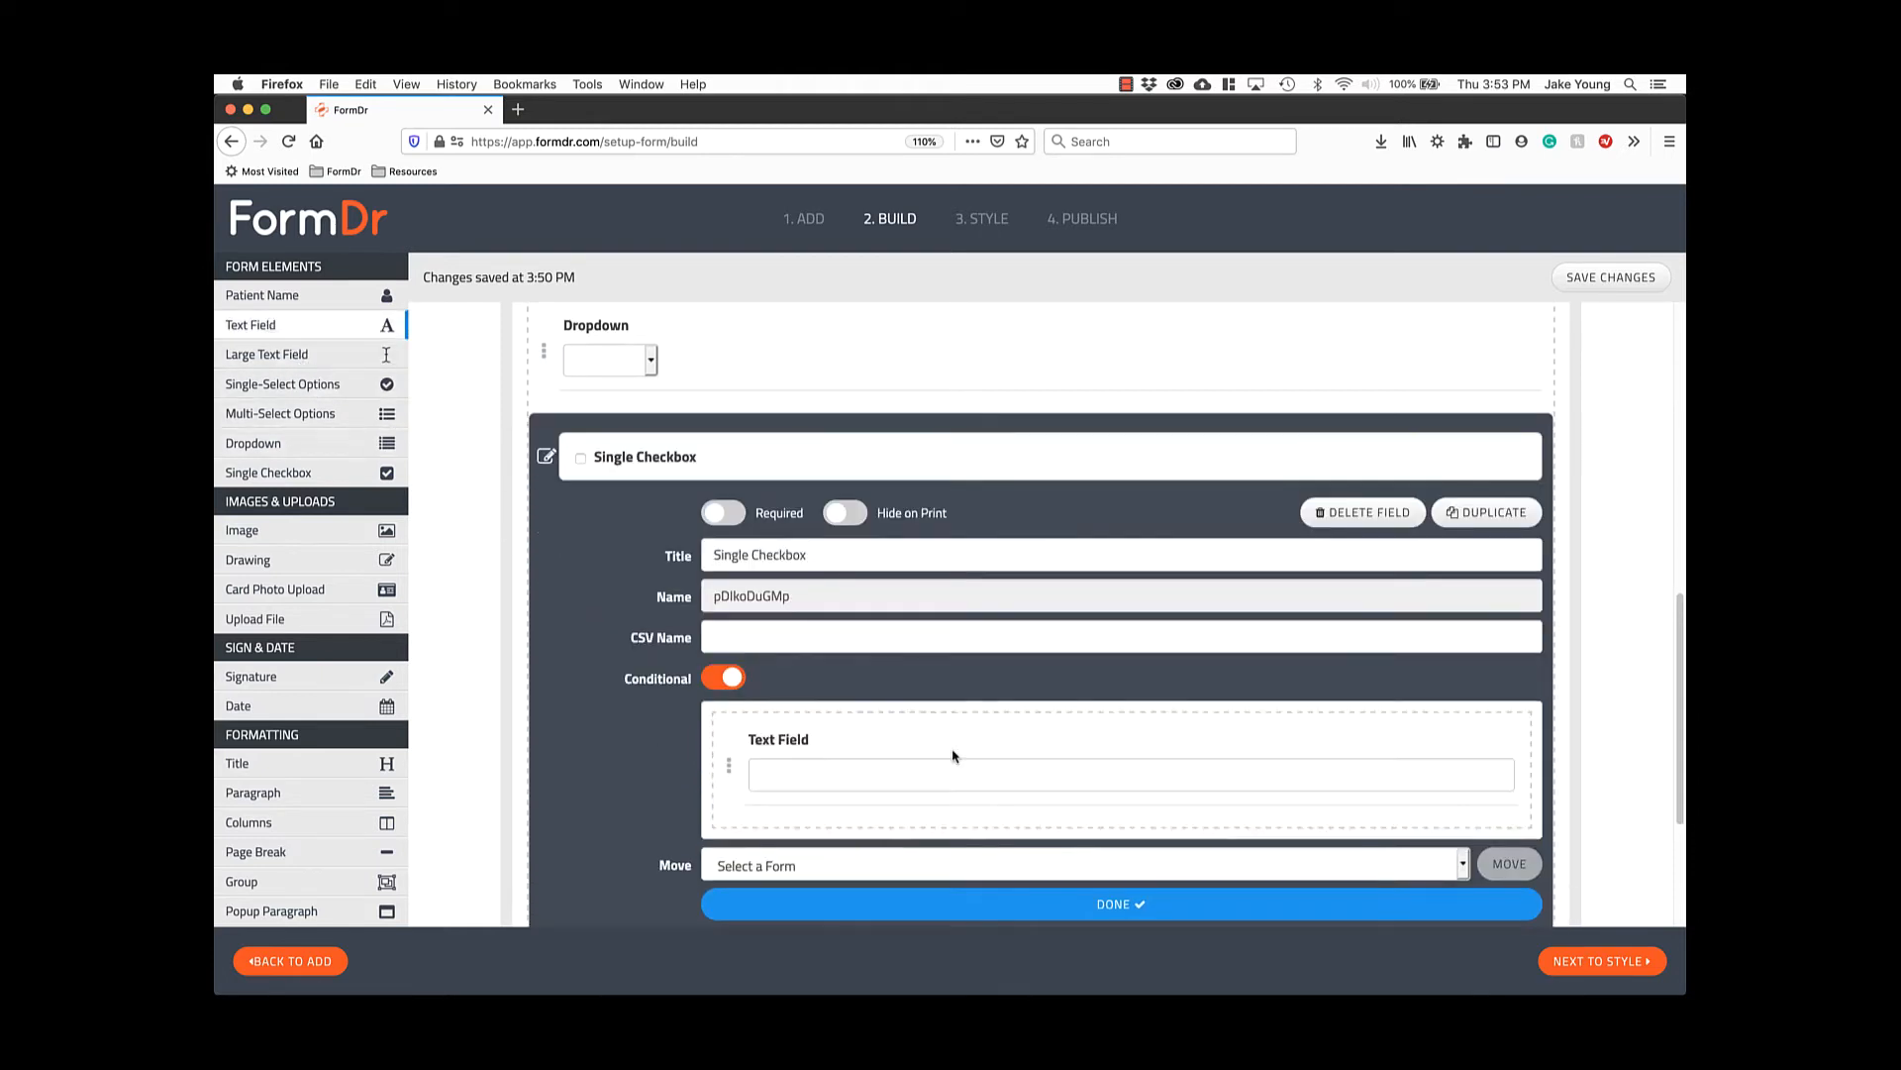
scroll(957, 783, "down", 1)
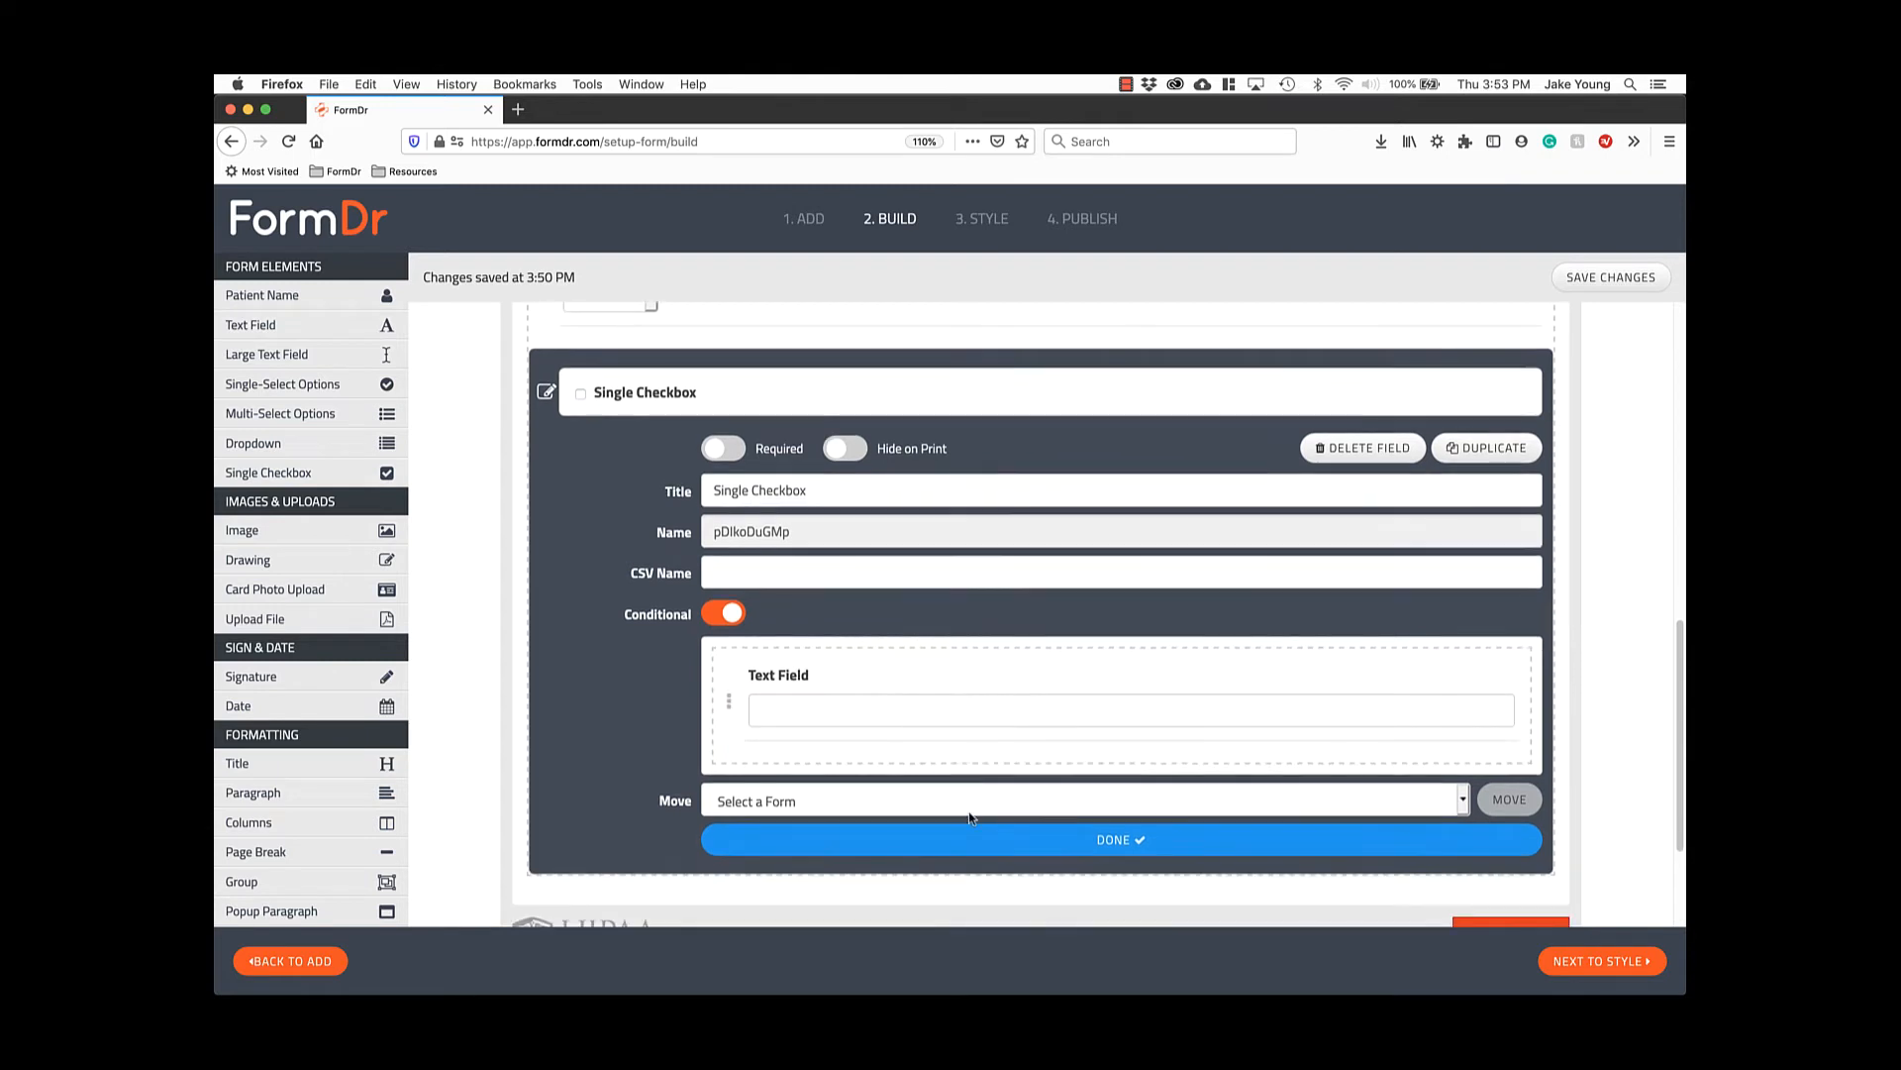
left_click(968, 838)
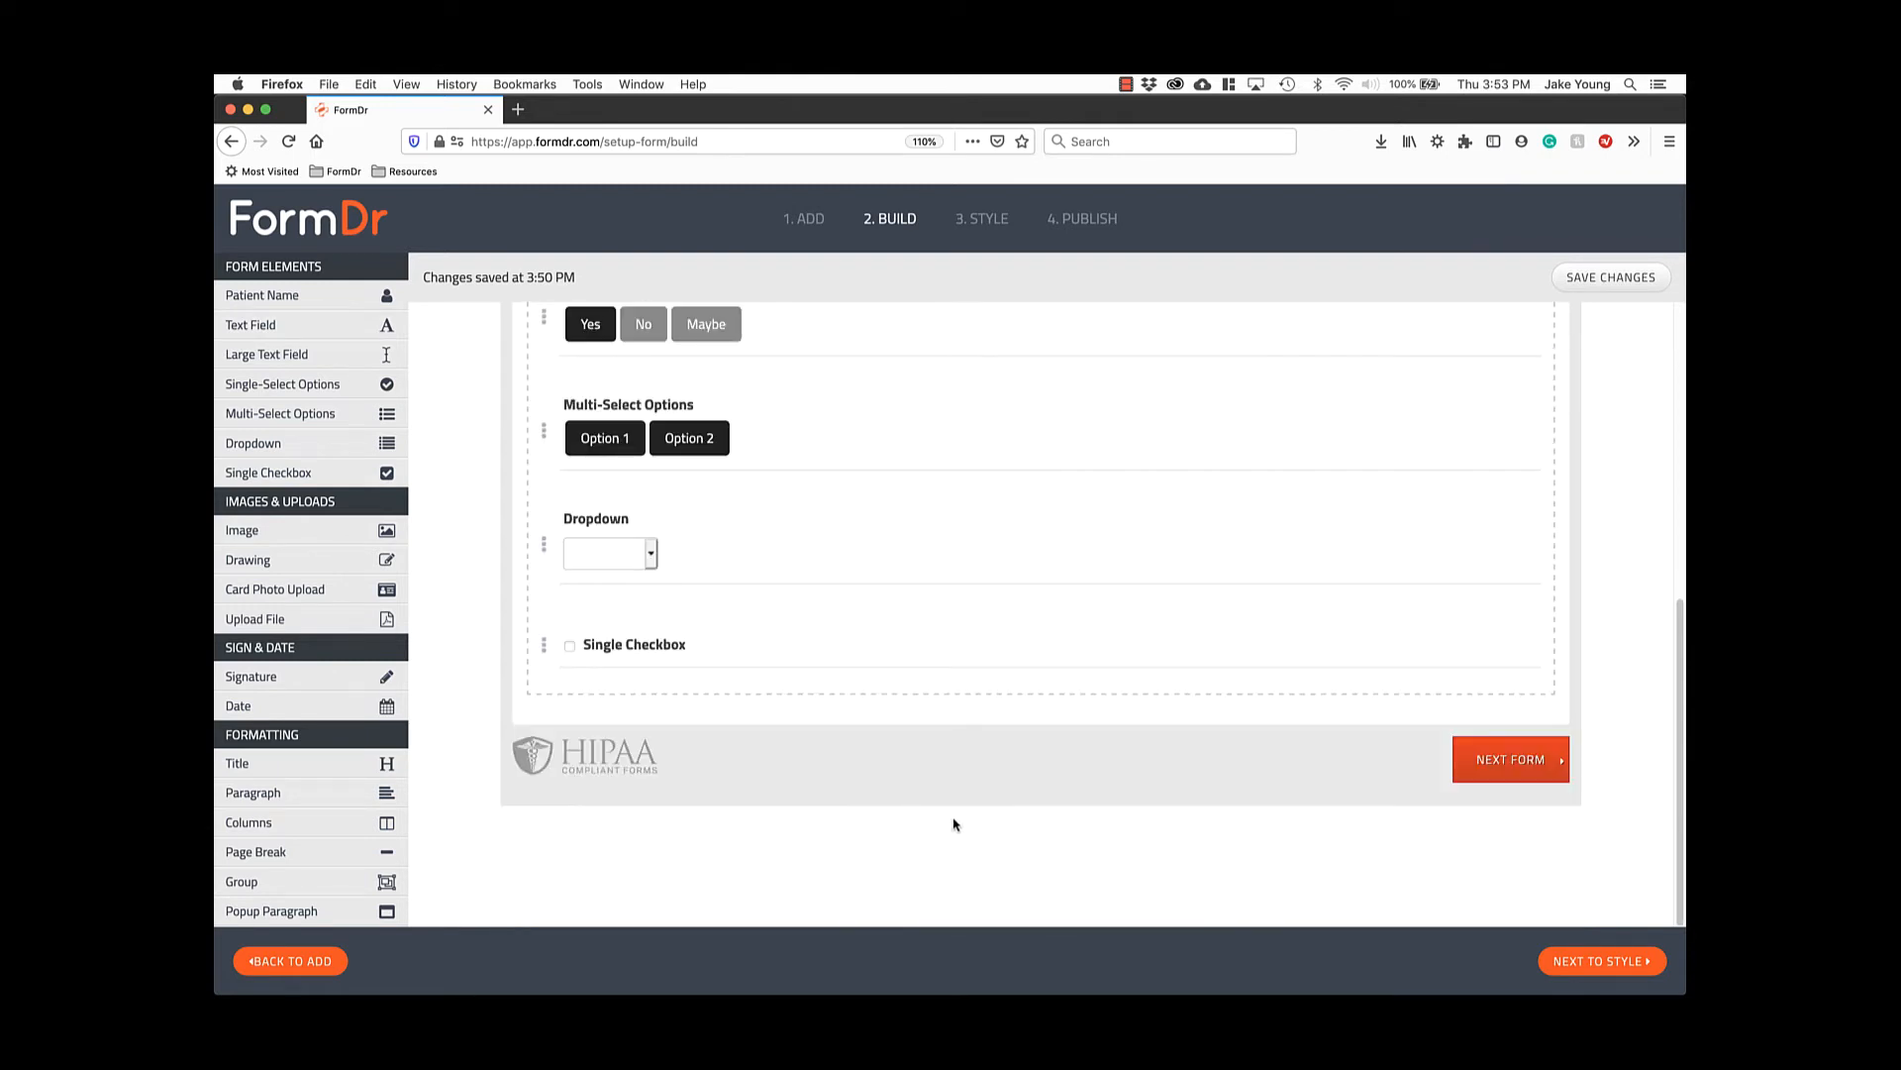
Append Image, Drawing and Card Photo Upload fields, then open the Card Photo Upload's settings.
left_click(328, 537)
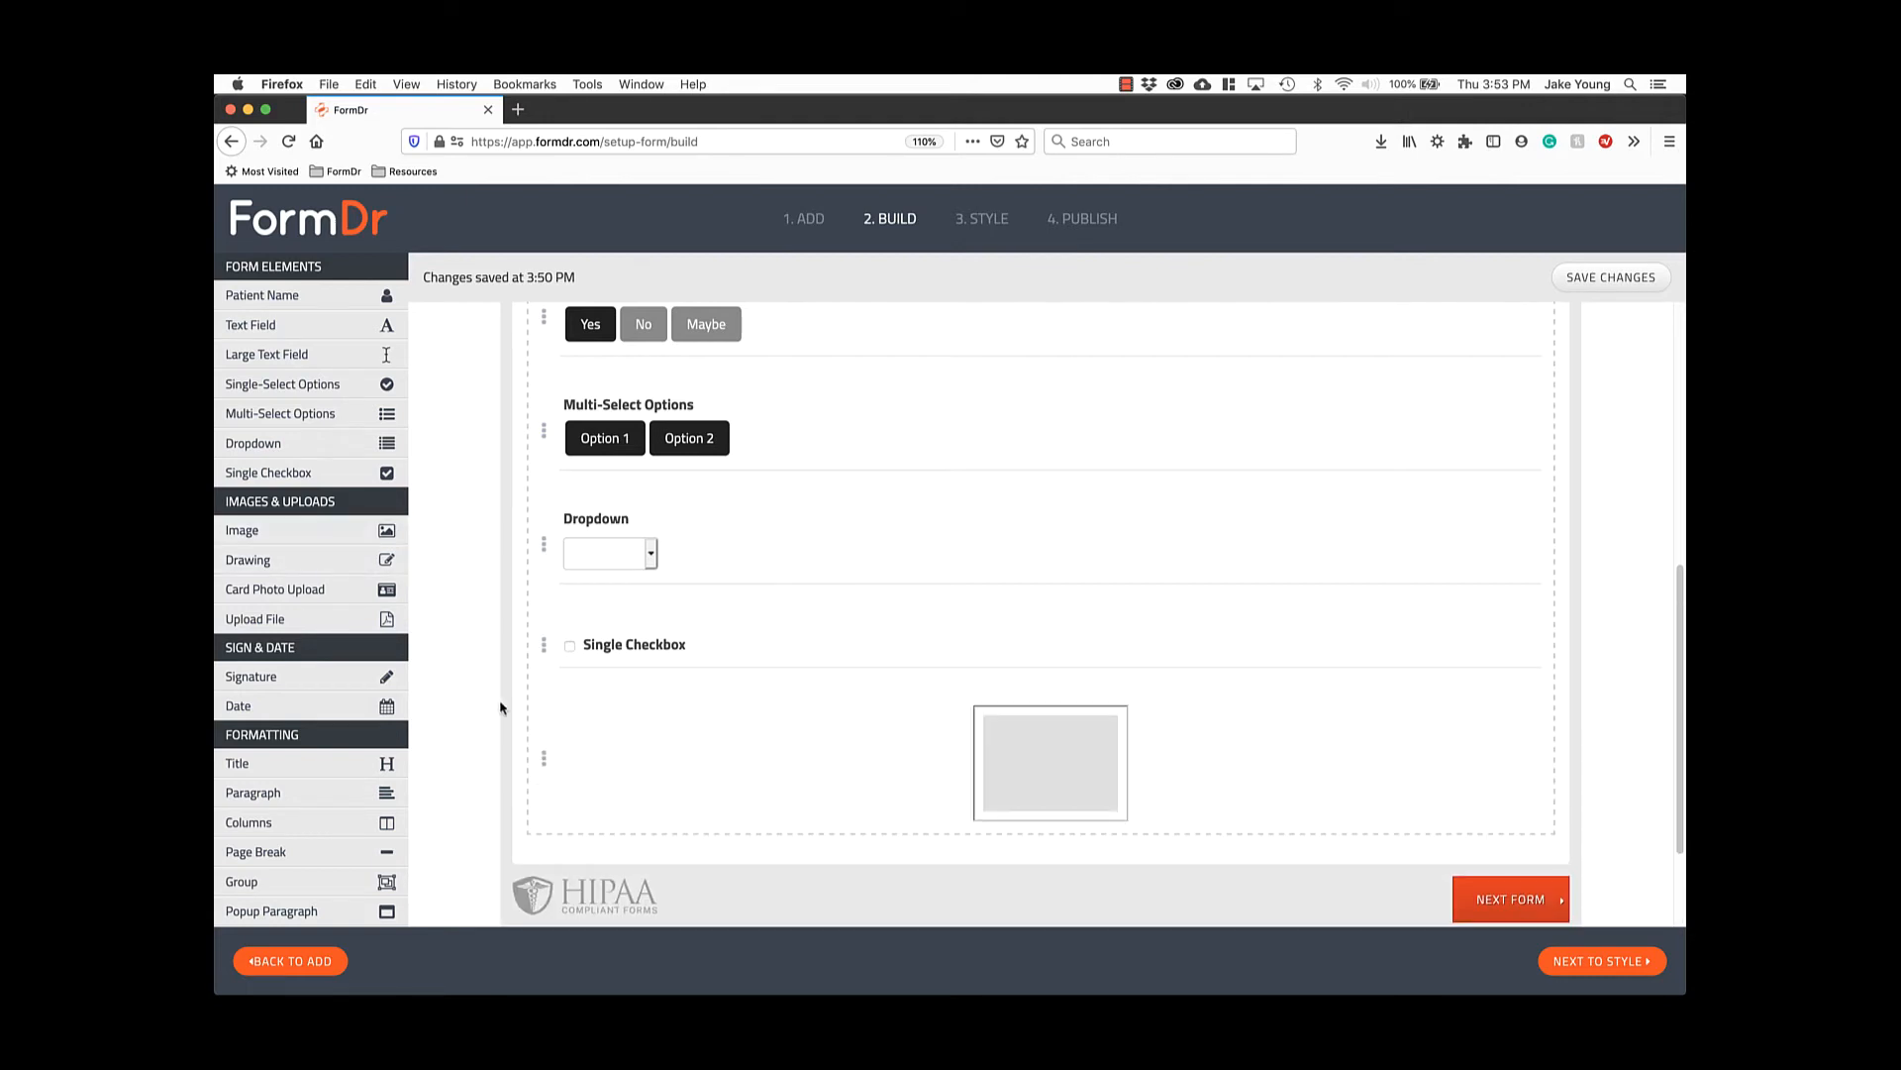
mouse_move(547, 763)
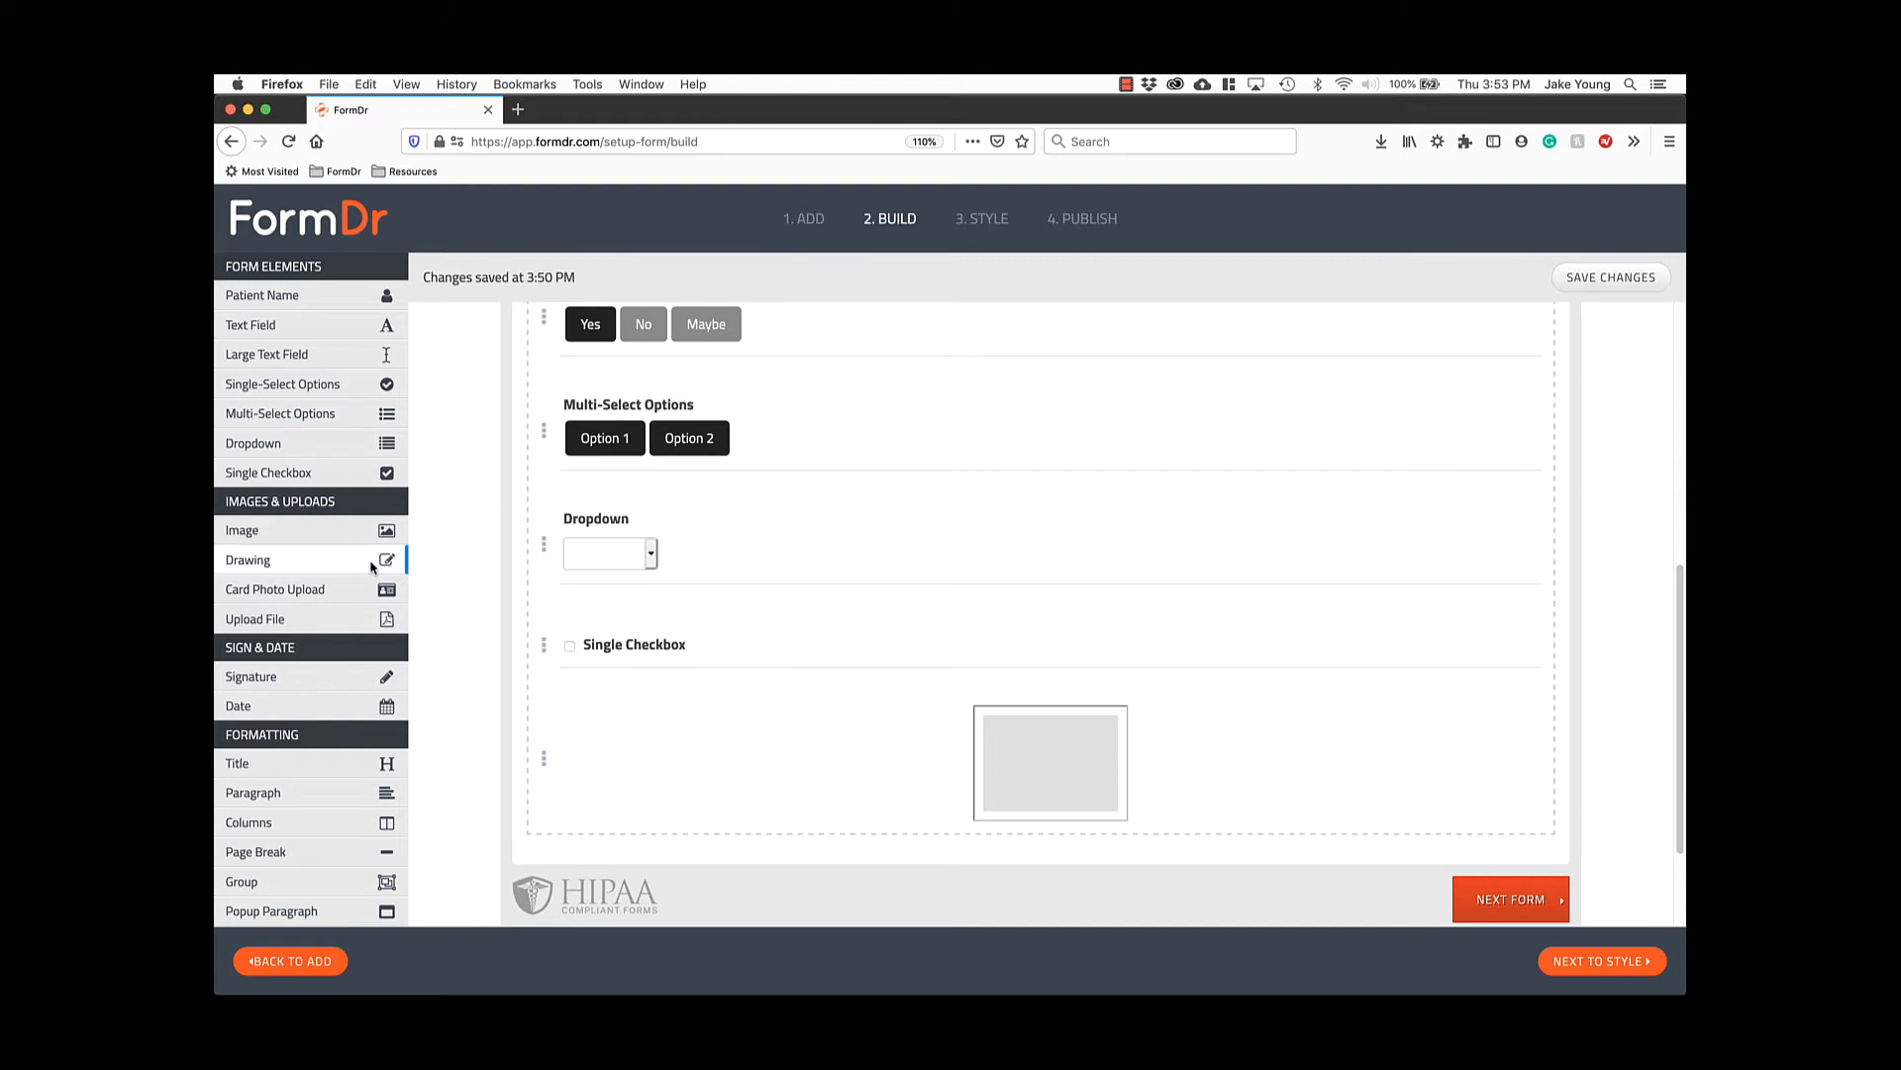
left_click(373, 563)
scroll(460, 641, "down", 3)
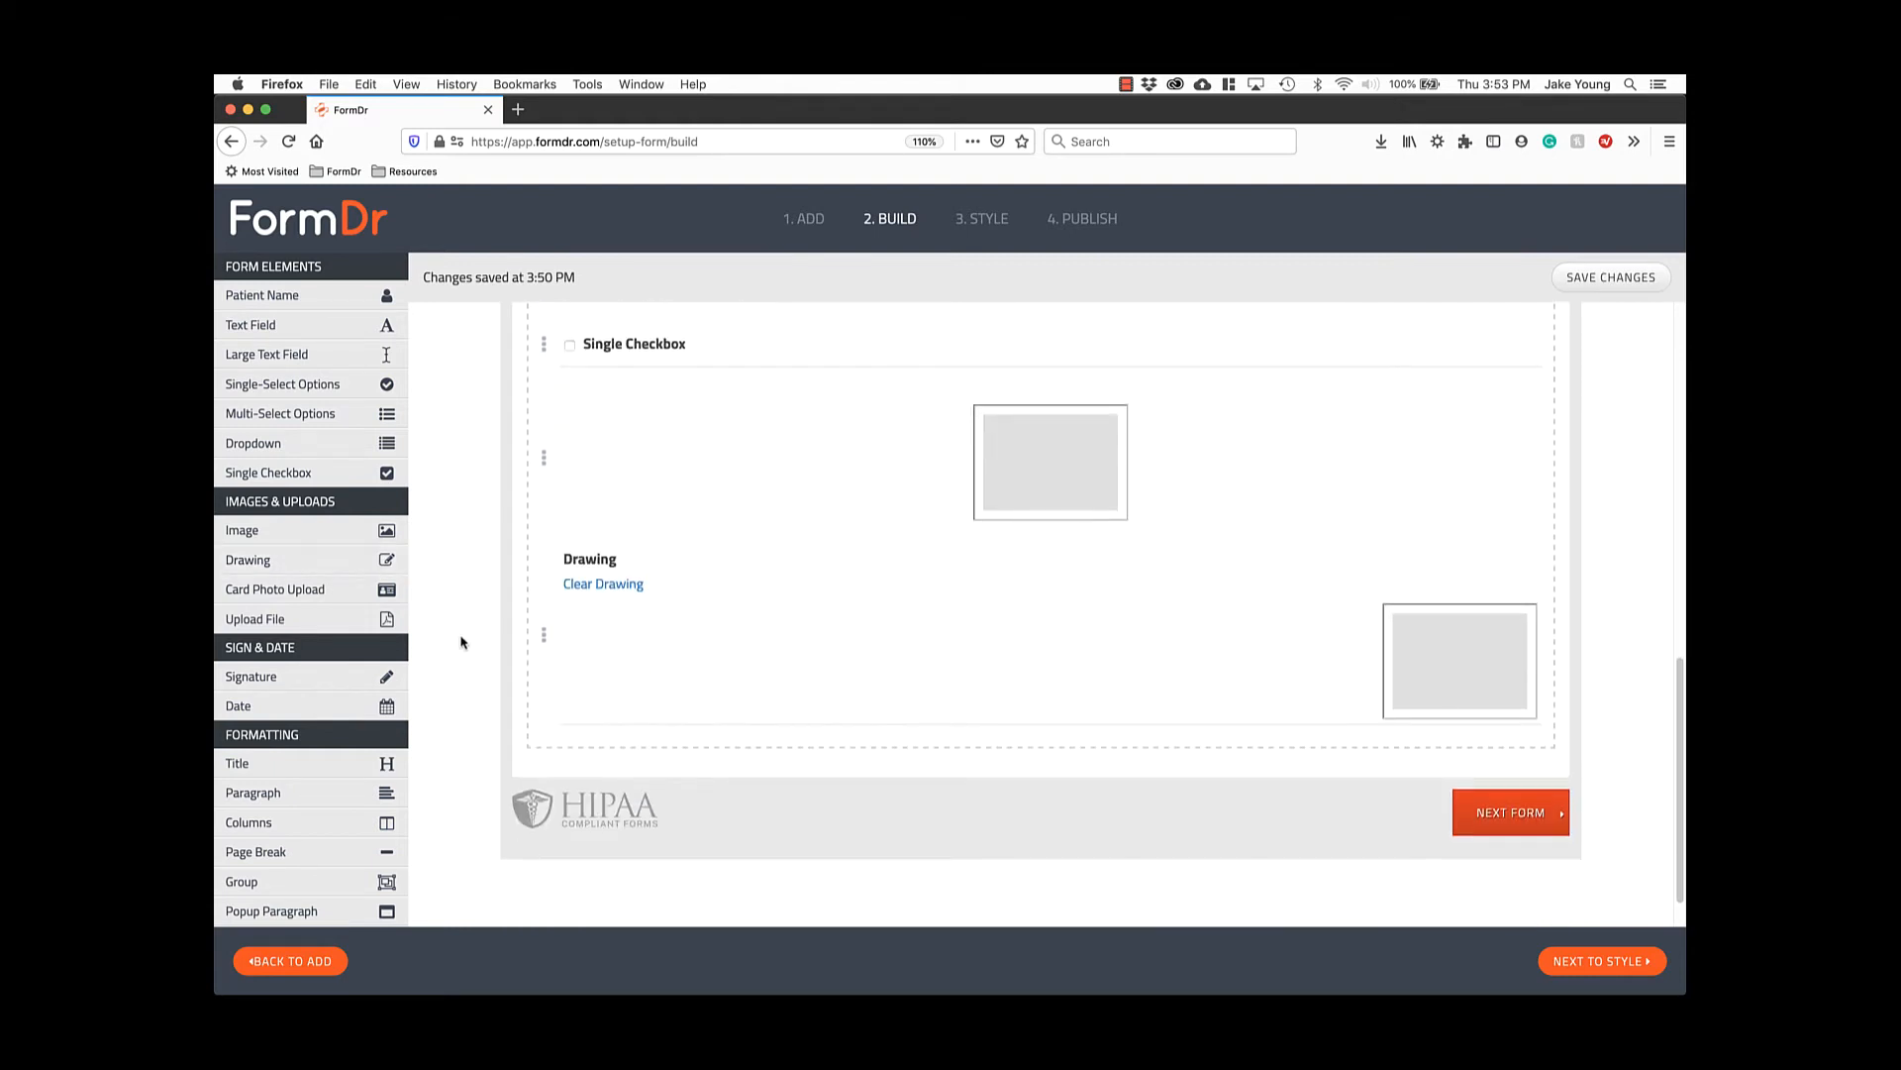
left_click(349, 597)
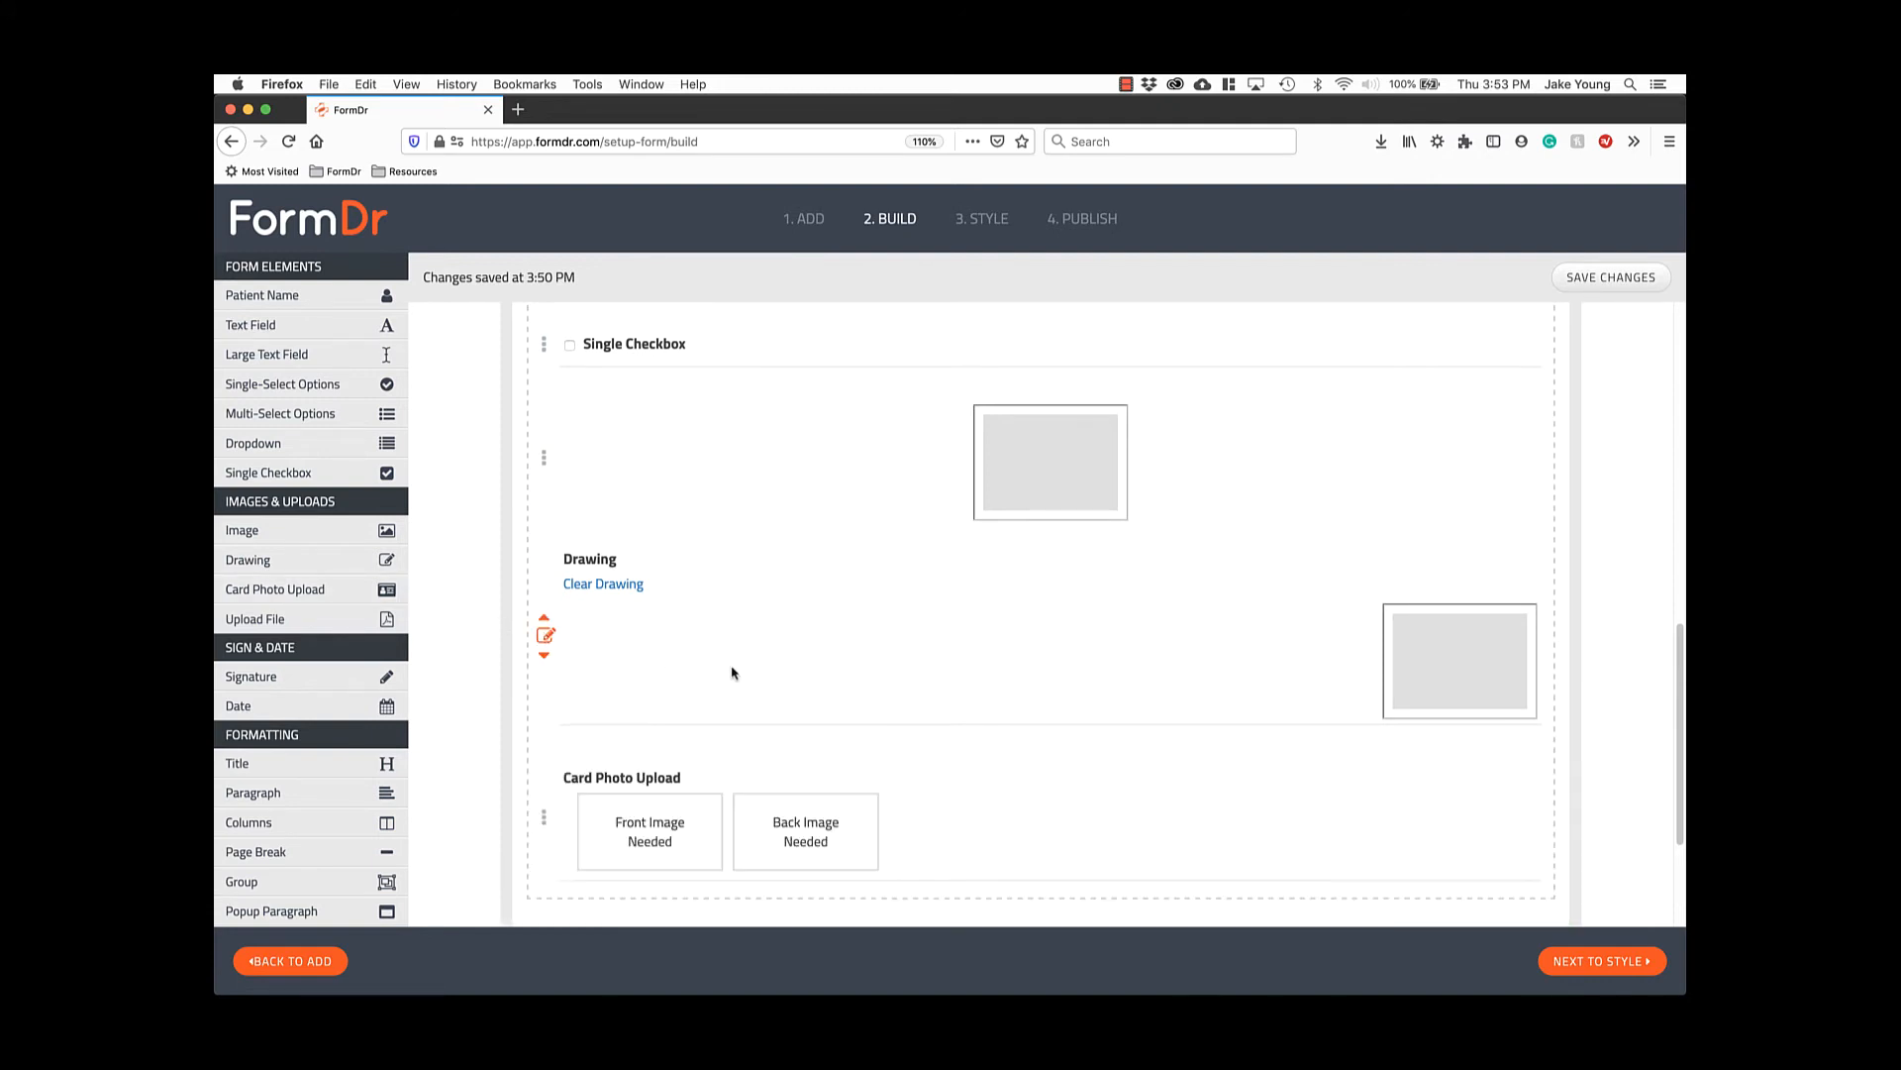
scroll(730, 669, "down", 1)
mouse_move(545, 759)
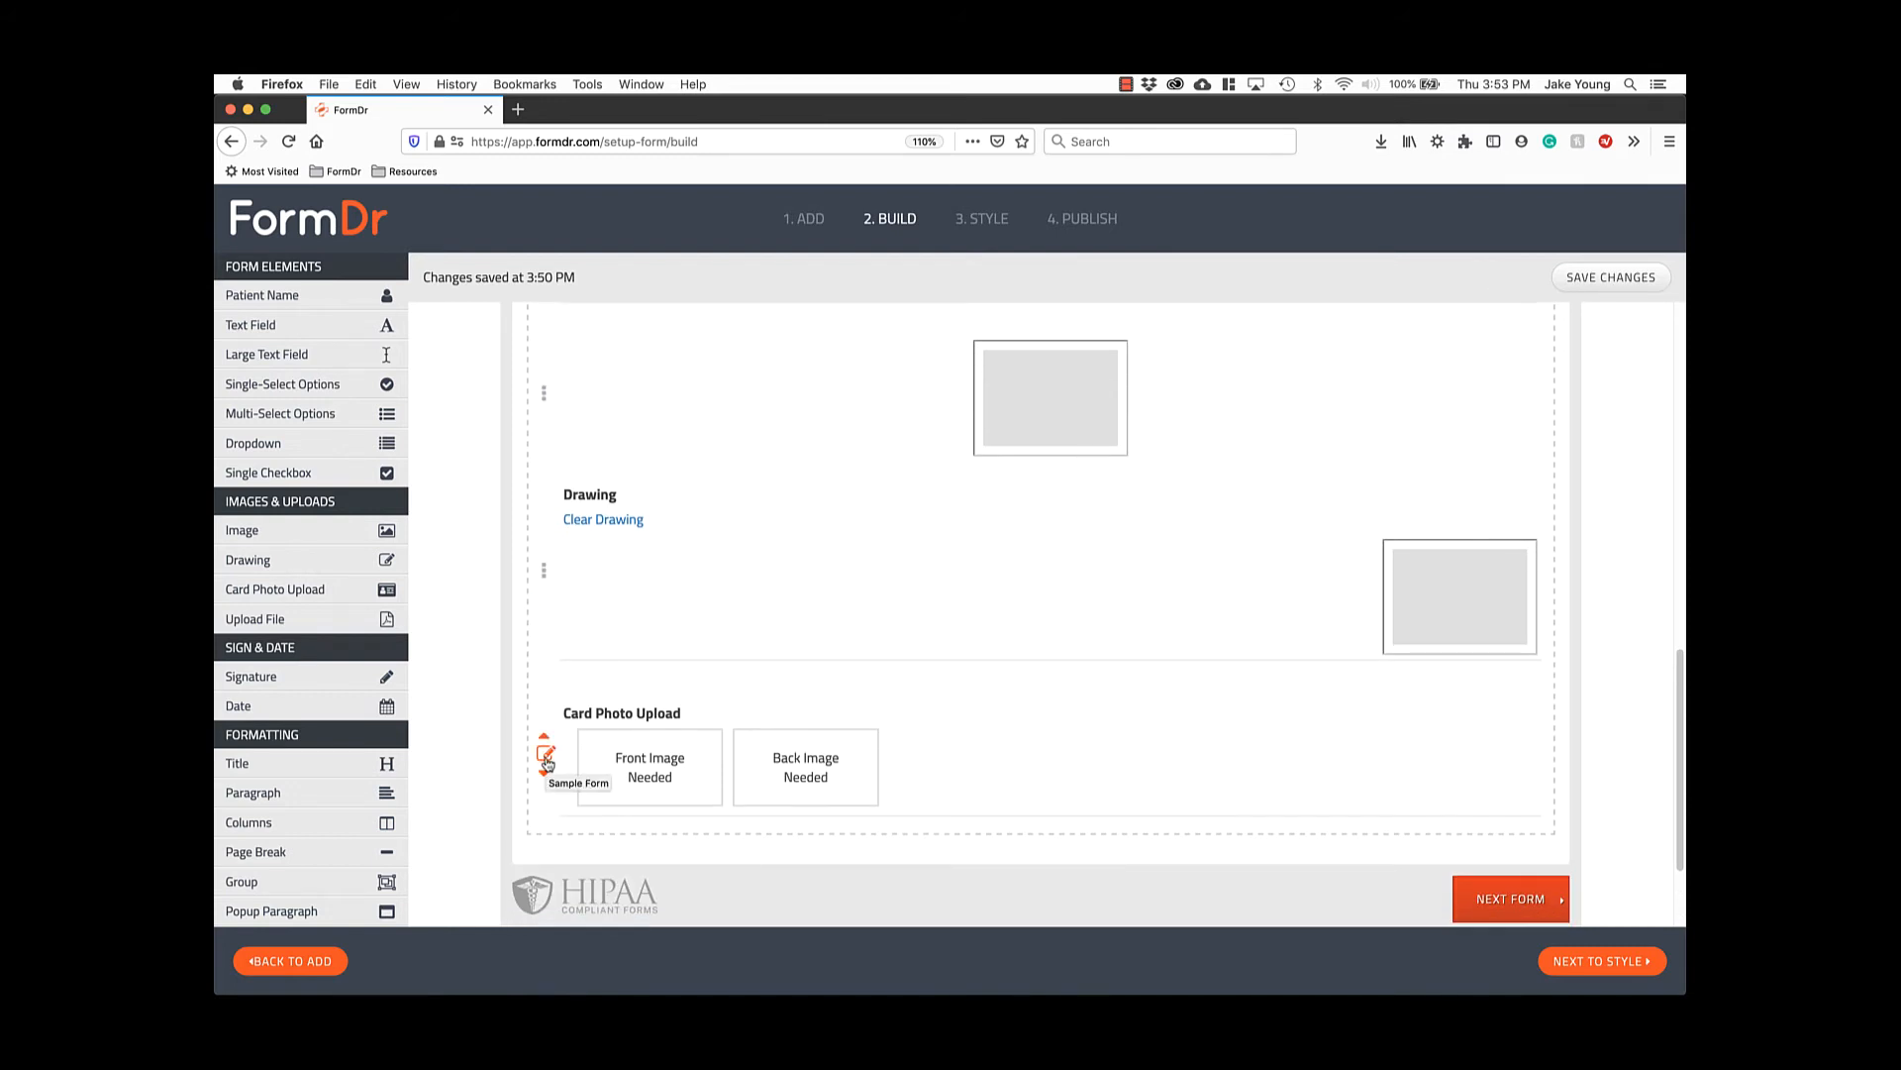
left_click(546, 759)
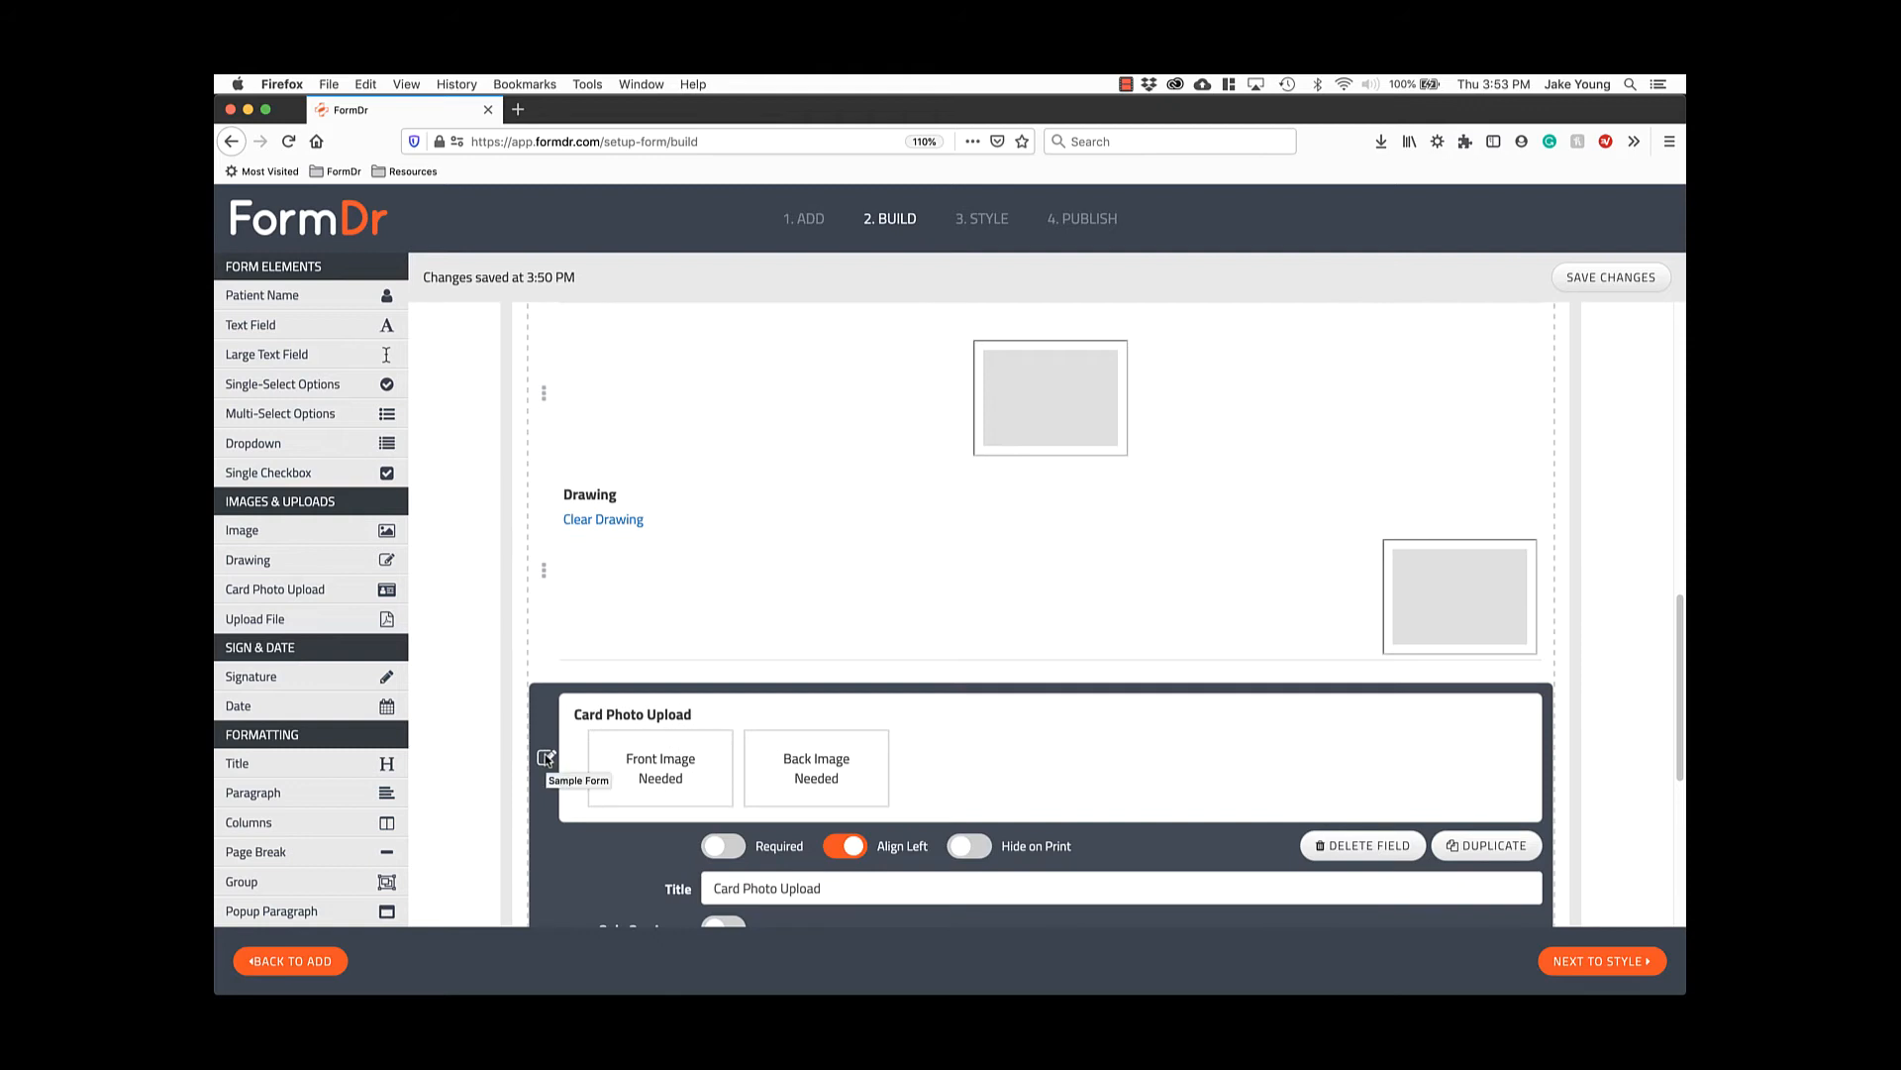
Set the Card Photo Upload to accept only one image.
scroll(546, 760, "down", 5)
scroll(546, 759, "up", 2)
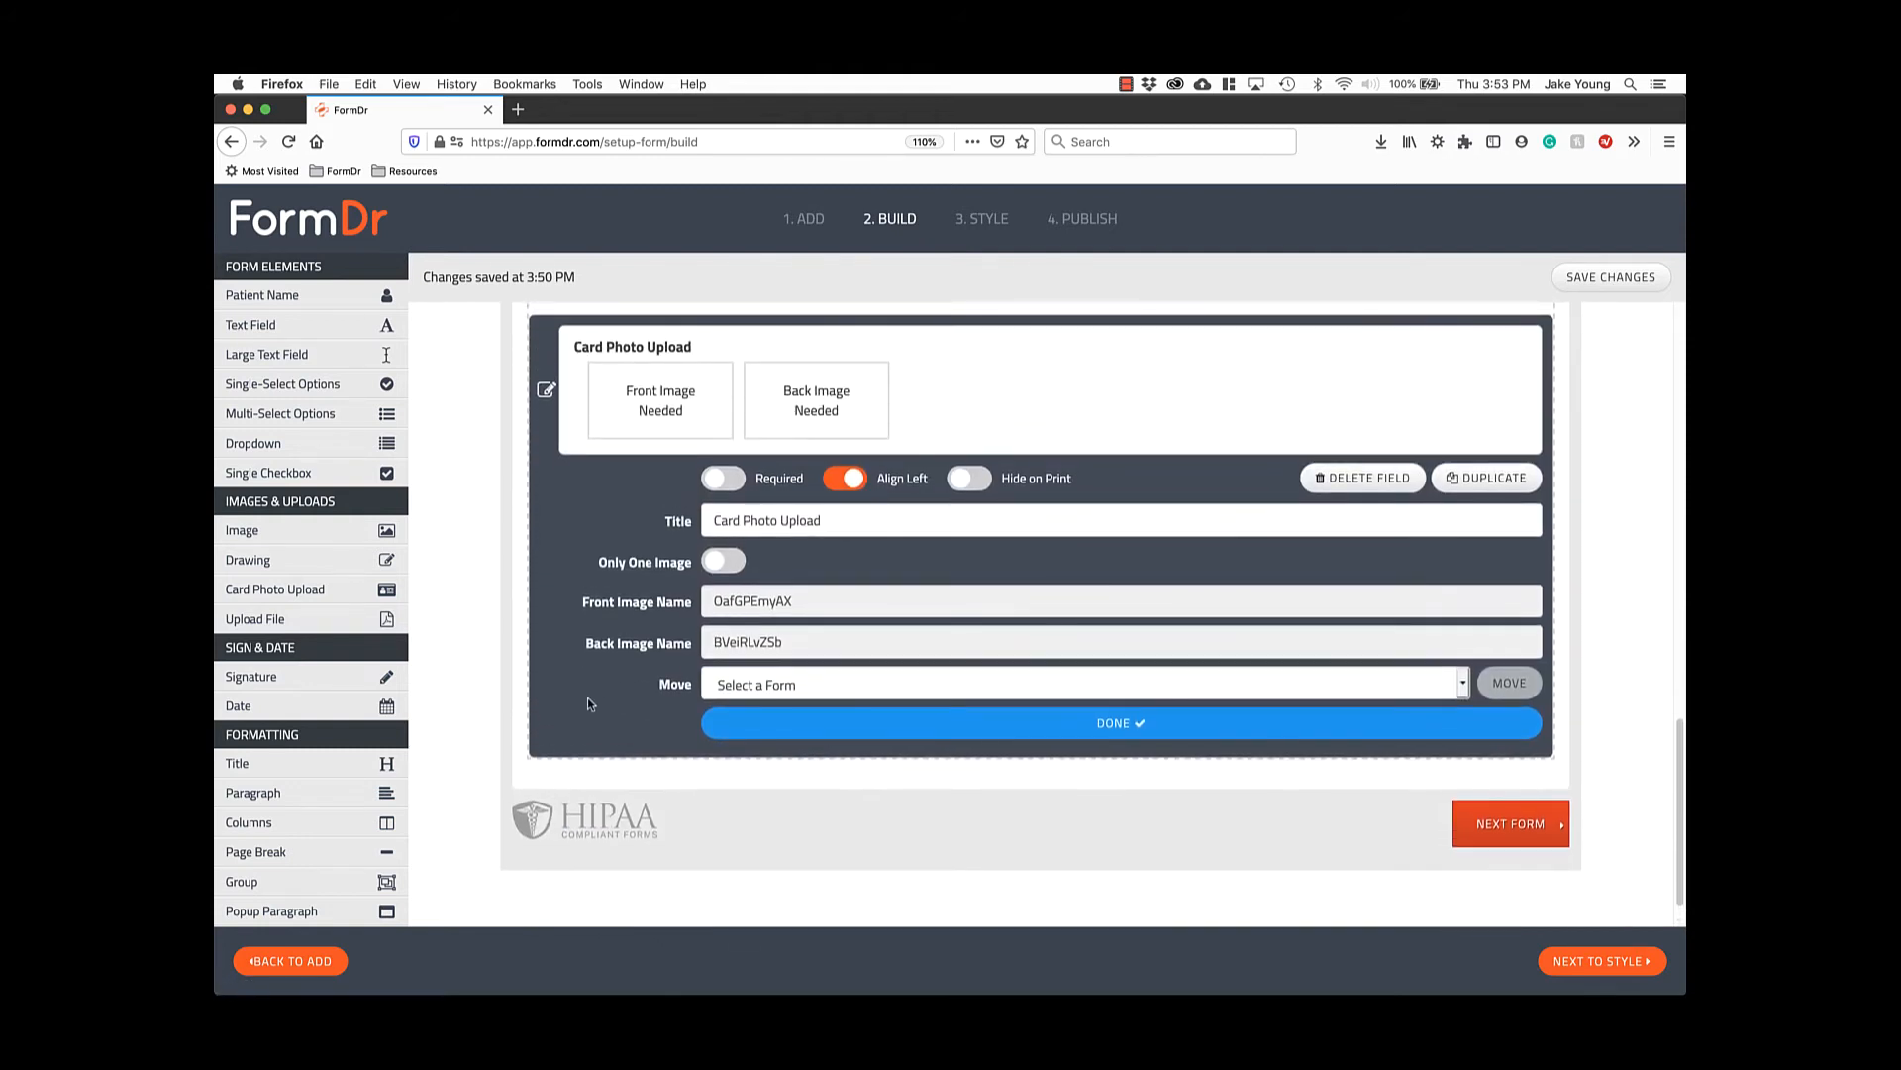
left_click(723, 564)
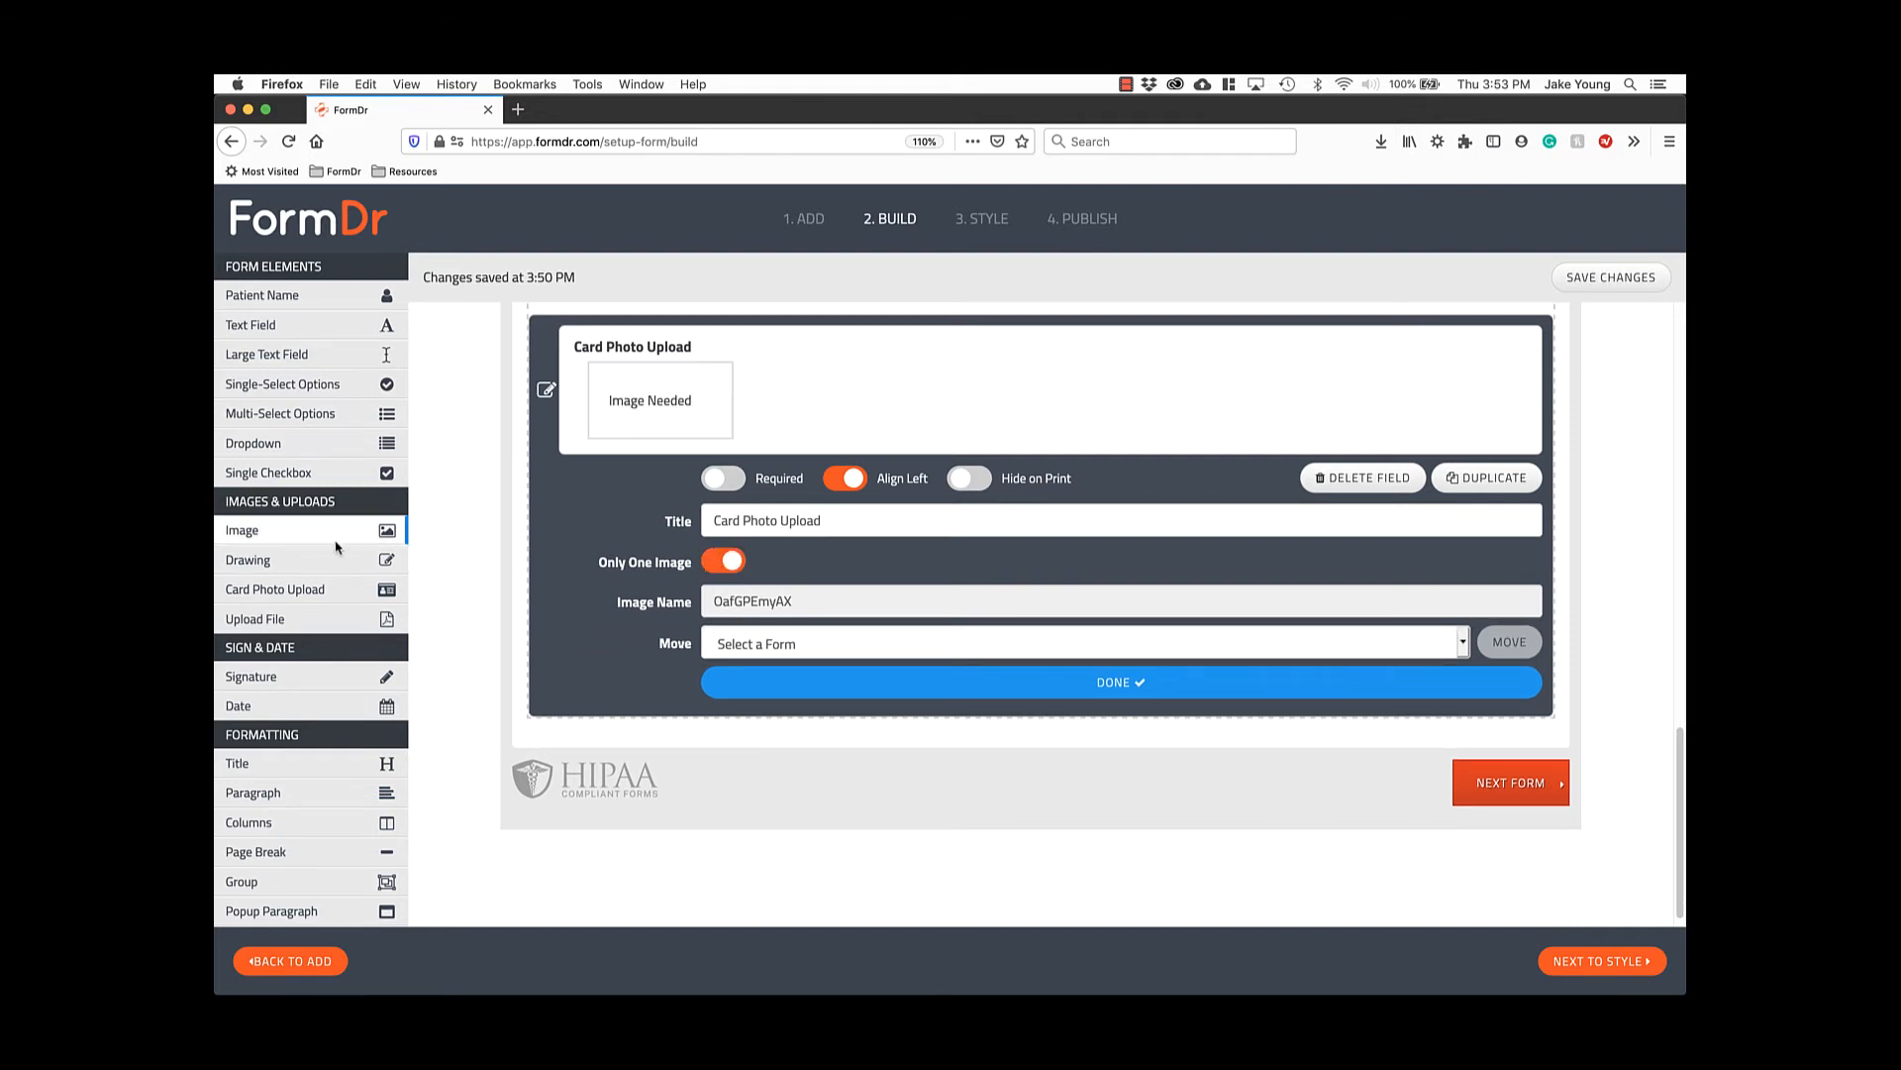
Append Upload File, Signature, Date, Title and Paragraph elements below the card upload.
left_click(298, 619)
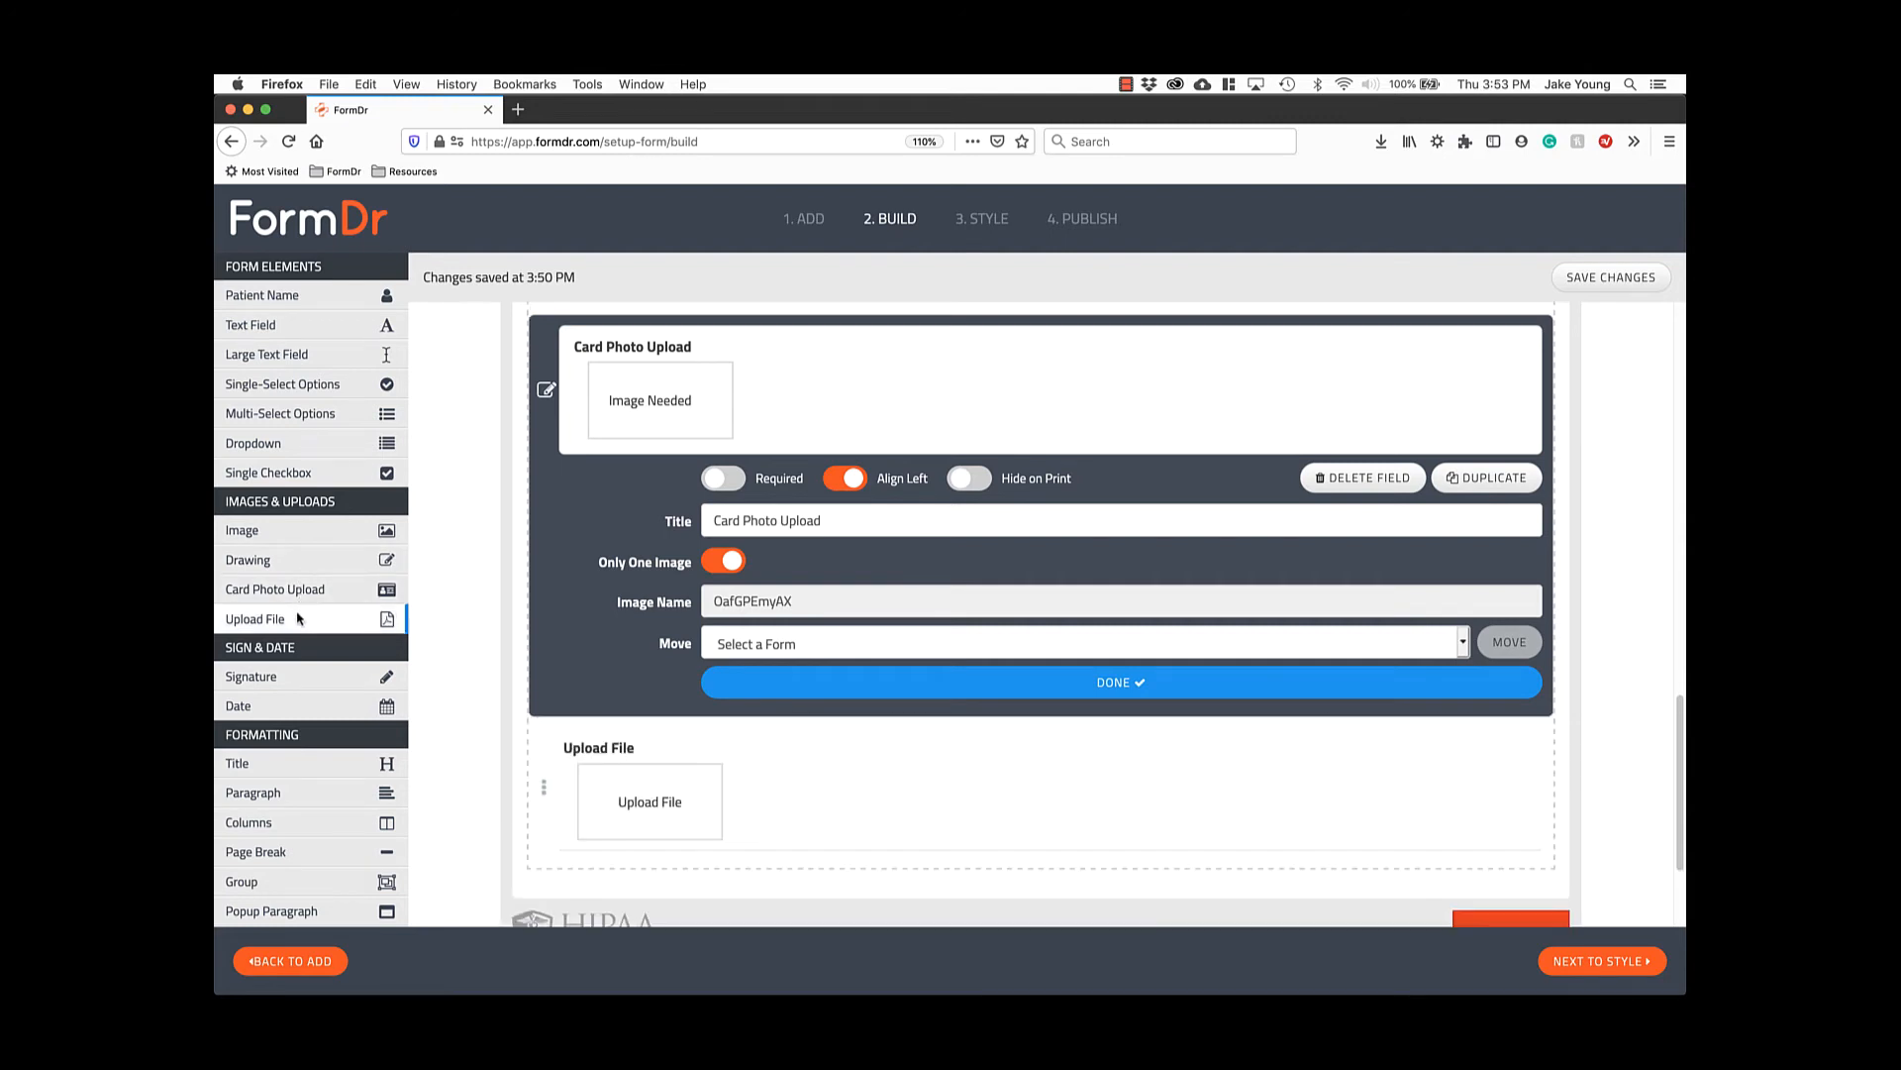
scroll(608, 674, "down", 3)
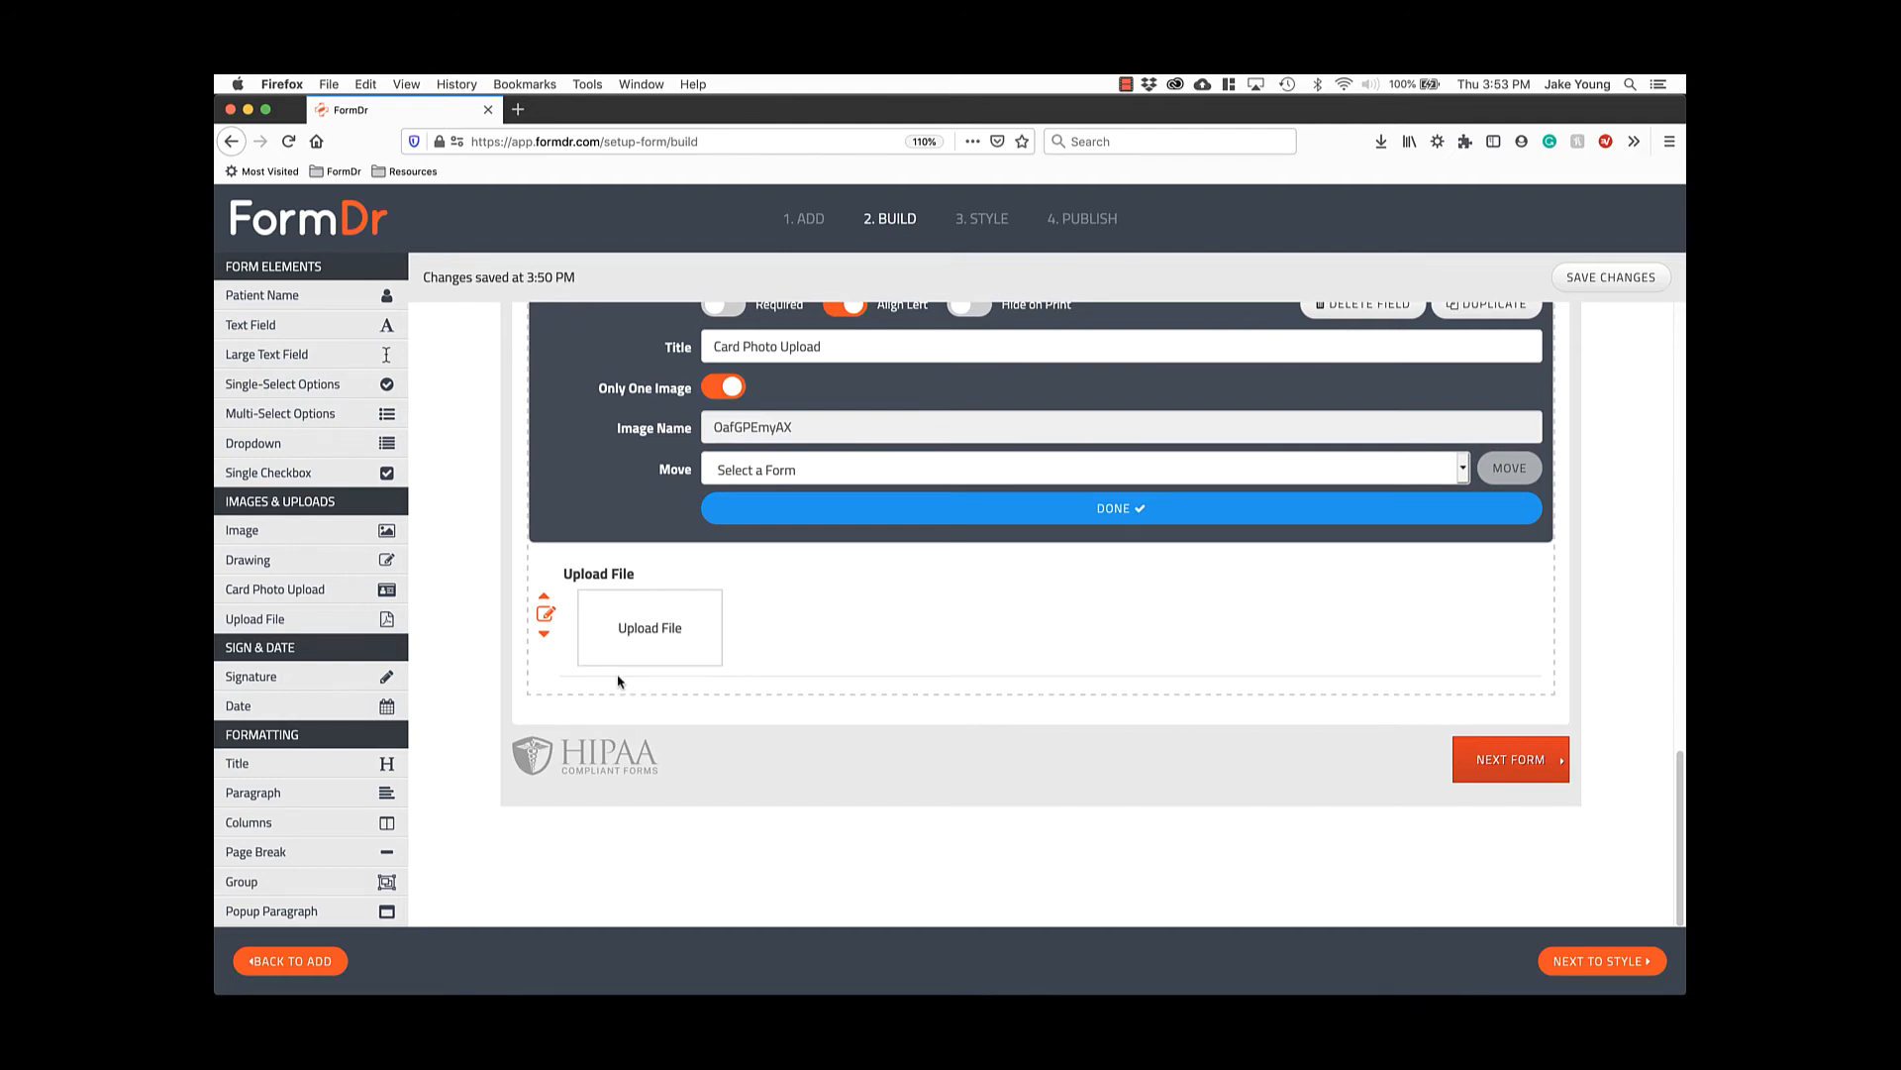
left_click(350, 688)
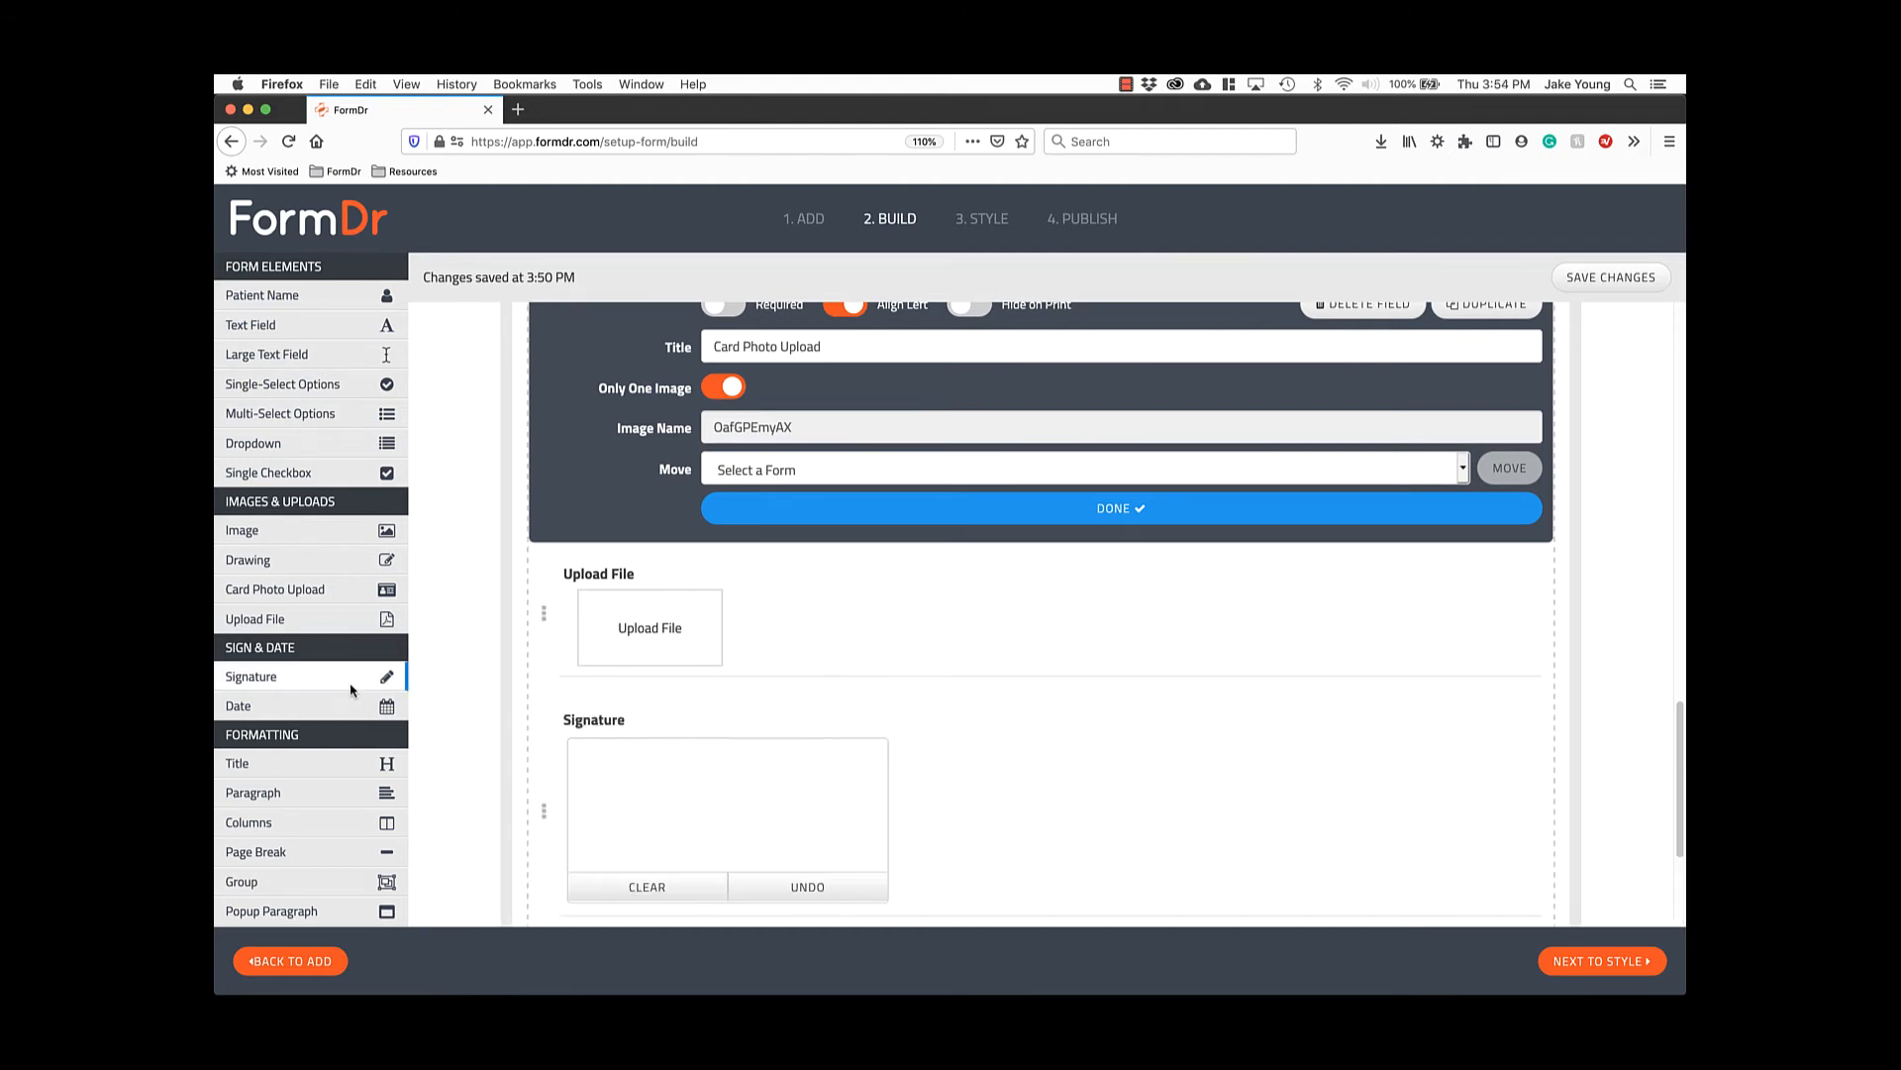
left_click(349, 707)
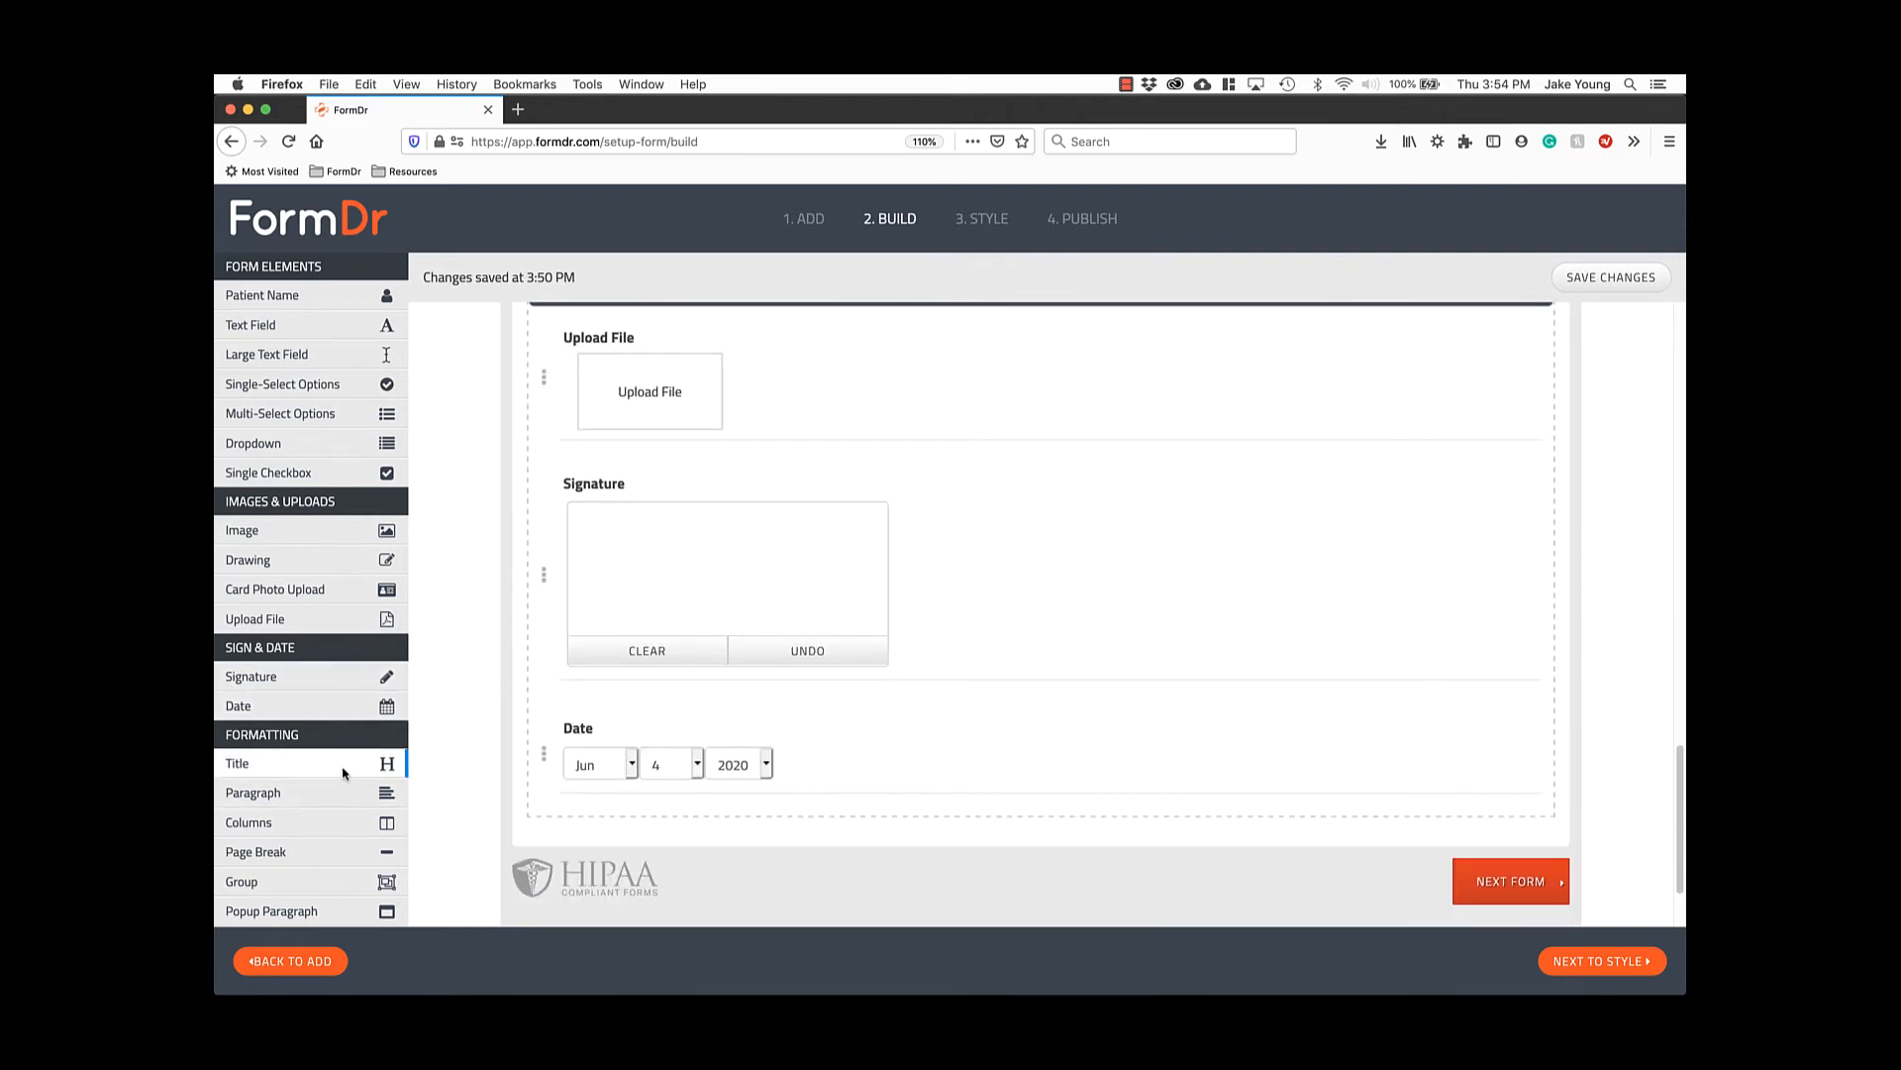
left_click(281, 765)
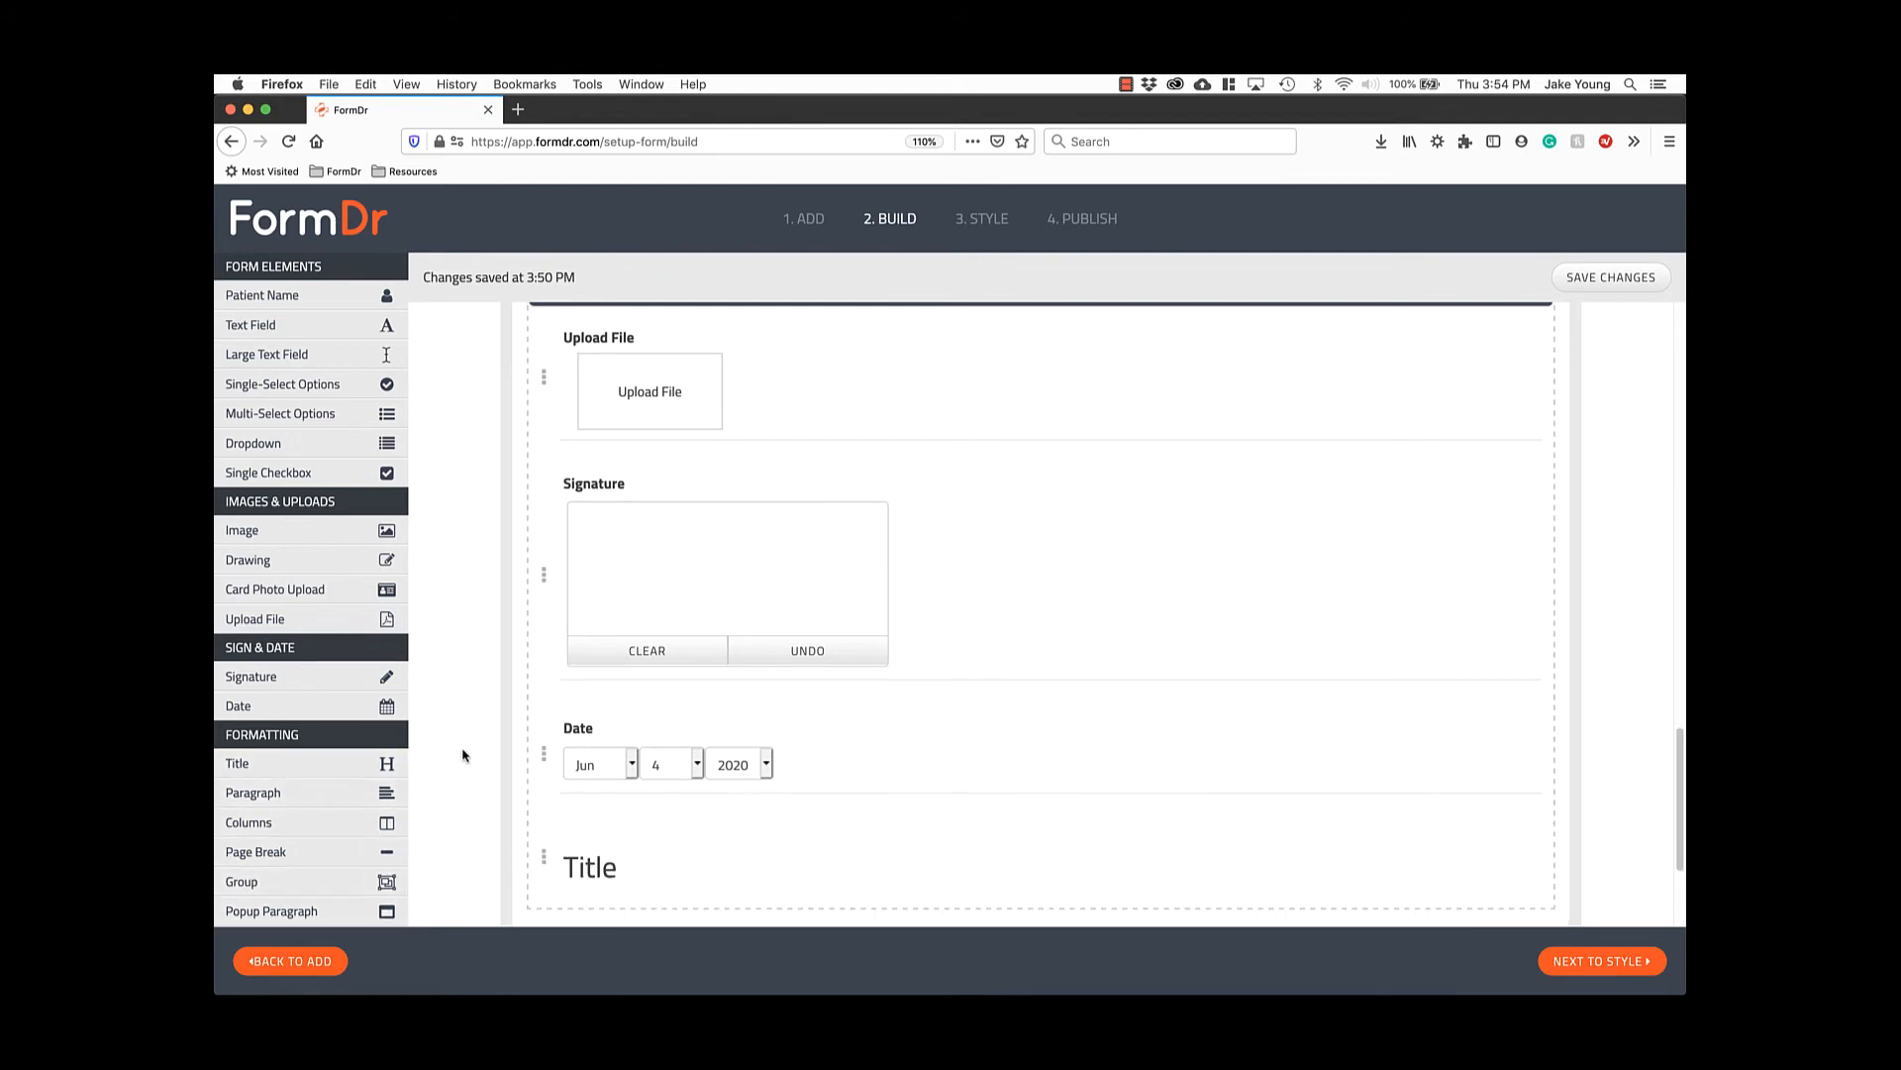
scroll(595, 762, "down", 2)
scroll(607, 771, "down", 2)
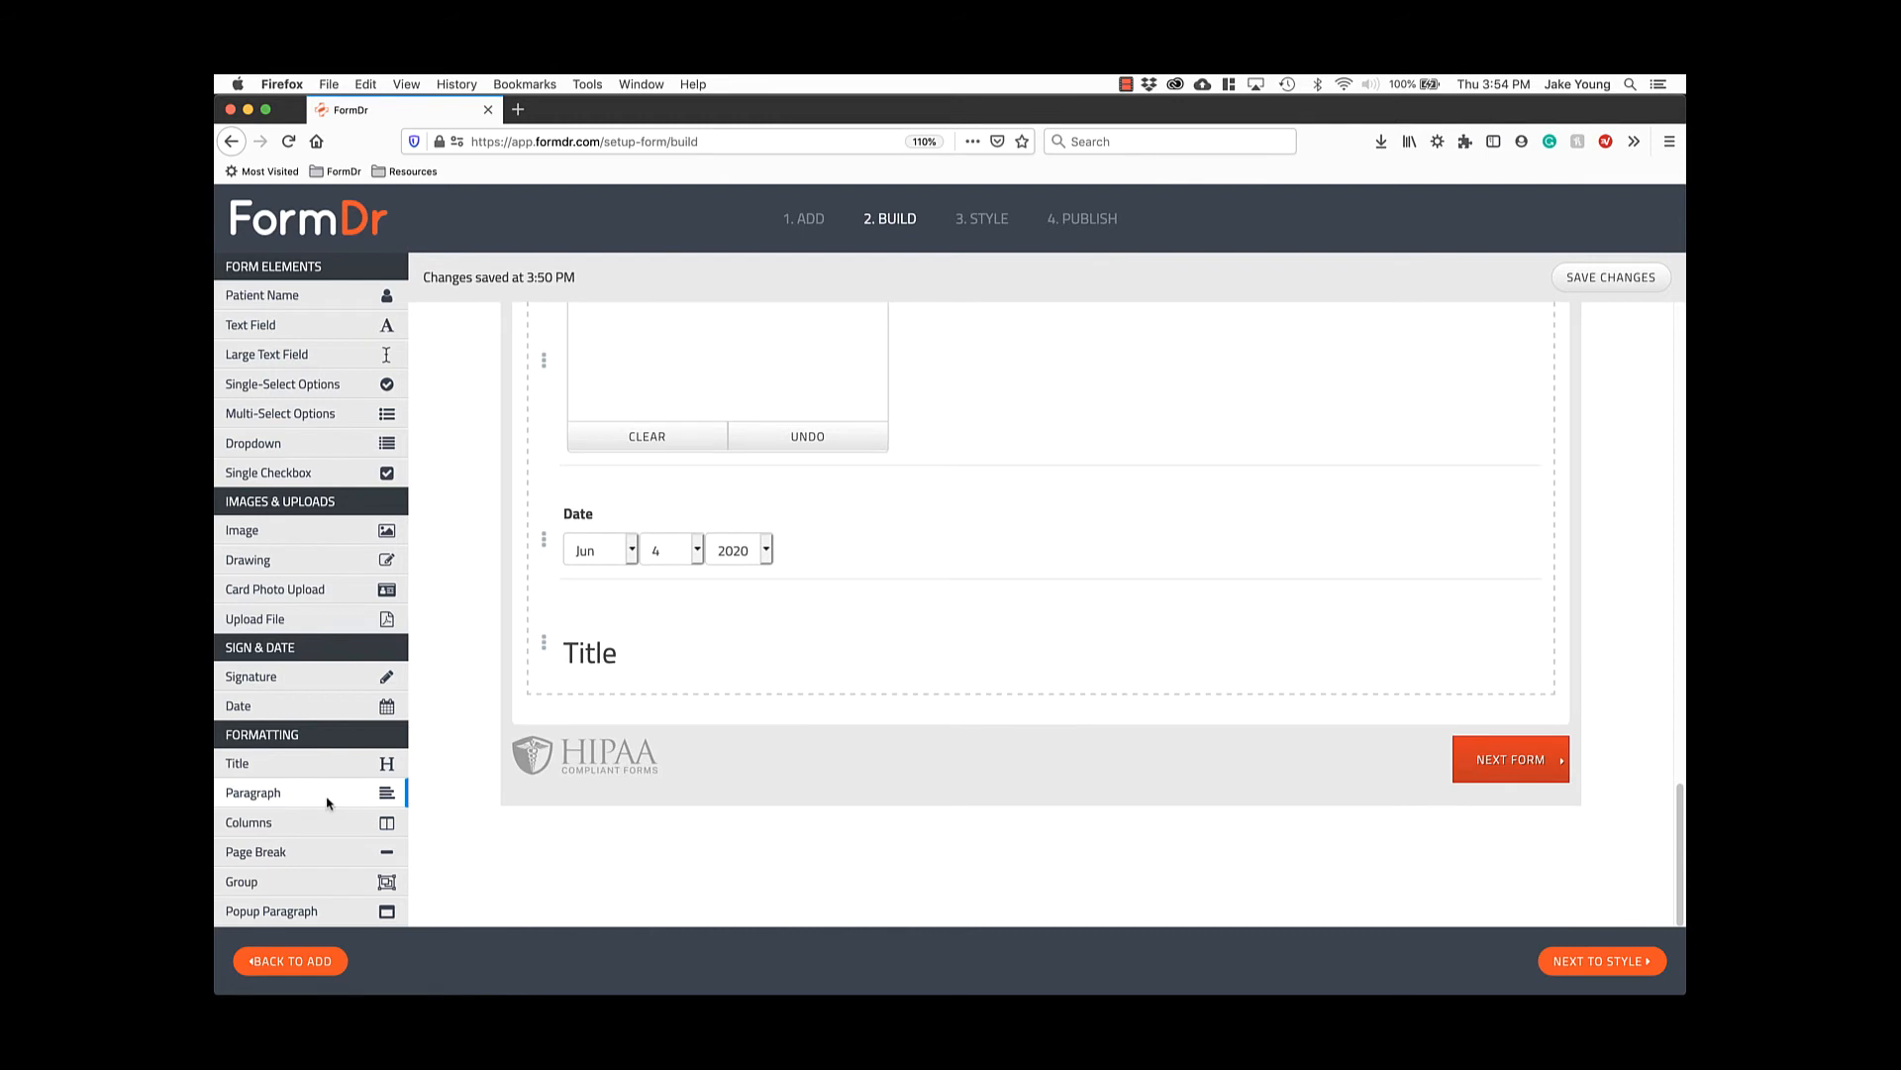
left_click(326, 802)
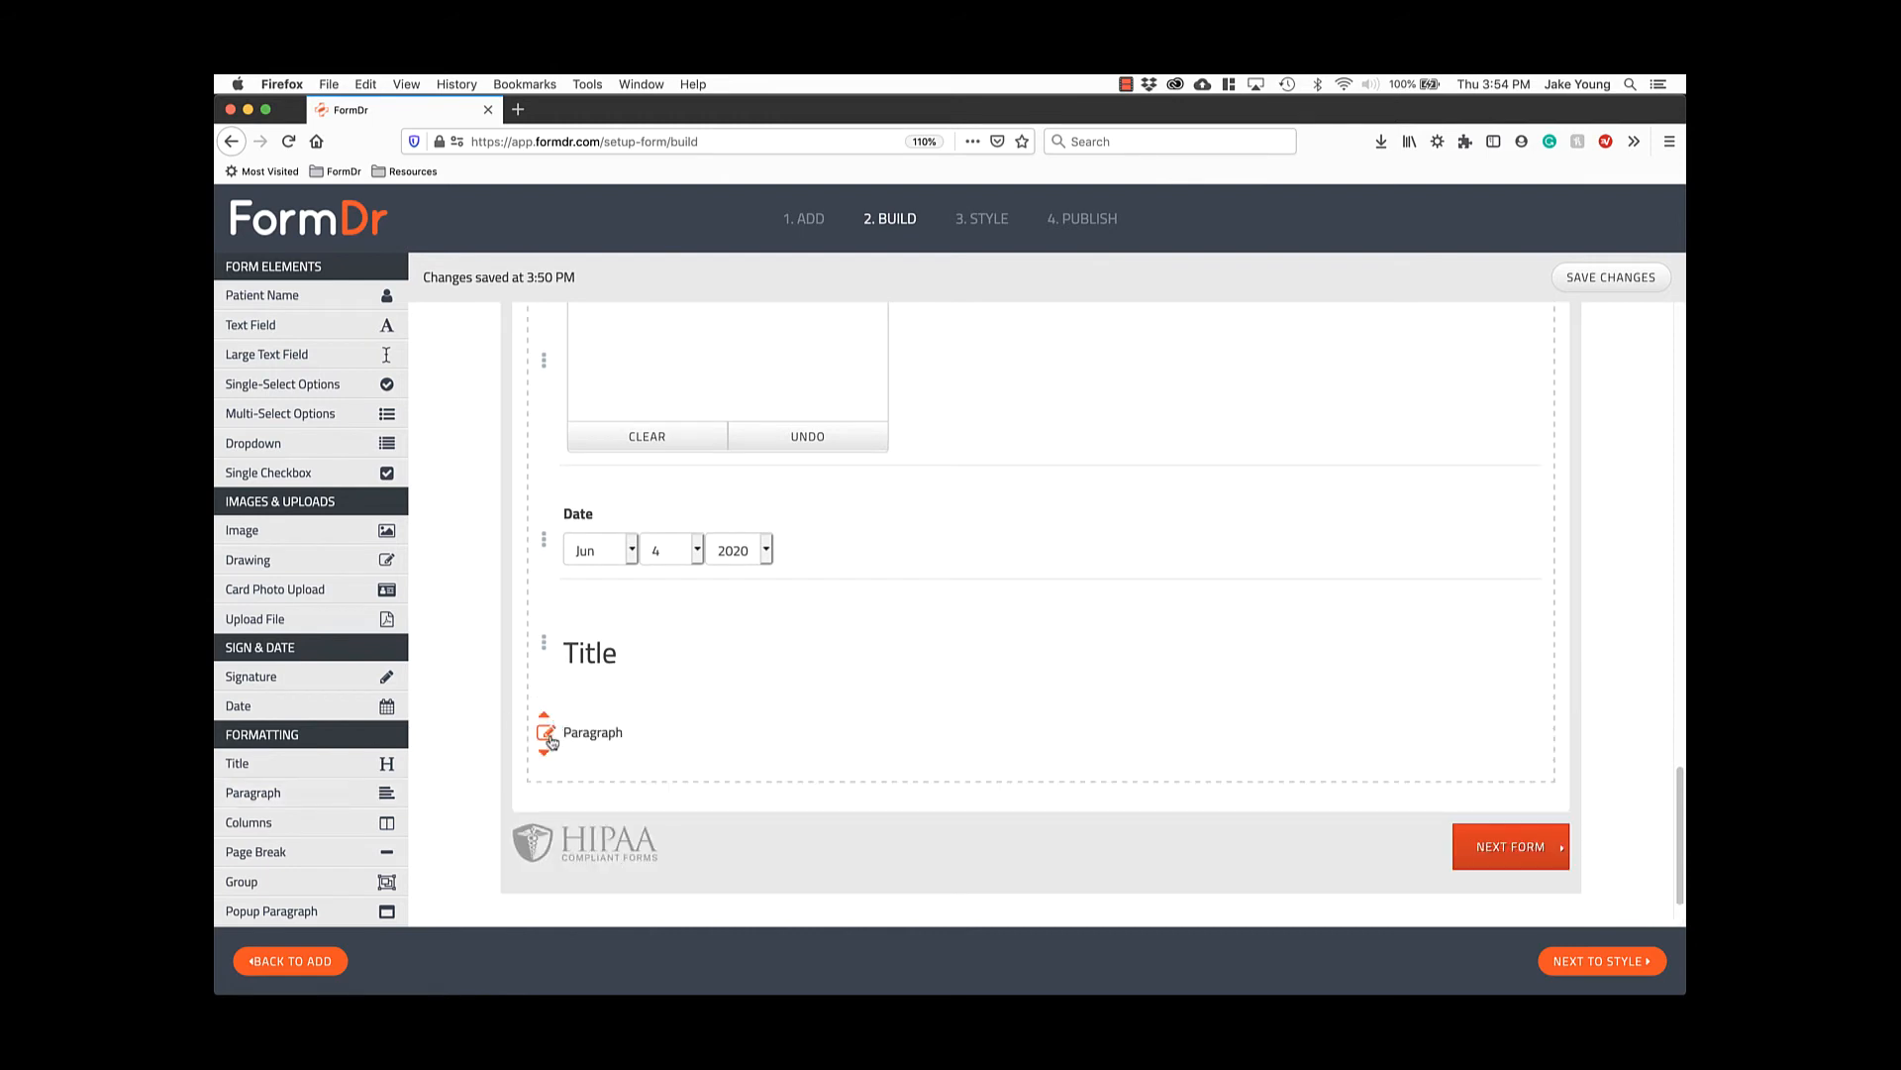
Edit the Paragraph element's text in its editor.
left_click(545, 735)
scroll(578, 721, "down", 4)
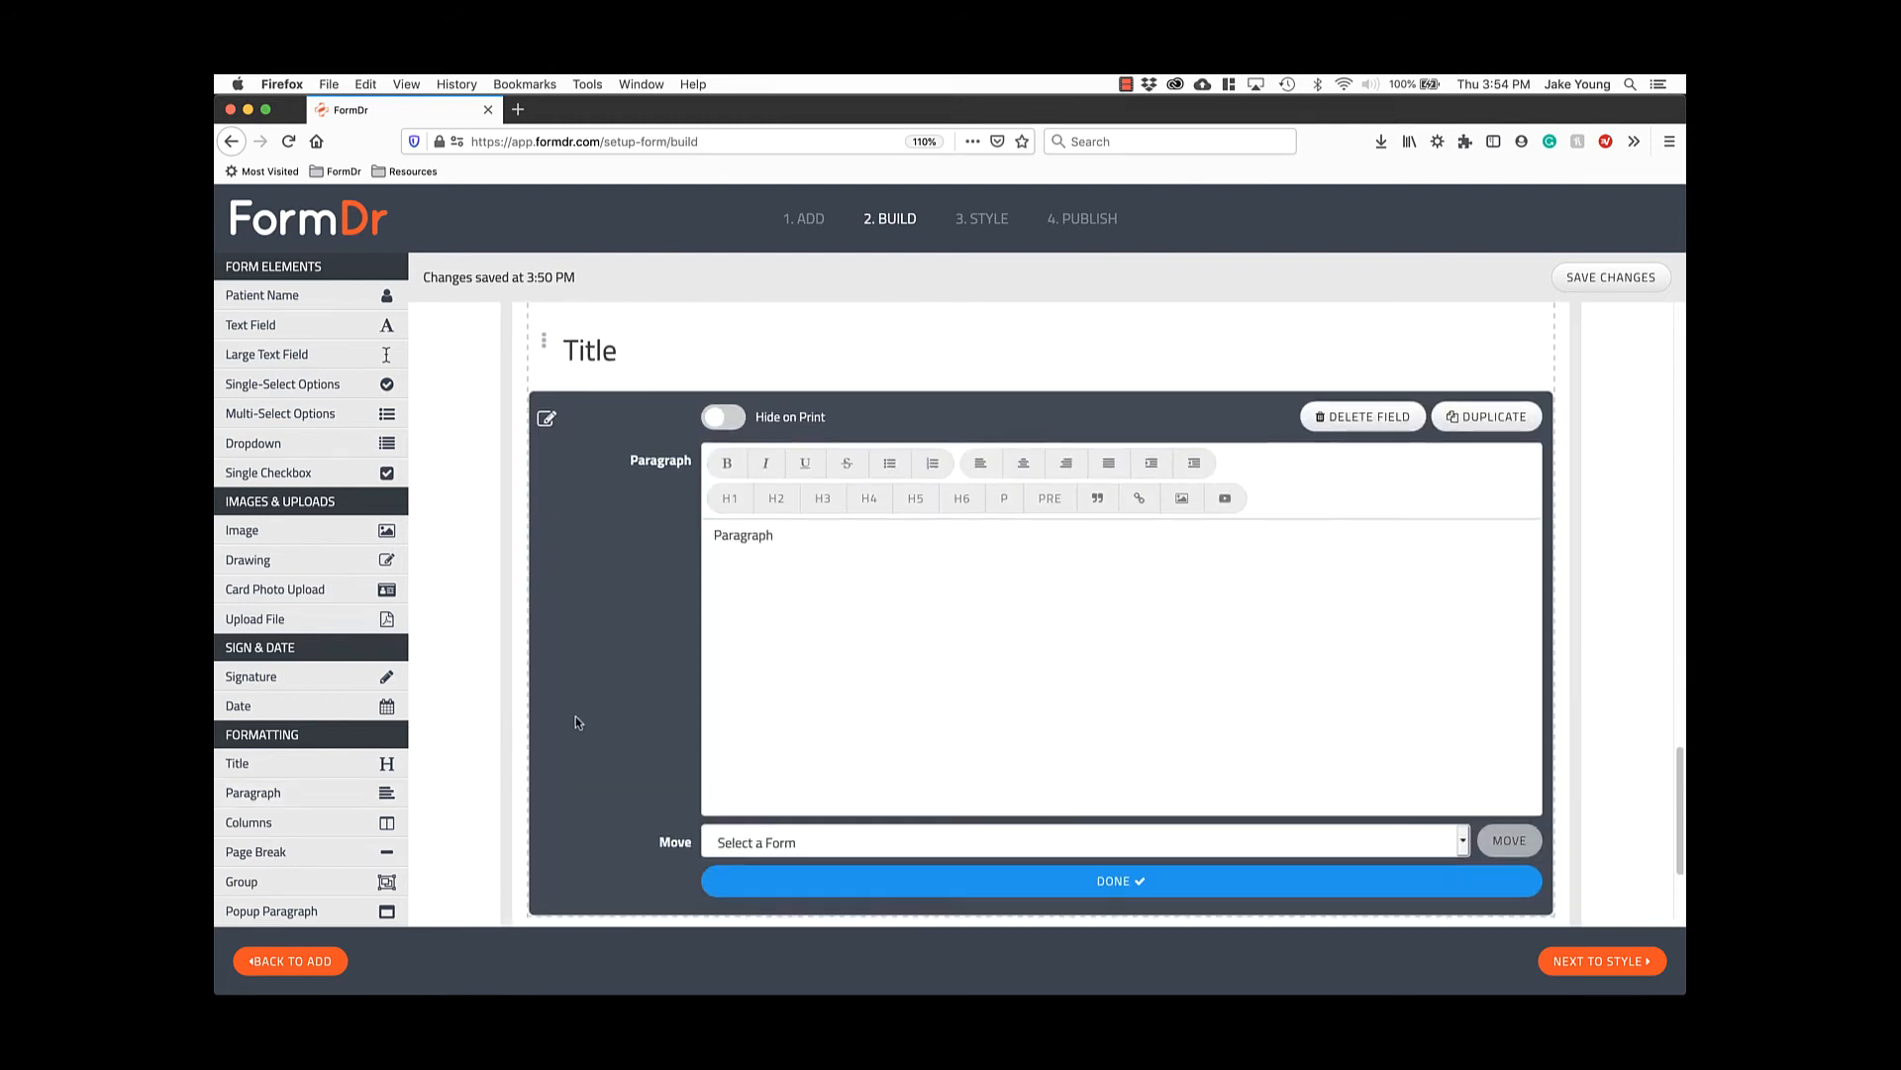
left_click(945, 630)
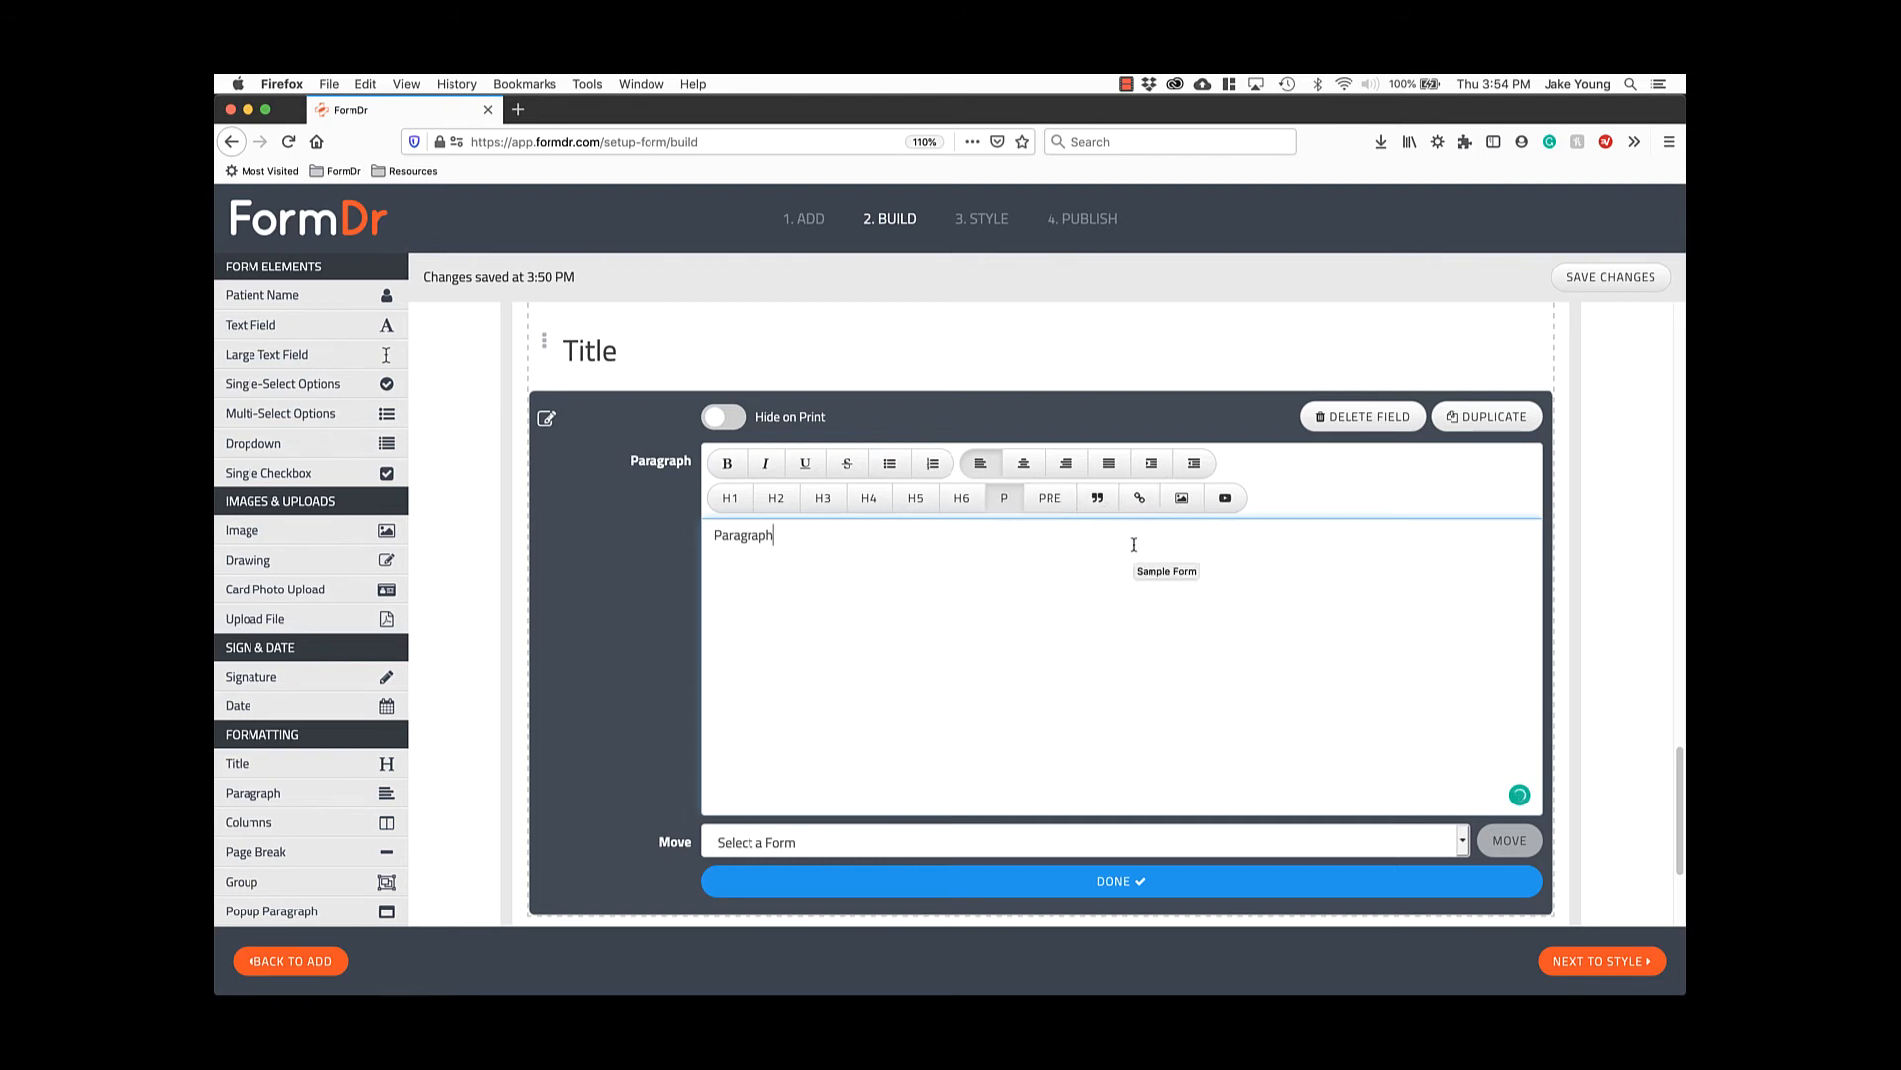
scroll(1133, 546, "down", 3)
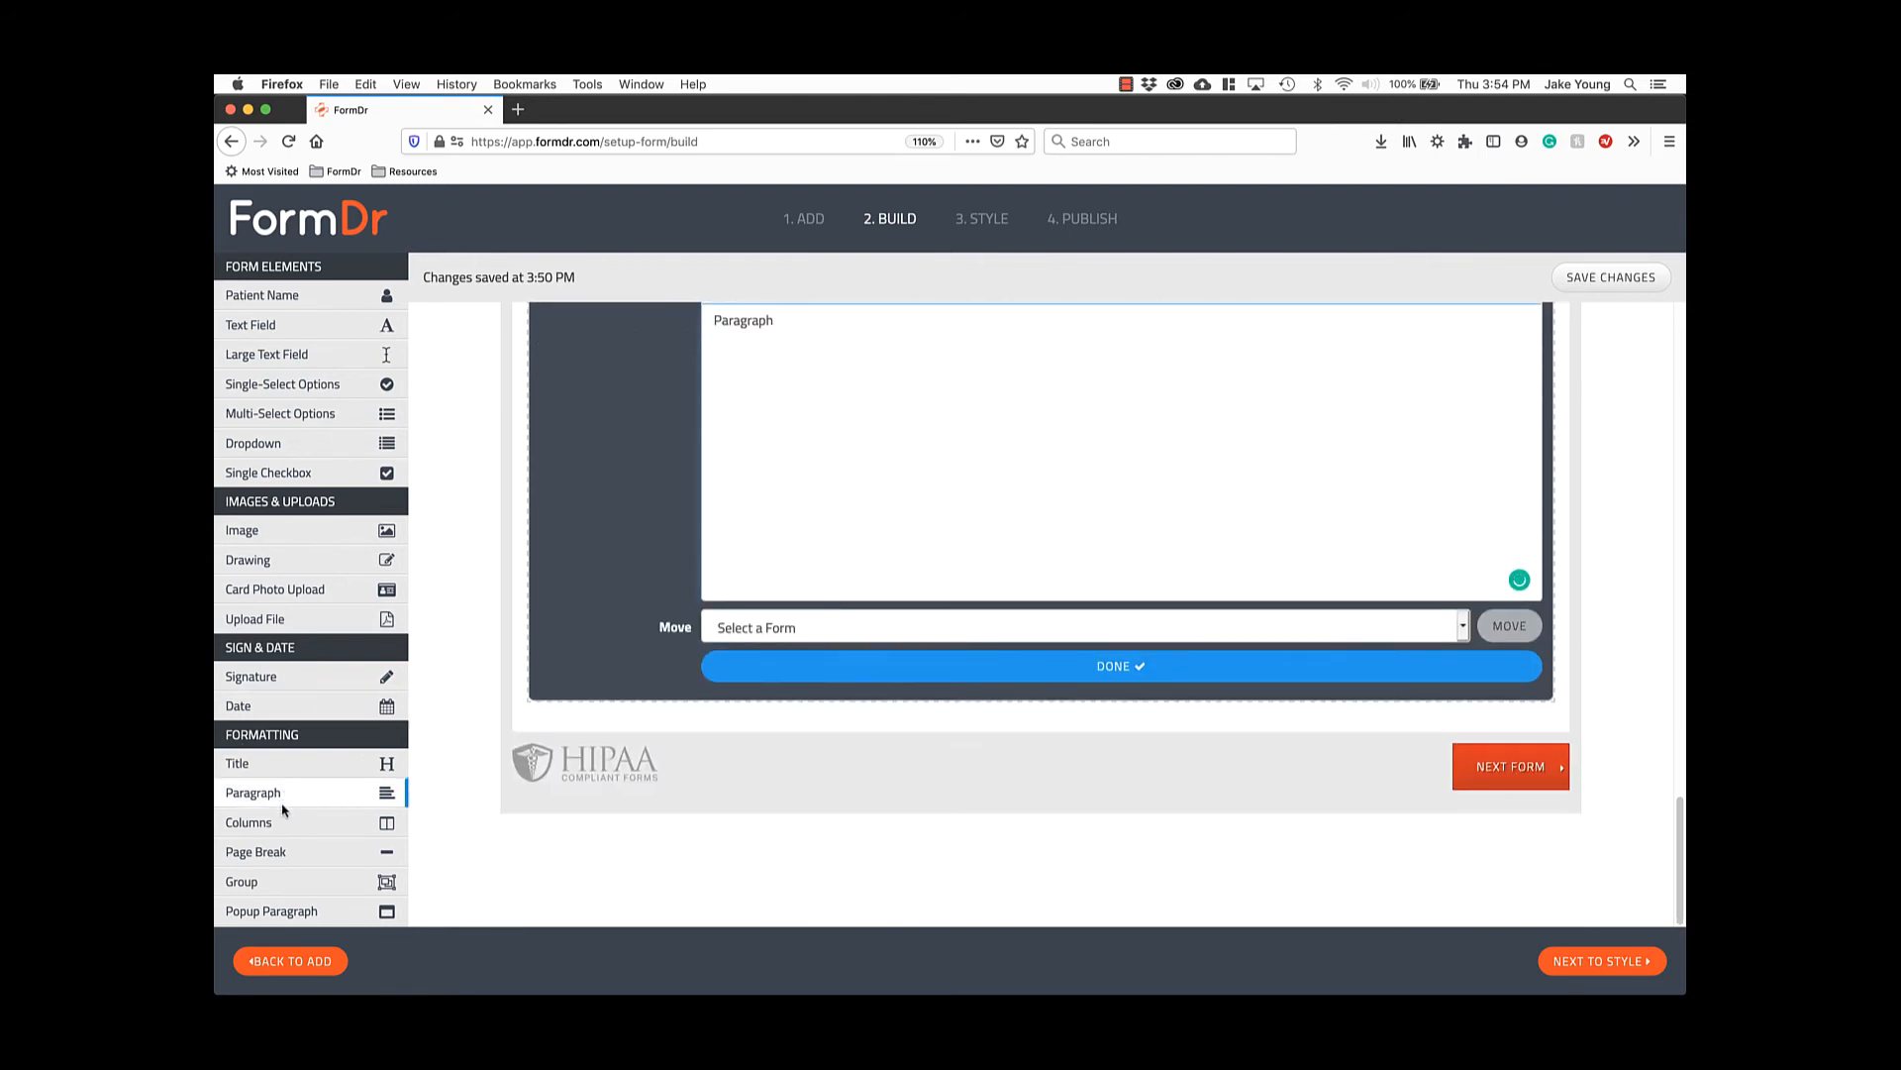
left_click(778, 671)
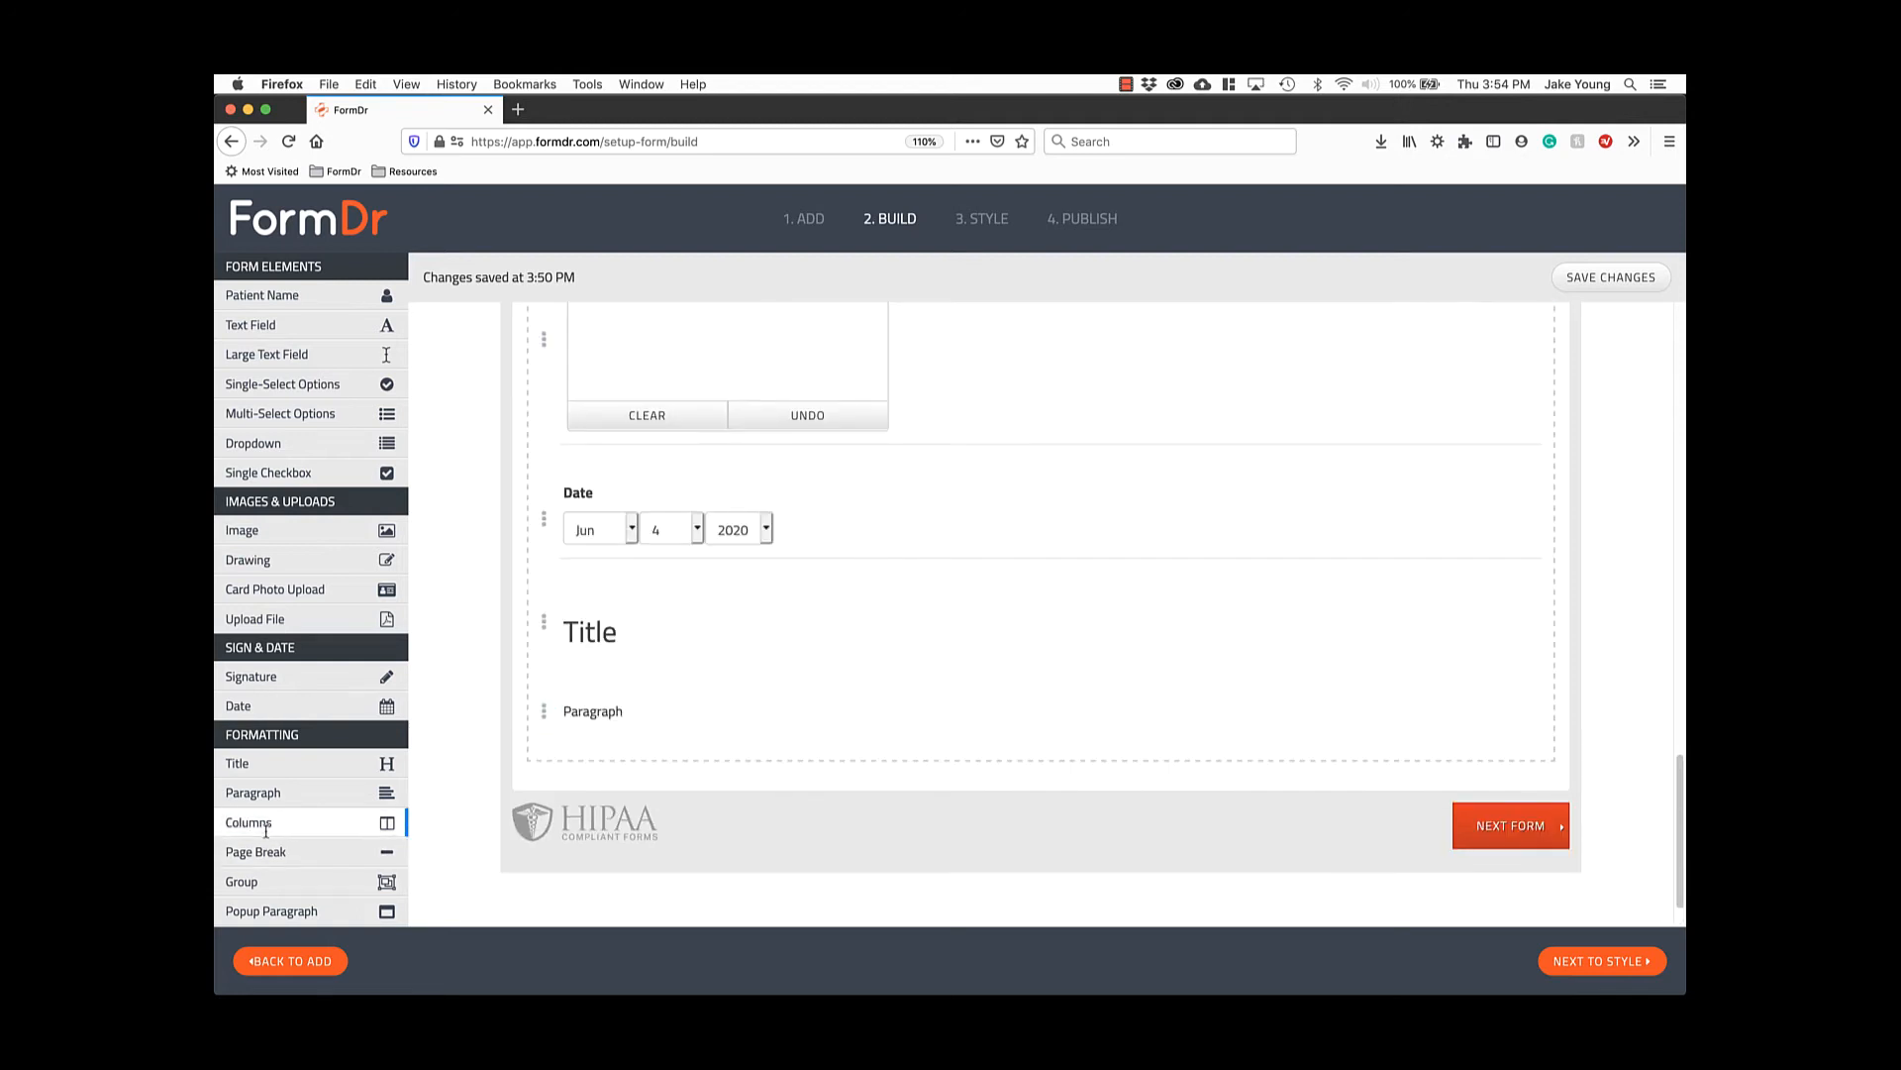
Add a two-column row holding the Paragraph and Title side by side.
left_click_drag(285, 830, 645, 736)
scroll(641, 792, "down", 3)
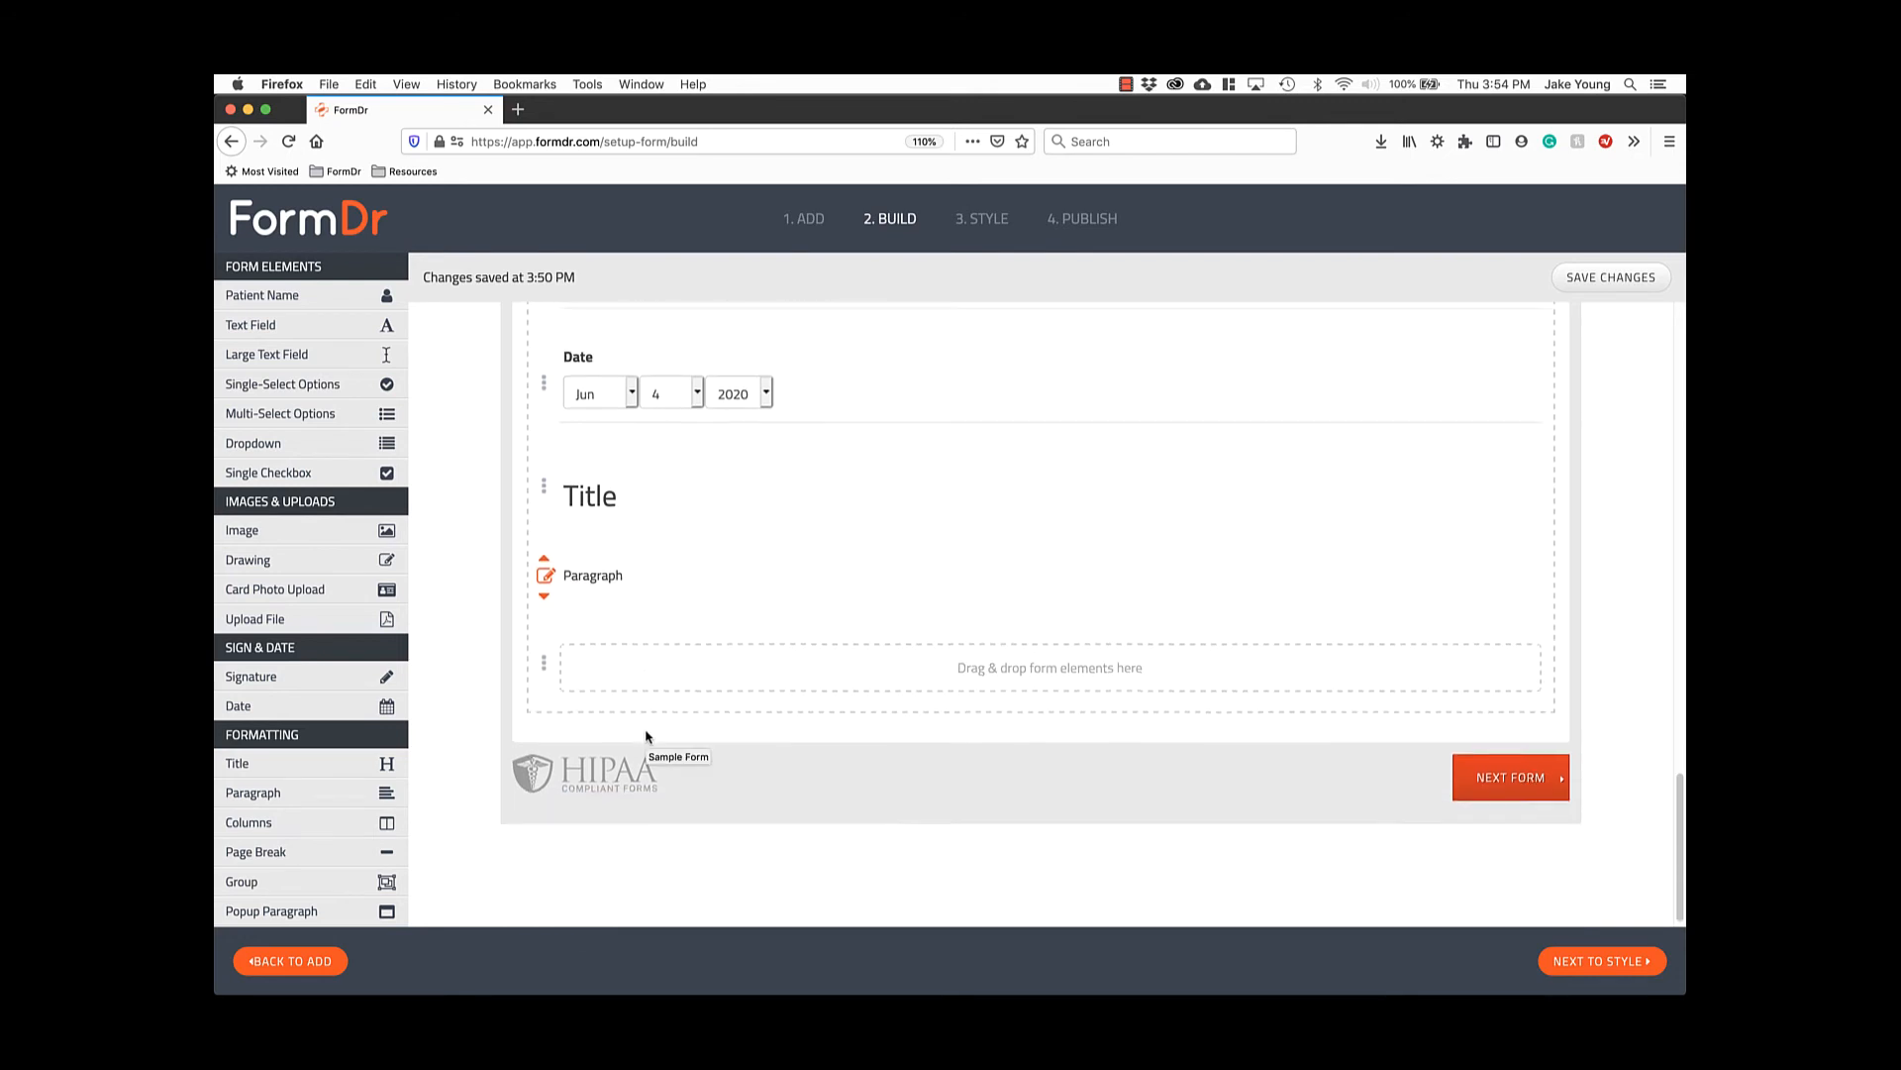
left_click_drag(551, 564, 1168, 664)
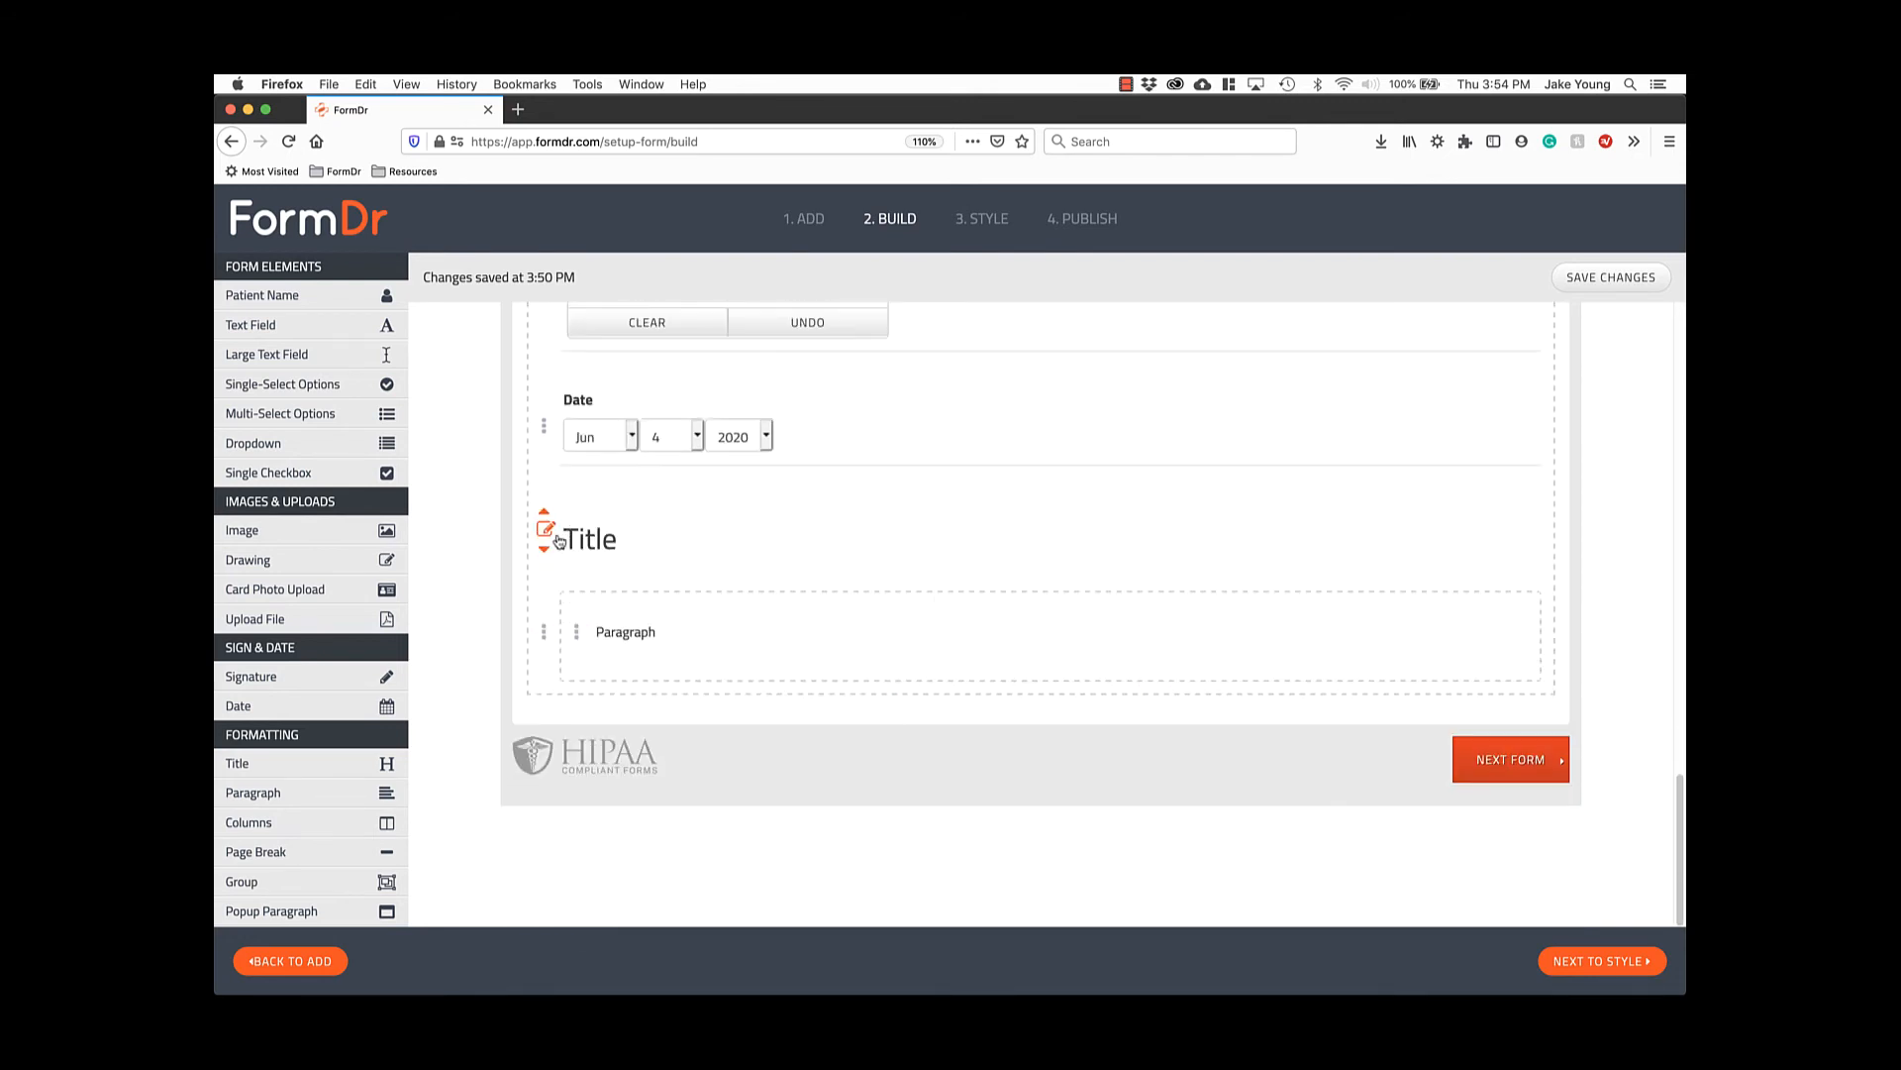
left_click_drag(544, 532, 1031, 666)
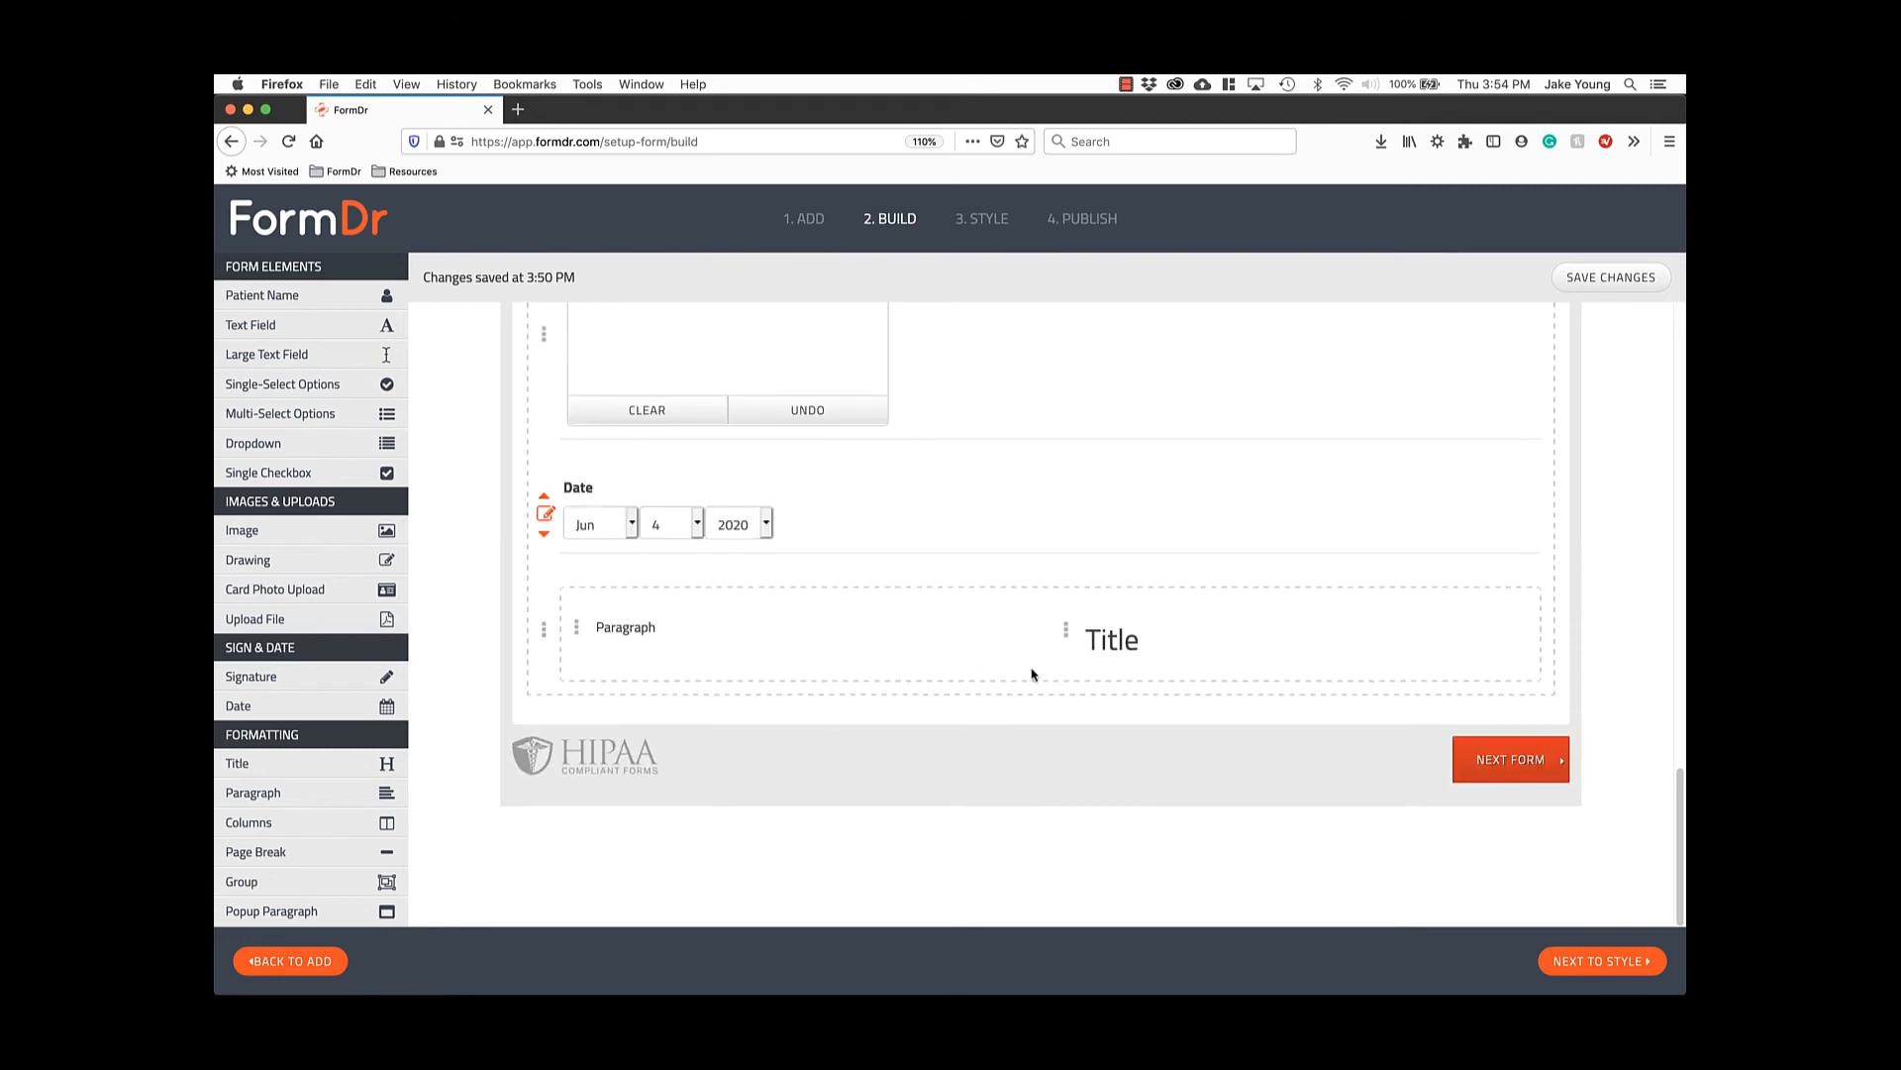
left_click(546, 630)
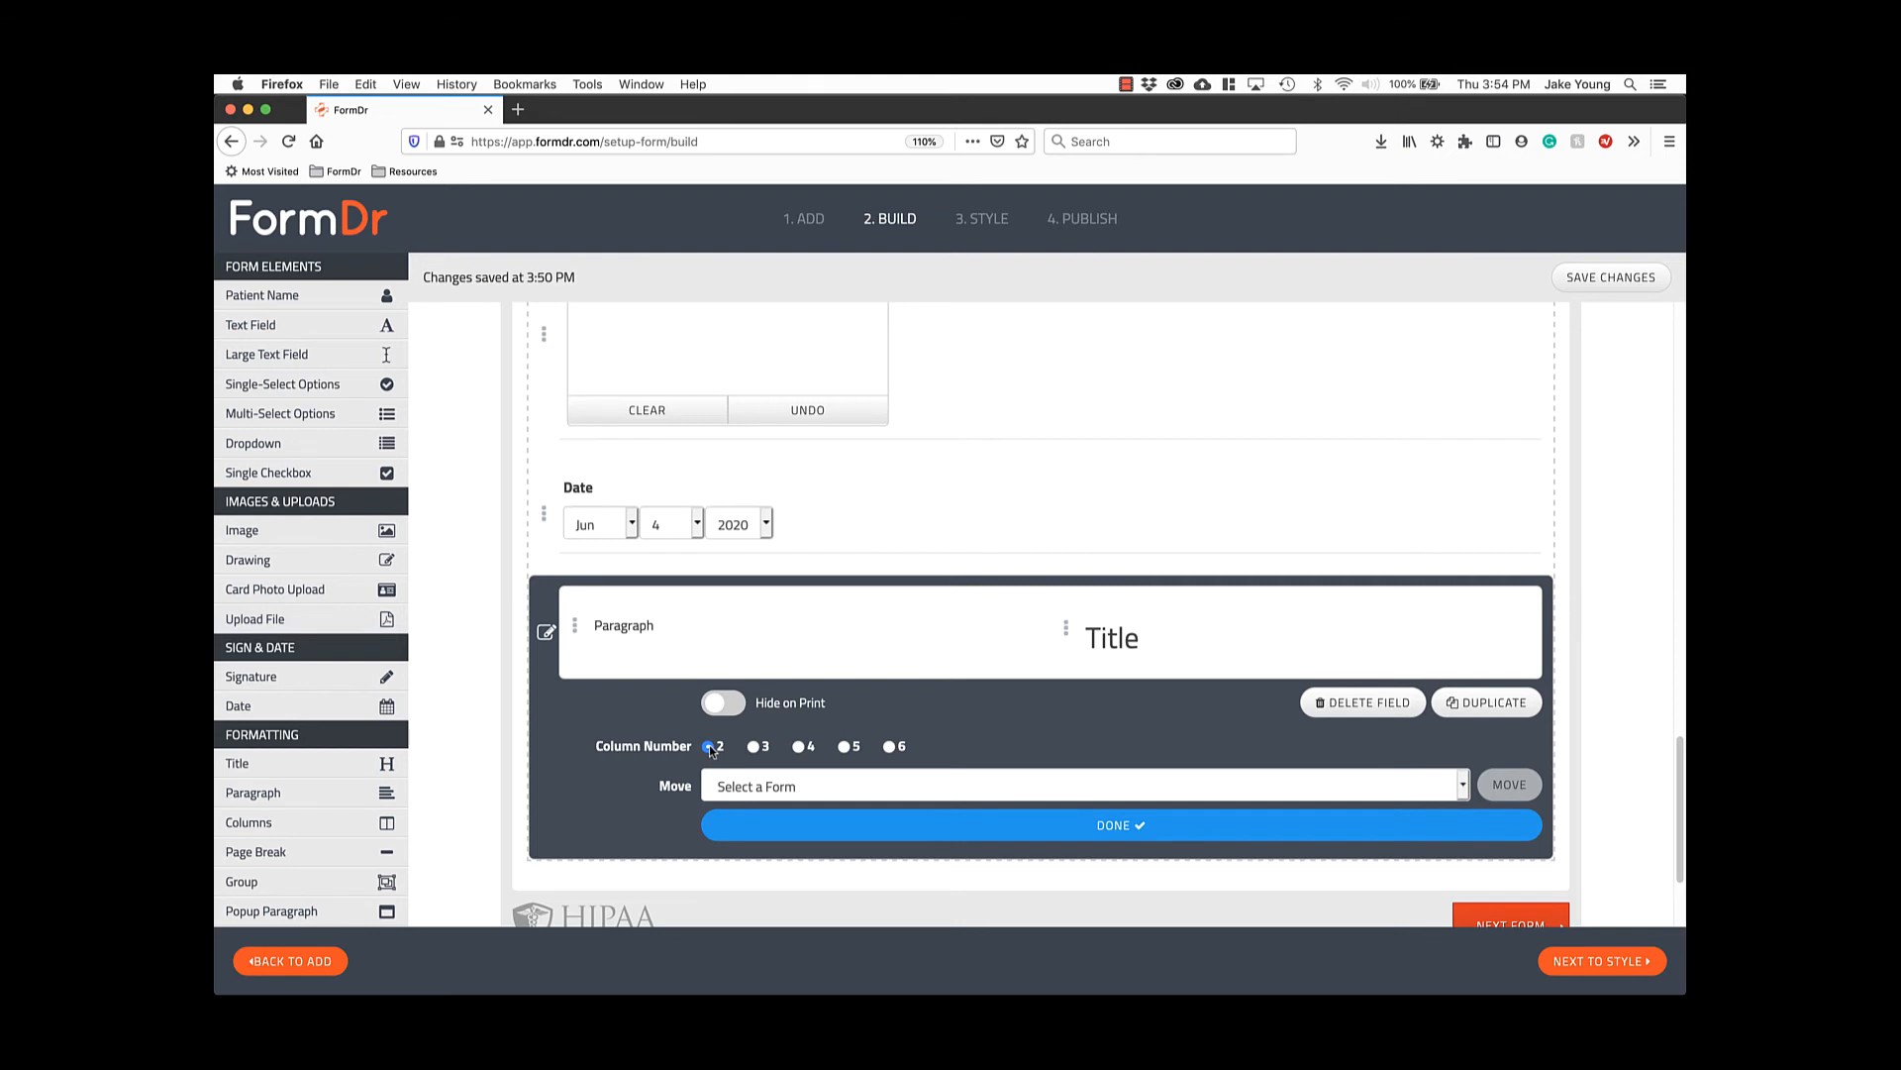
left_click(812, 821)
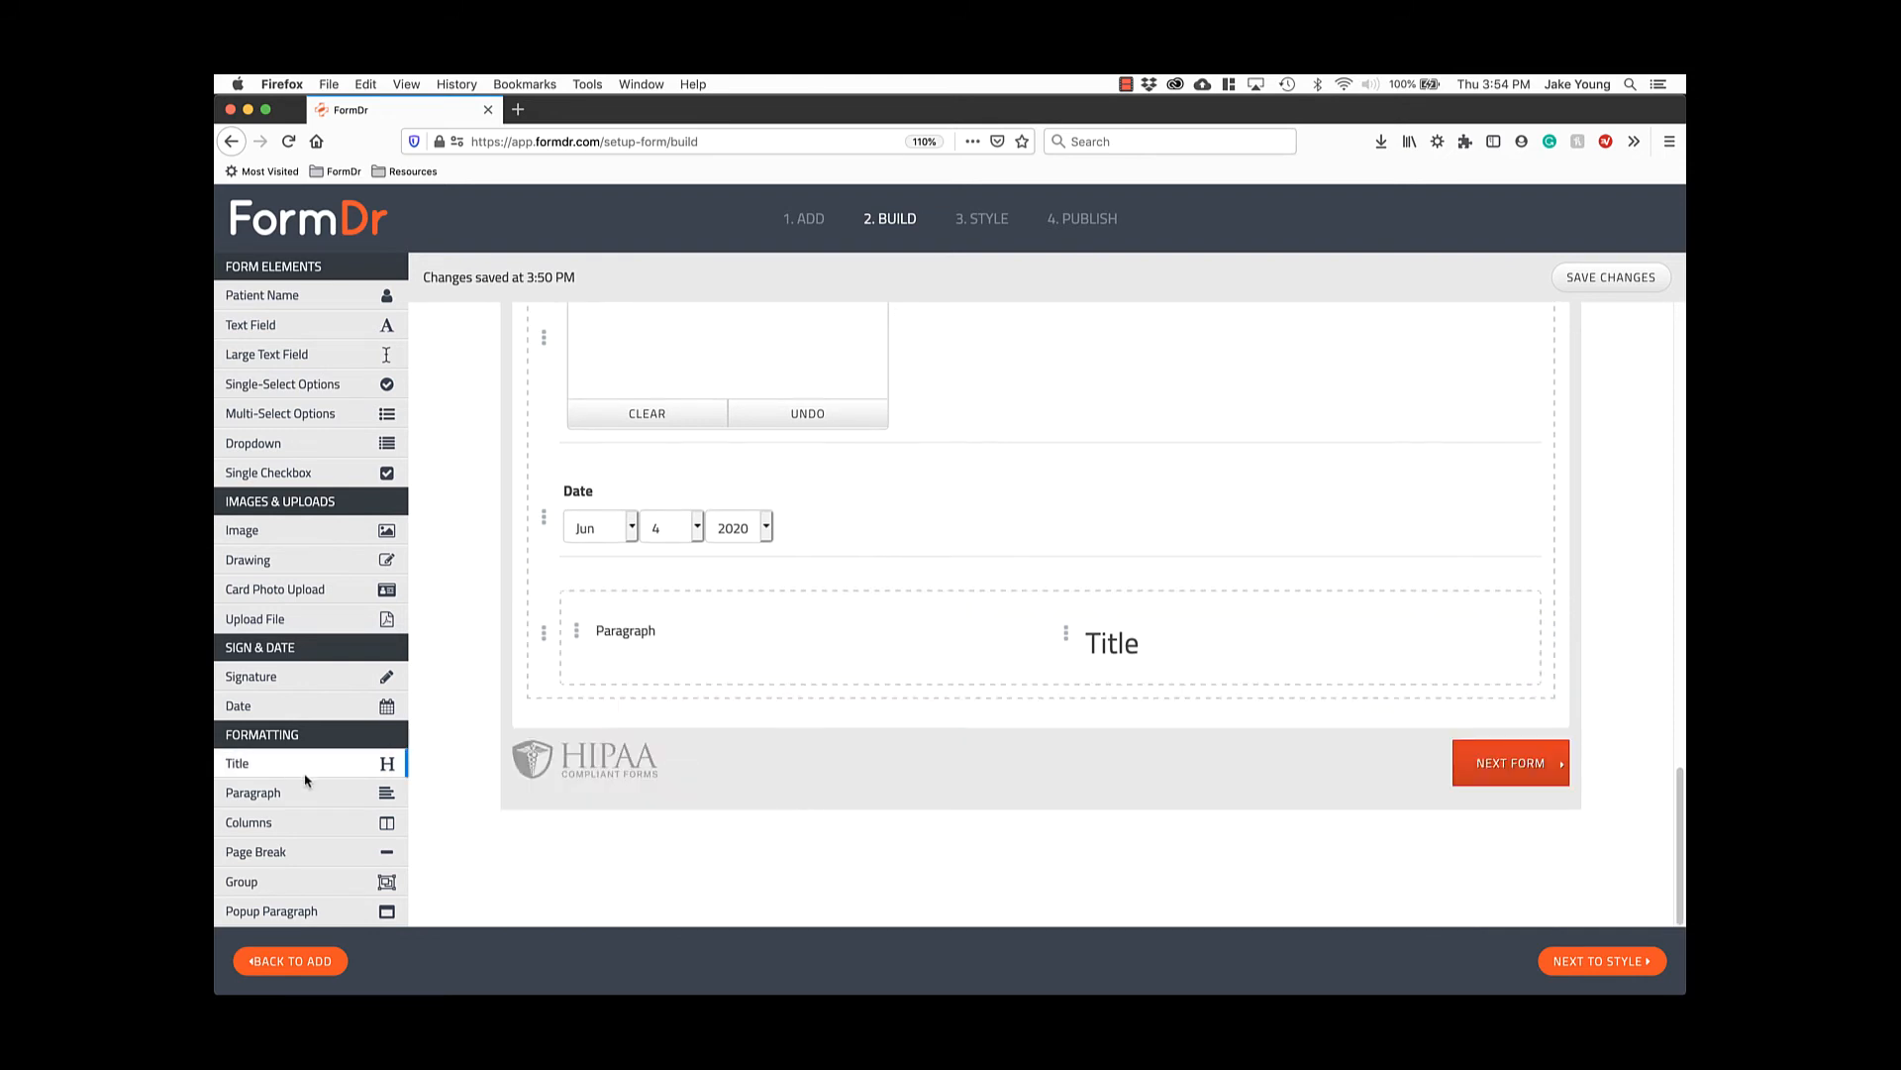
Add a Page Break below the Paragraph and Title row.
left_click_drag(302, 858, 679, 711)
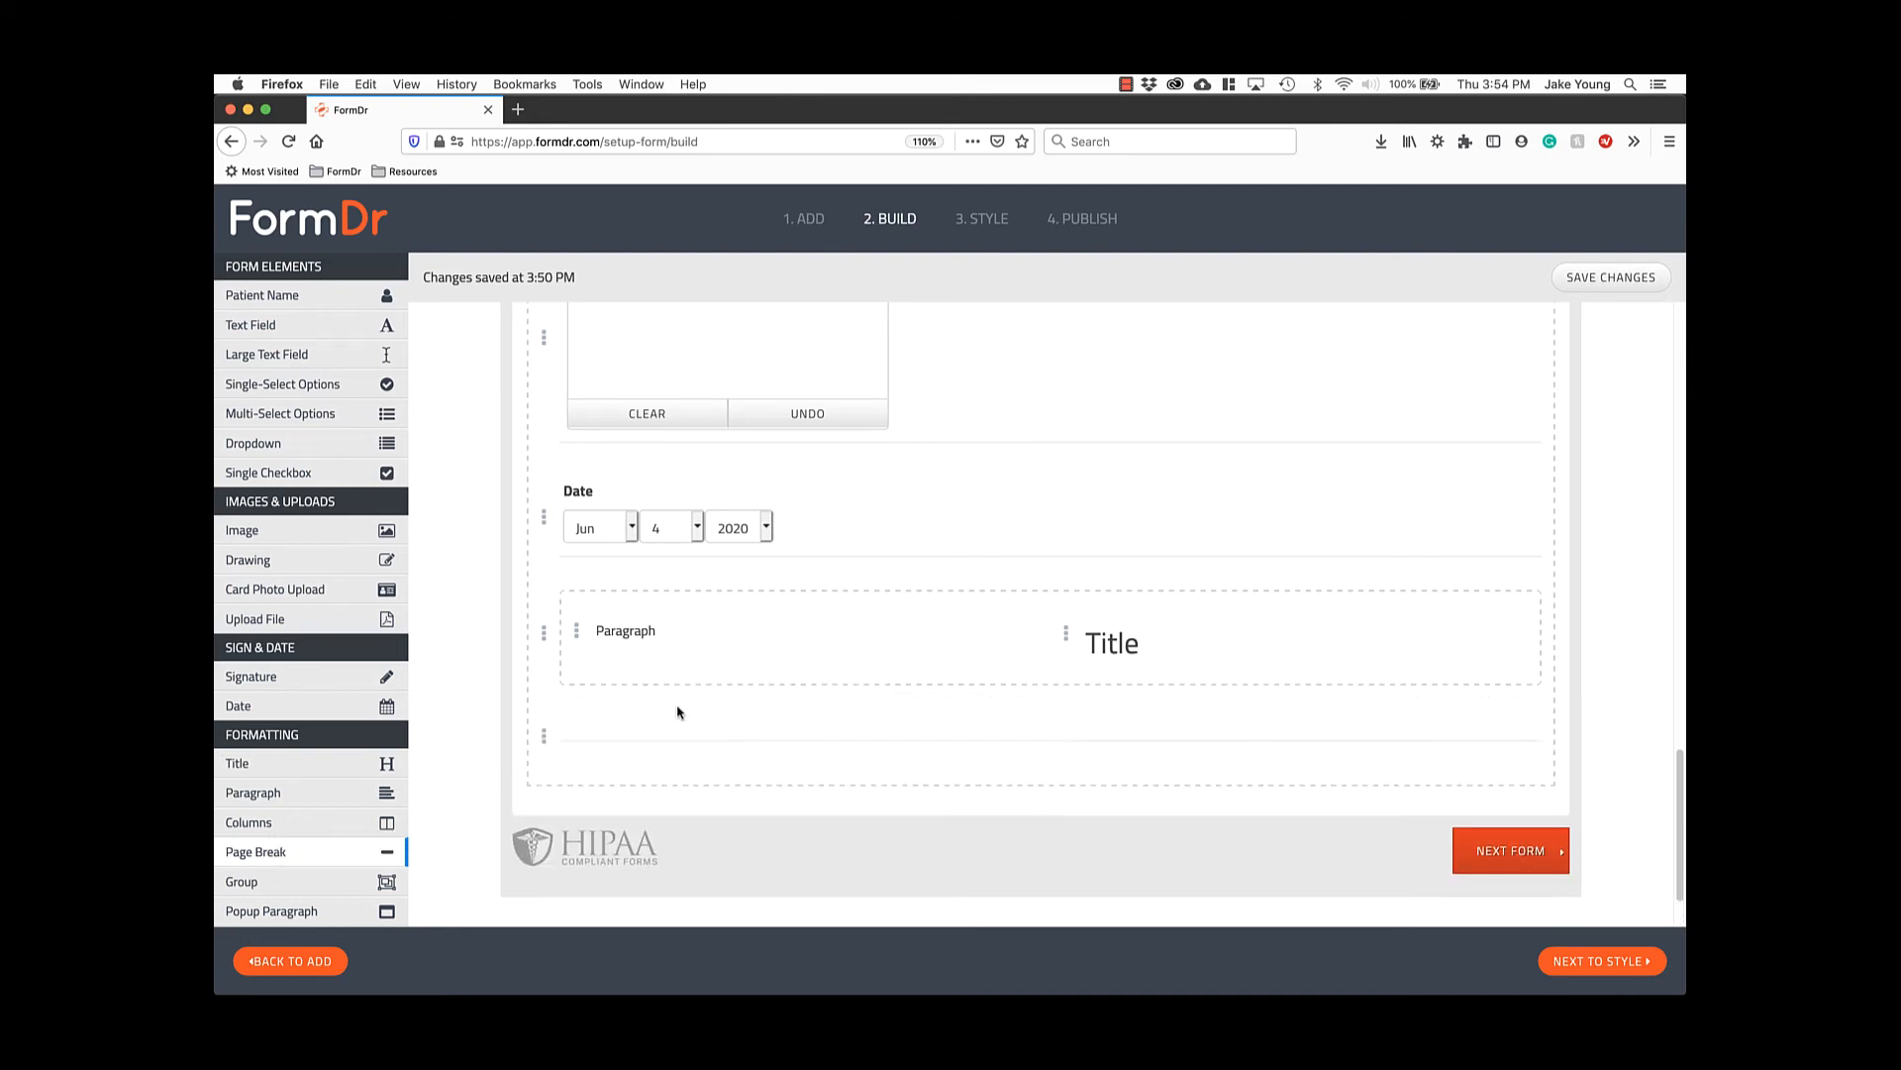
left_click(547, 737)
scroll(990, 788, "down", 5)
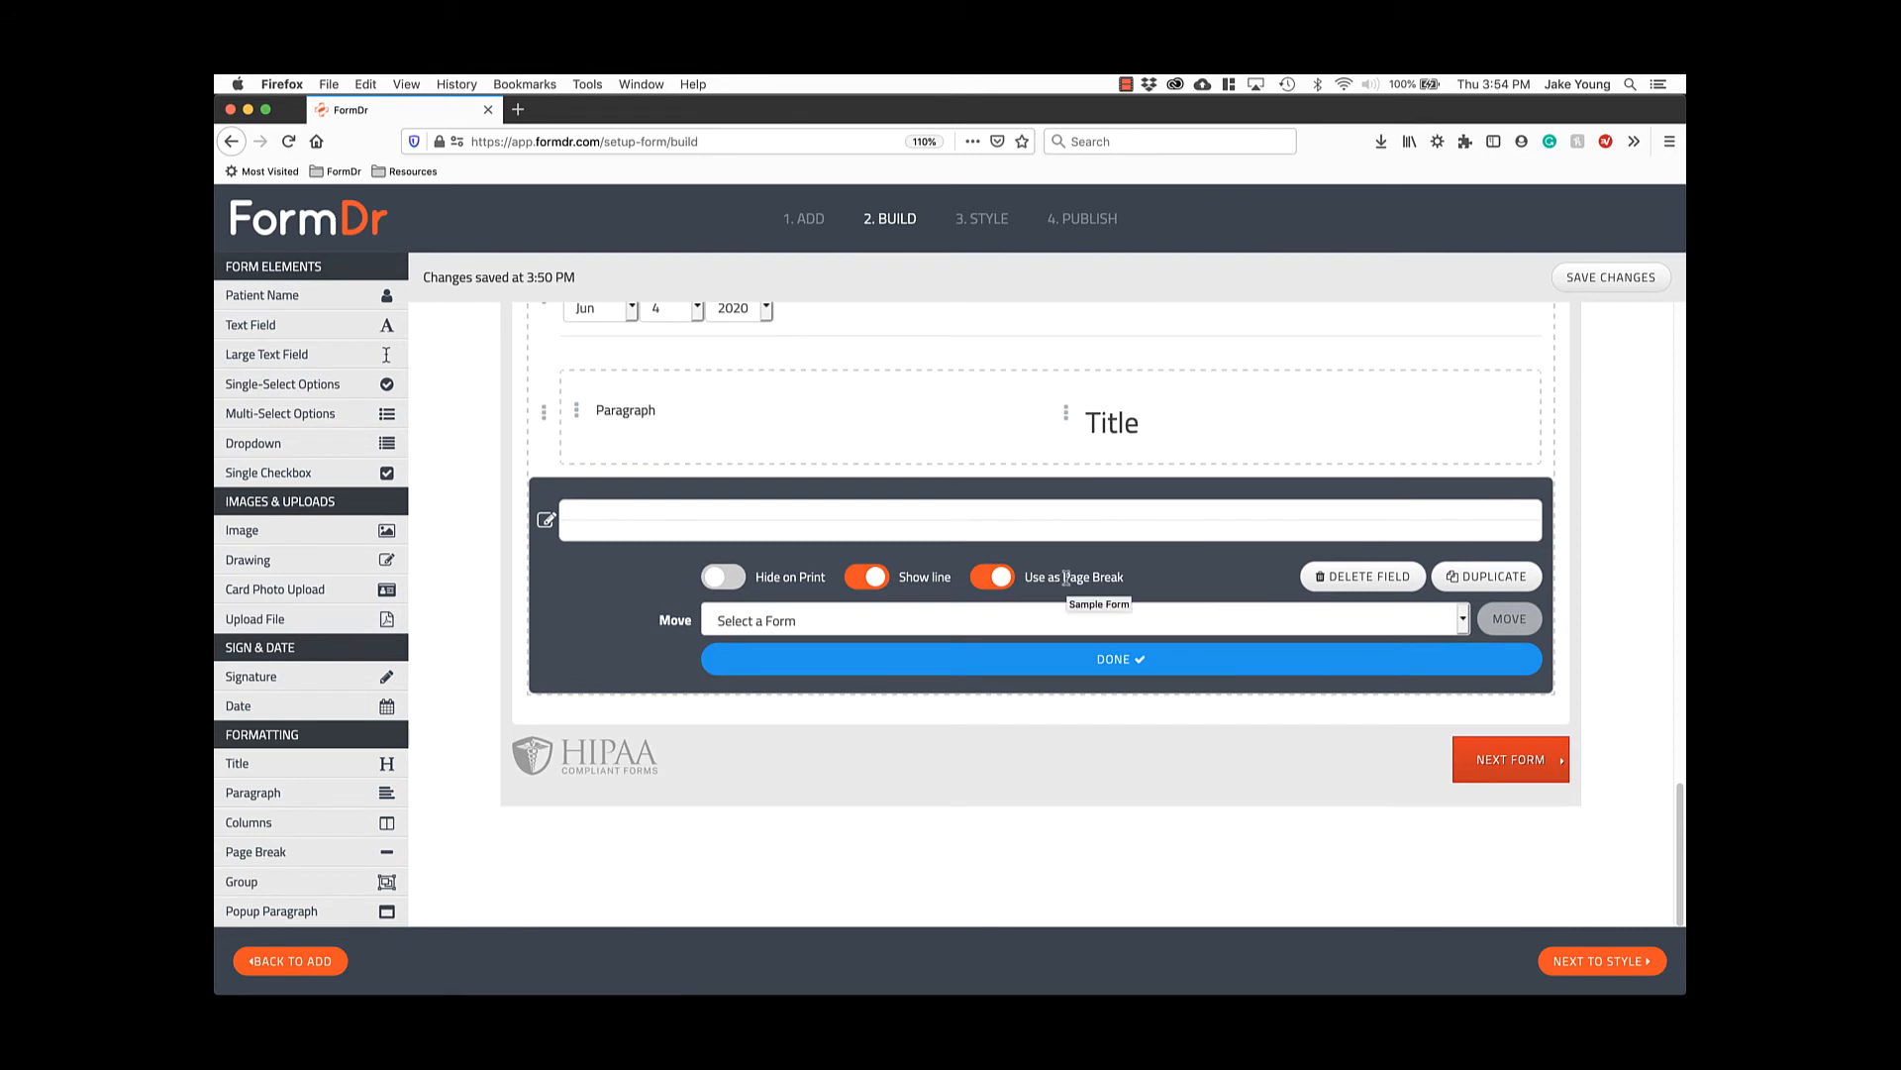
left_click_drag(1065, 577, 1125, 578)
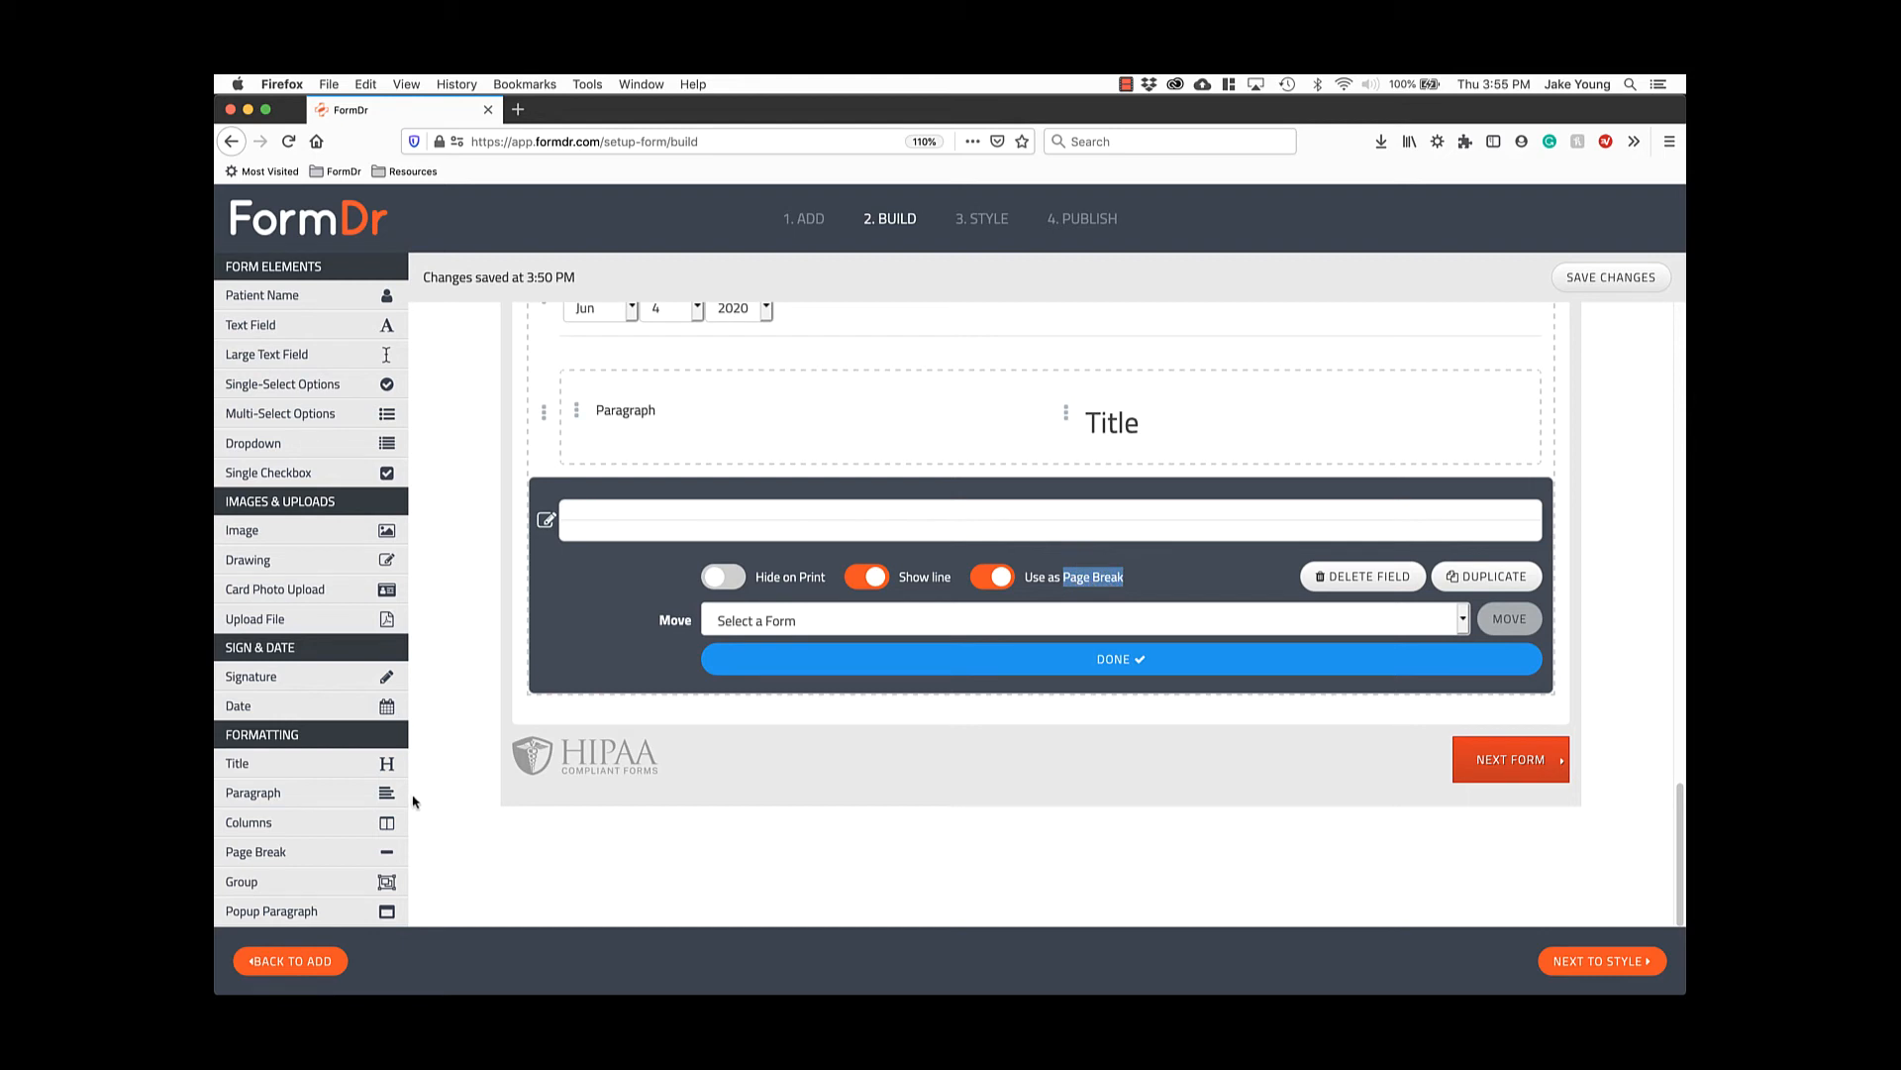
left_click(992, 661)
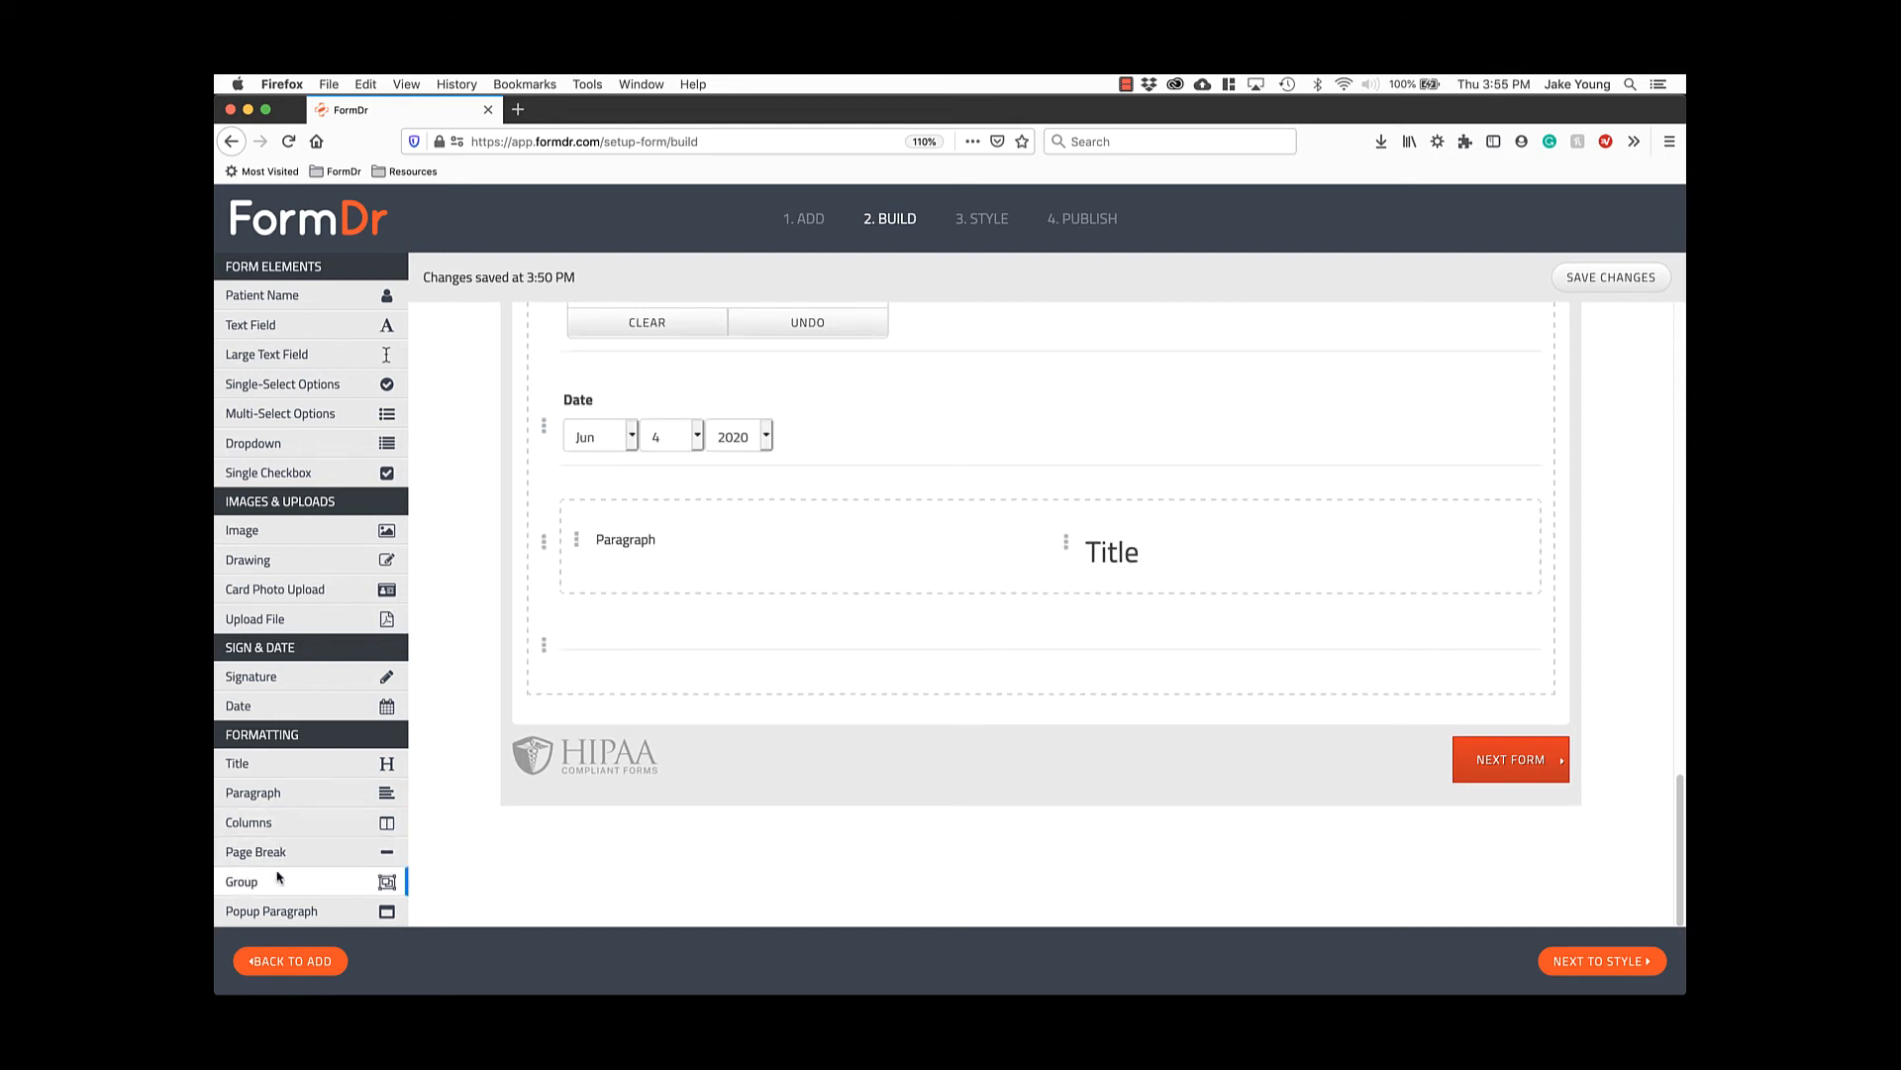
Create a group containing the Date field and the Paragraph and Title row.
left_click_drag(278, 881, 611, 386)
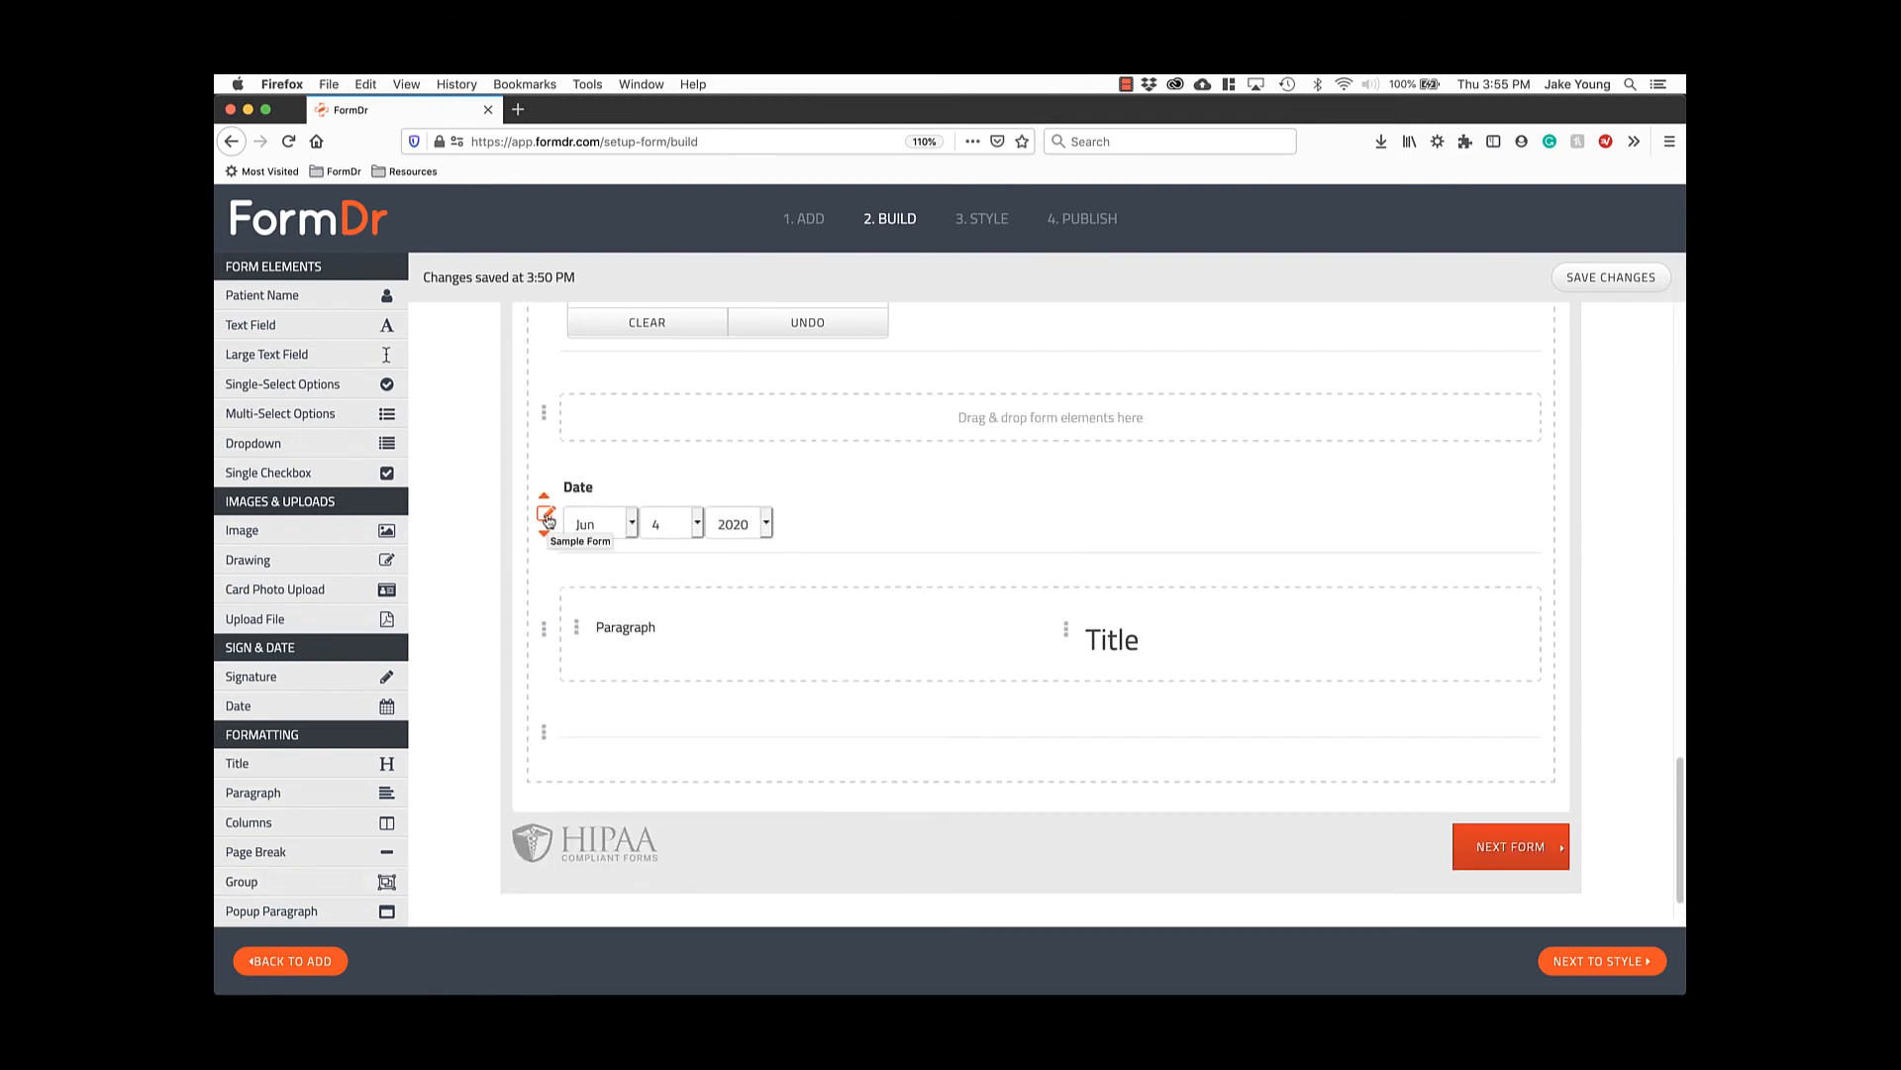
left_click_drag(546, 517, 618, 436)
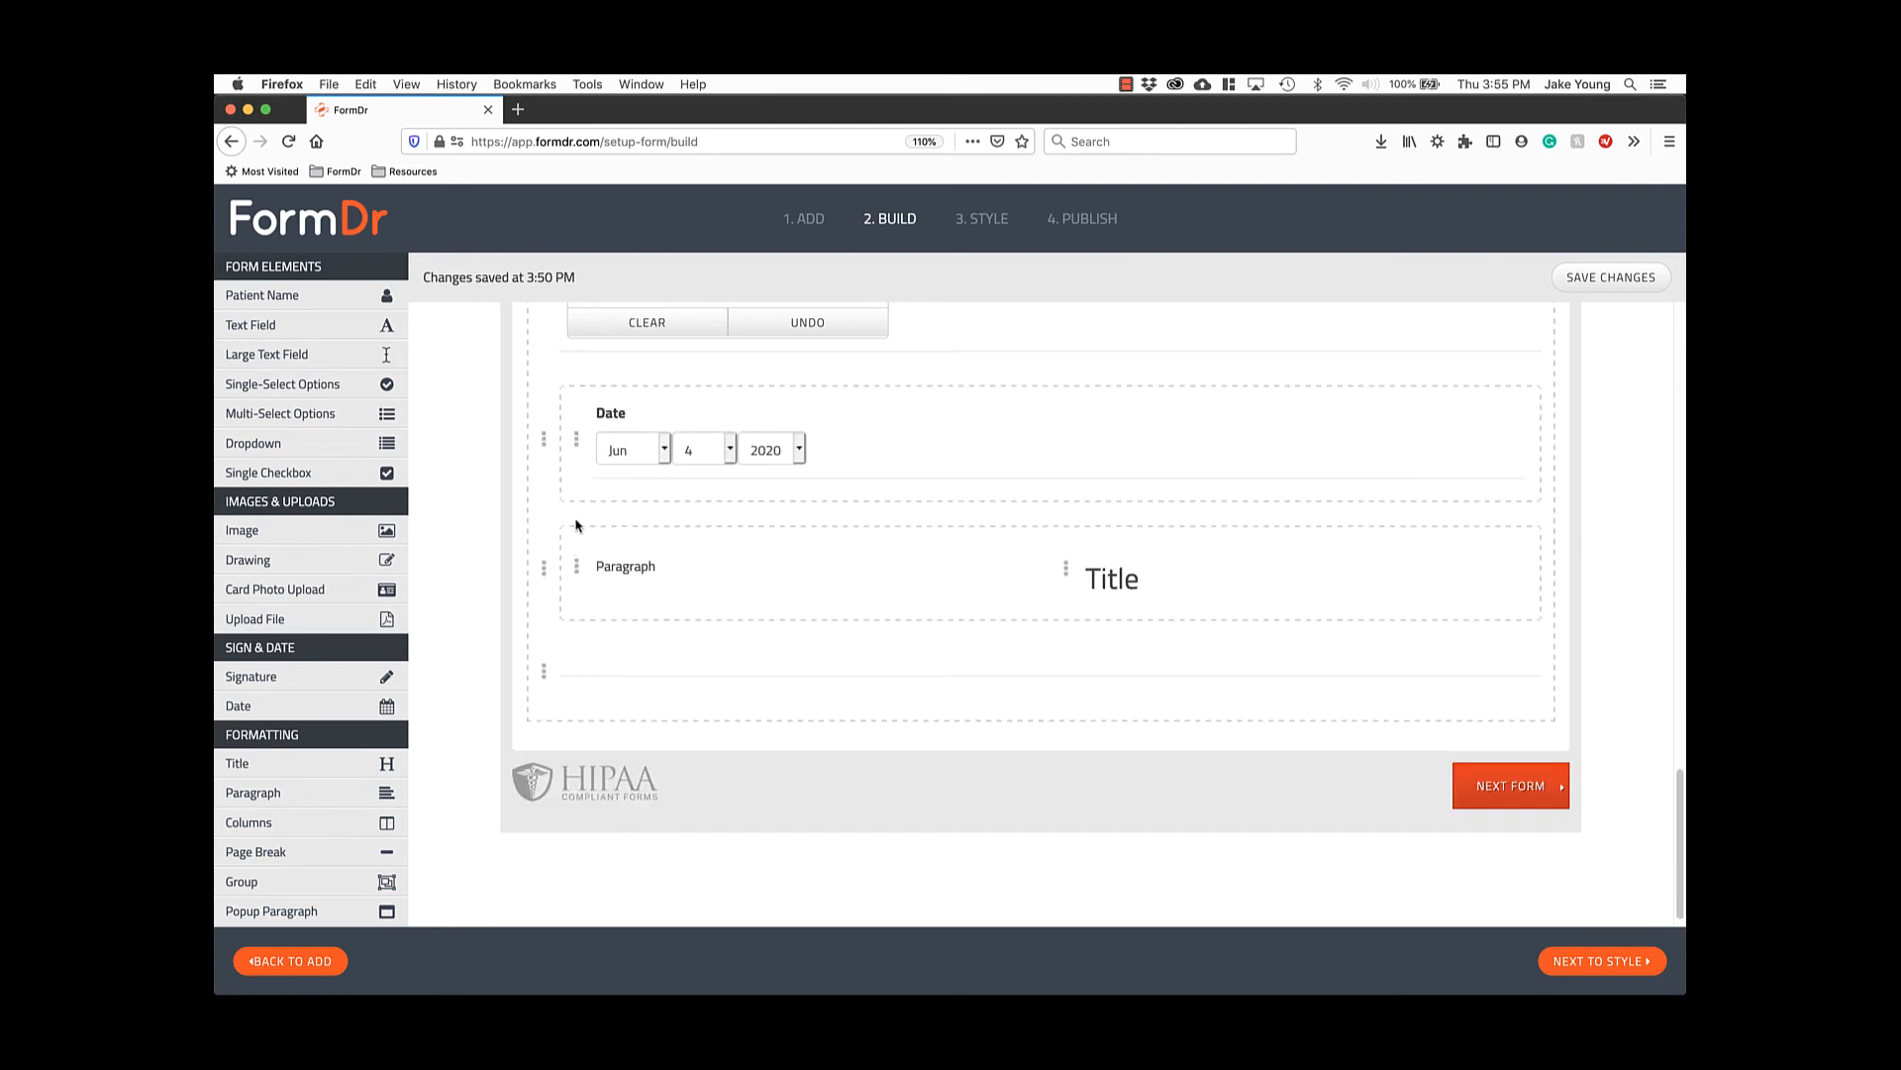
left_click_drag(544, 572, 595, 504)
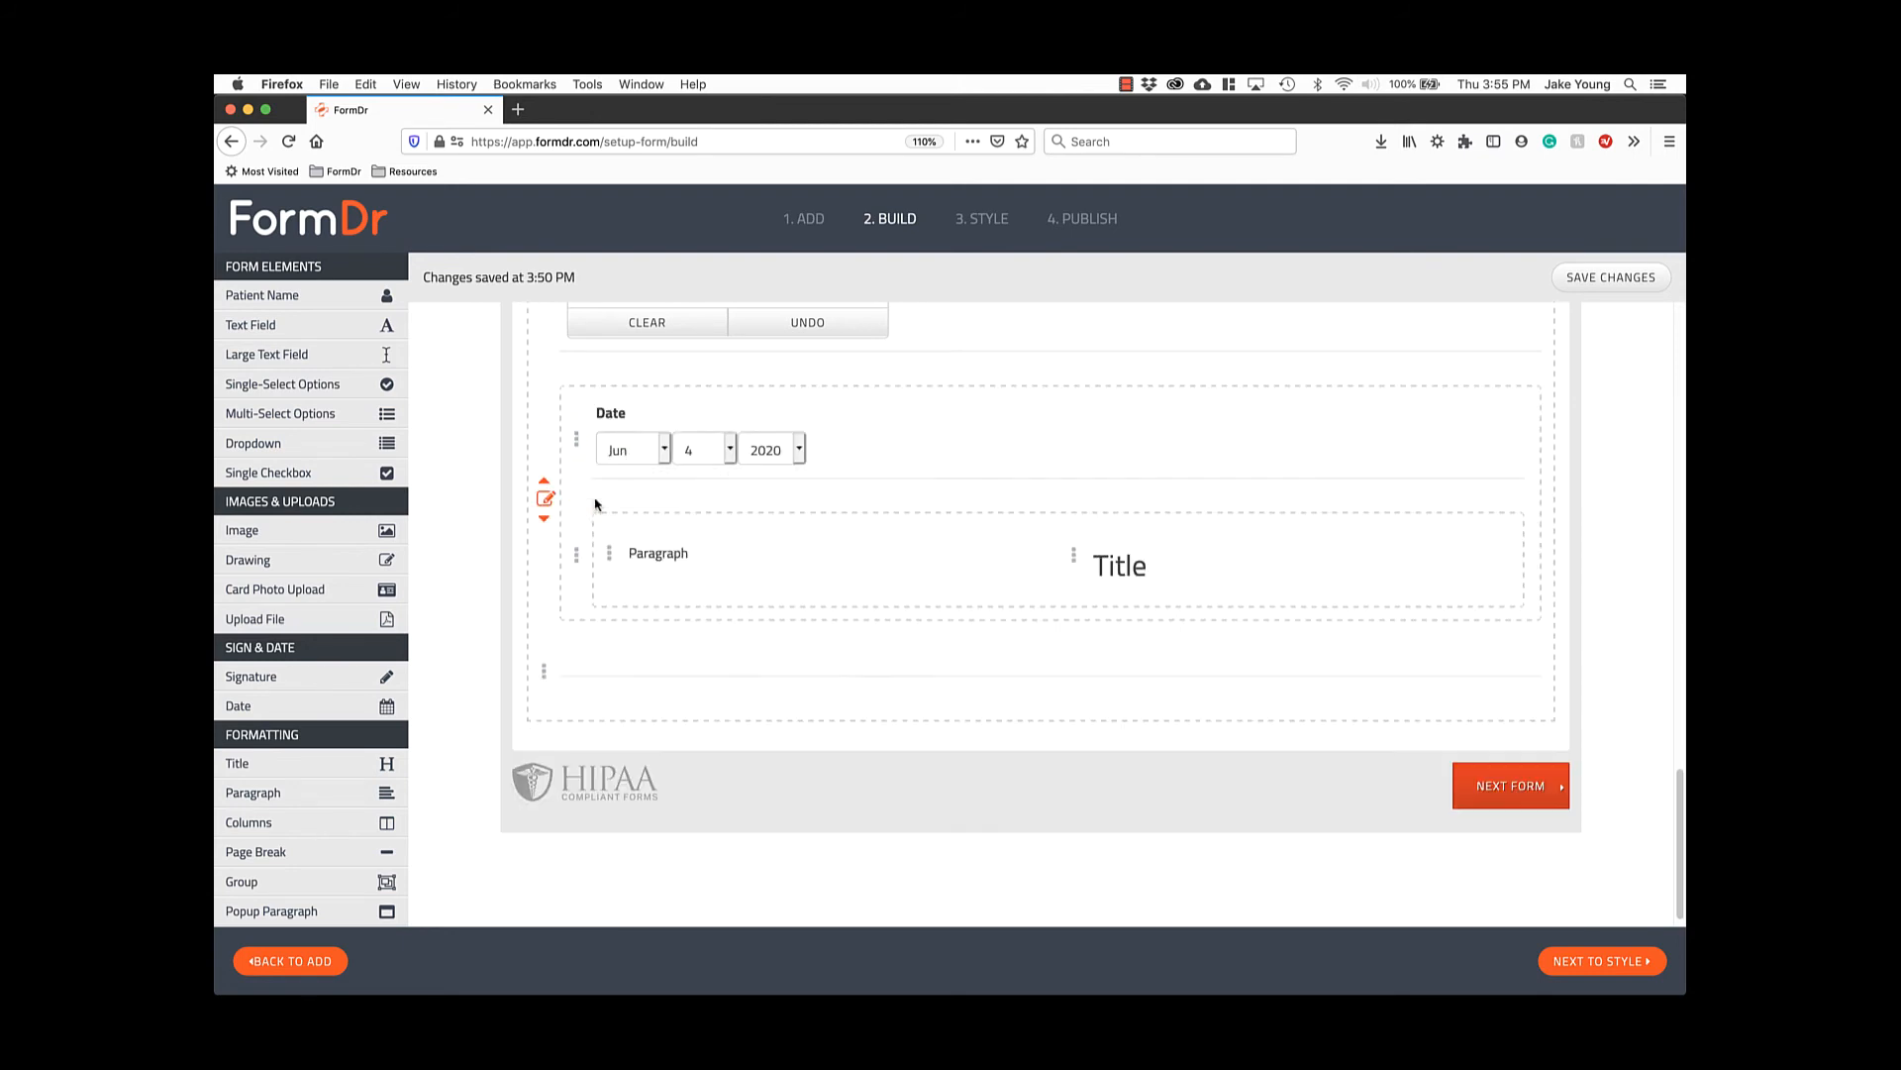
left_click_drag(543, 671, 588, 628)
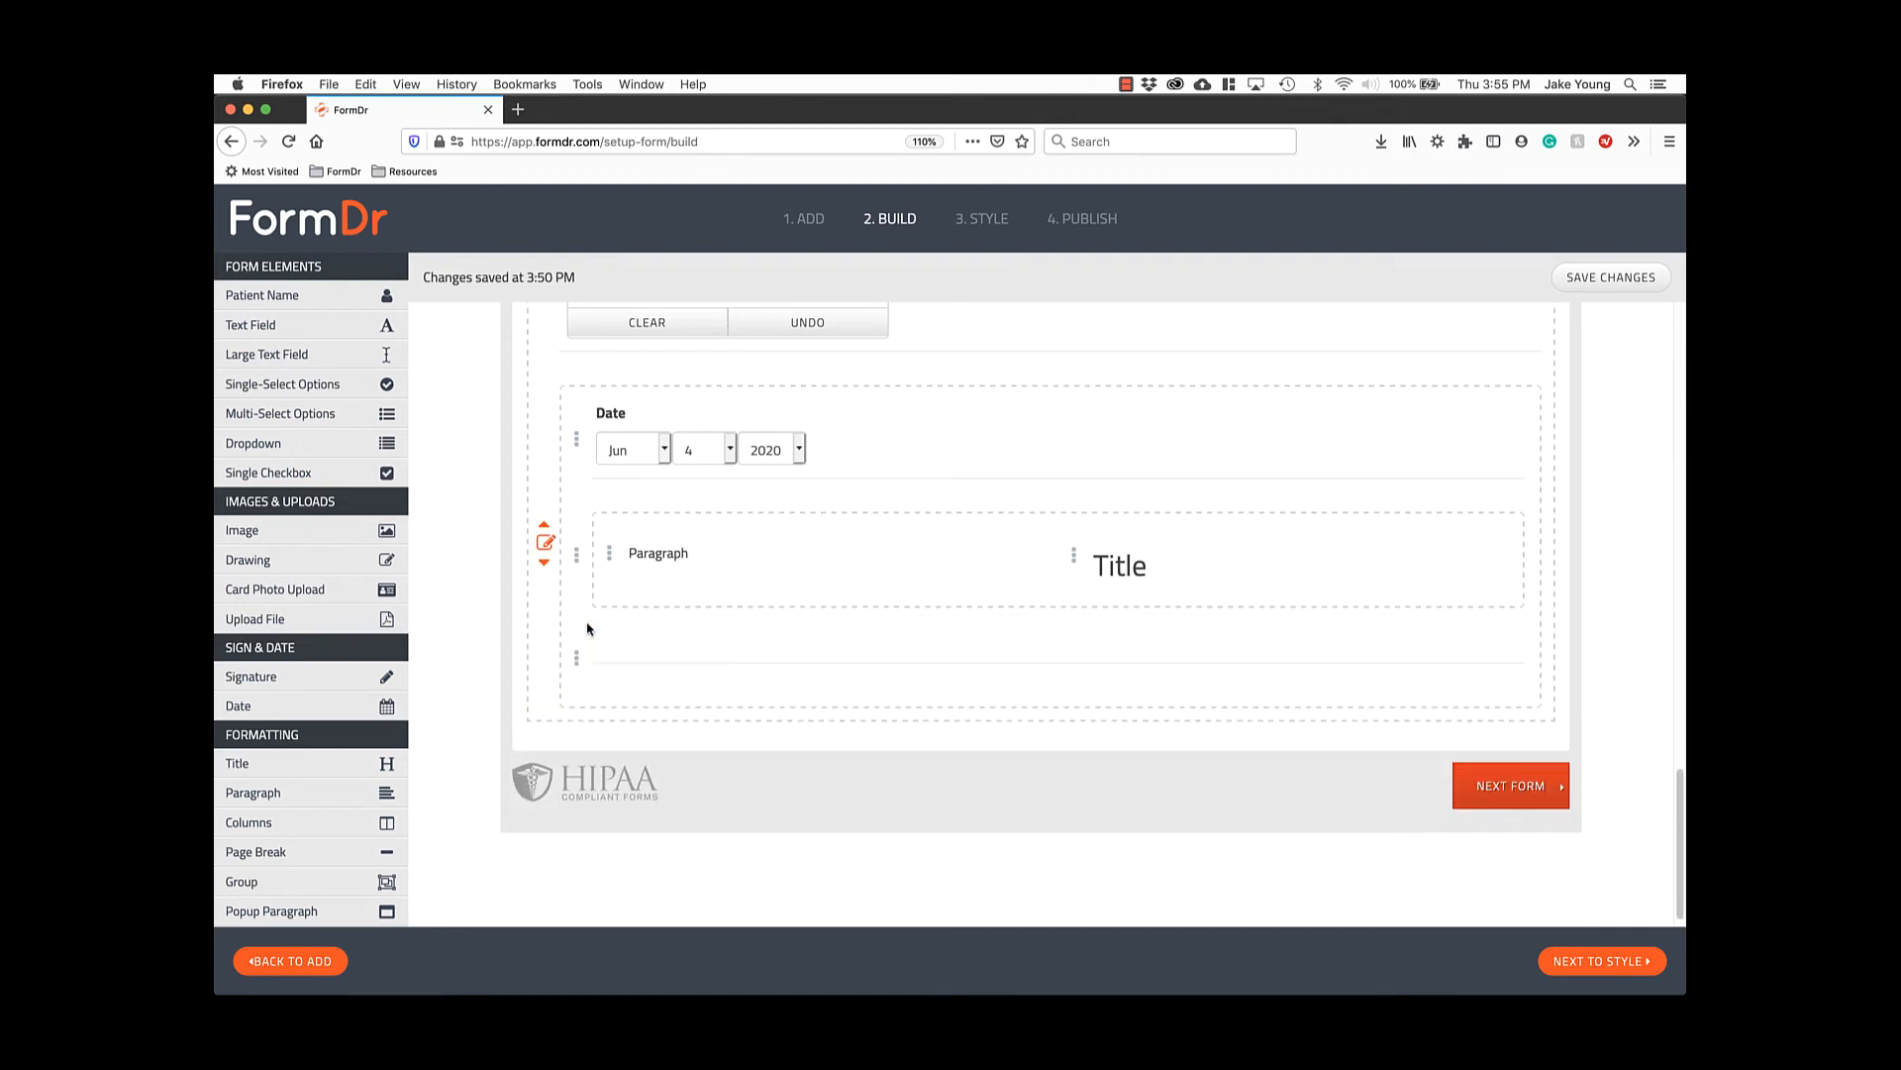
Move the Date group to the end of the Release form.
left_click(545, 548)
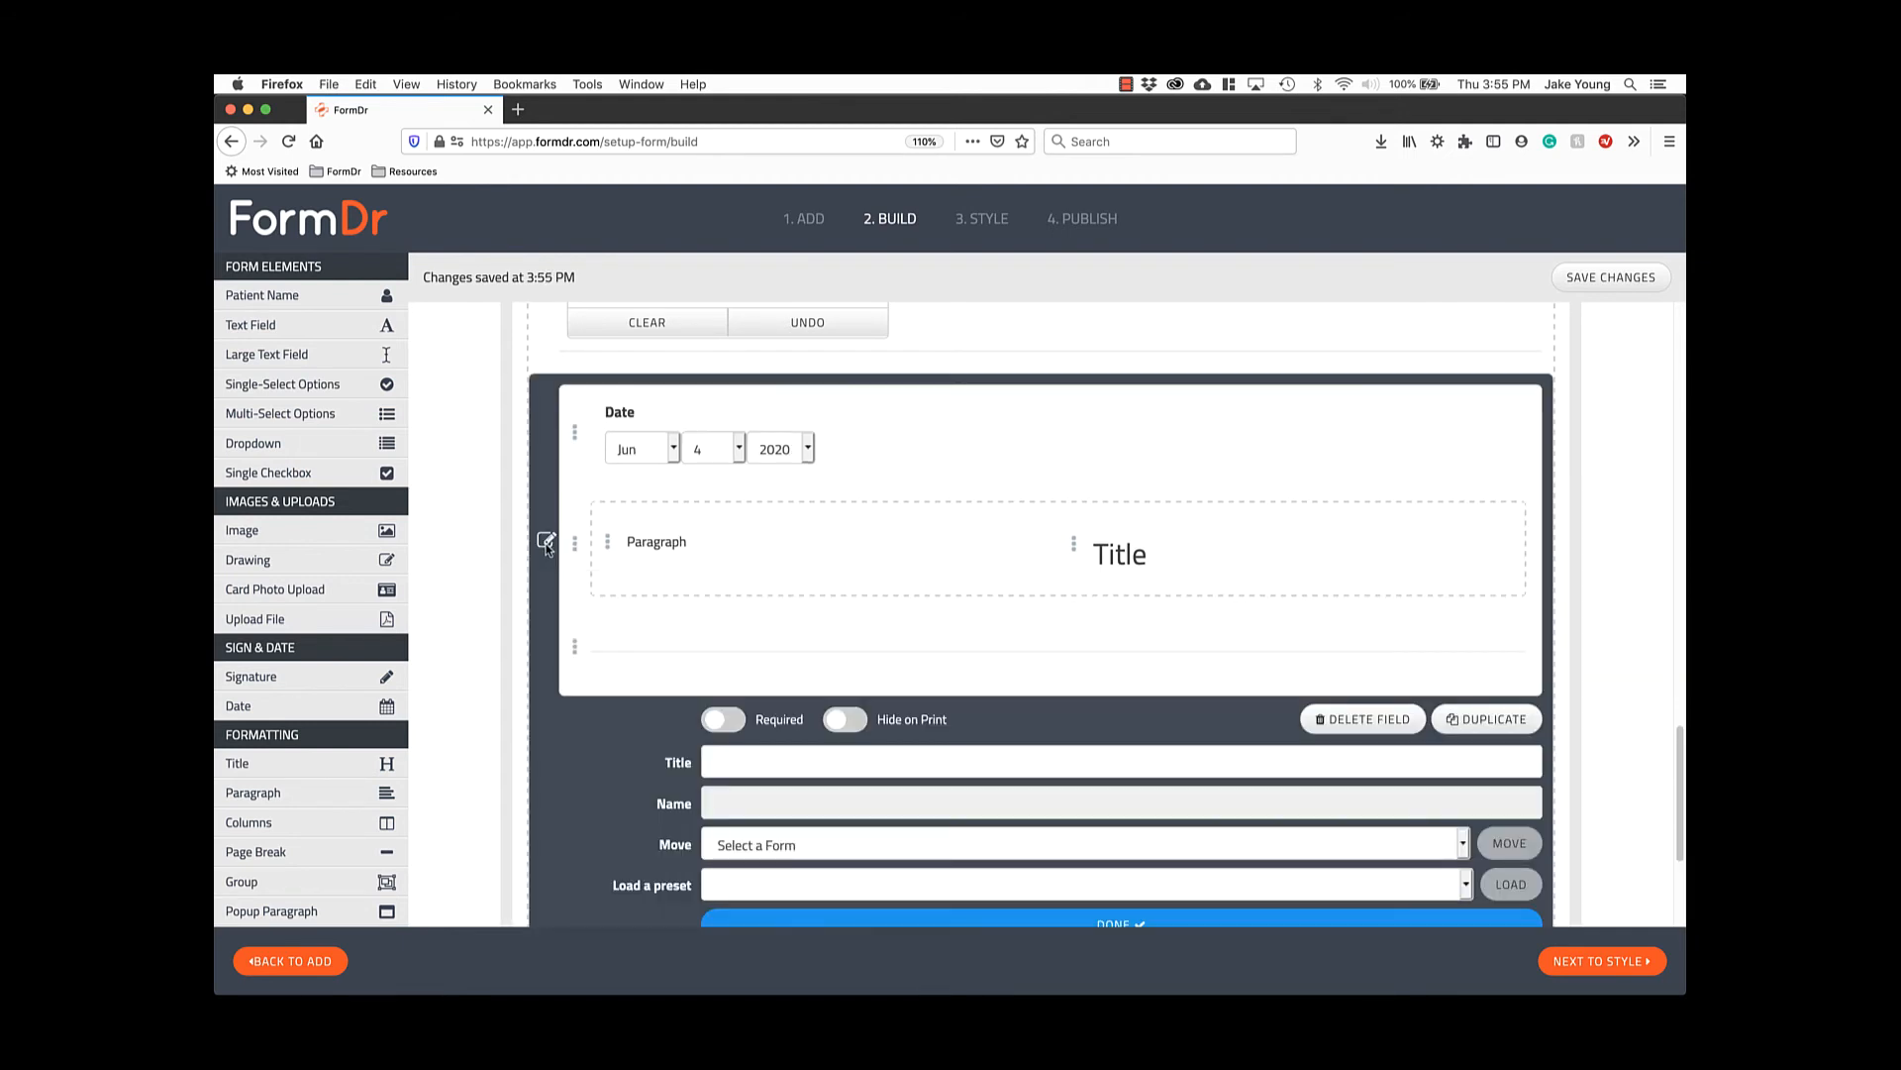
scroll(542, 578, "down", 3)
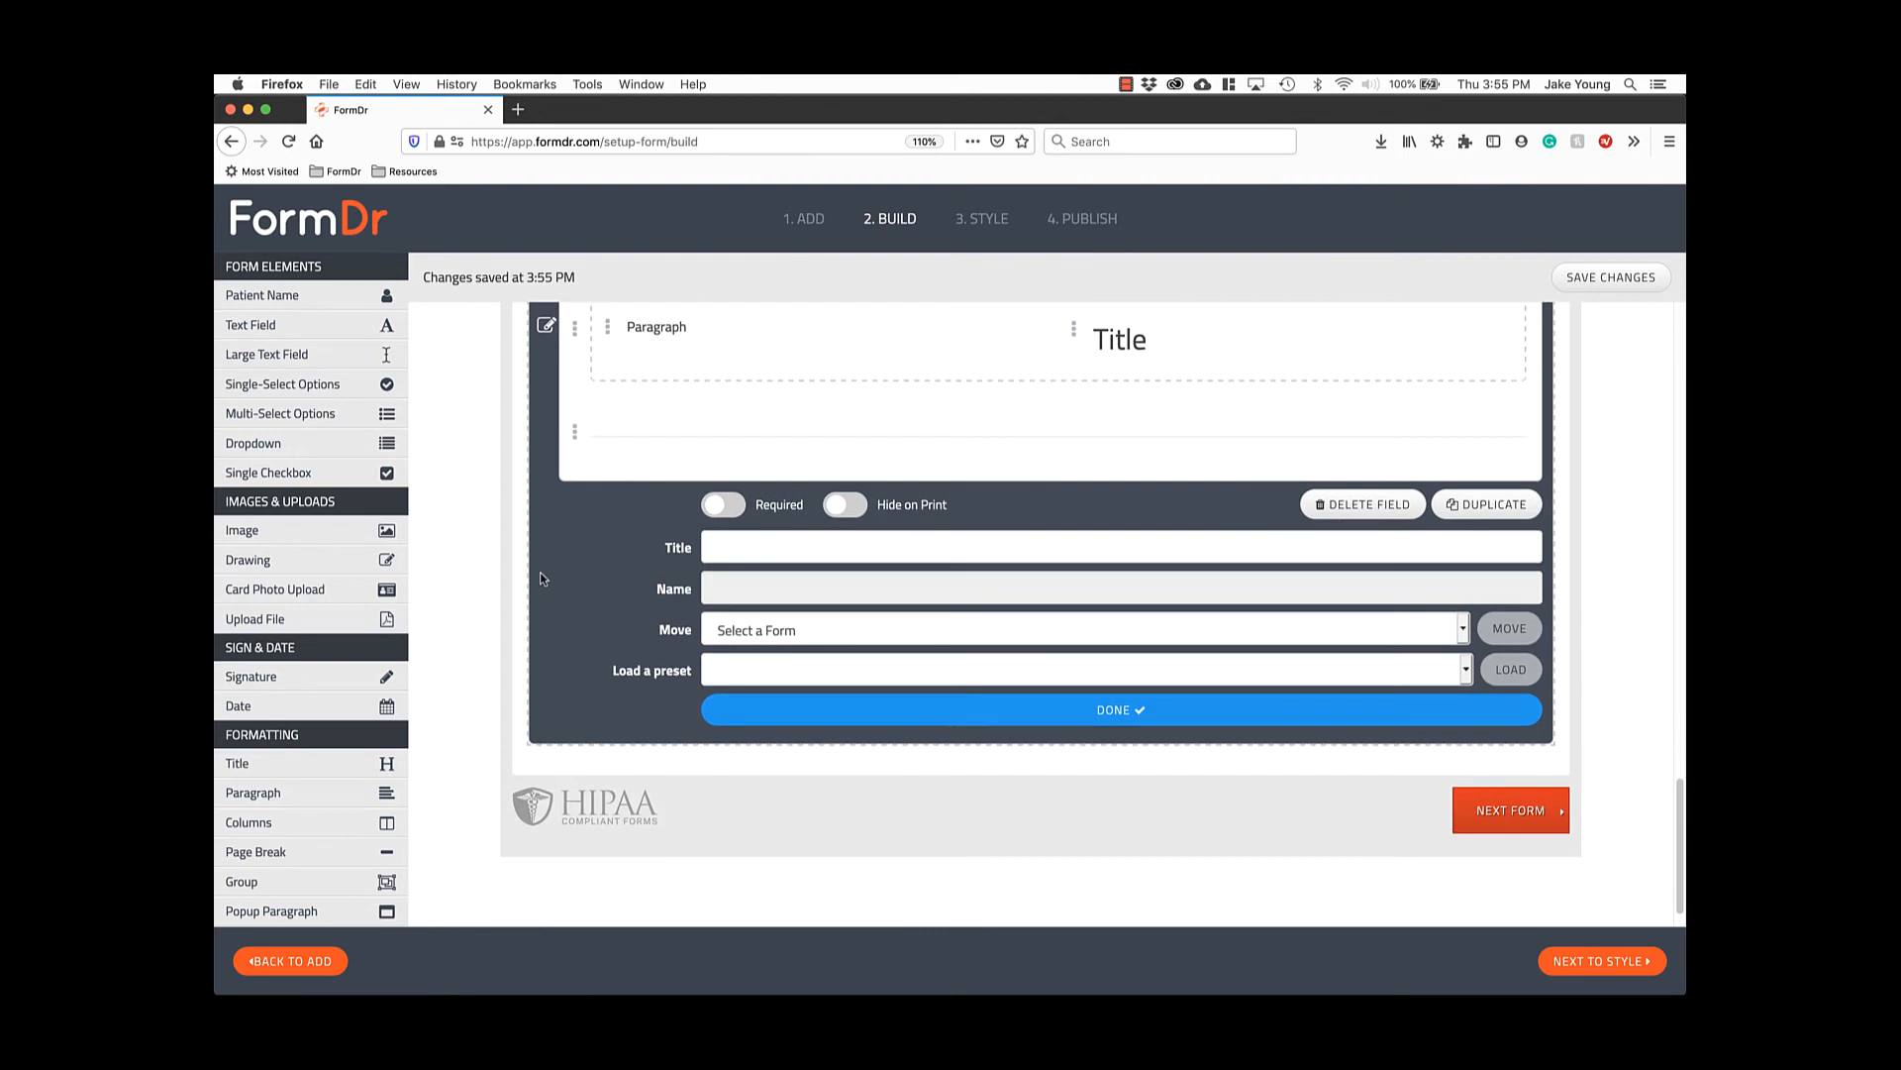
left_click(741, 630)
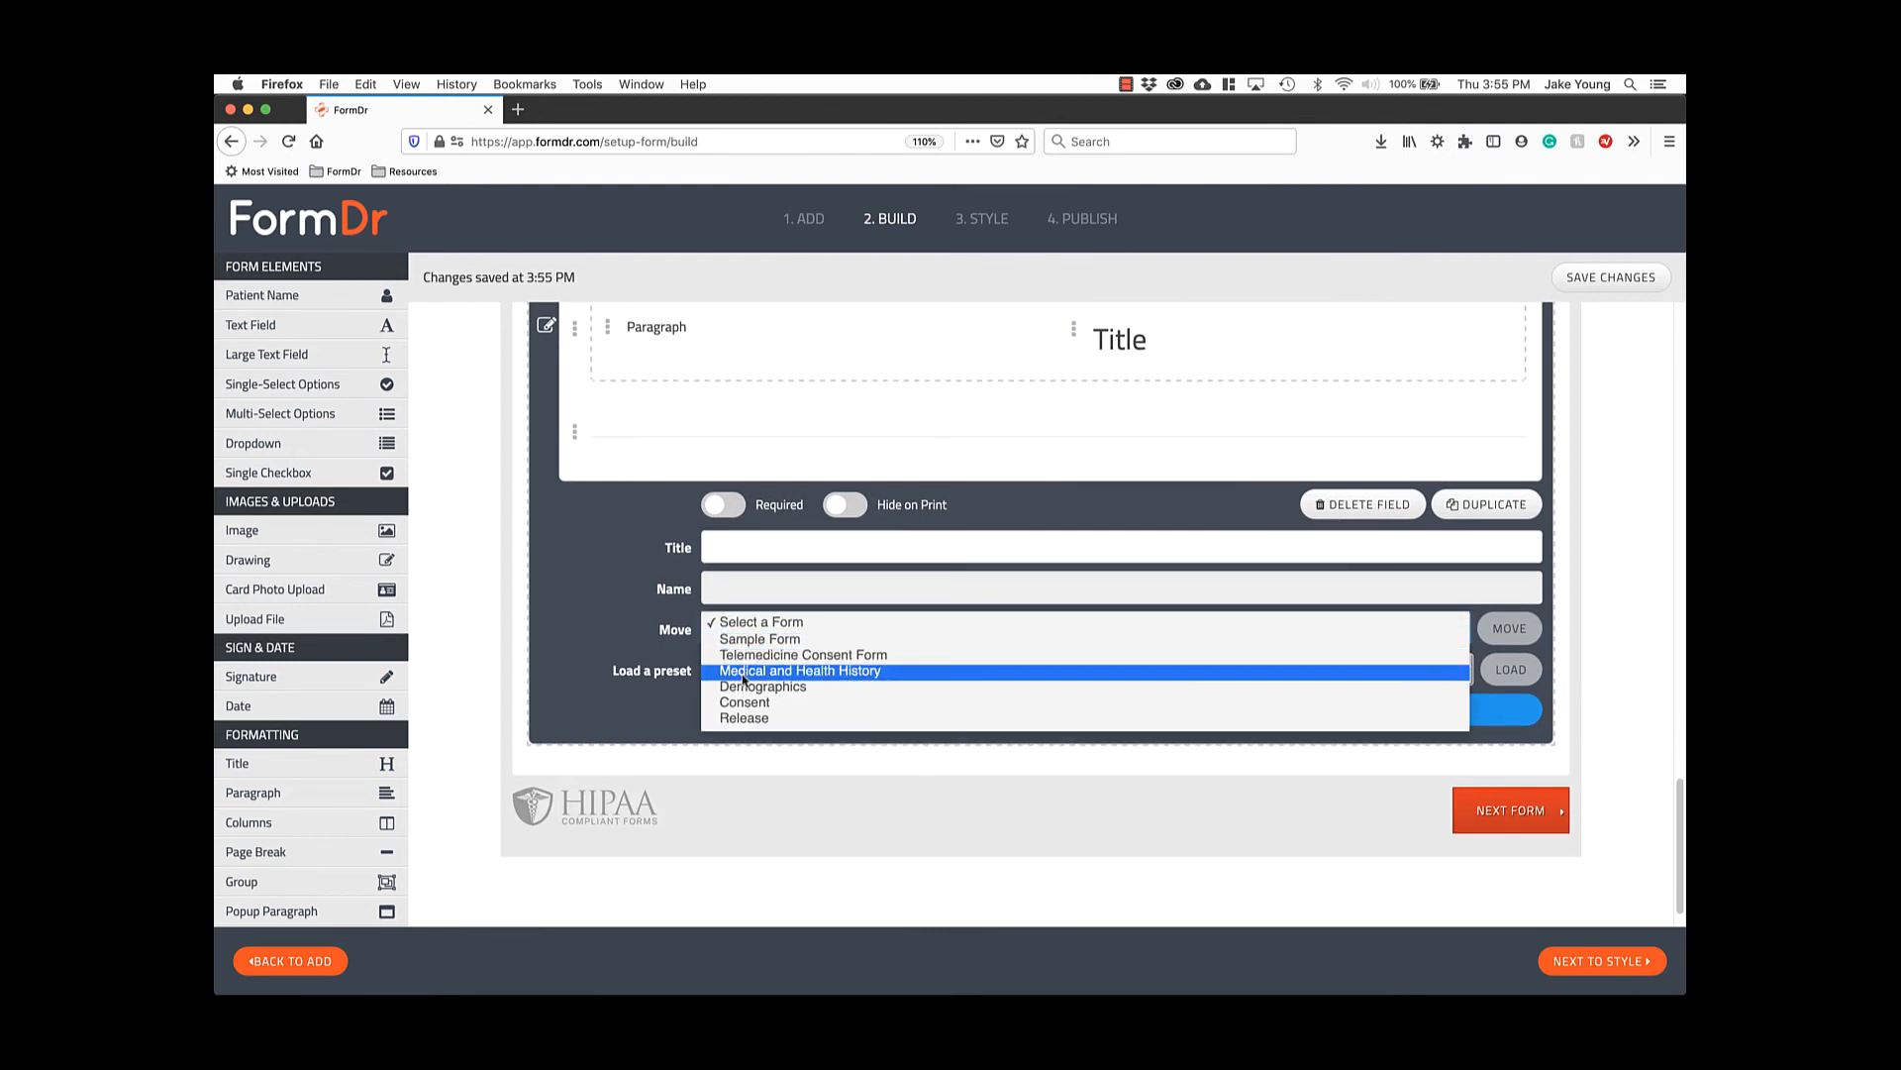
left_click(753, 719)
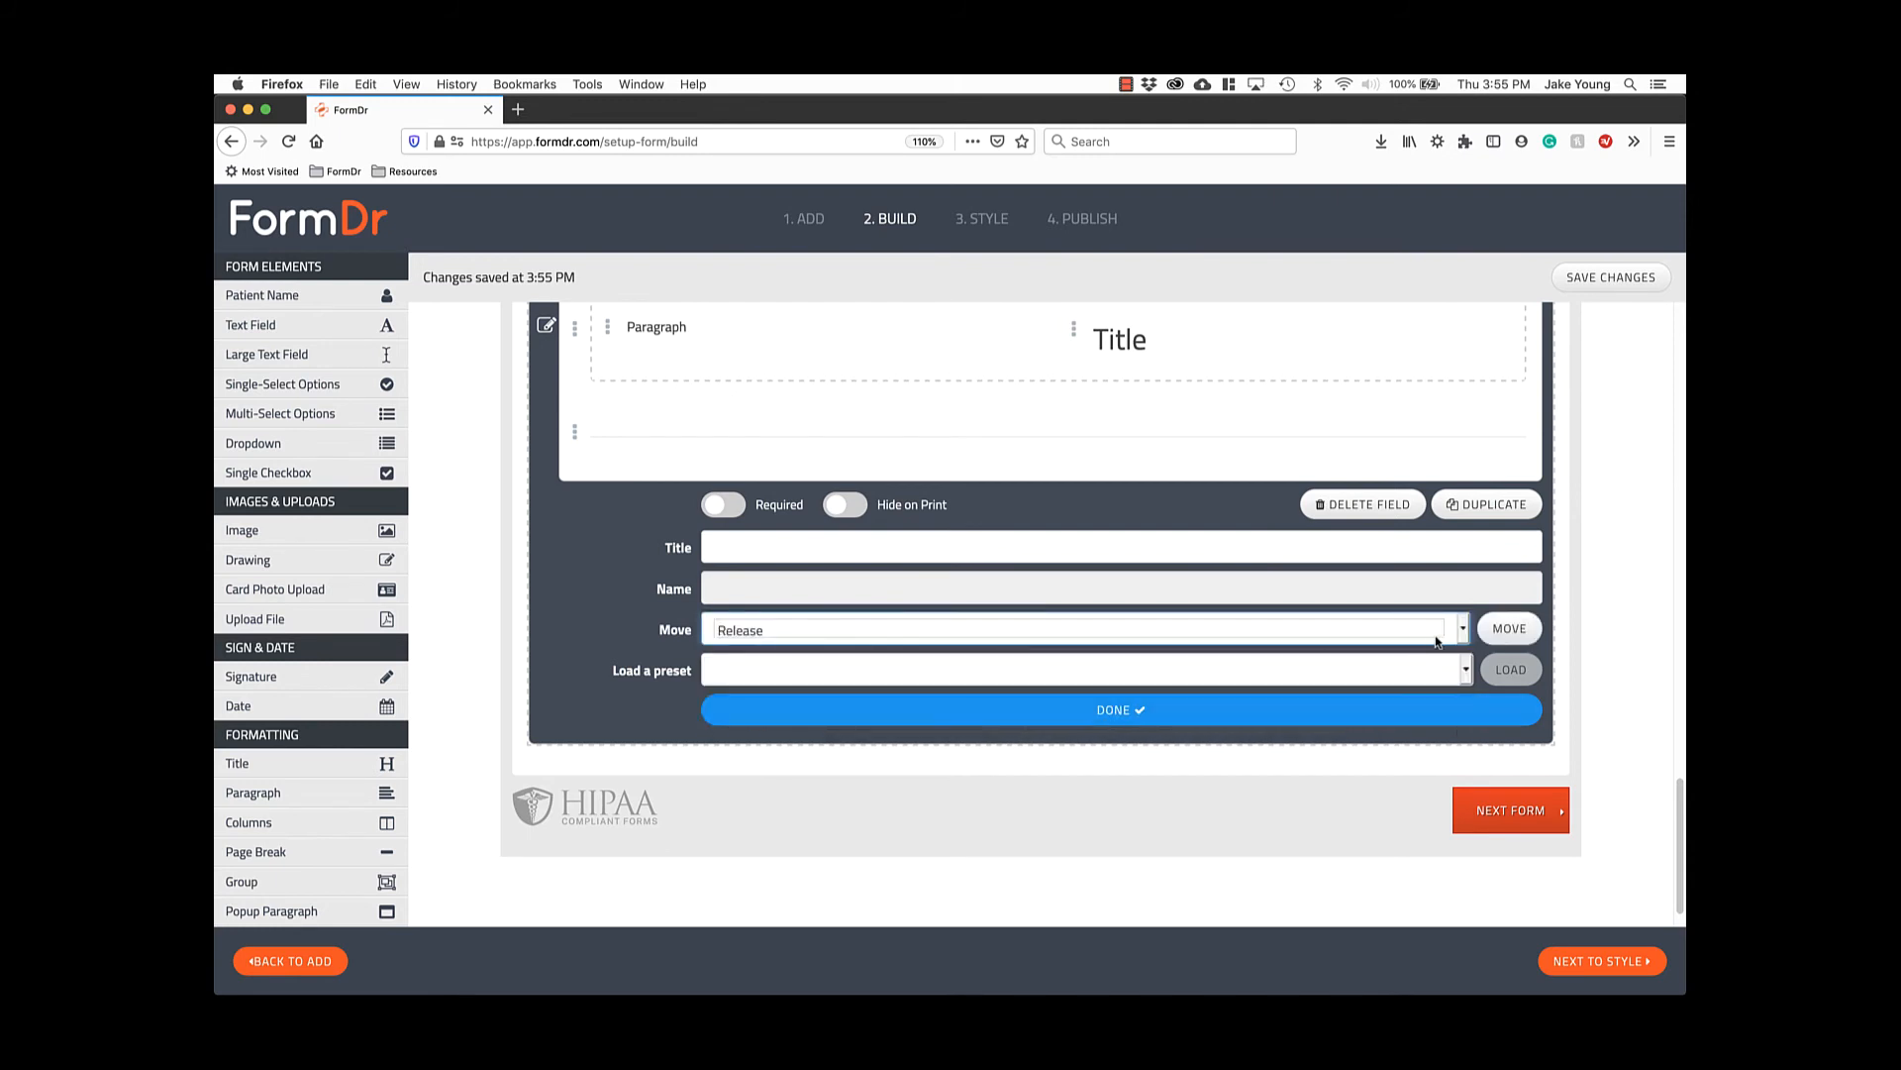
left_click(1498, 630)
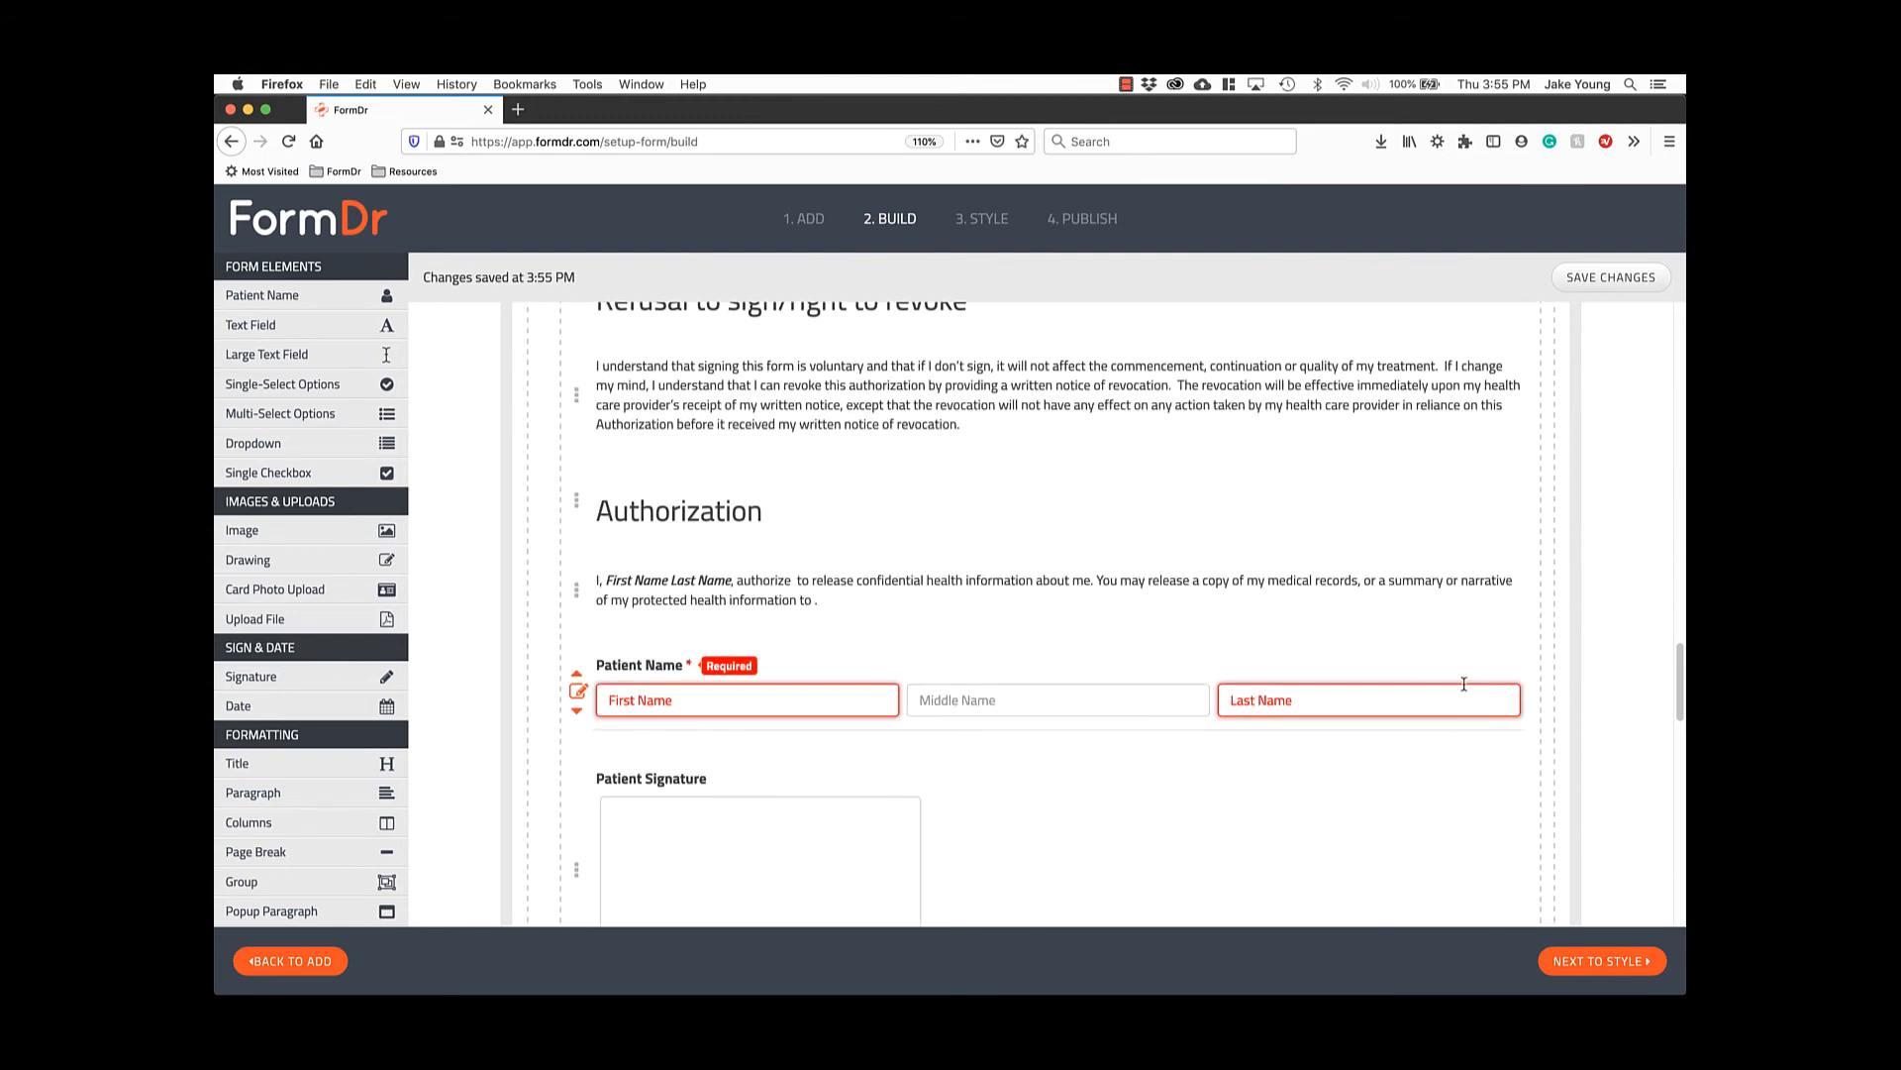
scroll(1464, 685, "down", 10)
scroll(1462, 686, "down", 3)
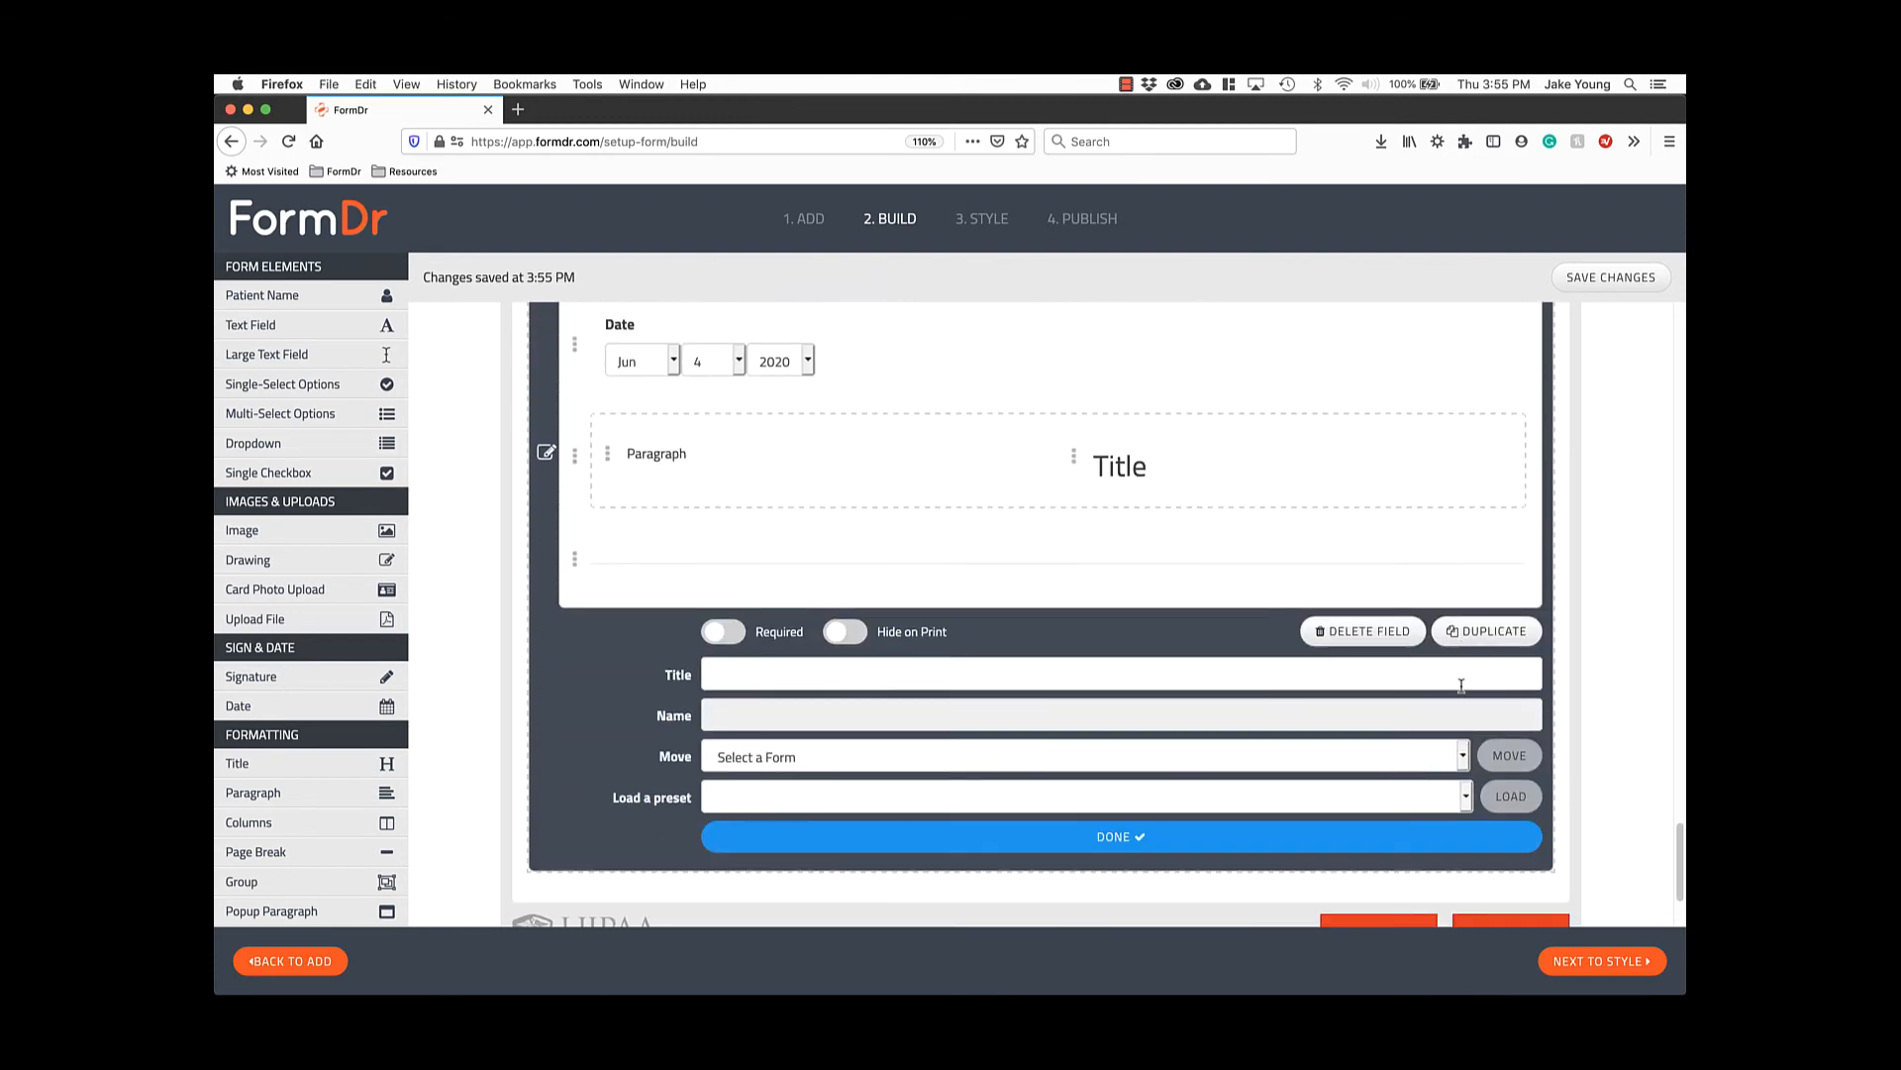
scroll(1461, 686, "up", 1)
left_click_drag(1678, 838, 1656, 330)
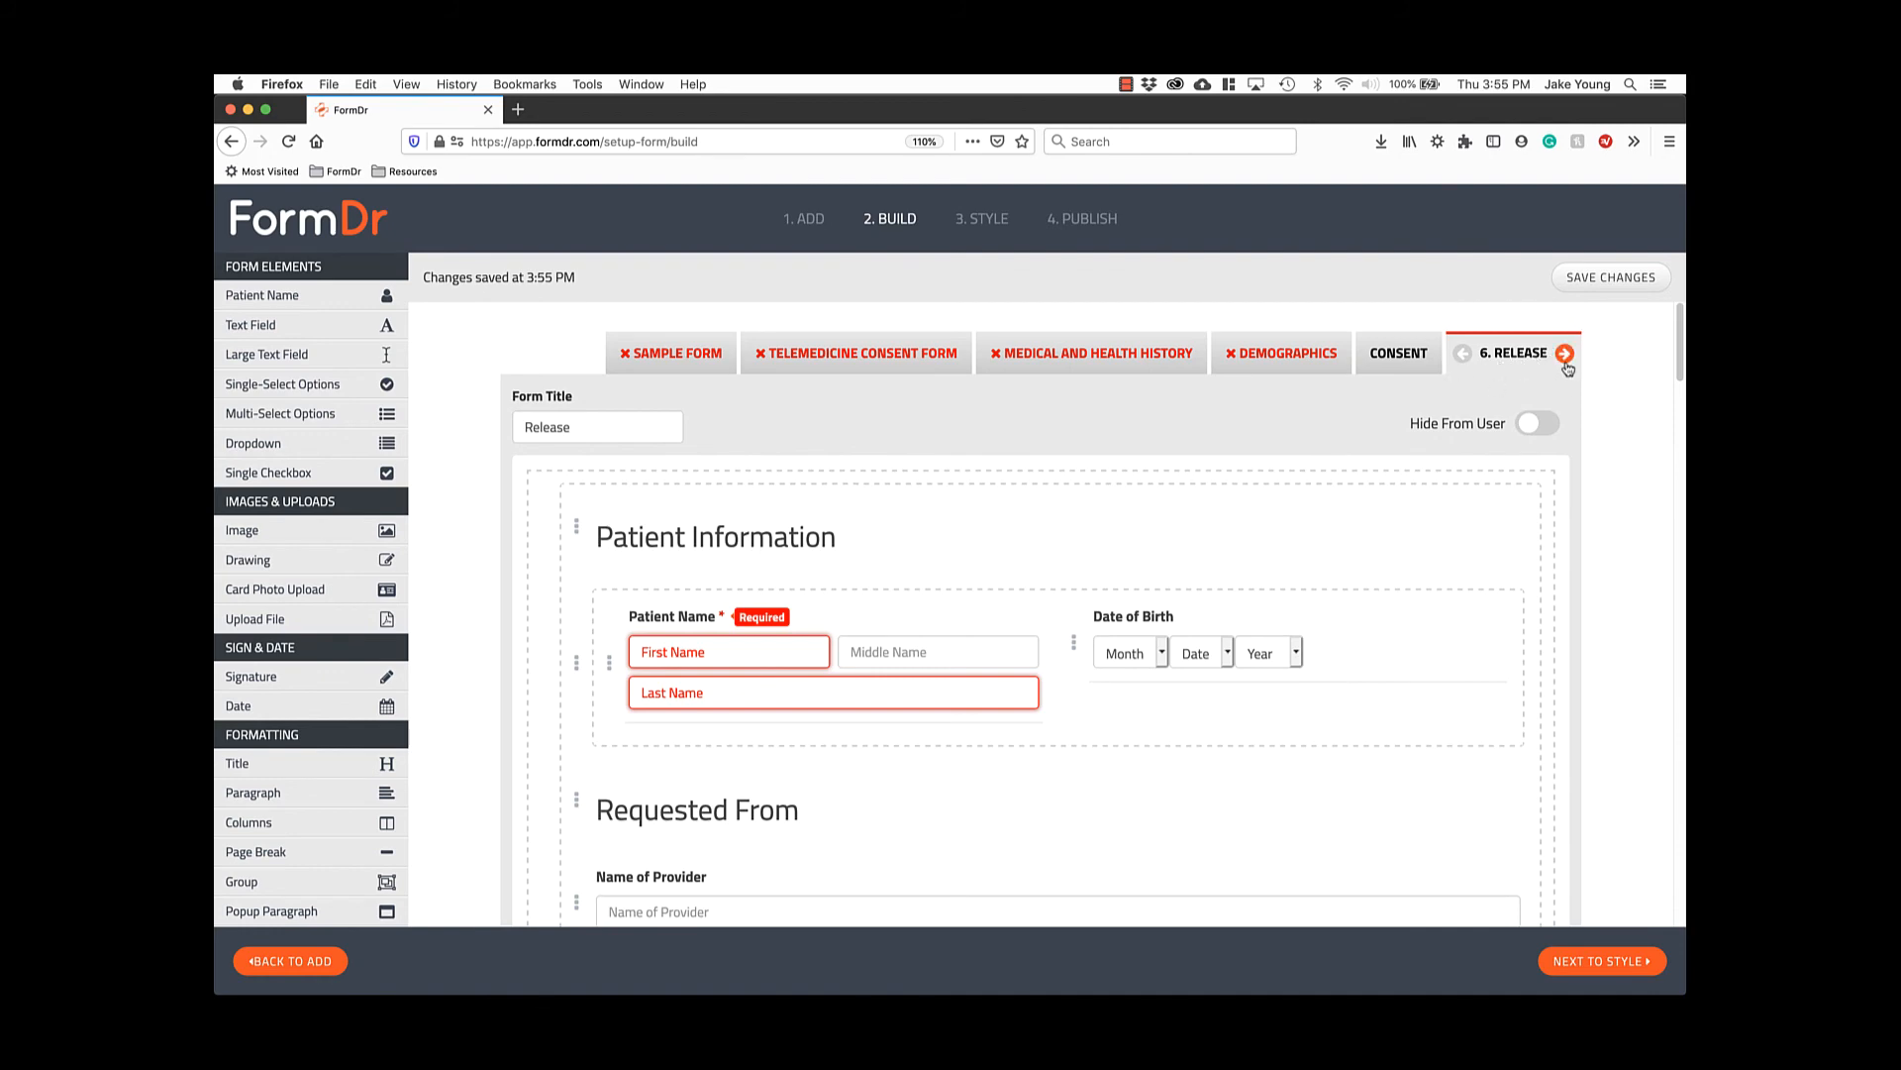
left_click_drag(1676, 337, 1651, 844)
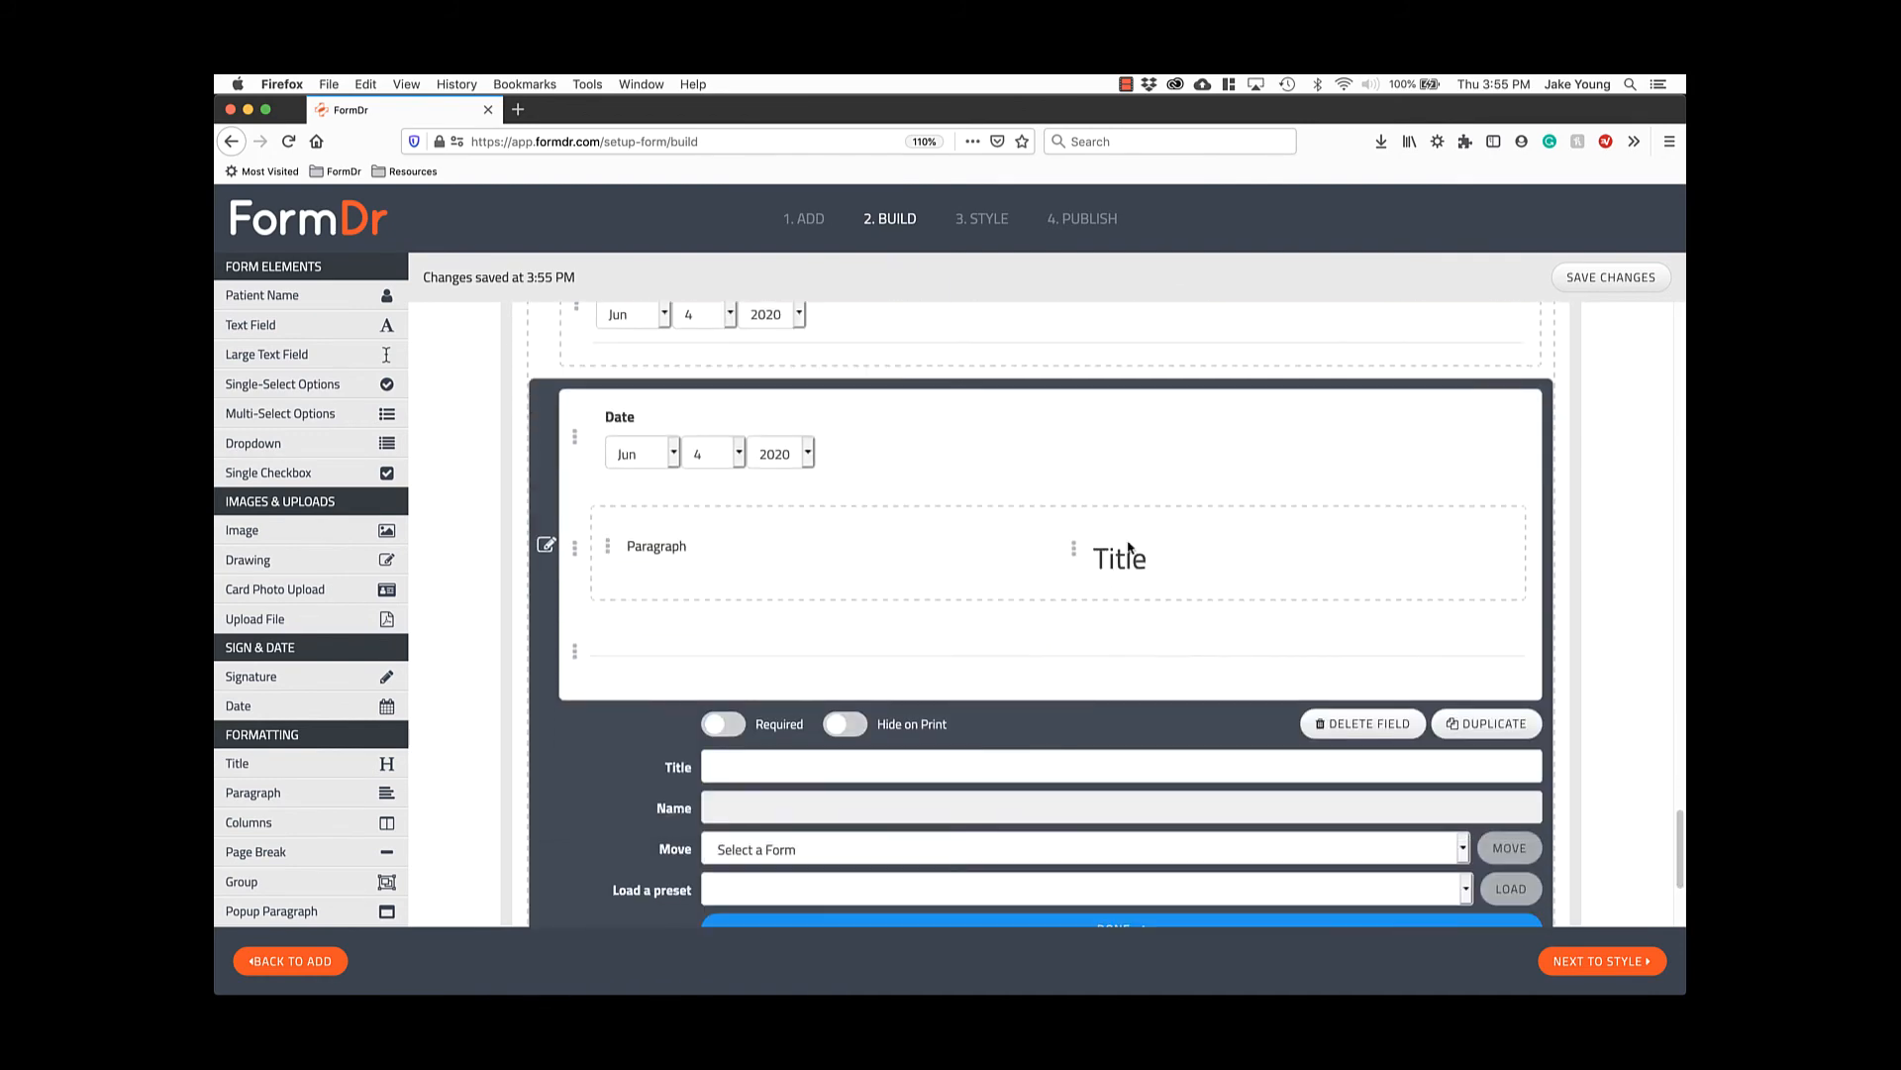
left_click(546, 548)
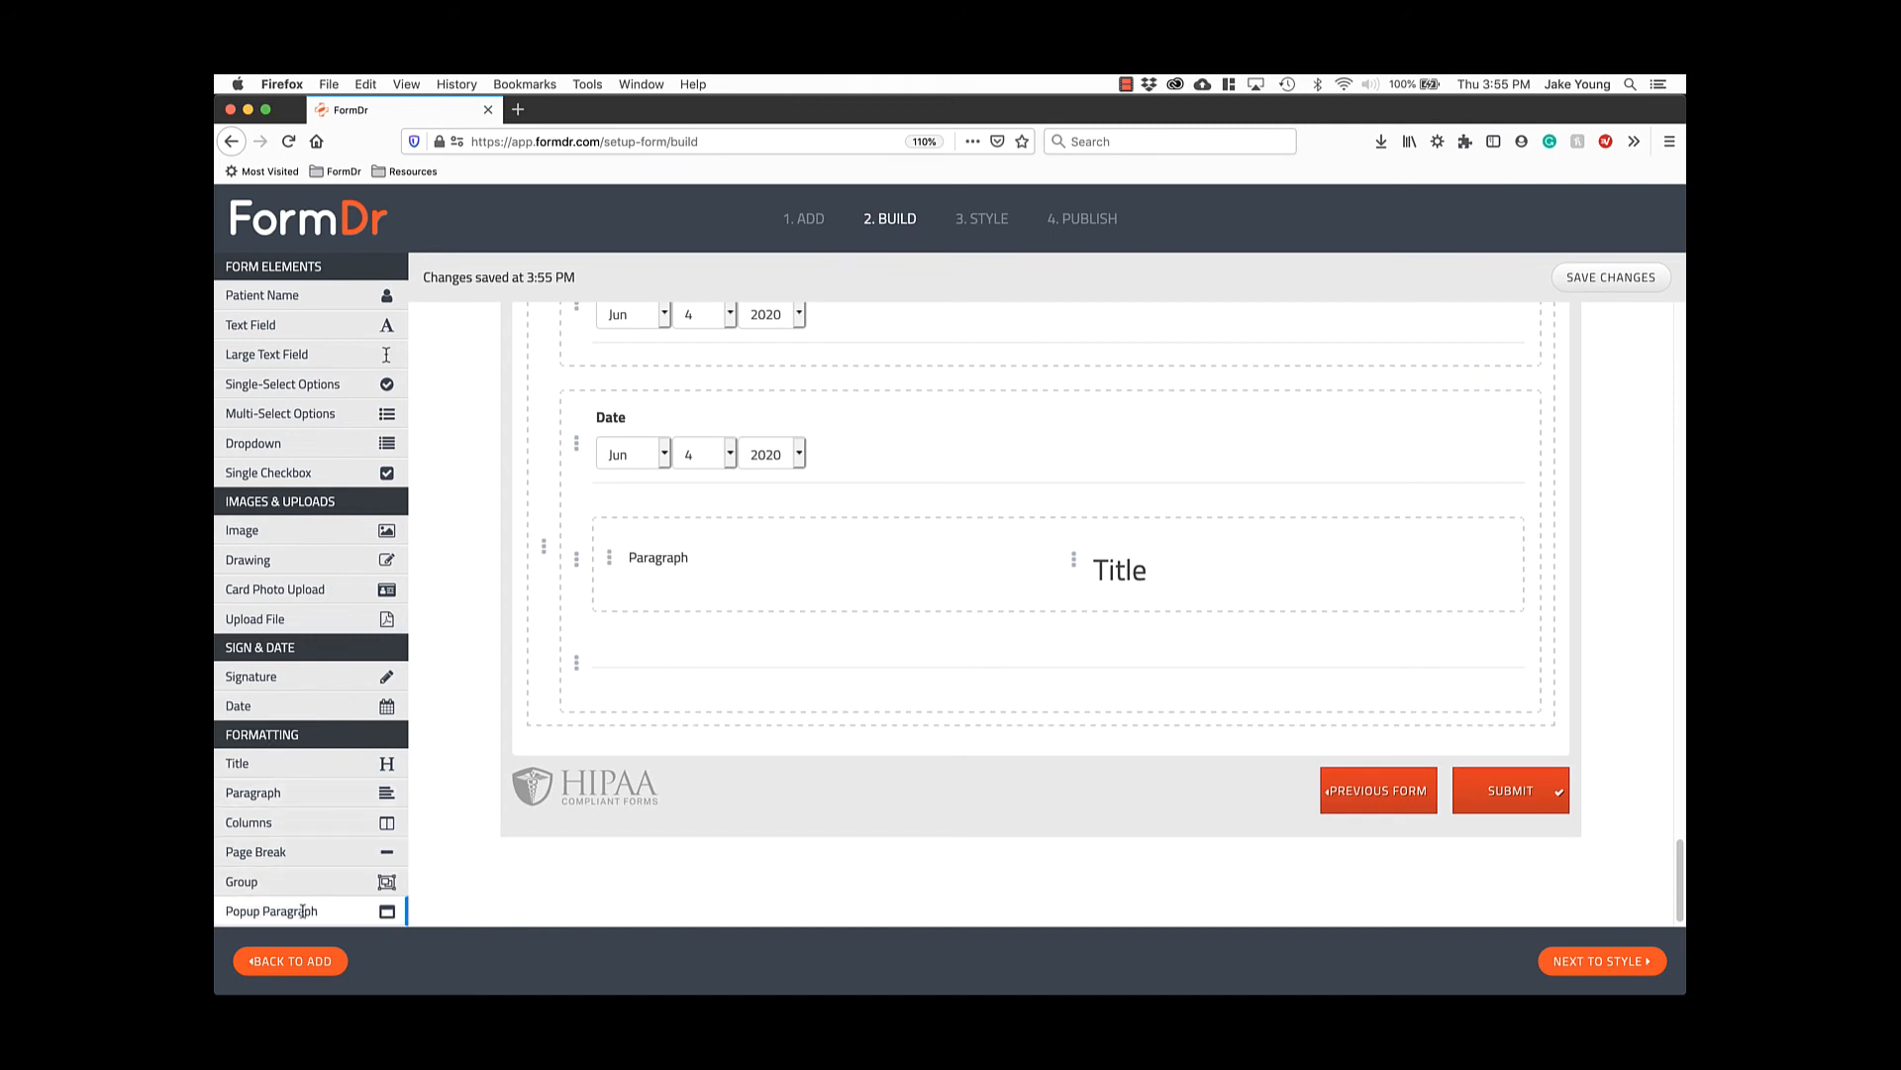
Drop a Popup Paragraph below the Date group on the Release form.
left_click_drag(306, 911, 701, 745)
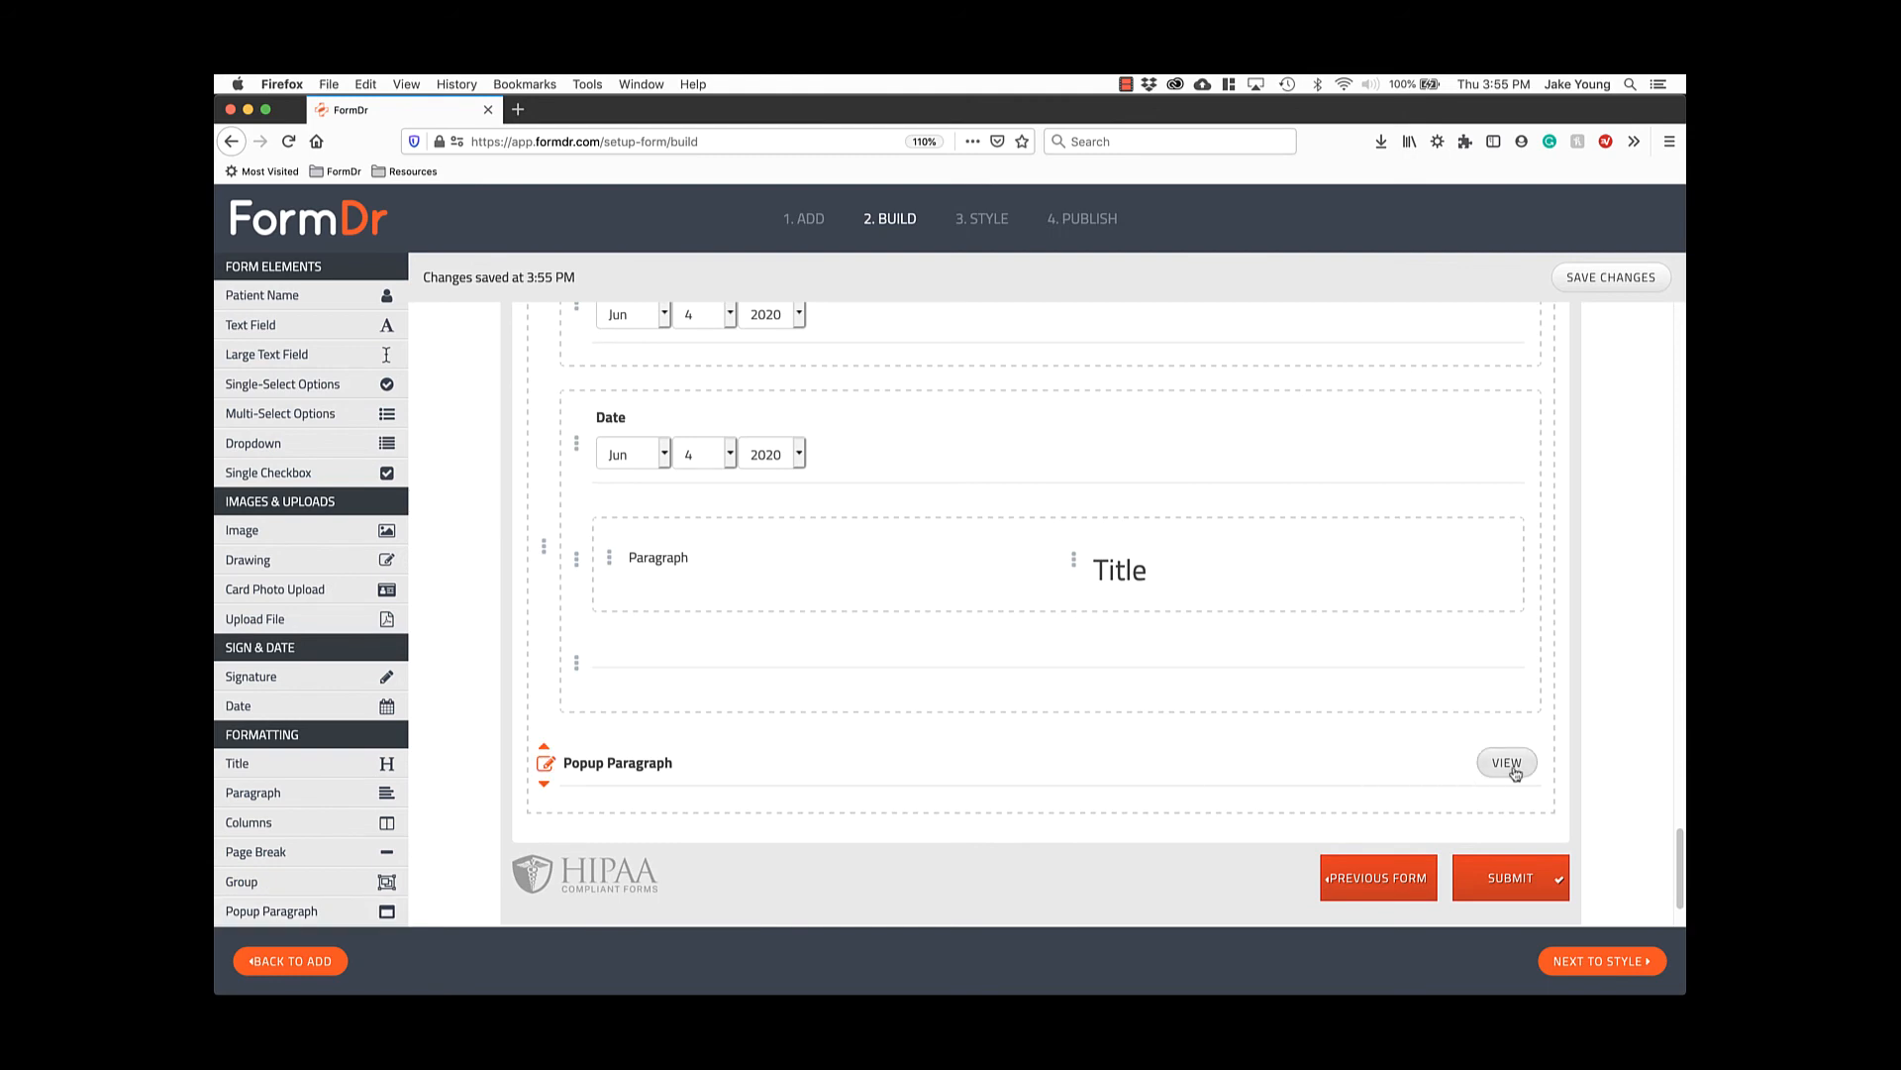
left_click(546, 762)
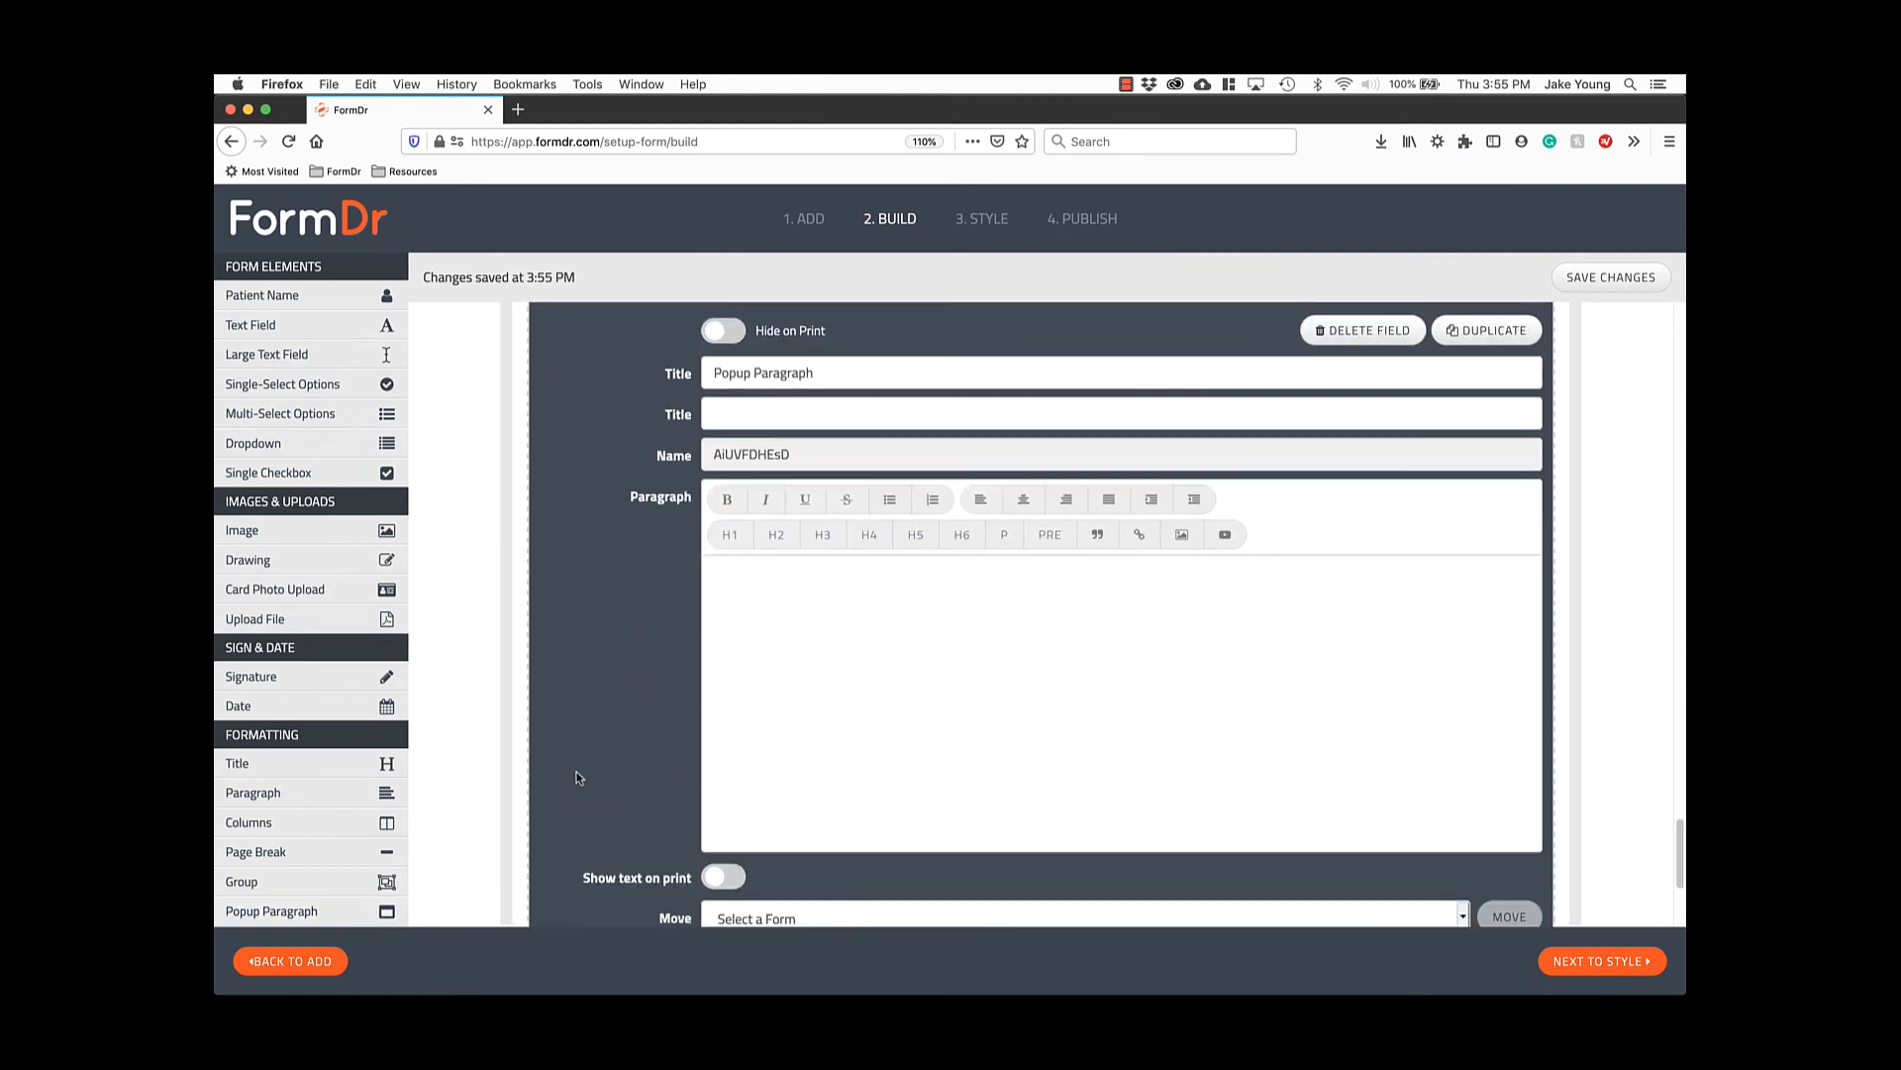
scroll(579, 780, "down", 3)
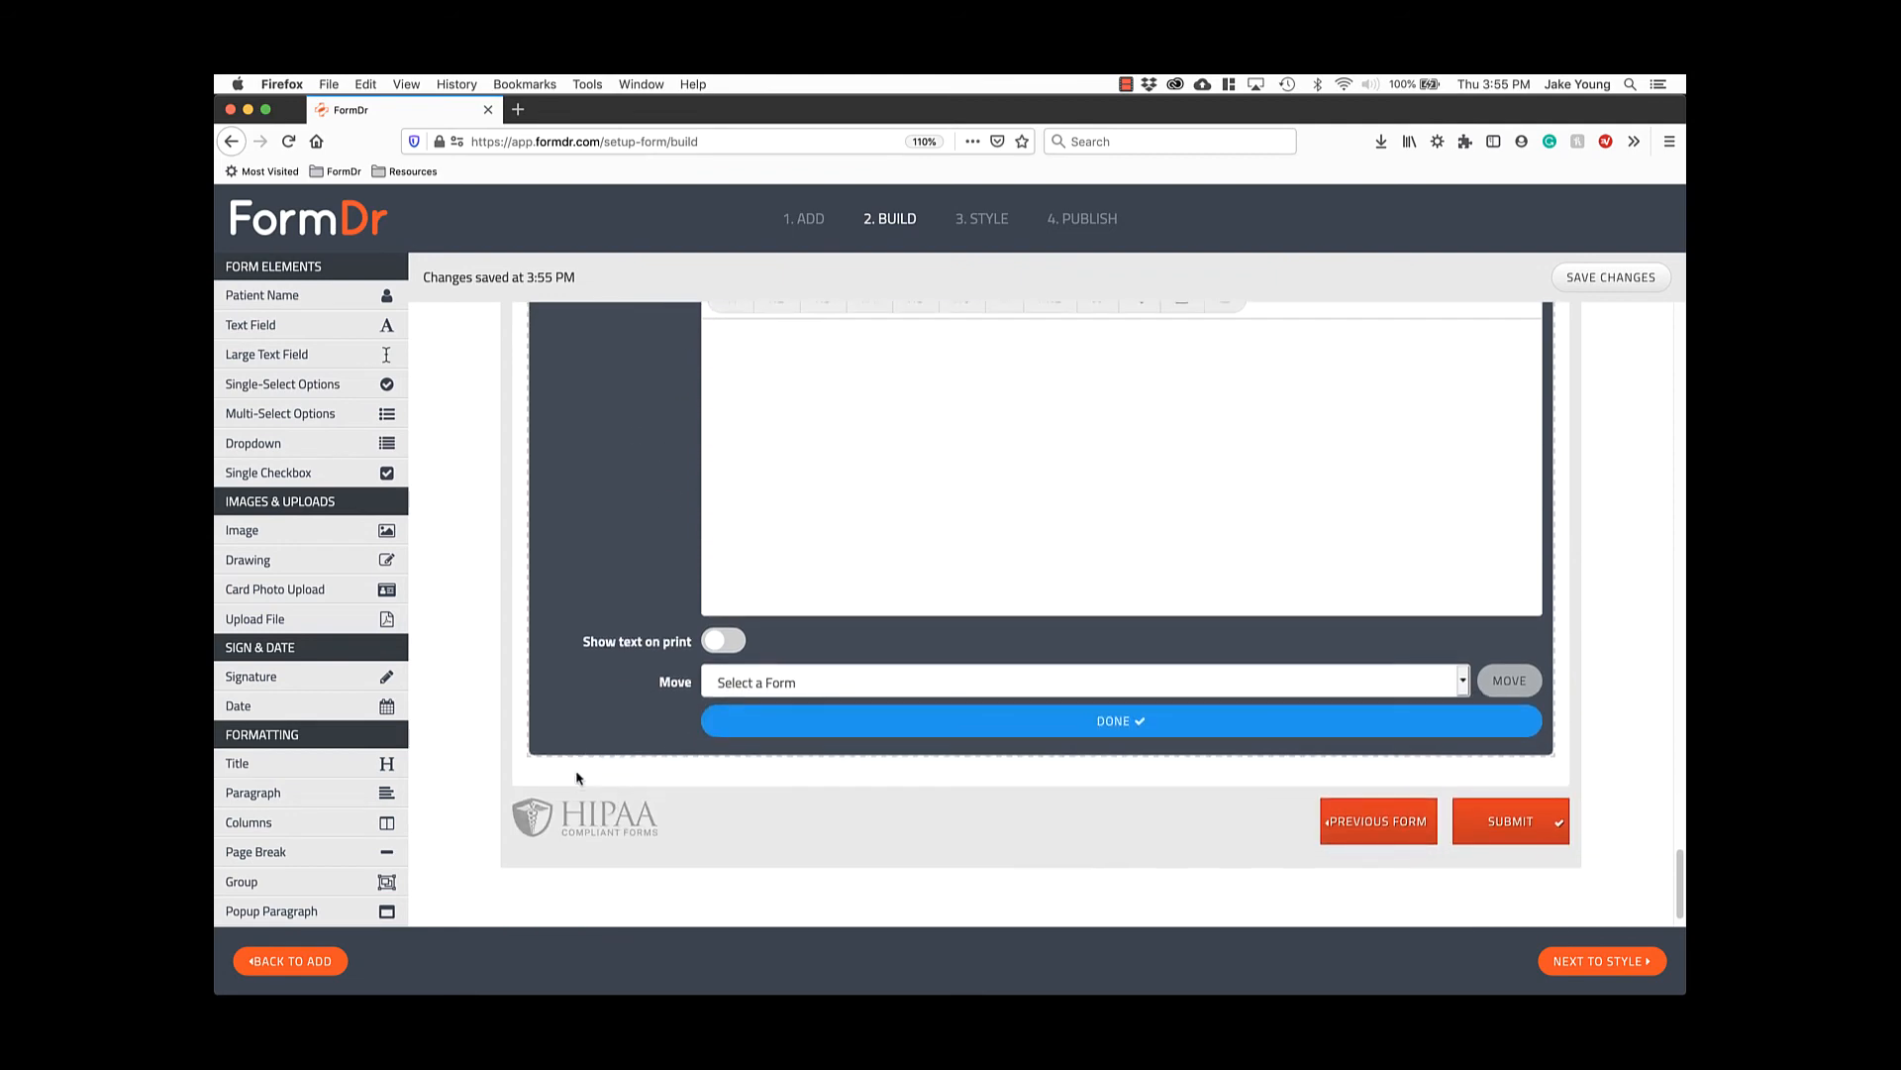
left_click(1139, 726)
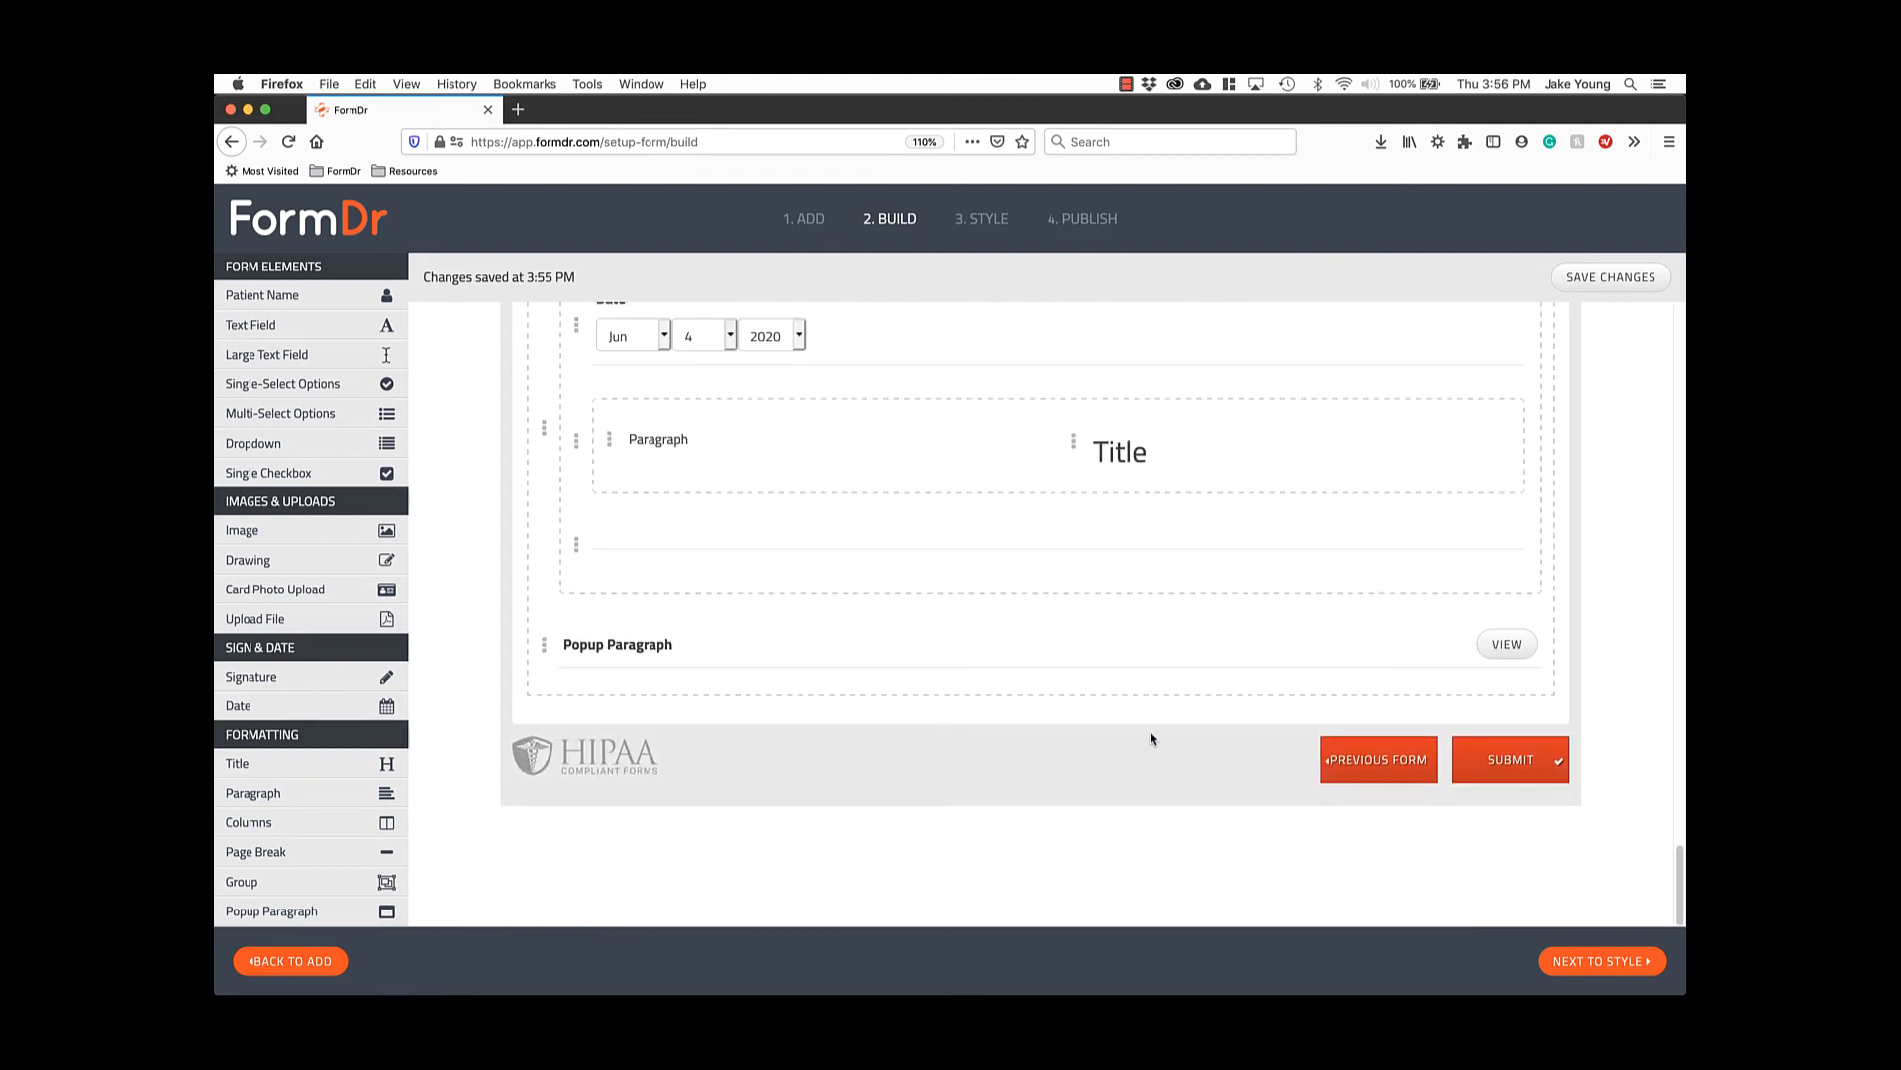
scroll(1148, 739, "up", 15)
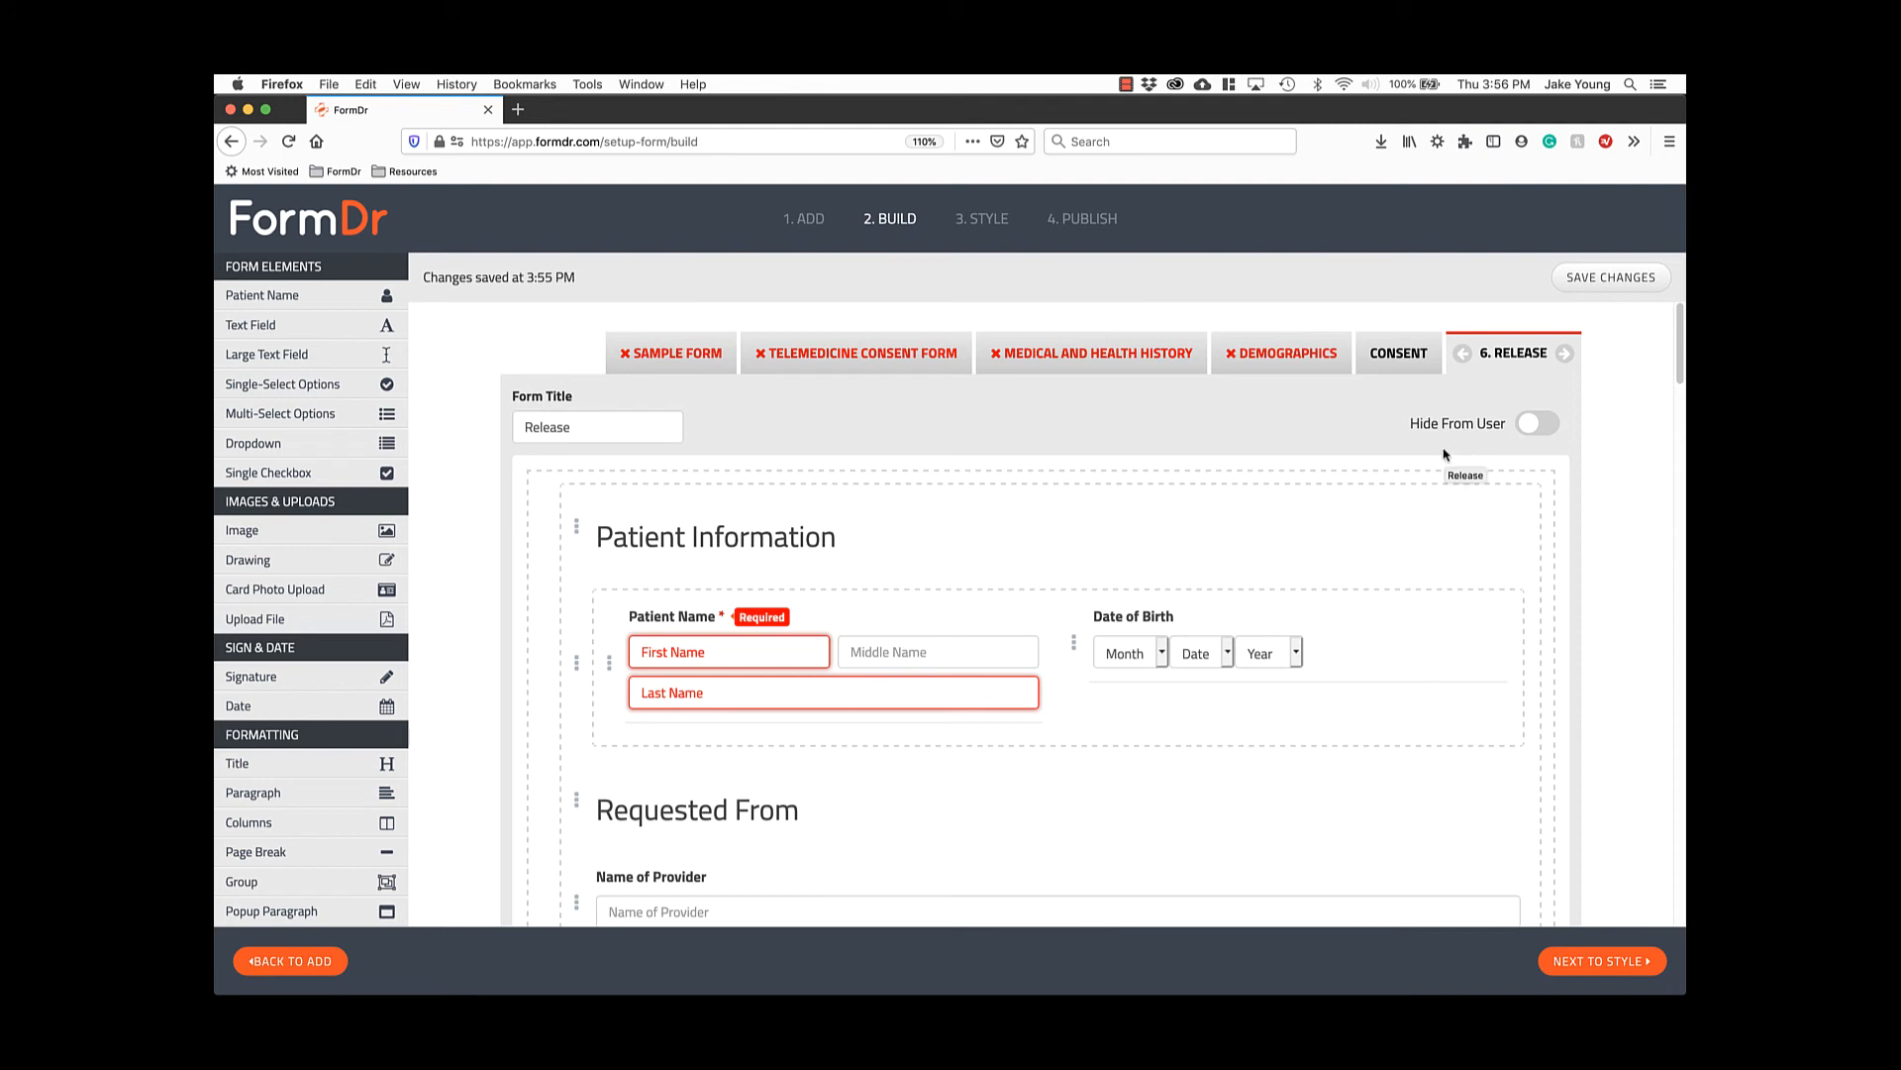
Retitle the Sample Form 'Doctor's Notes' and turn on Hide From User.
left_click(695, 359)
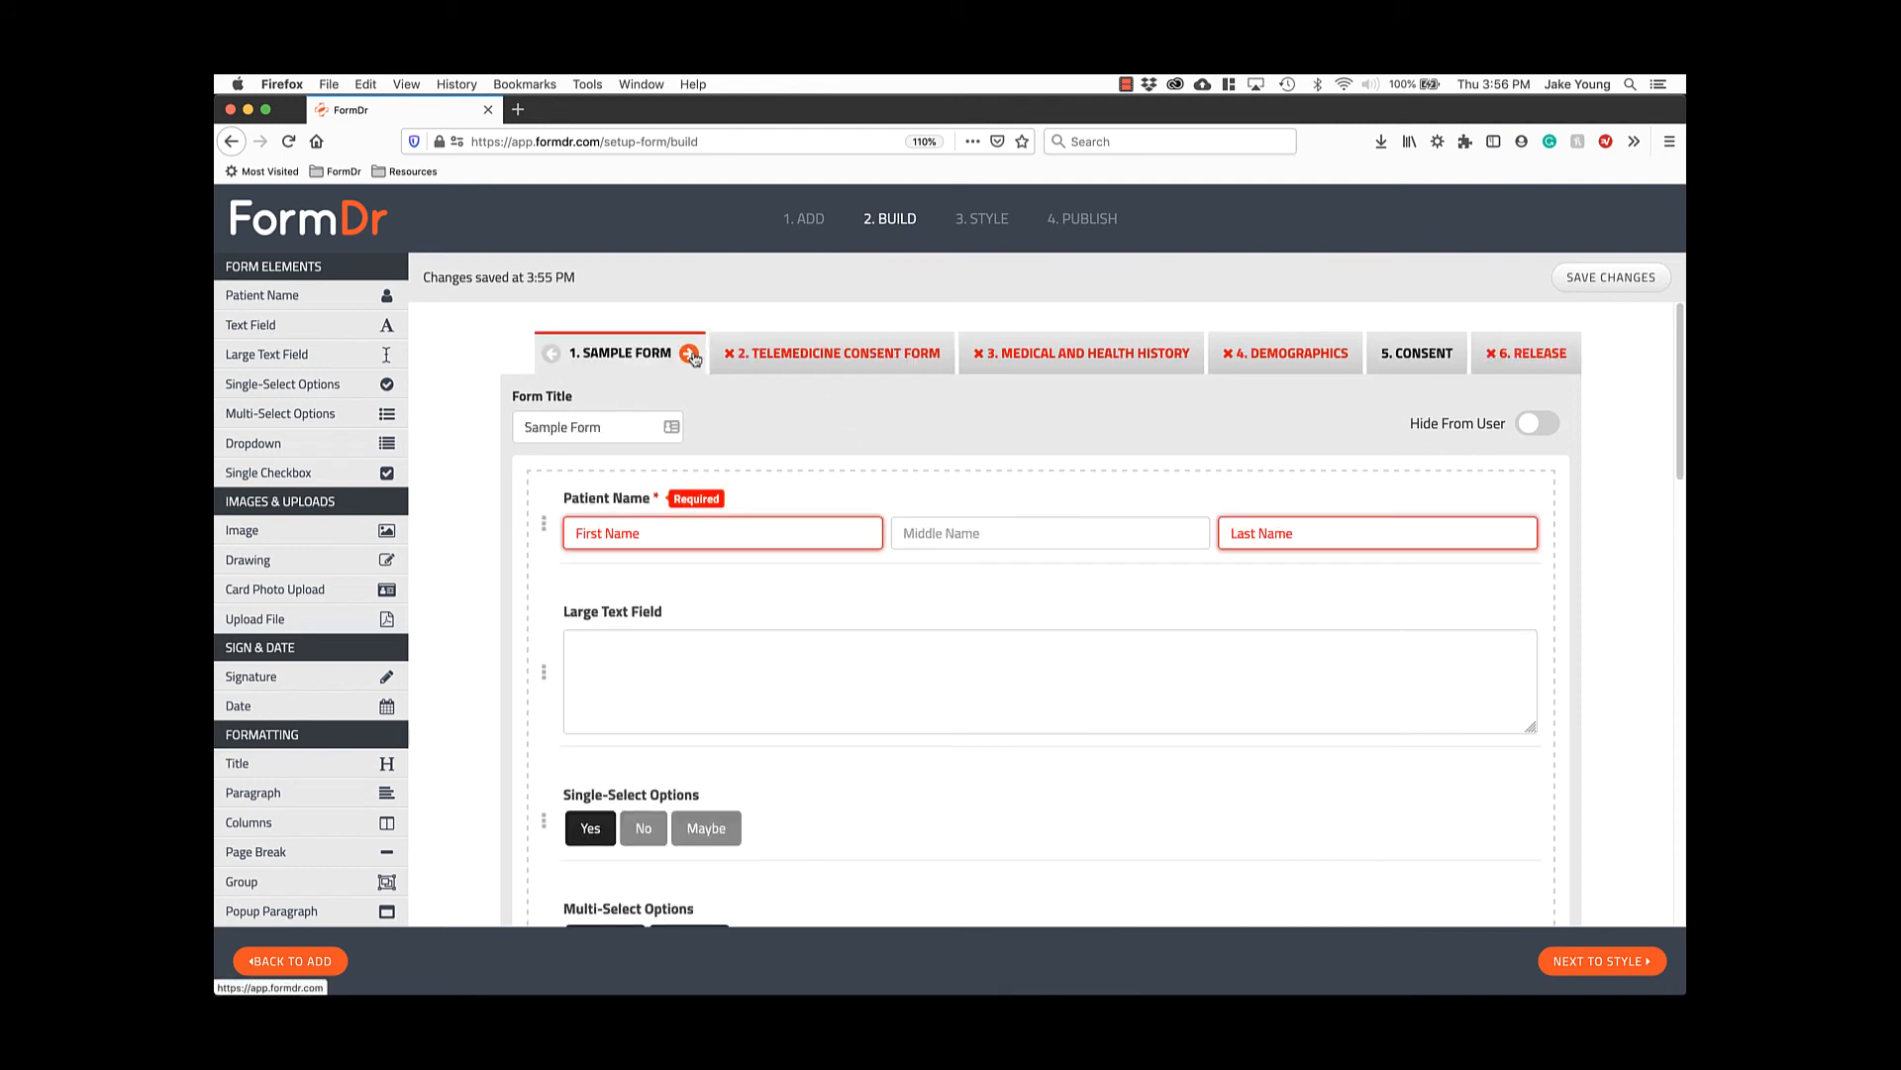
triple_click(593, 436)
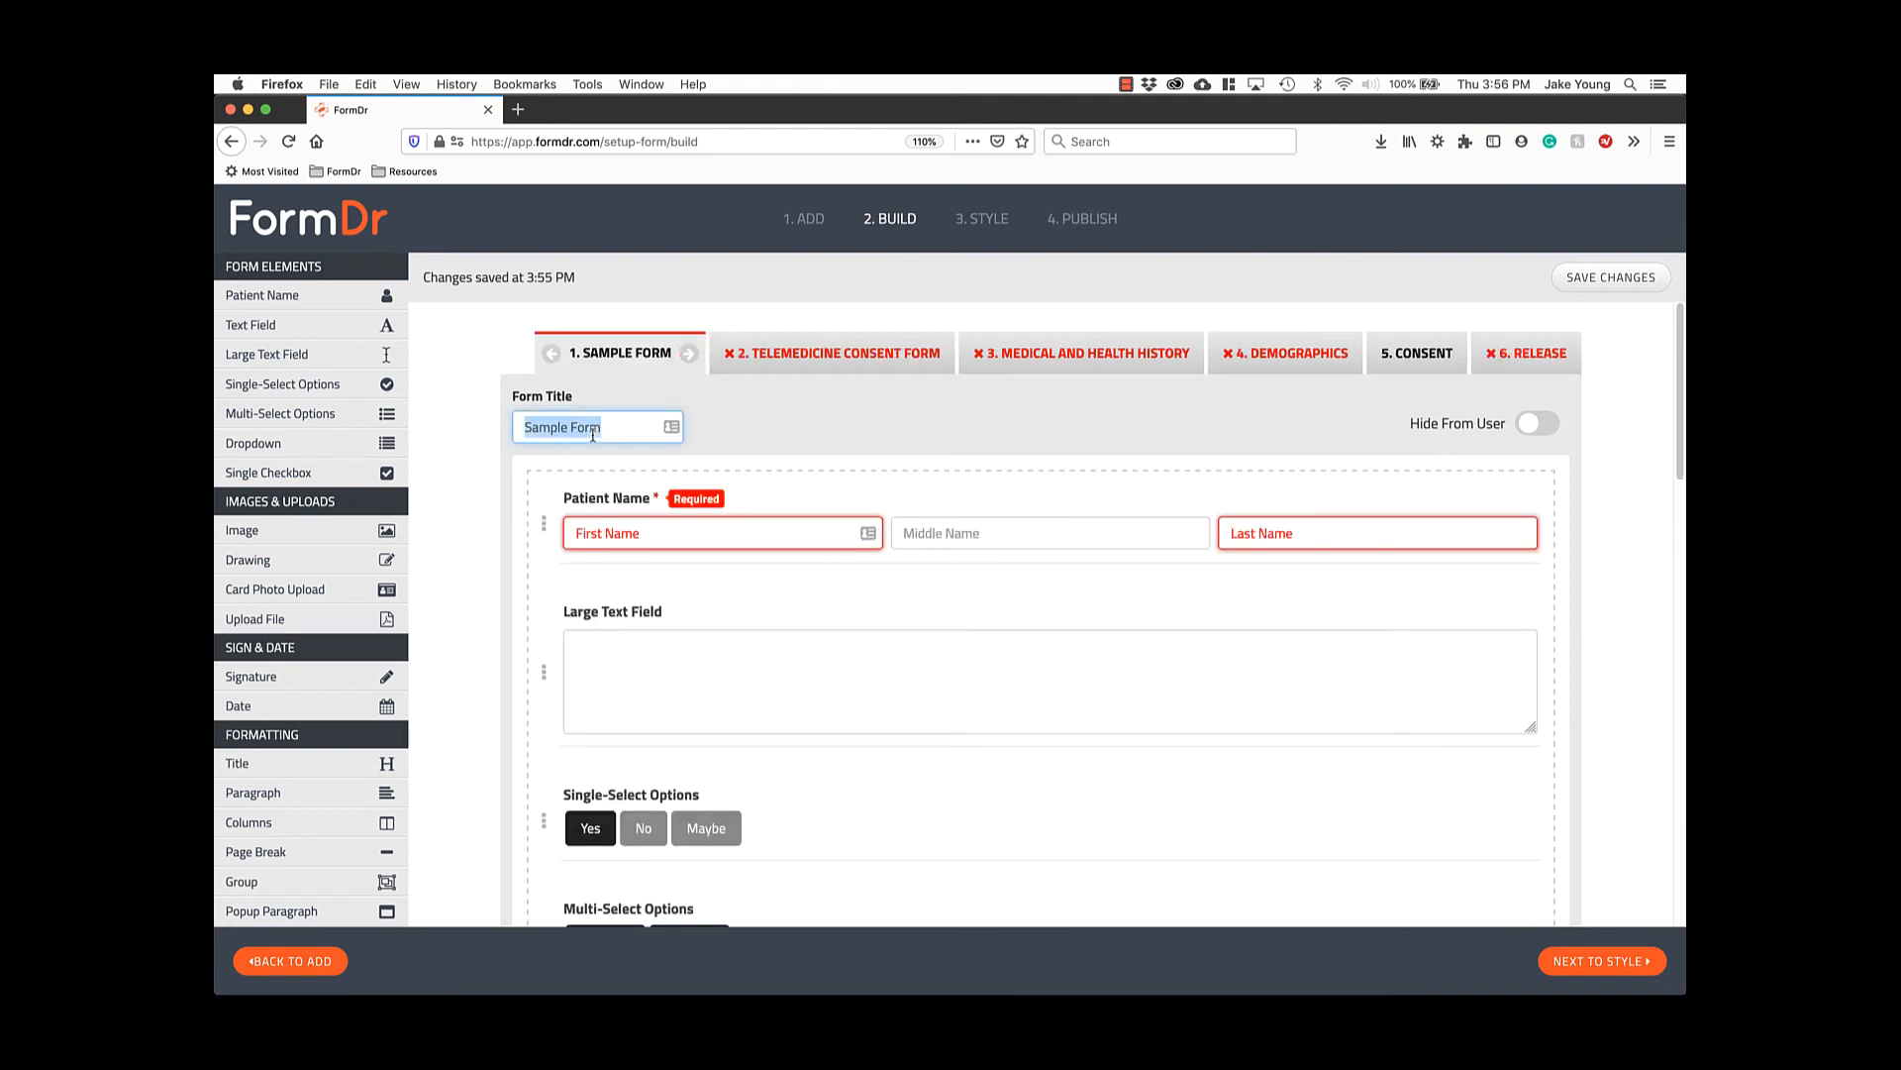
type("Doctor")
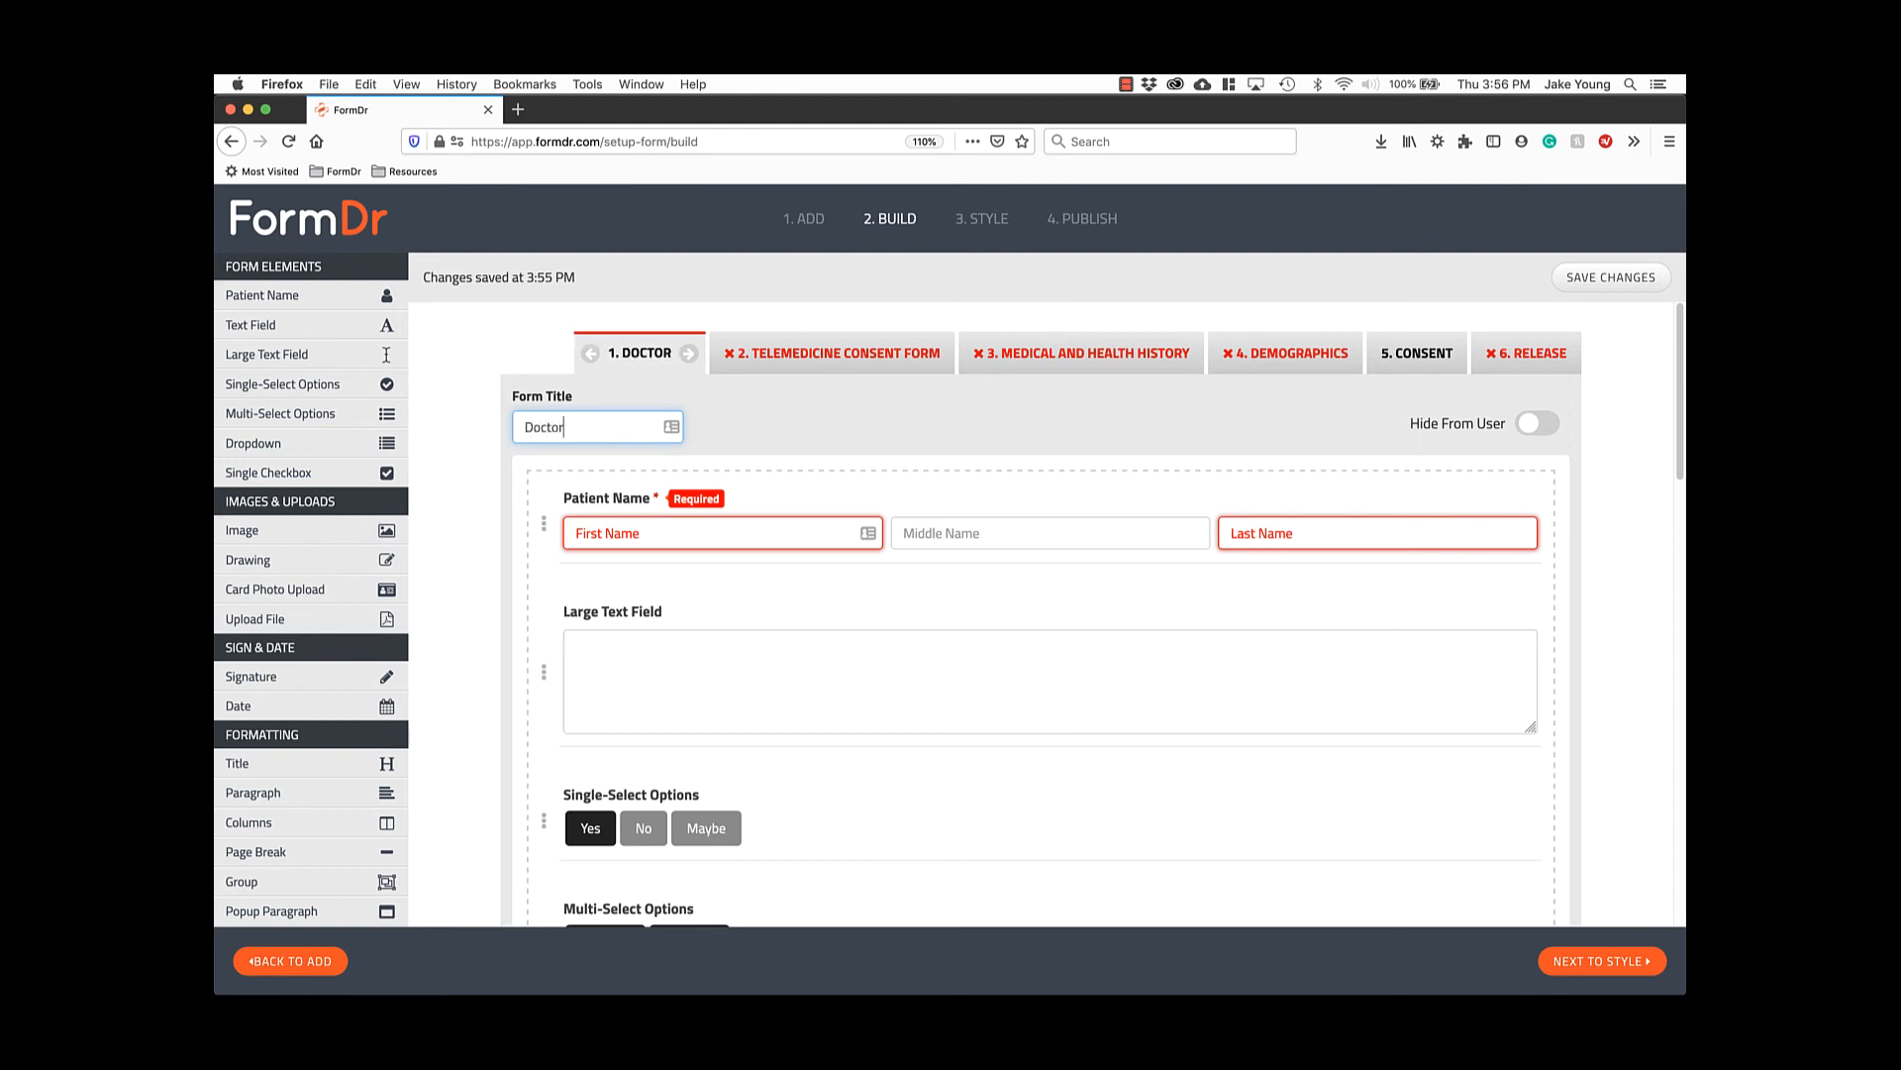
type("'s Notes")
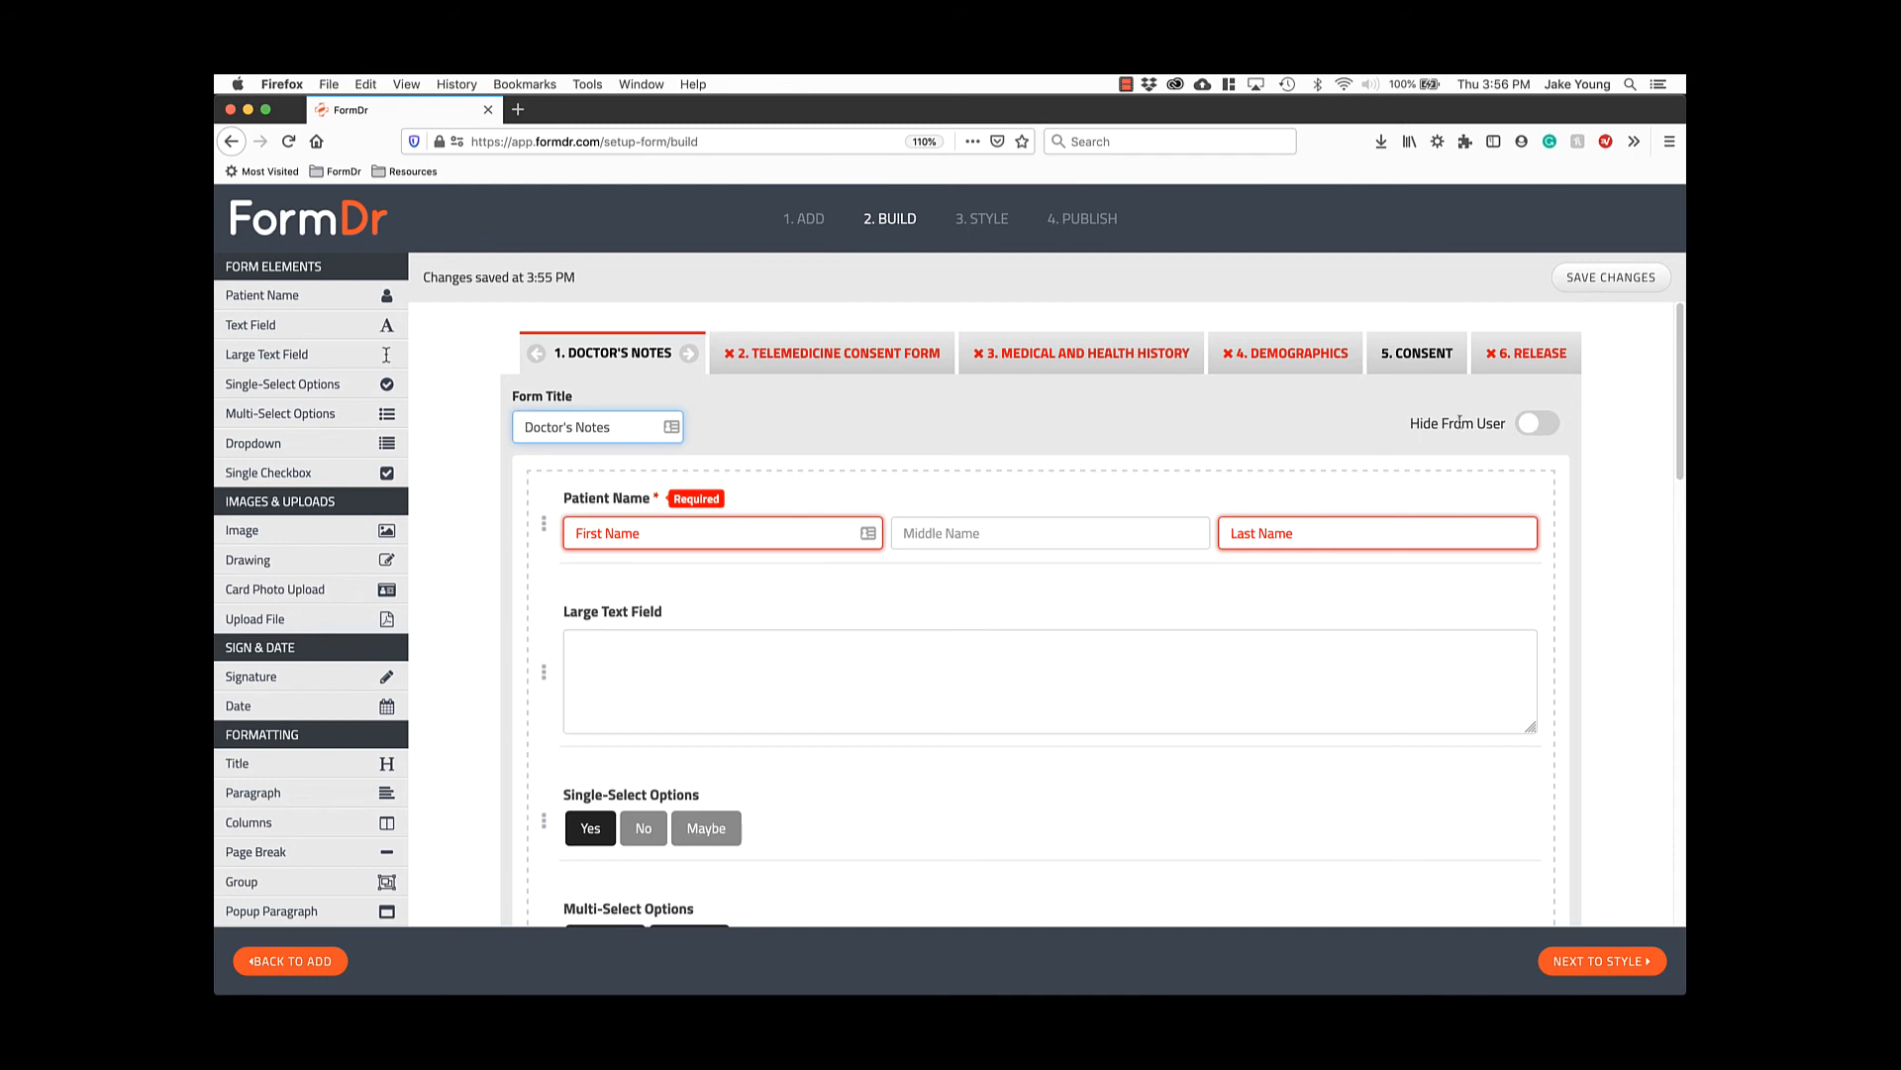
left_click_drag(1412, 424, 1495, 424)
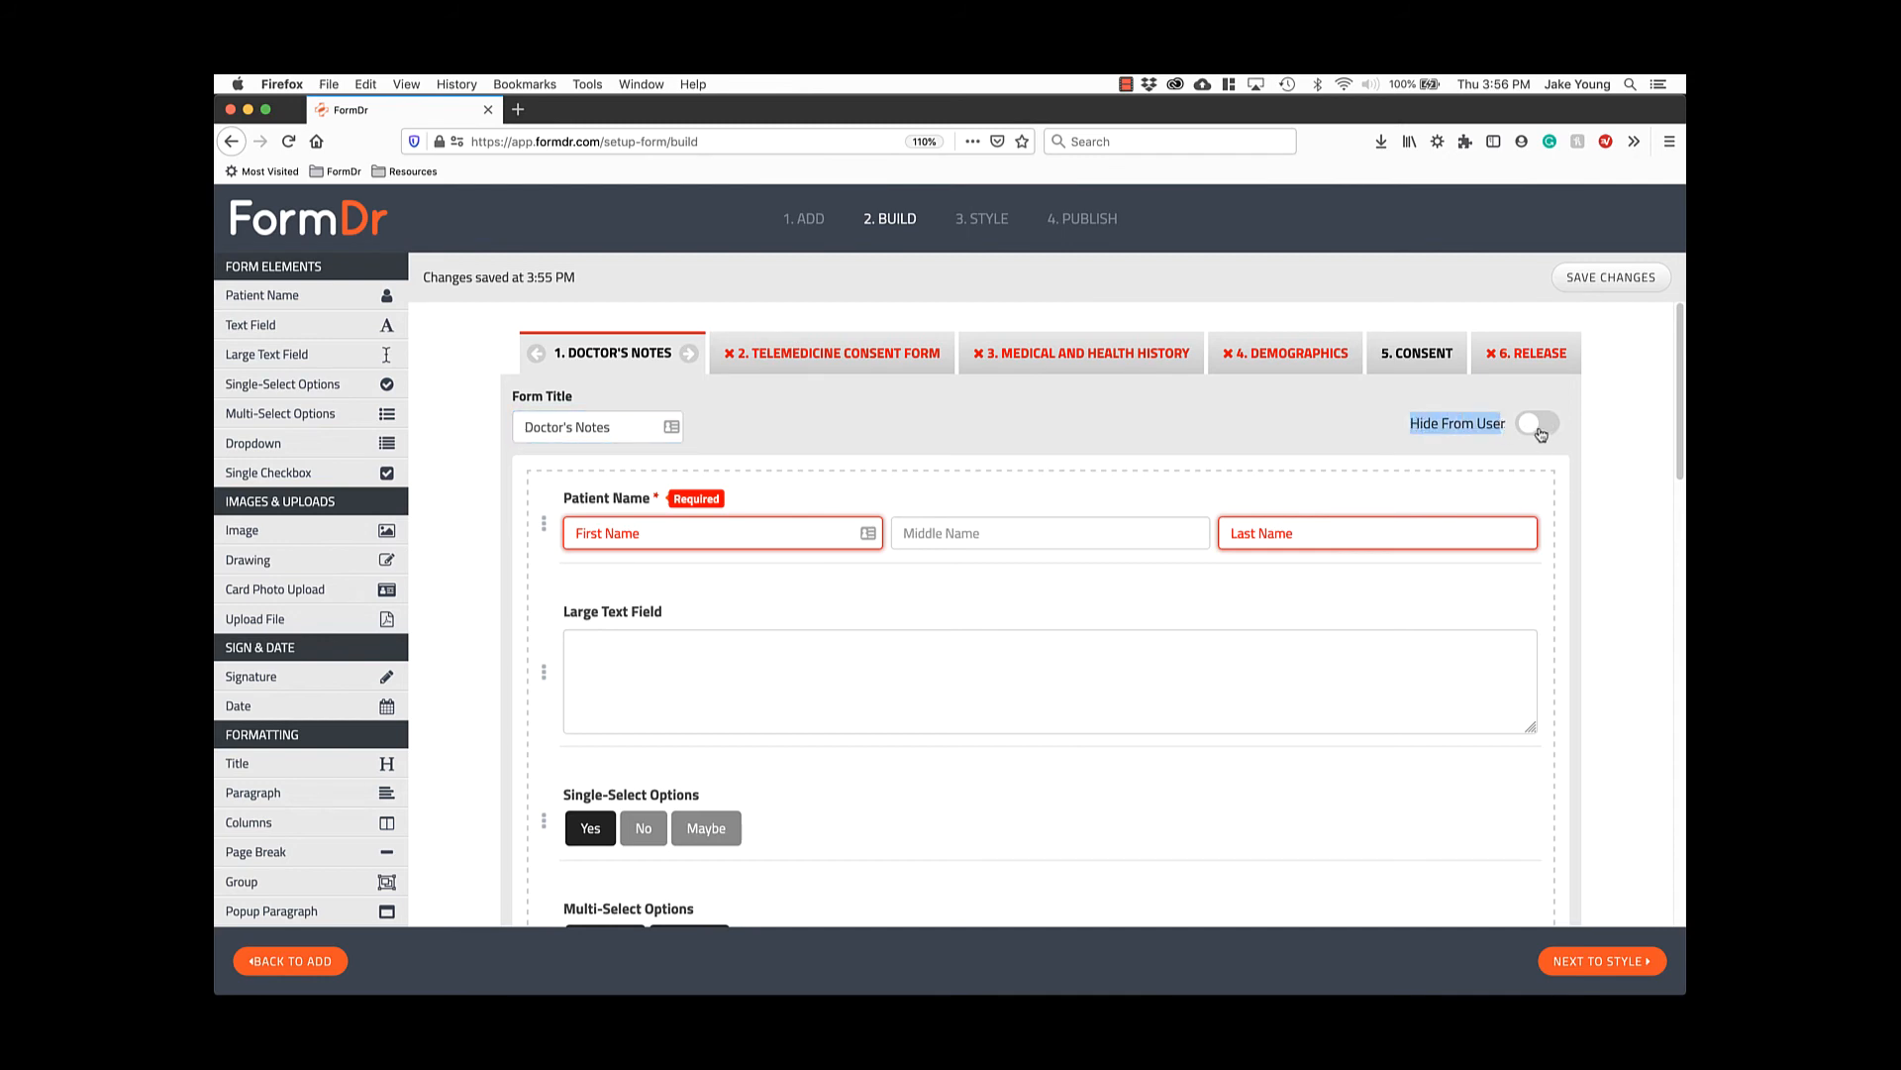
left_click(1541, 428)
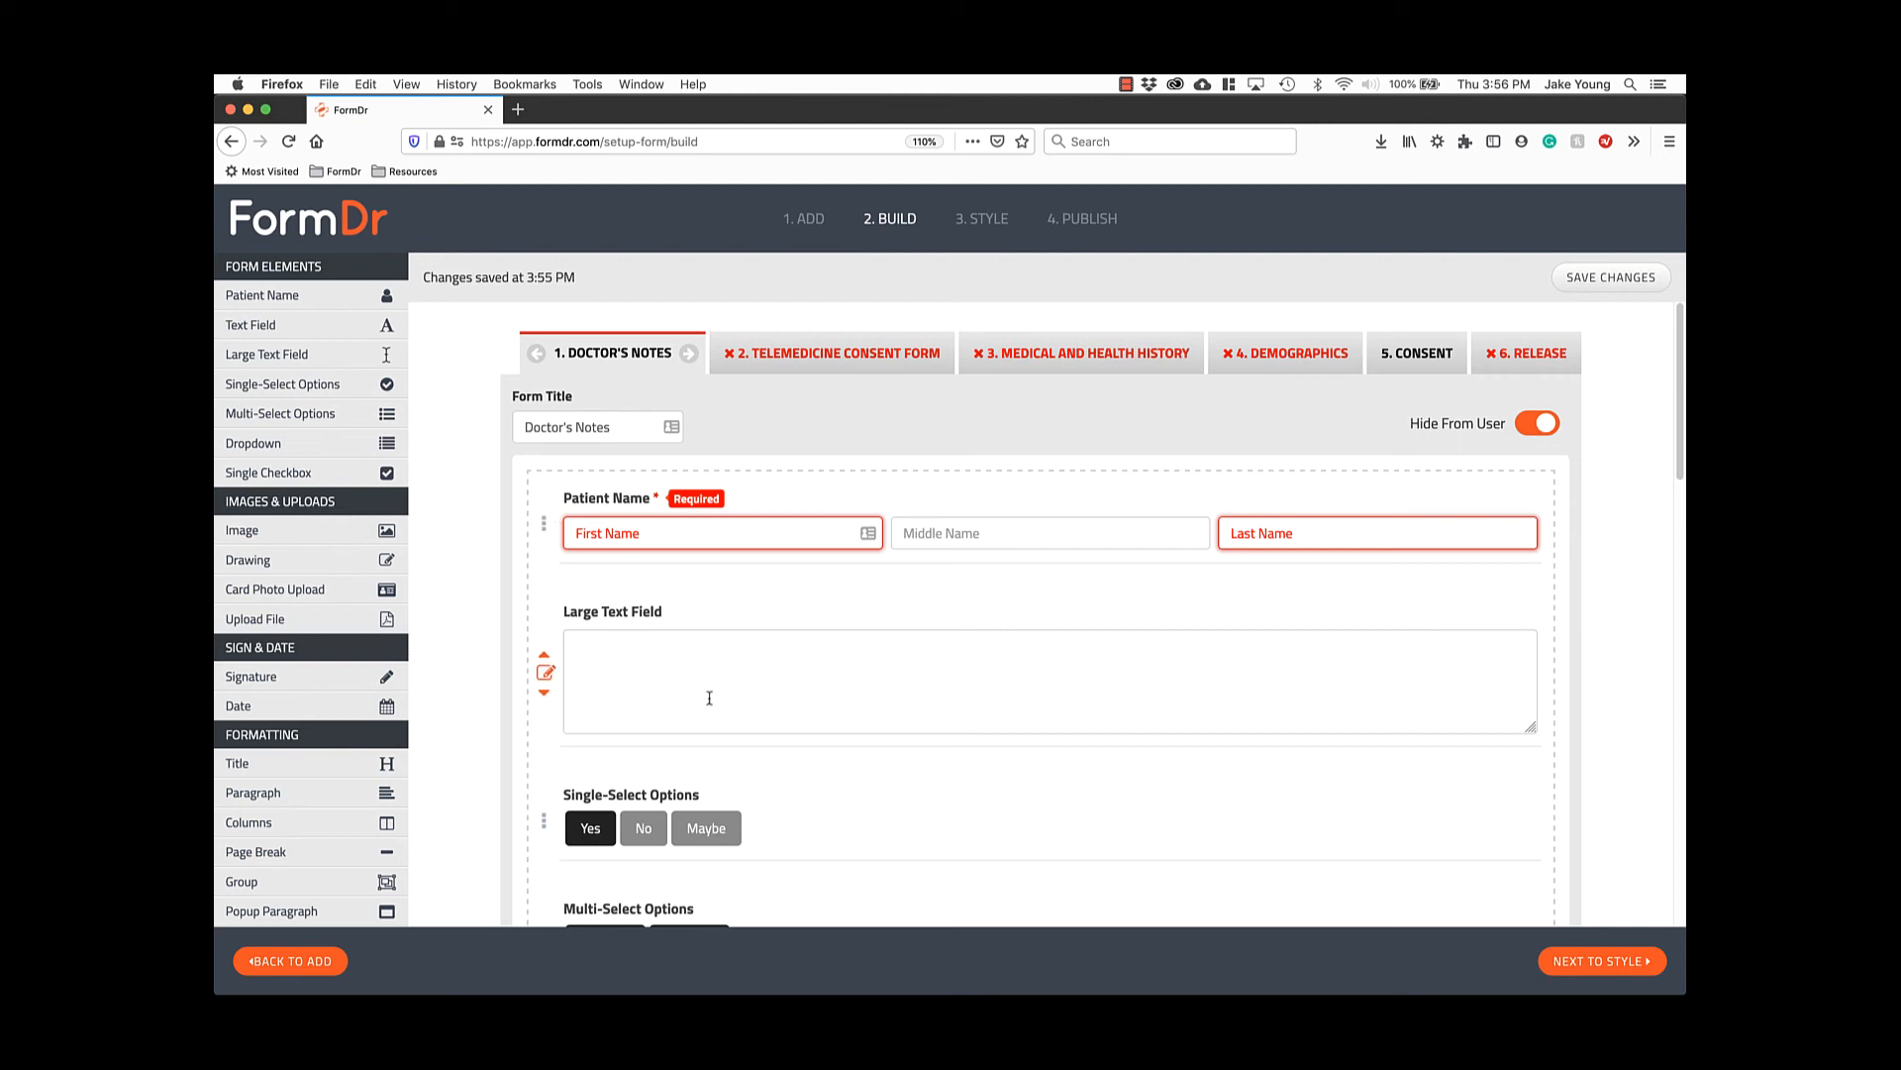
Look through the Telemedicine Consent, Medical and Health History and Demographics forms.
left_click(882, 367)
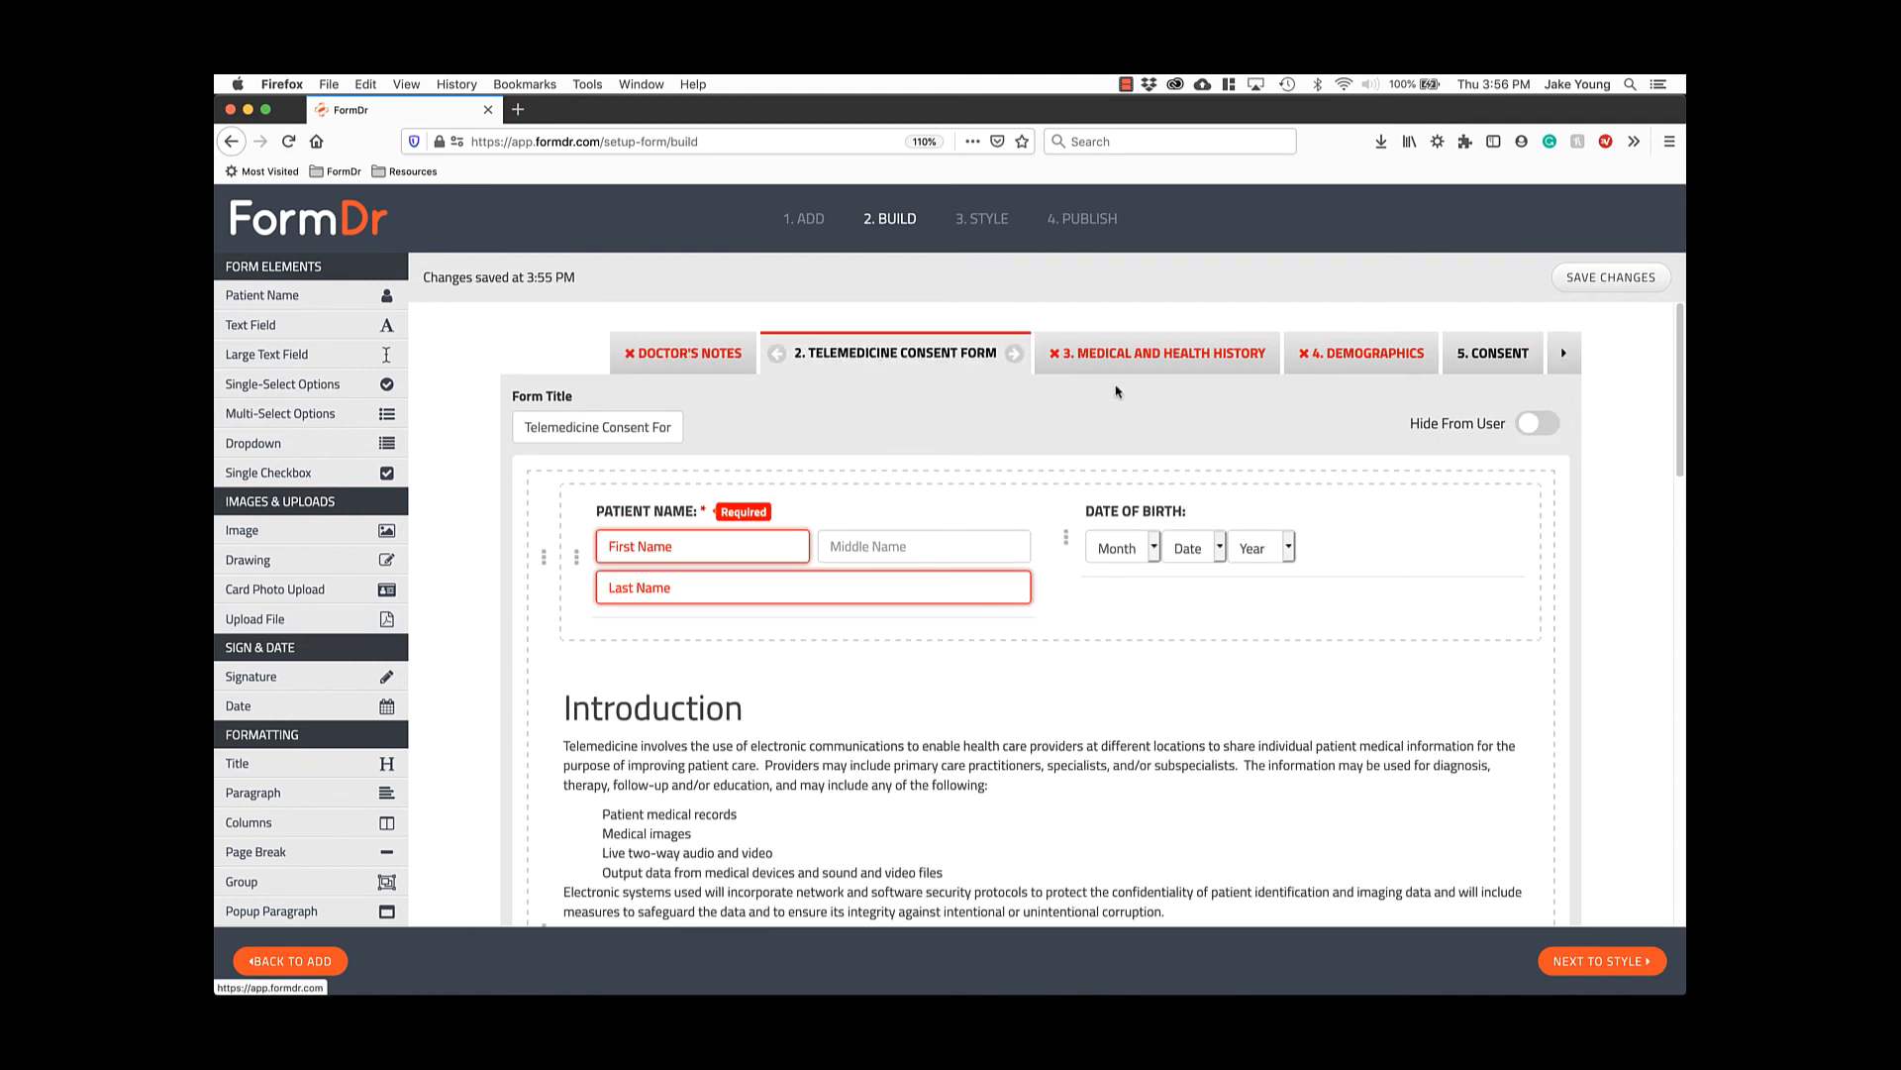
left_click_drag(1413, 422, 1491, 422)
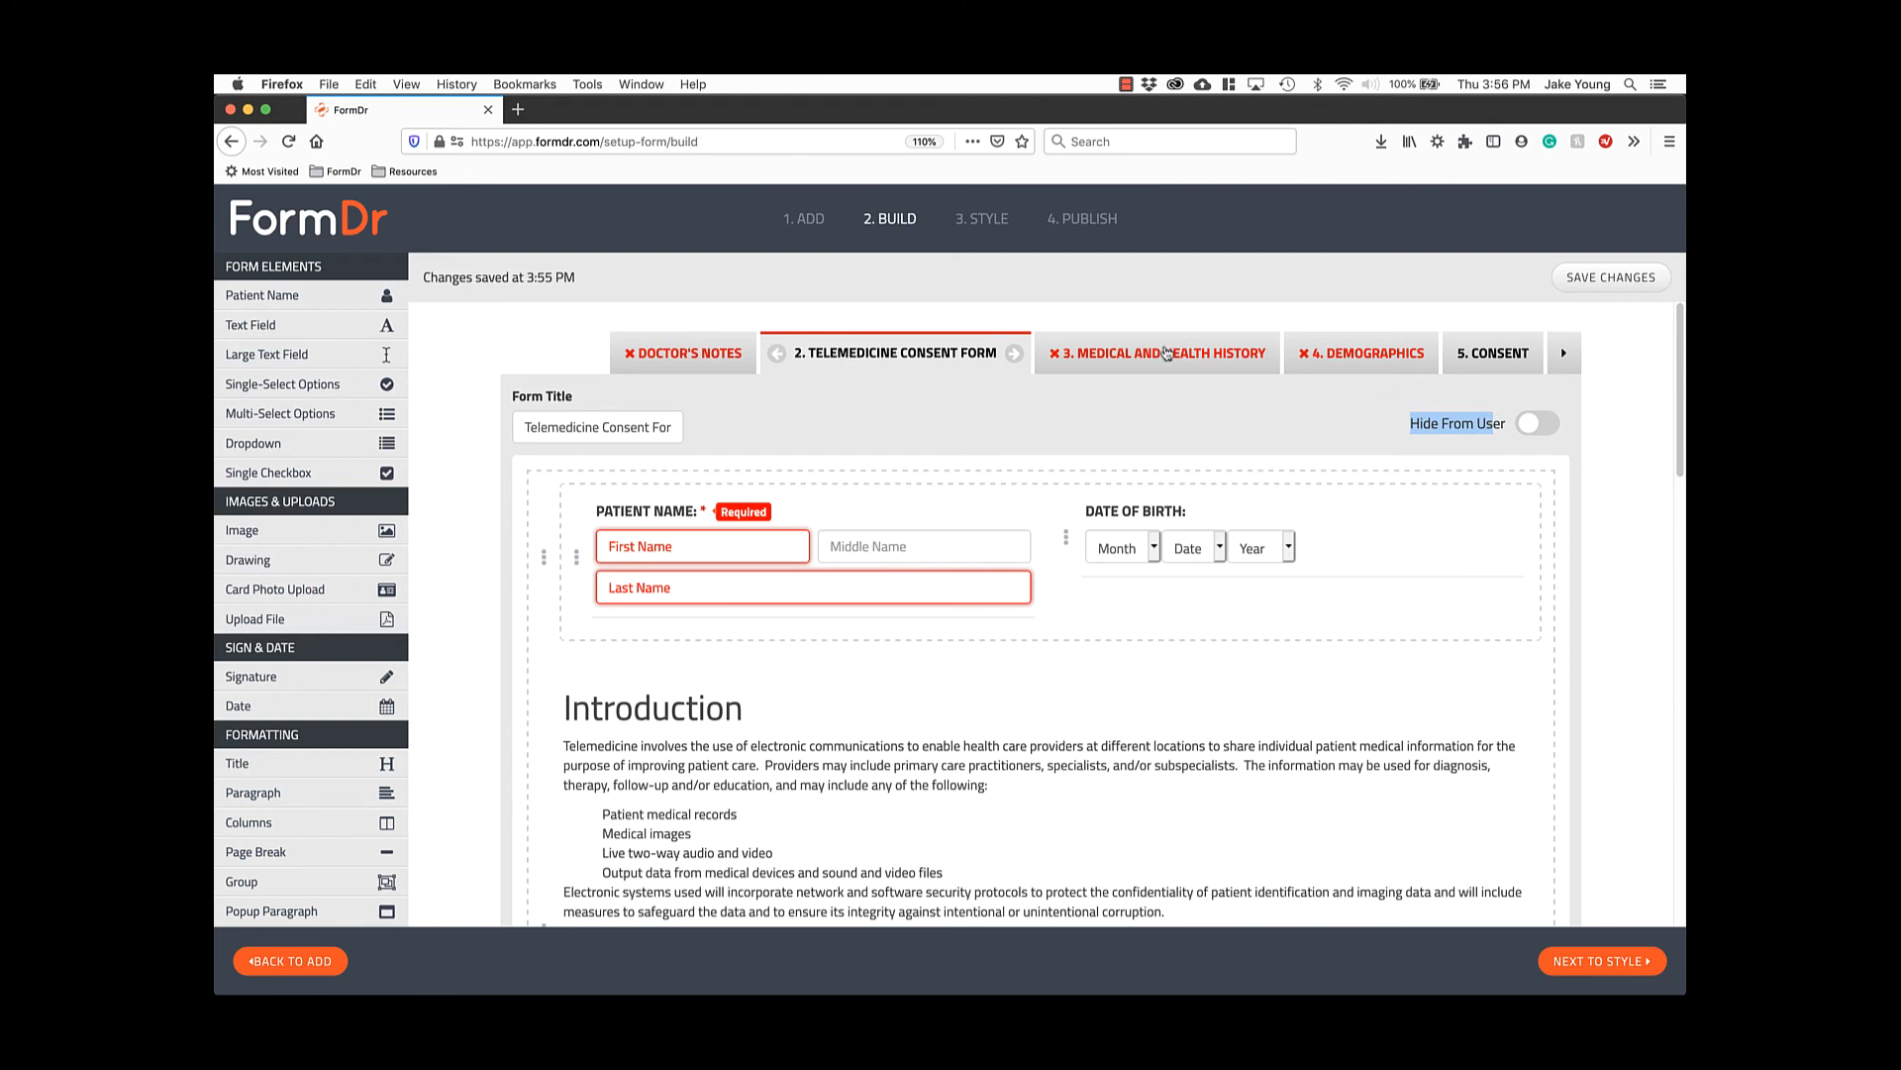
left_click(1167, 353)
left_click(1327, 356)
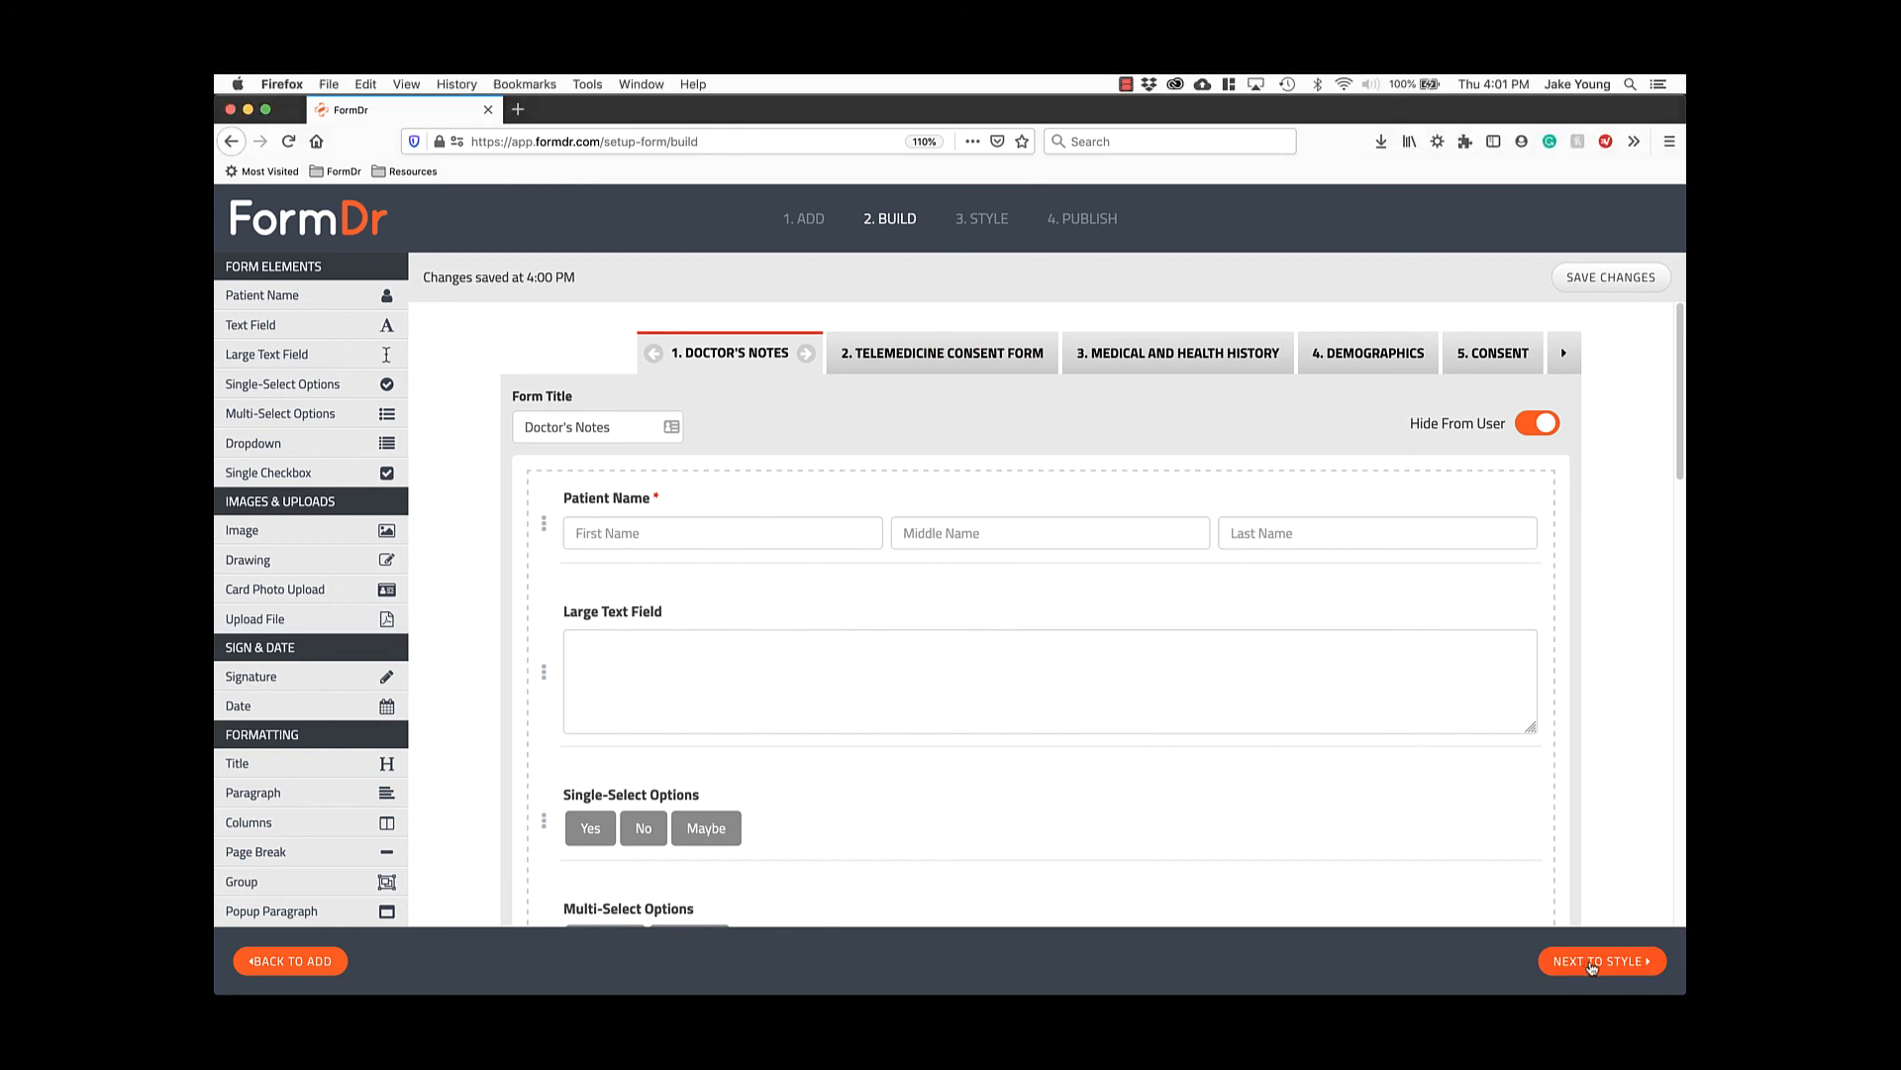
Go to the Style step and turn on header visibility.
left_click(1593, 958)
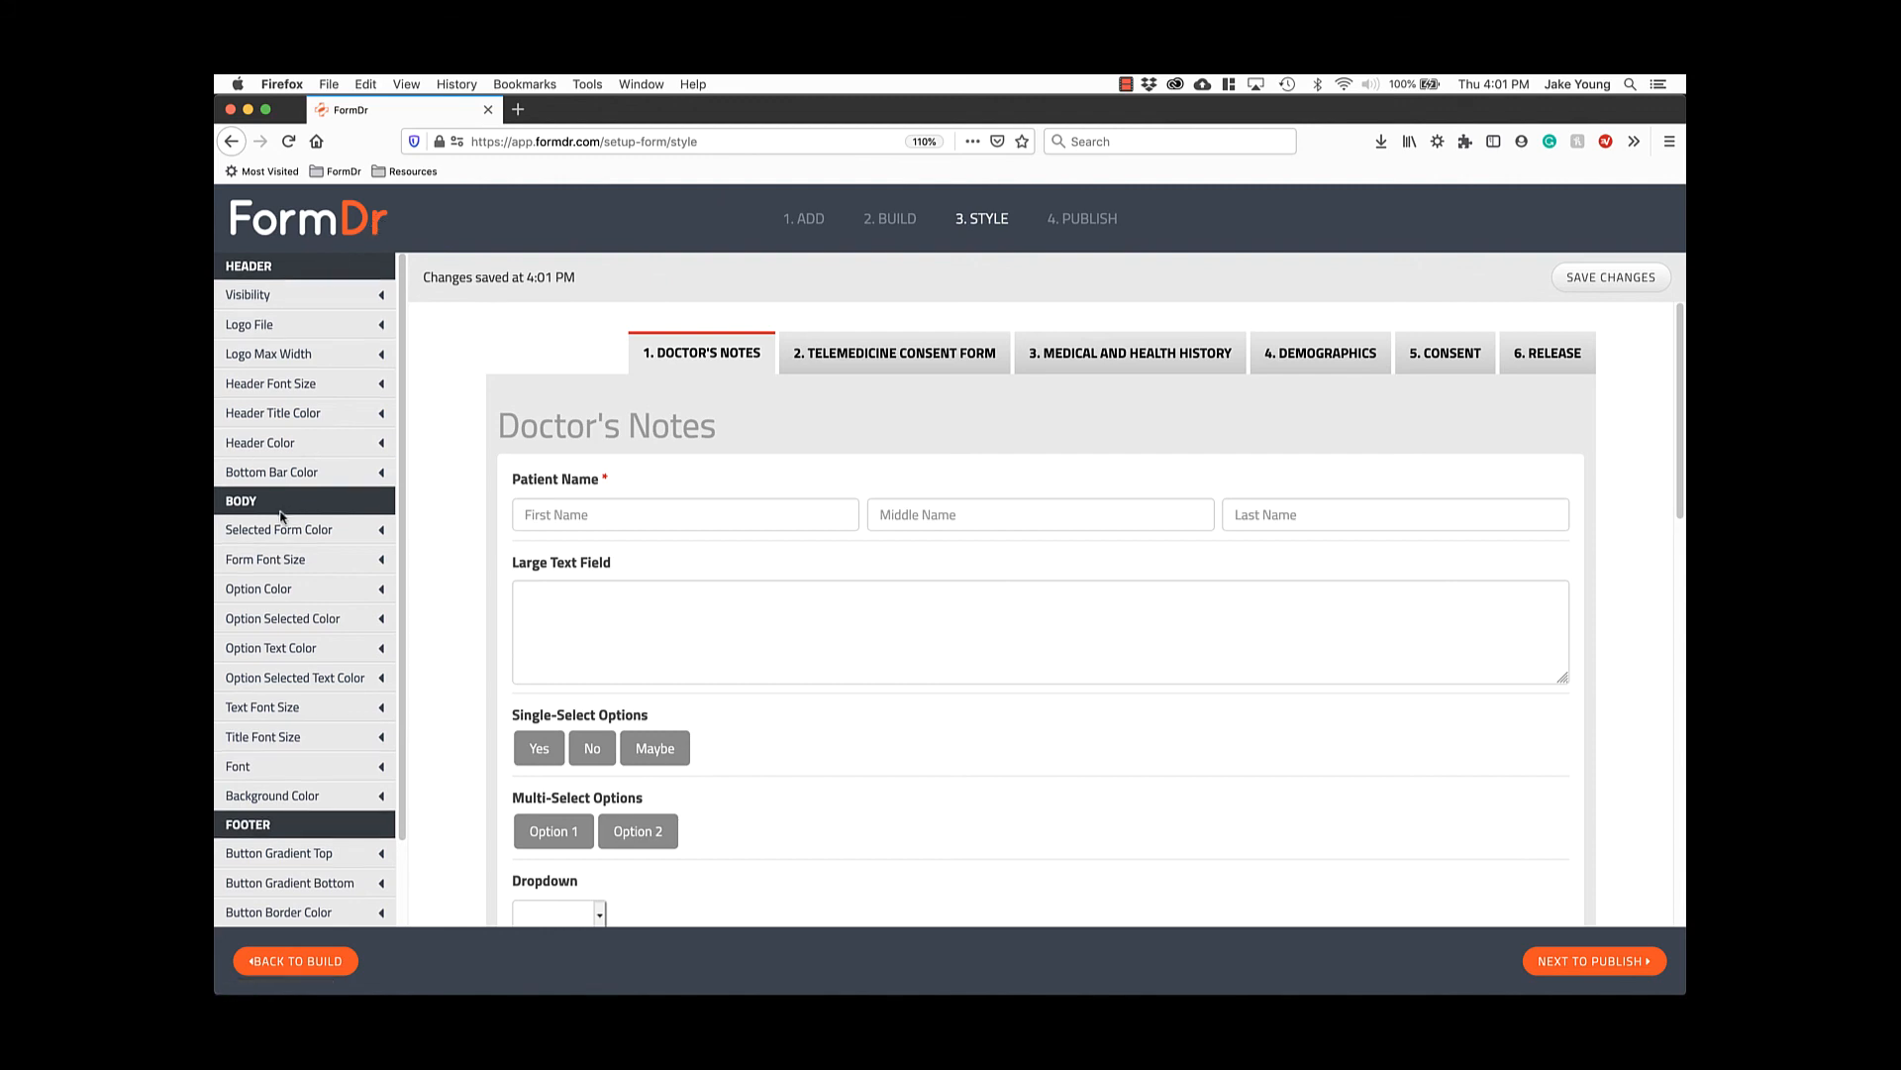
scroll(297, 713, "down", 2)
scroll(297, 723, "up", 2)
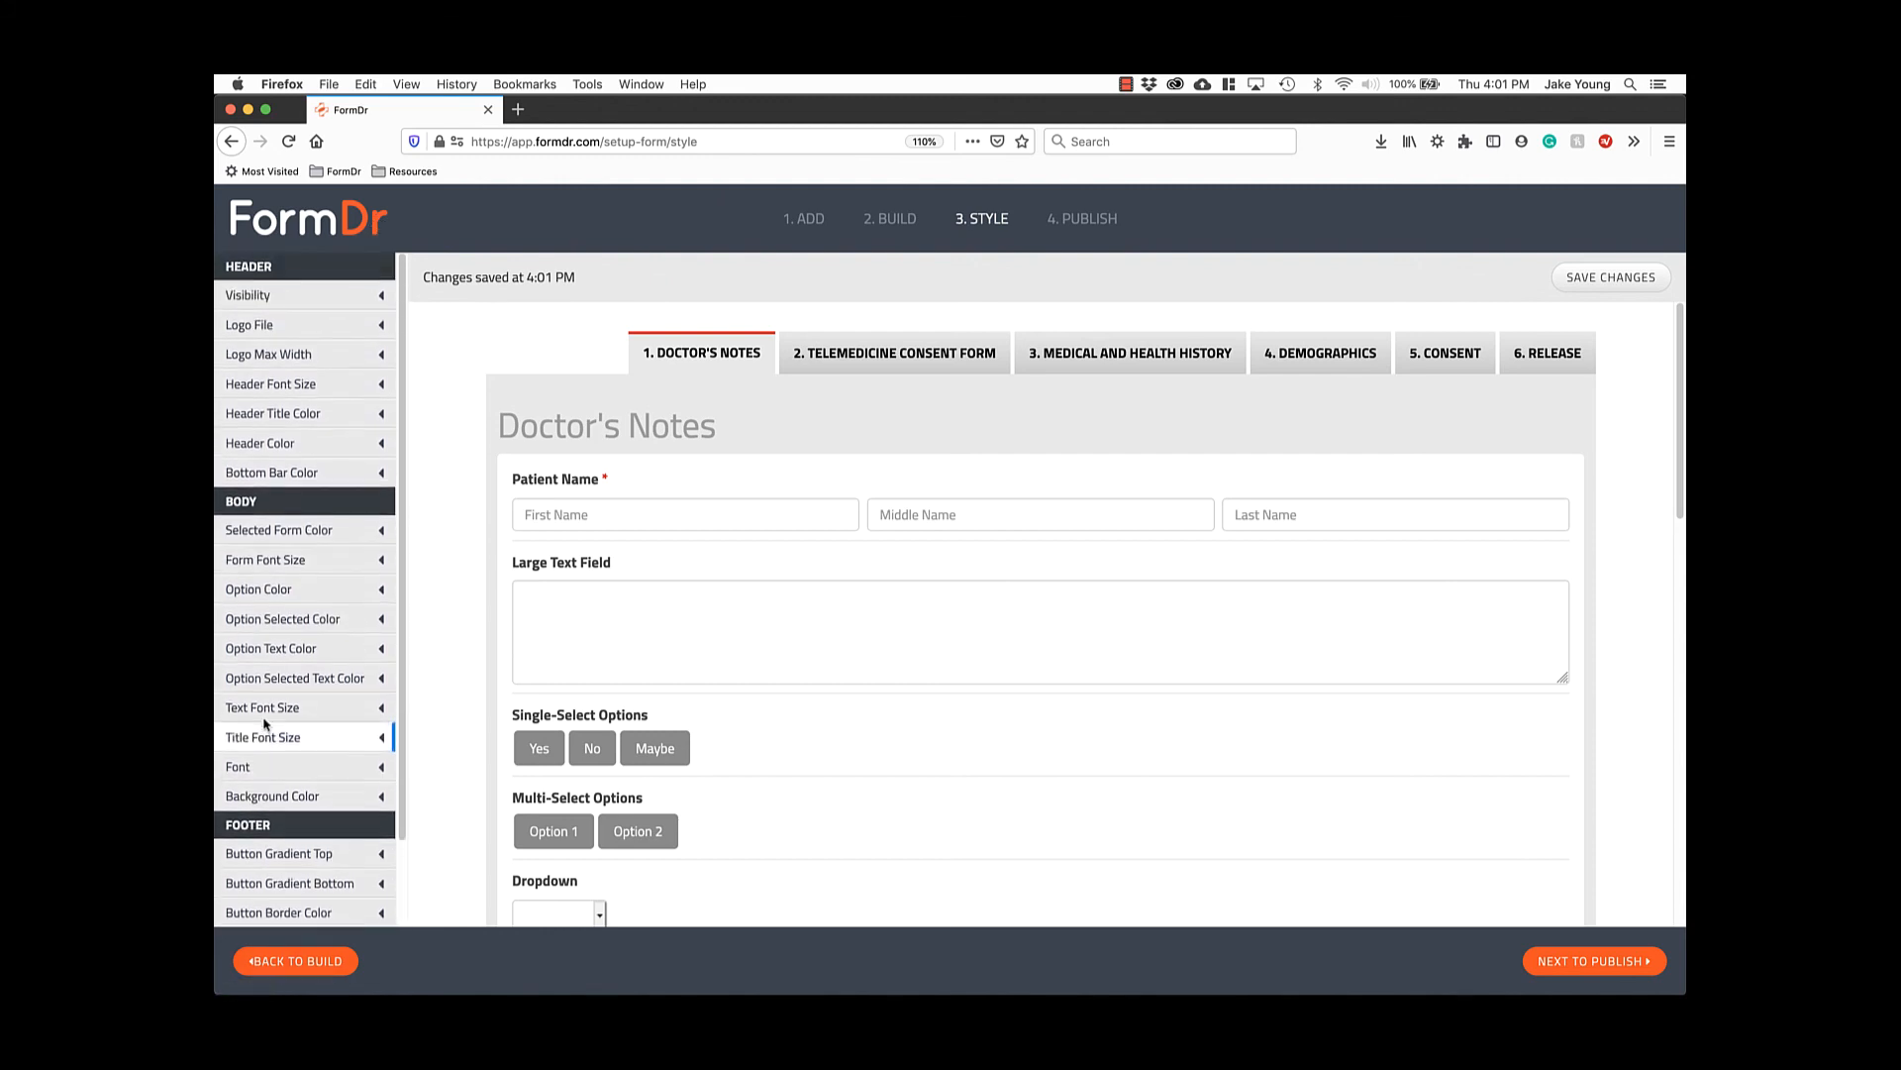
left_click(262, 295)
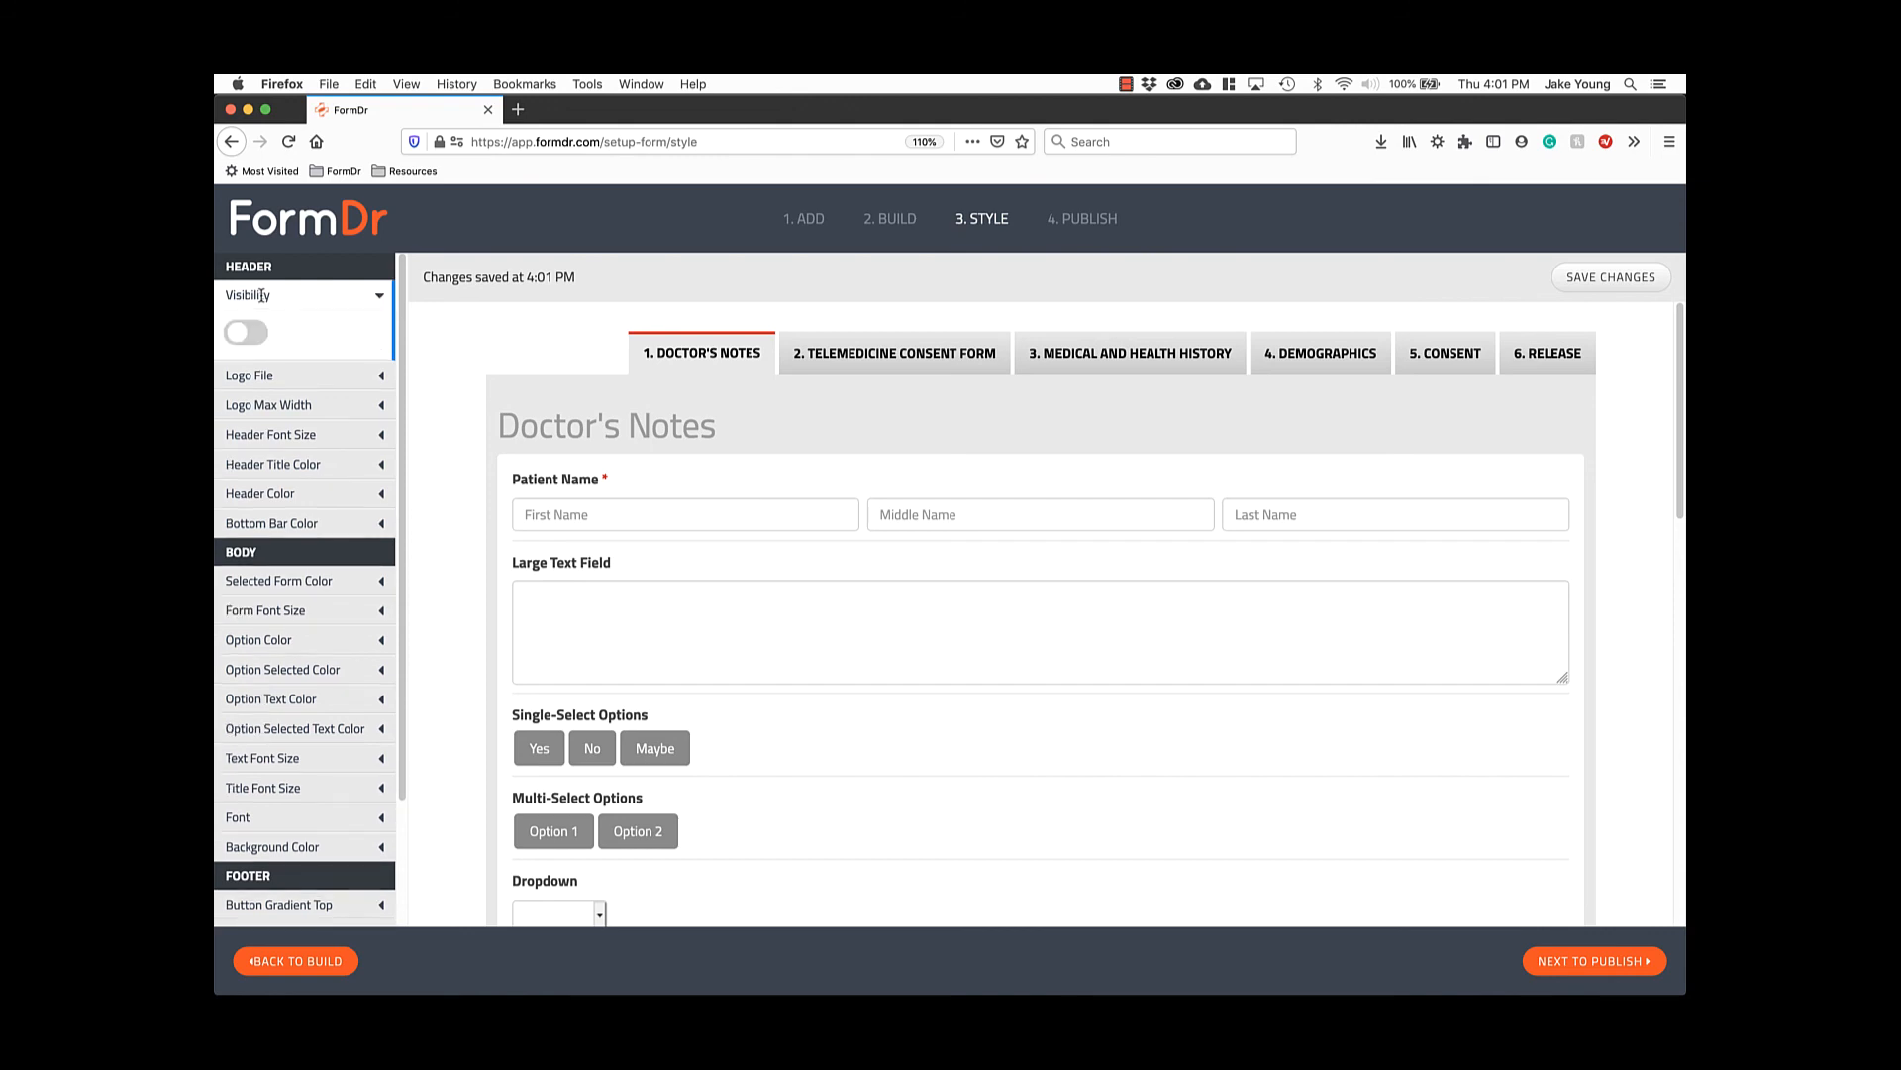
left_click(250, 334)
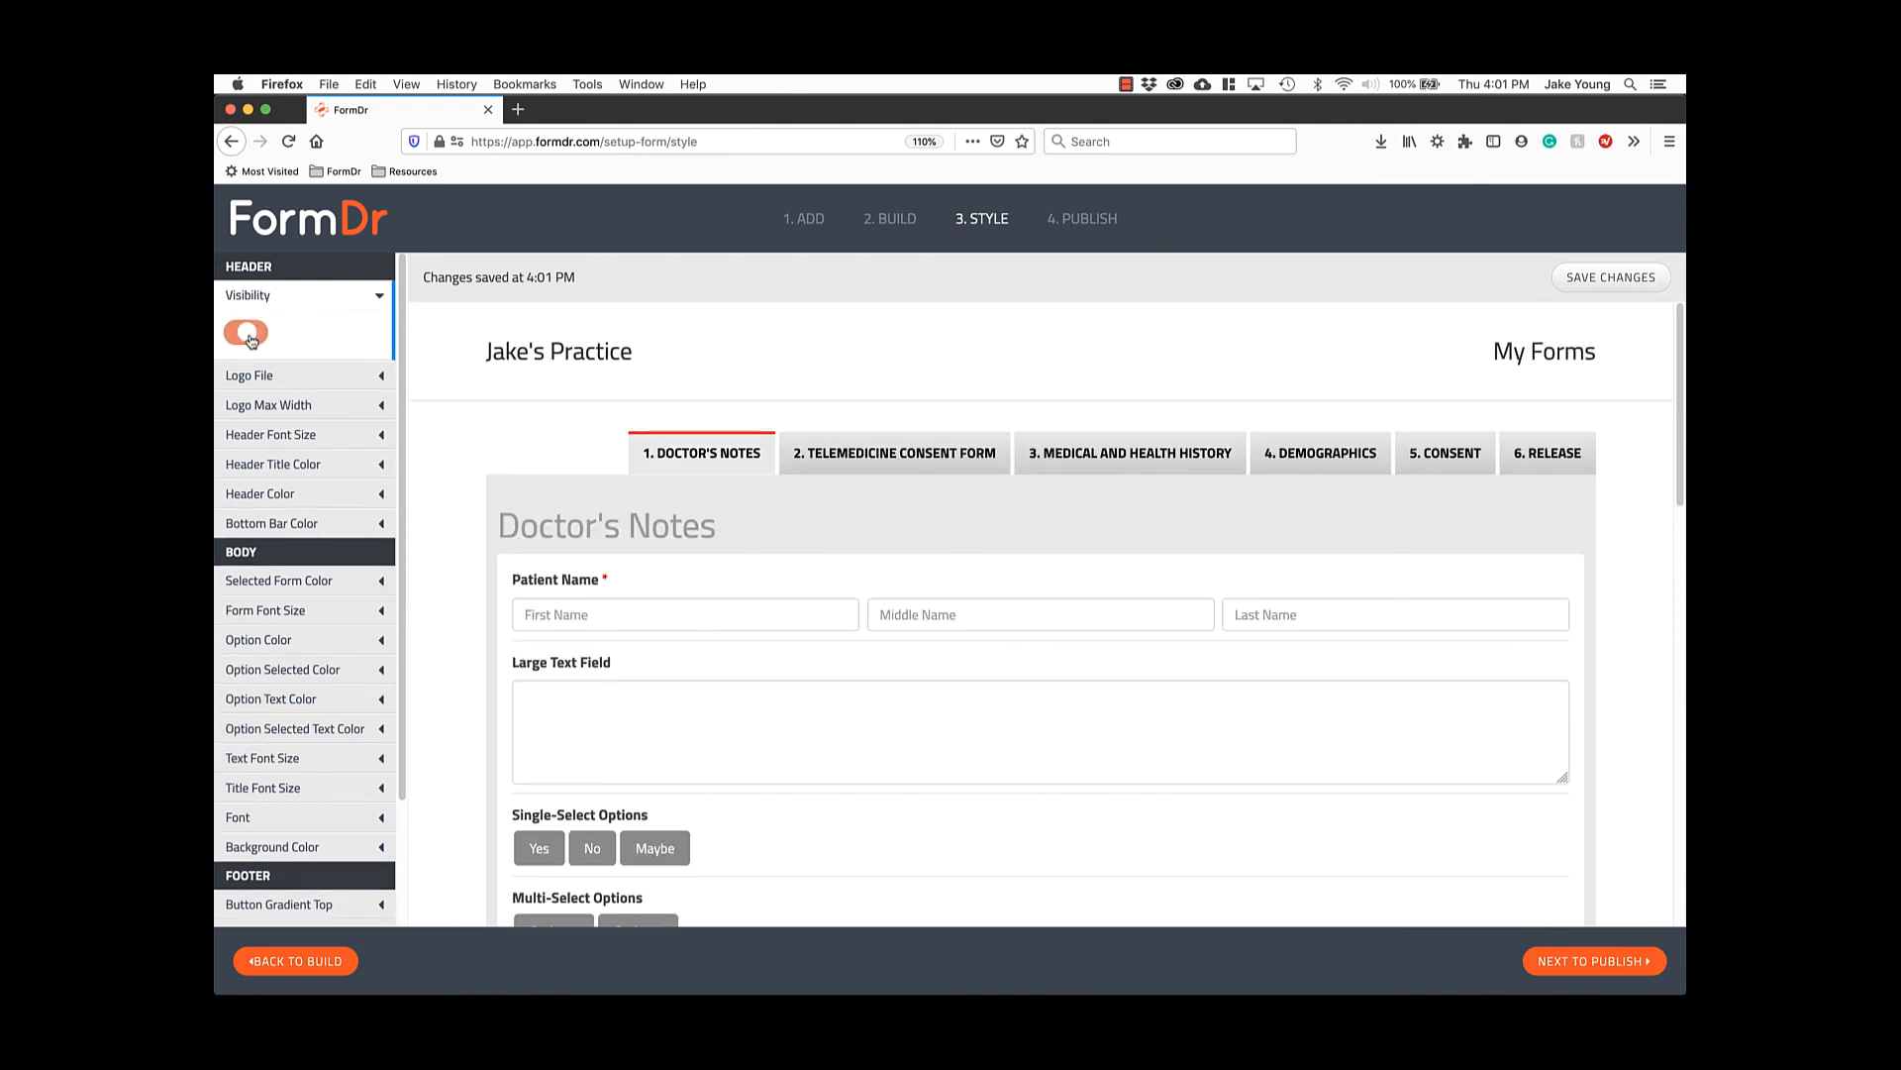
Upload example-health-logo.png as the header logo.
left_click(254, 378)
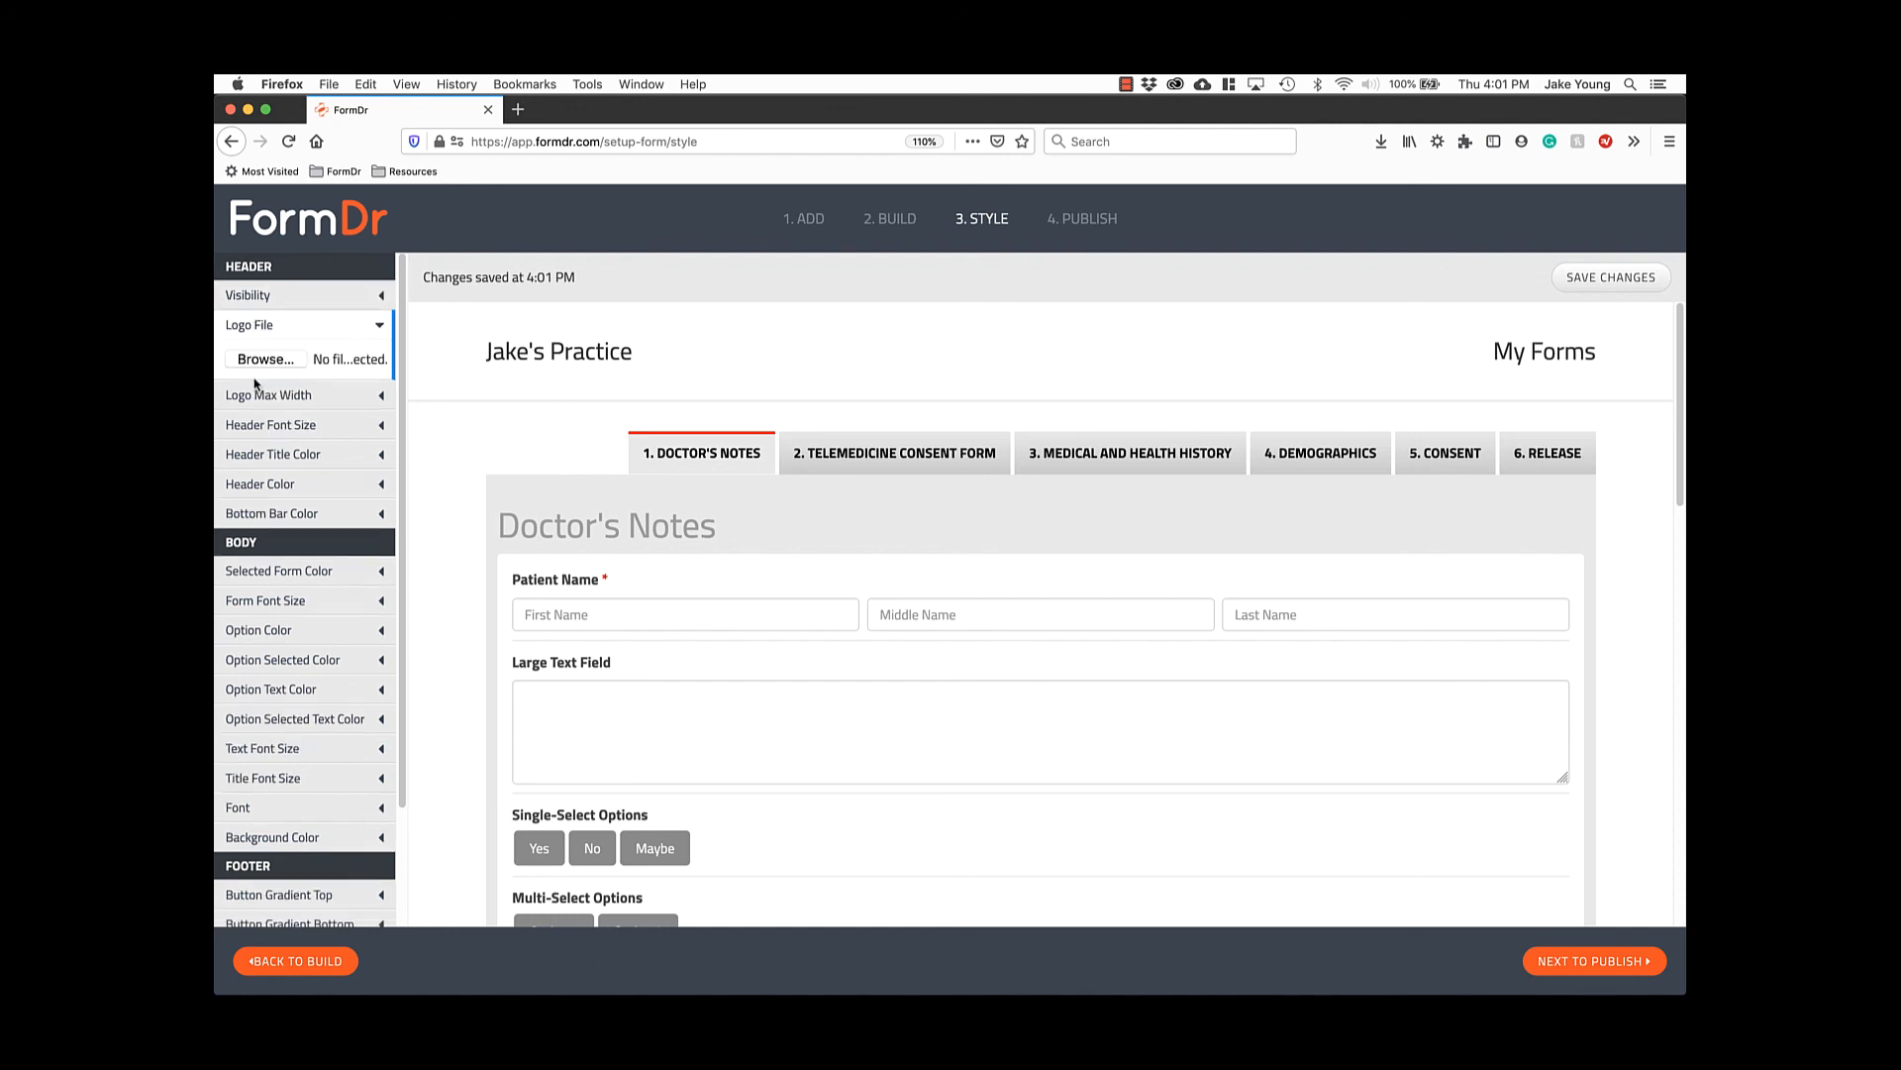
left_click(260, 359)
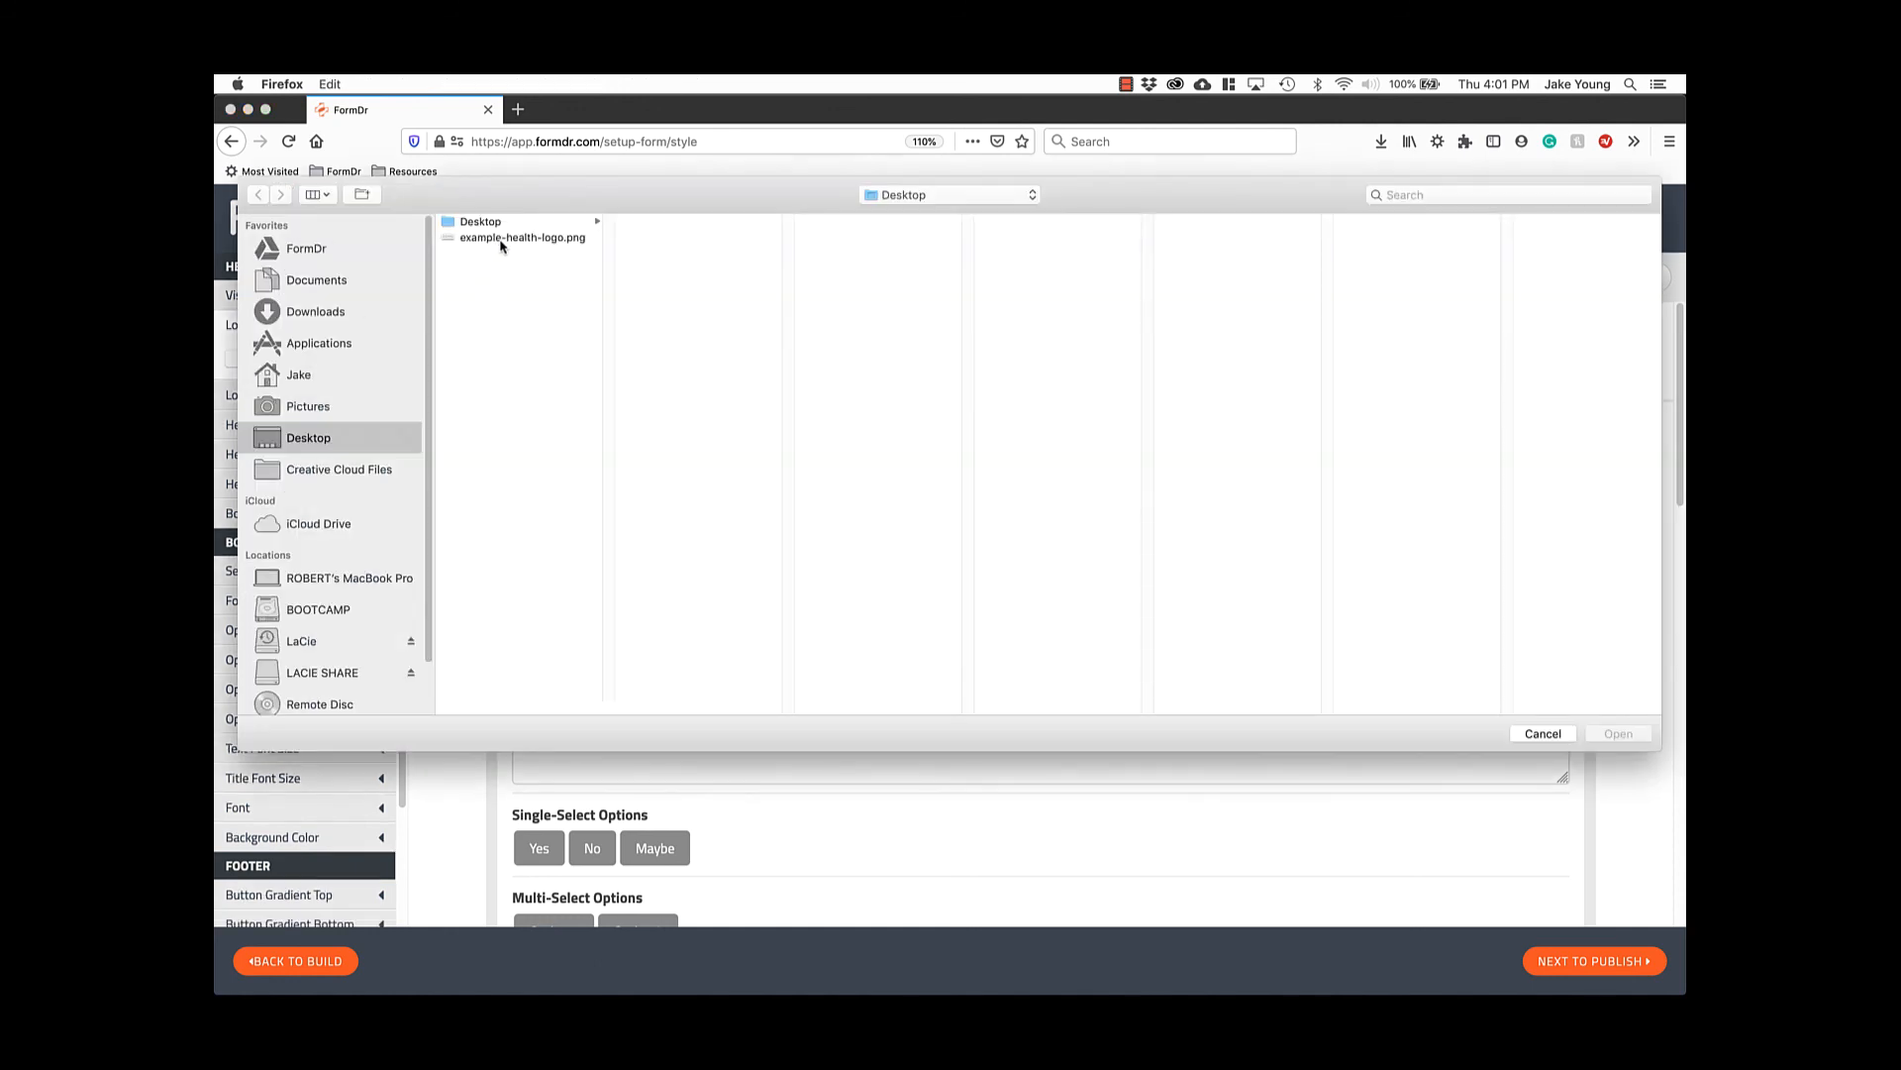
left_click(502, 238)
left_click(1609, 734)
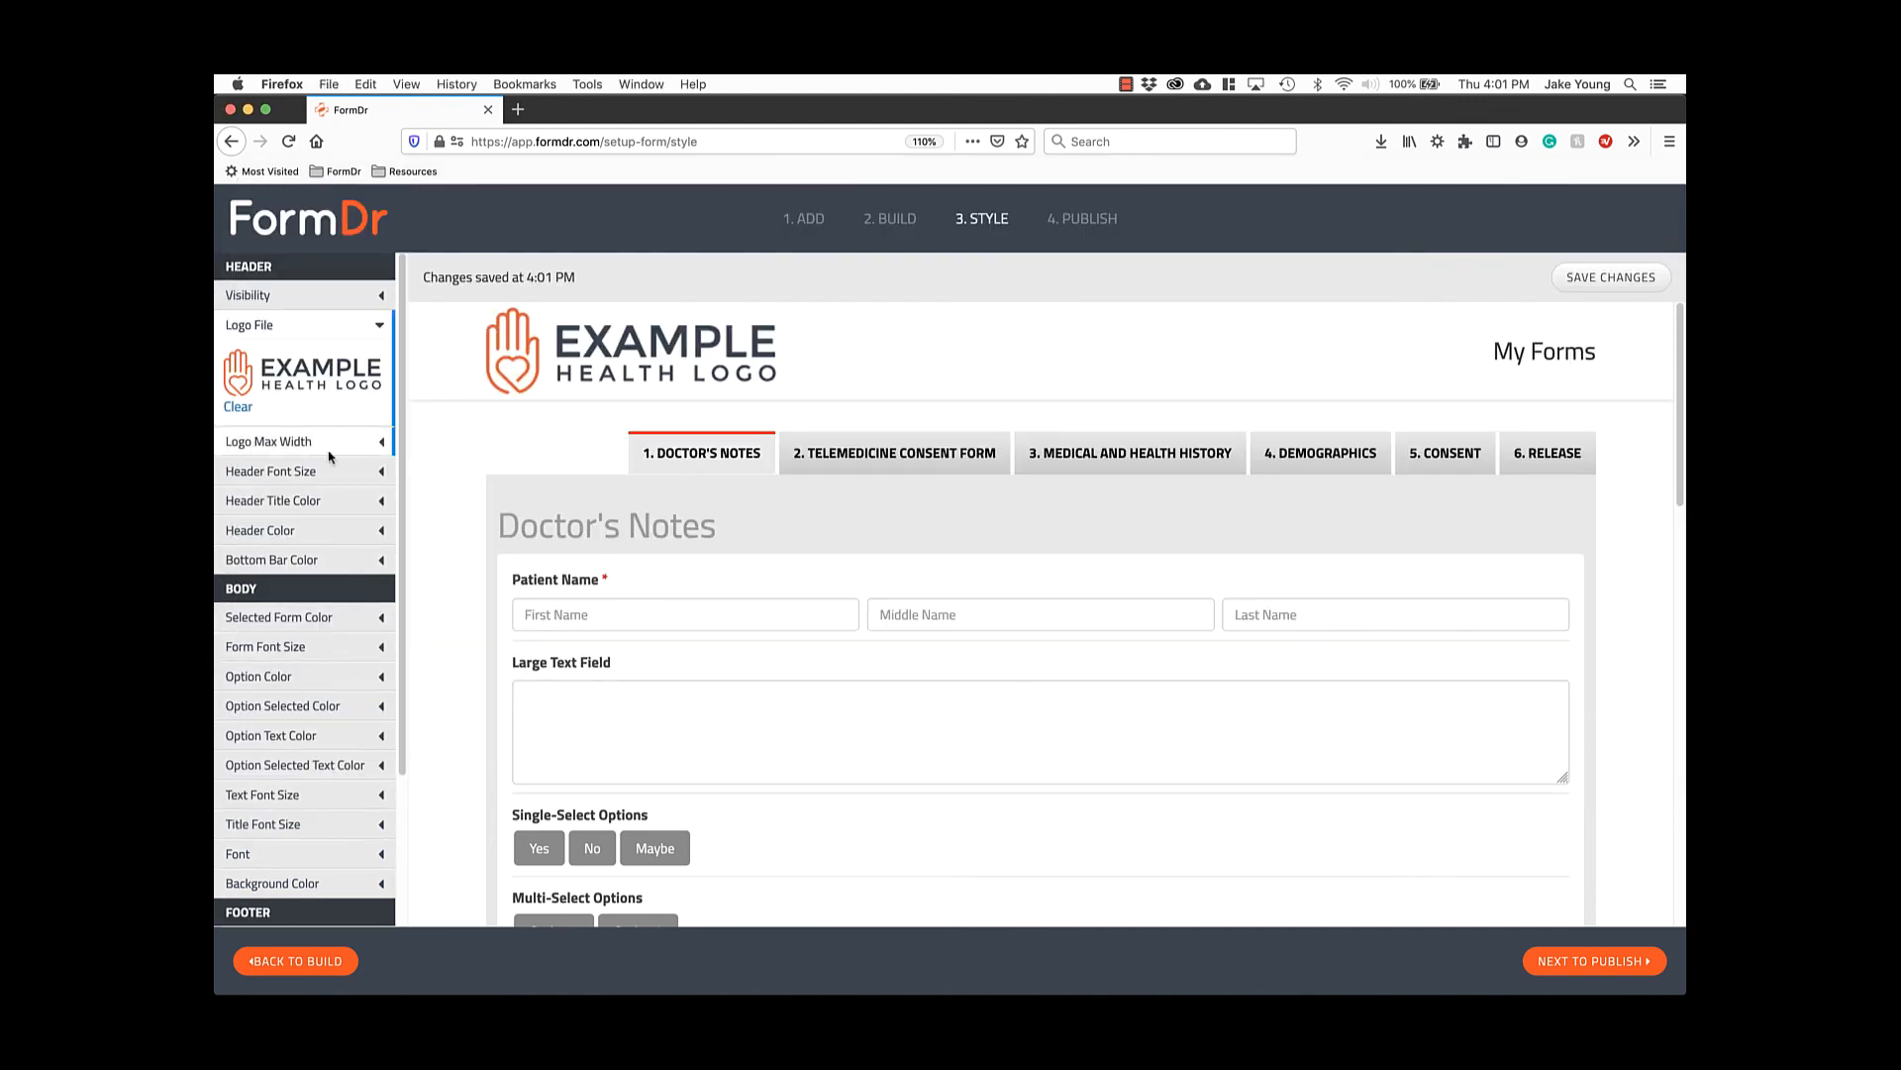
scroll(330, 456, "down", 3)
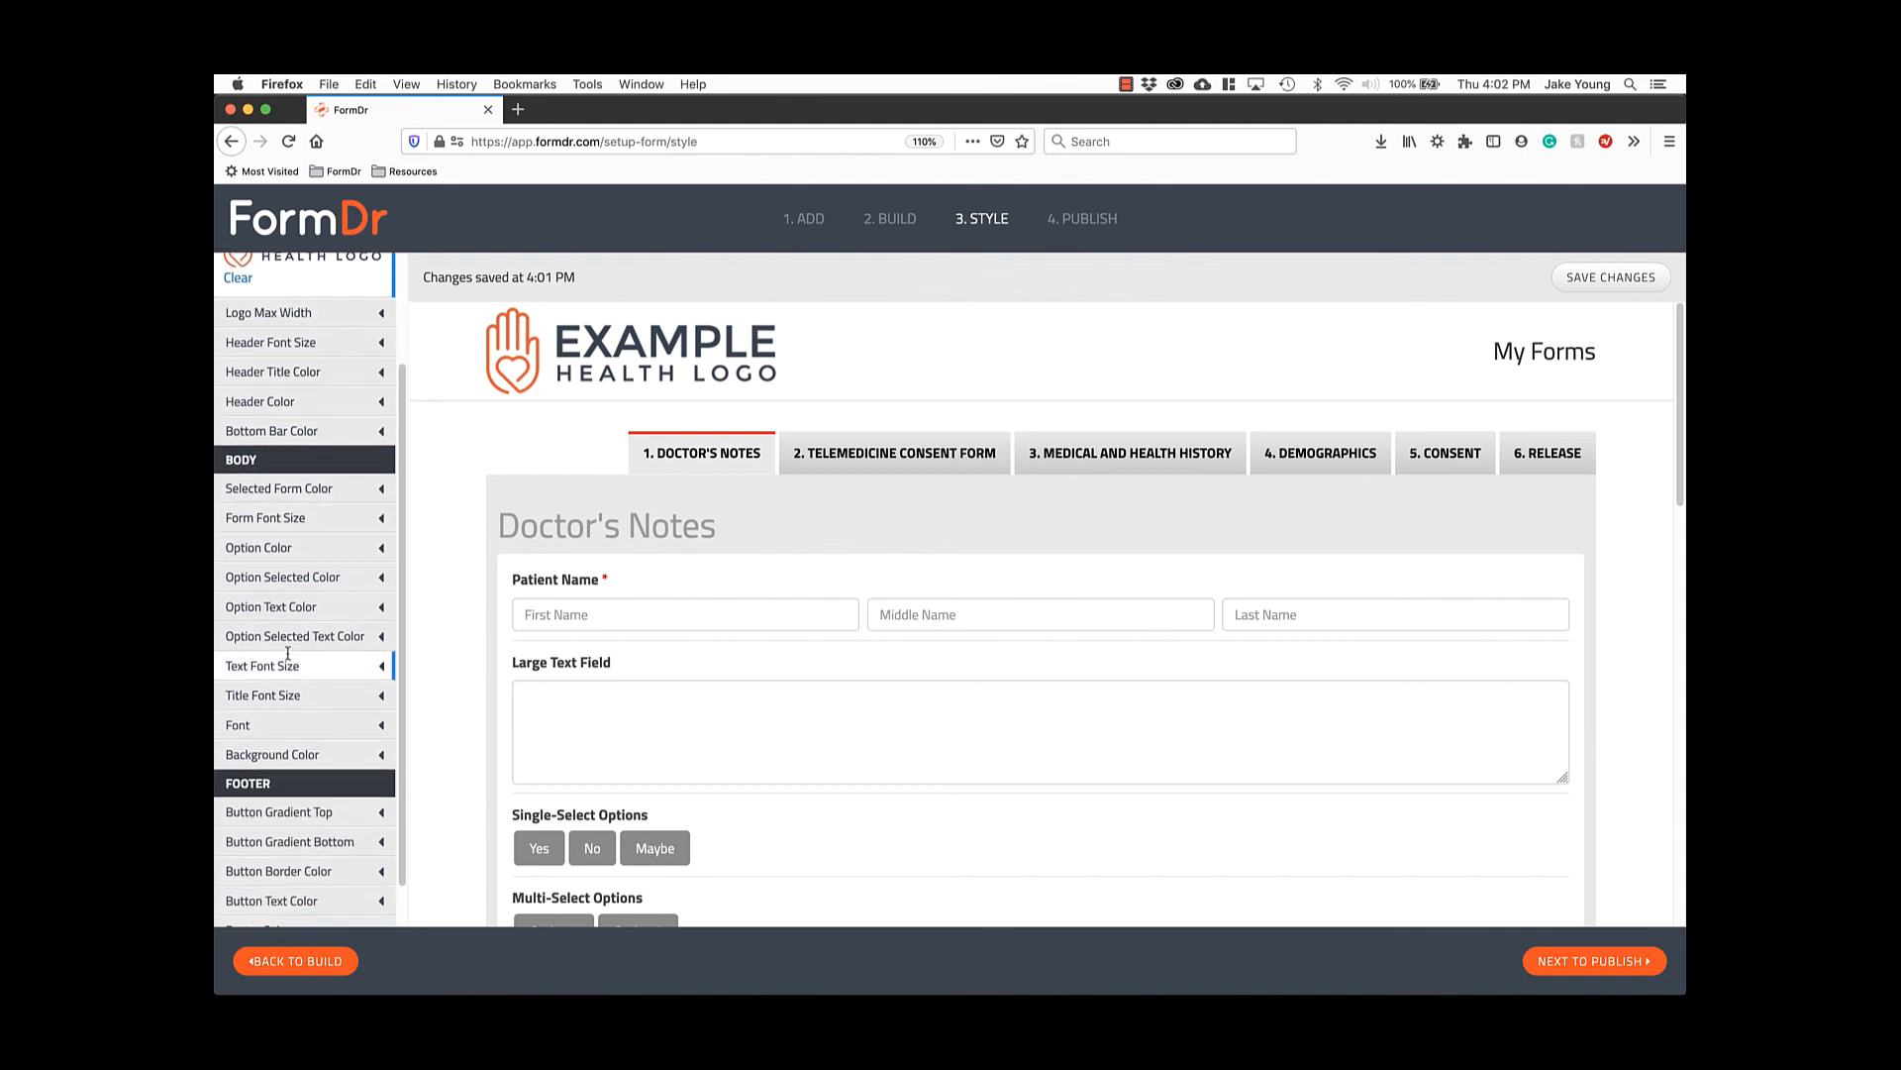
Set the body background color to blue 20638C.
left_click(307, 750)
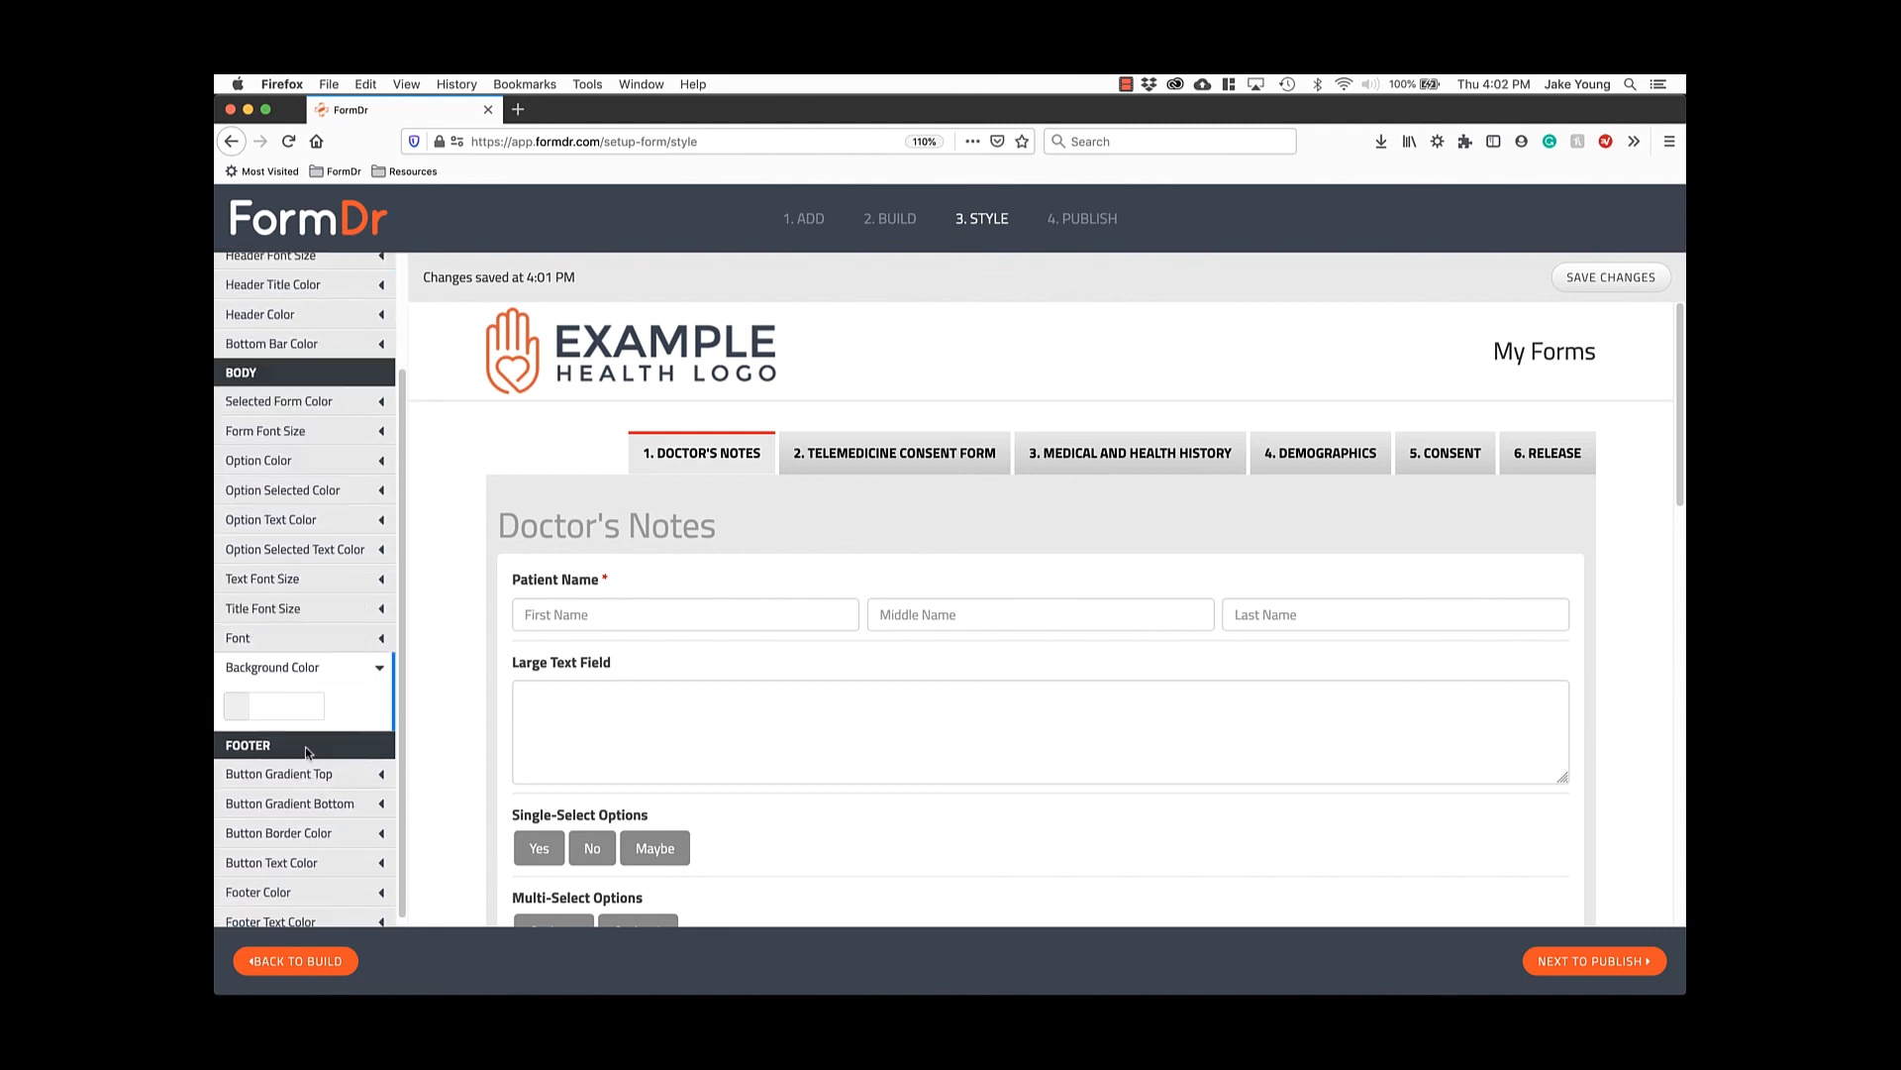
left_click(243, 709)
left_click(337, 787)
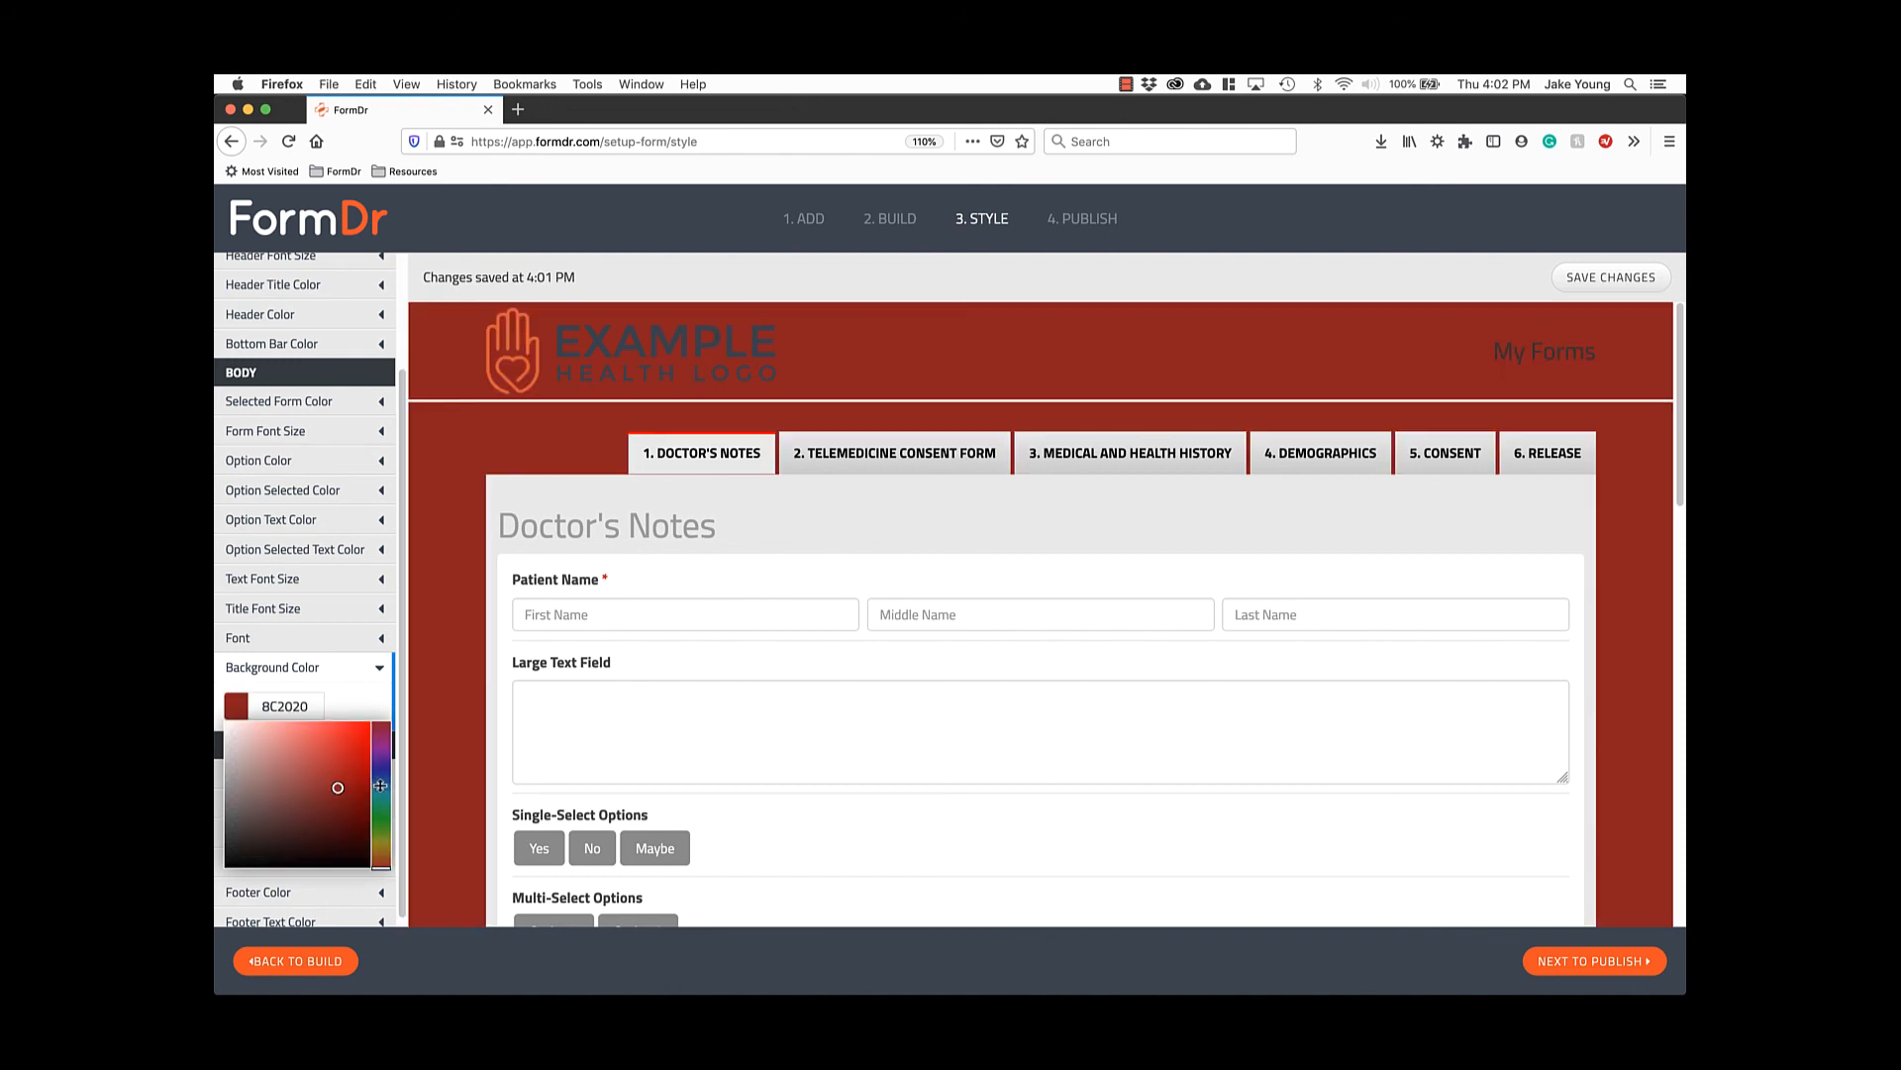
left_click(381, 785)
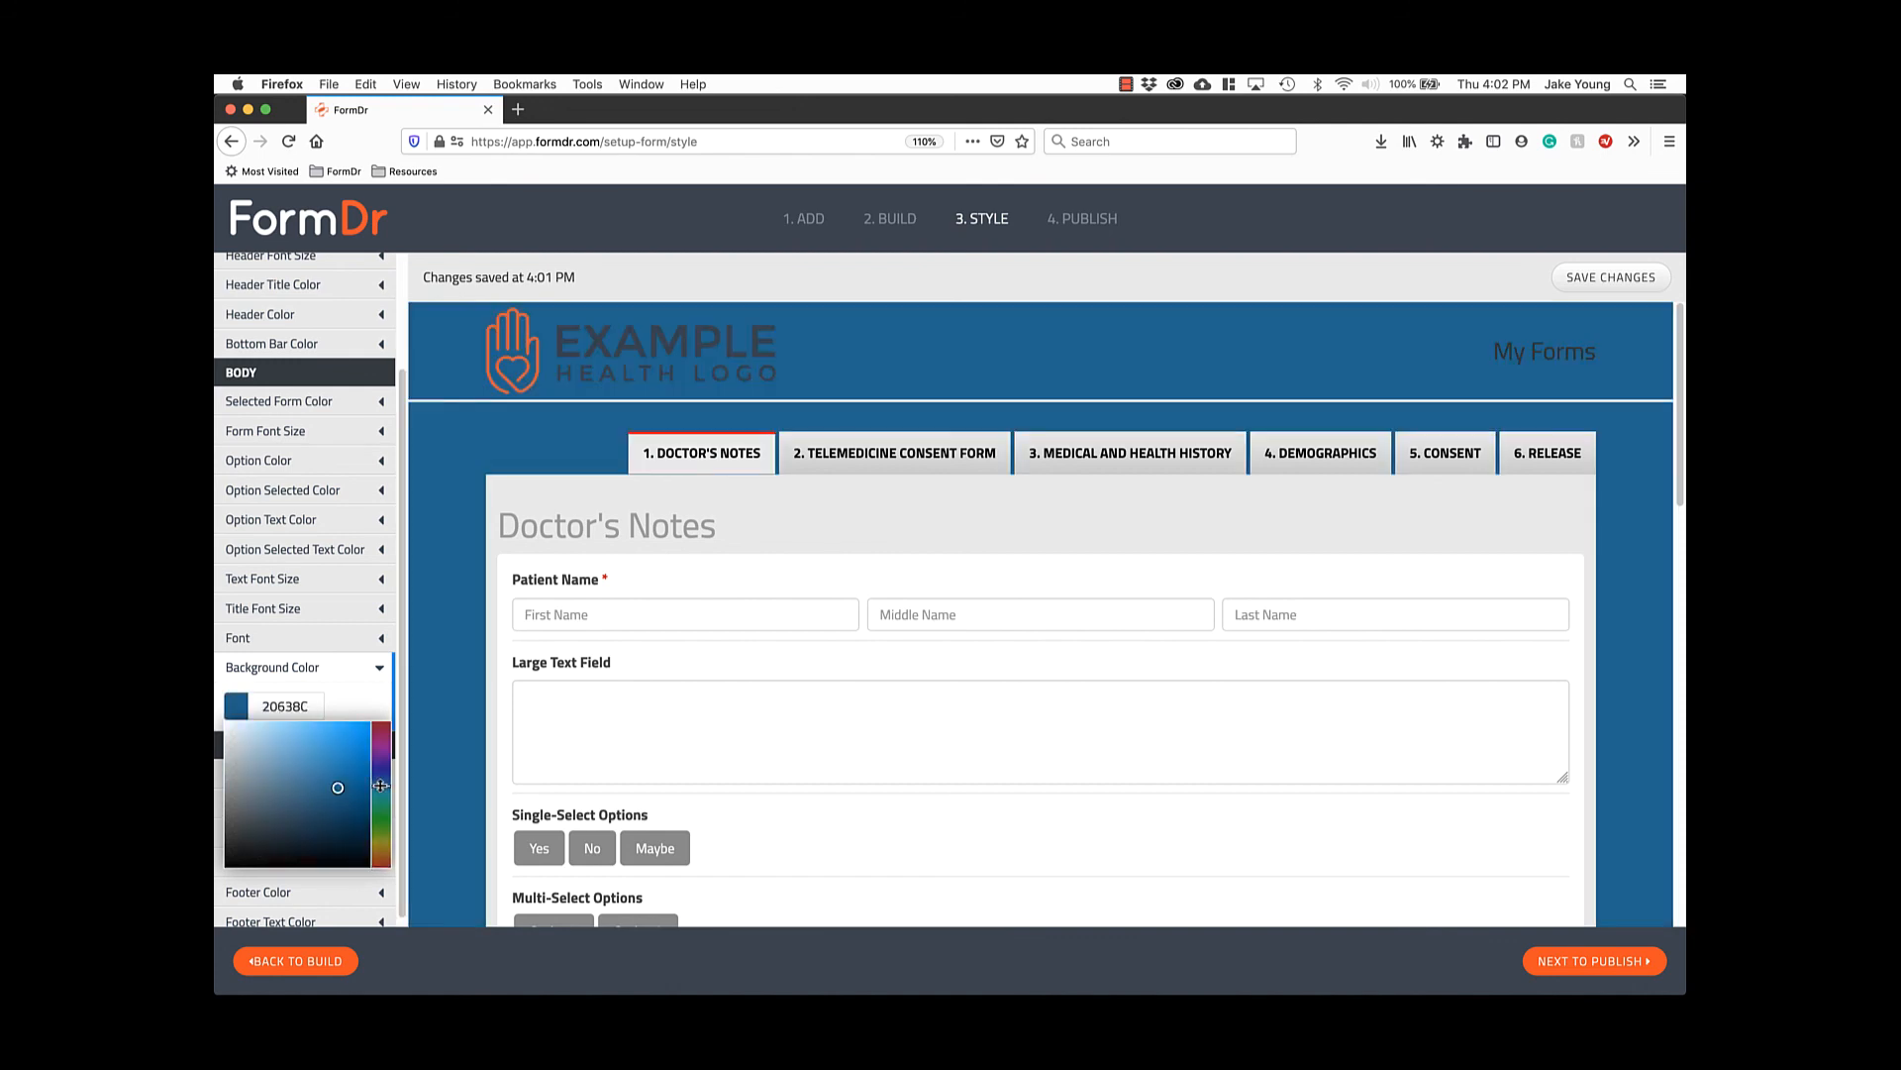
left_click(397, 599)
left_click_drag(397, 599, 395, 586)
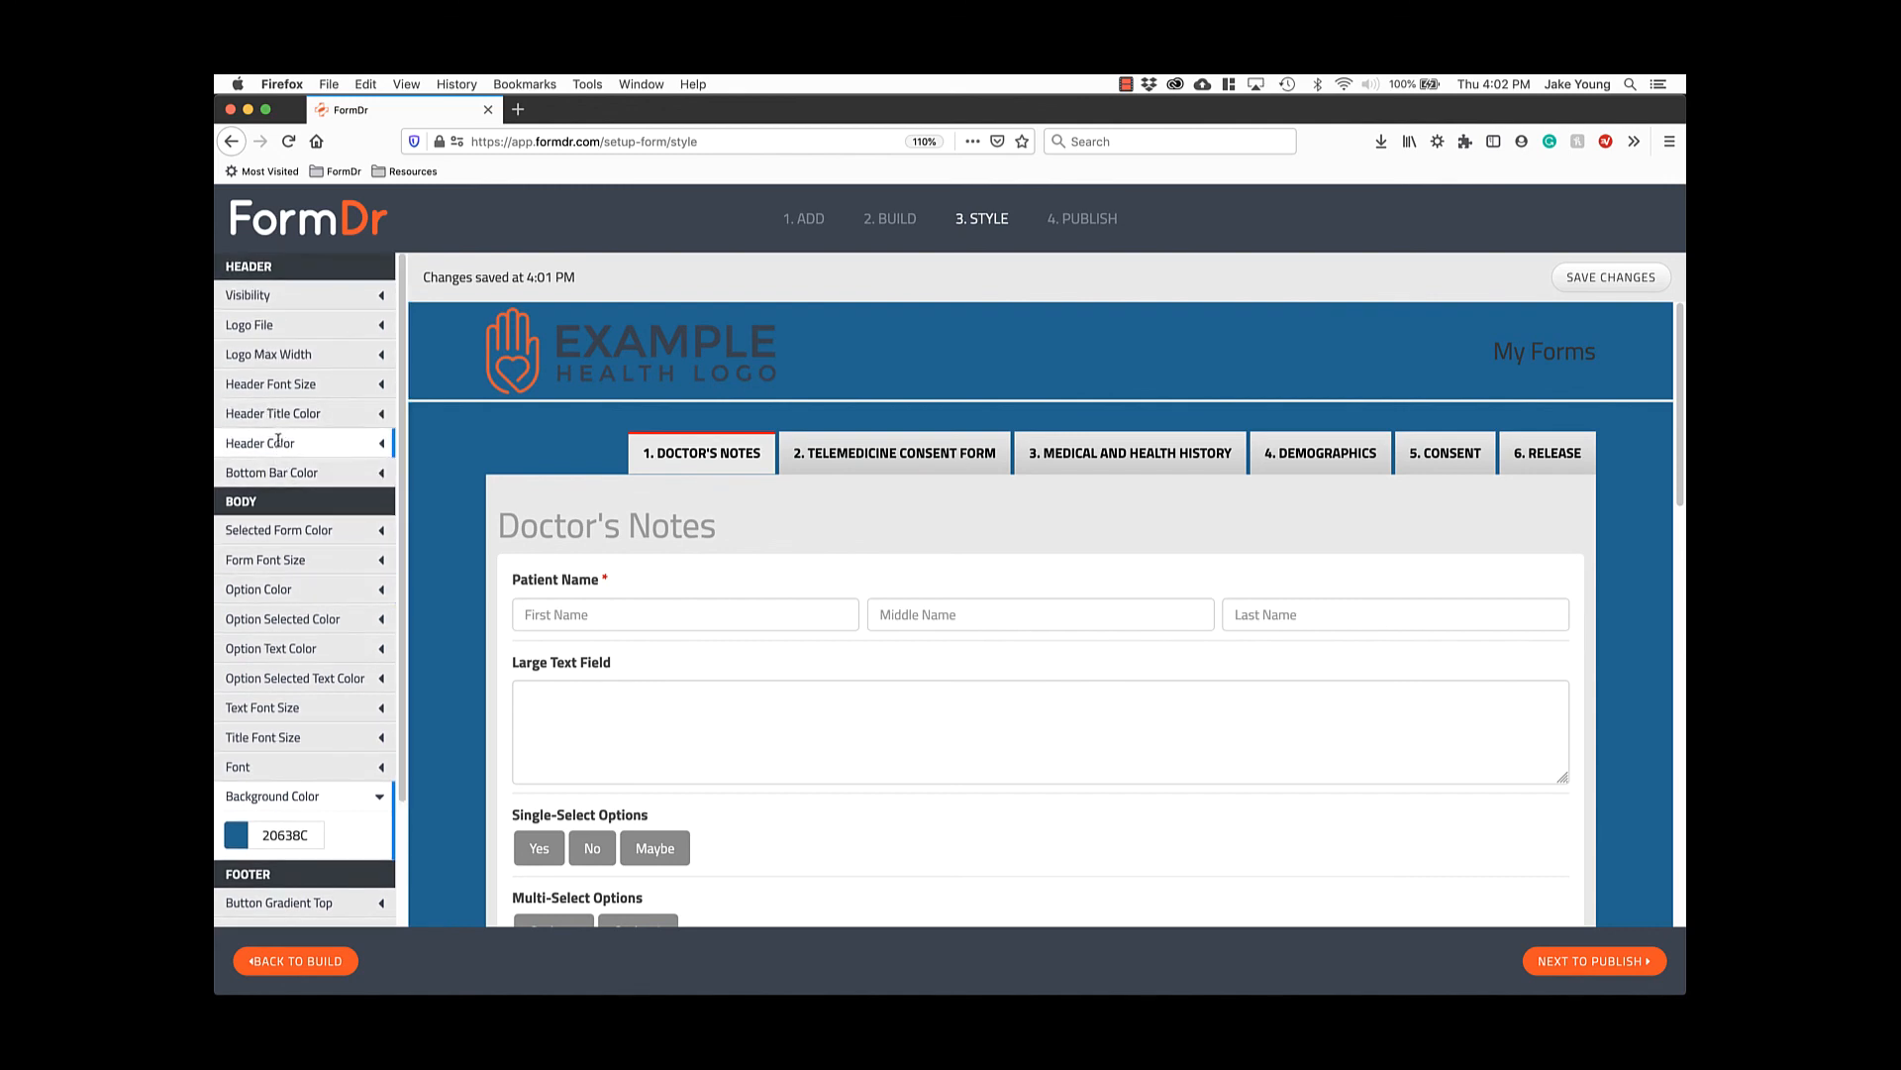
Set the header color to white FFFFFF and check the preview.
left_click(278, 442)
left_click(277, 482)
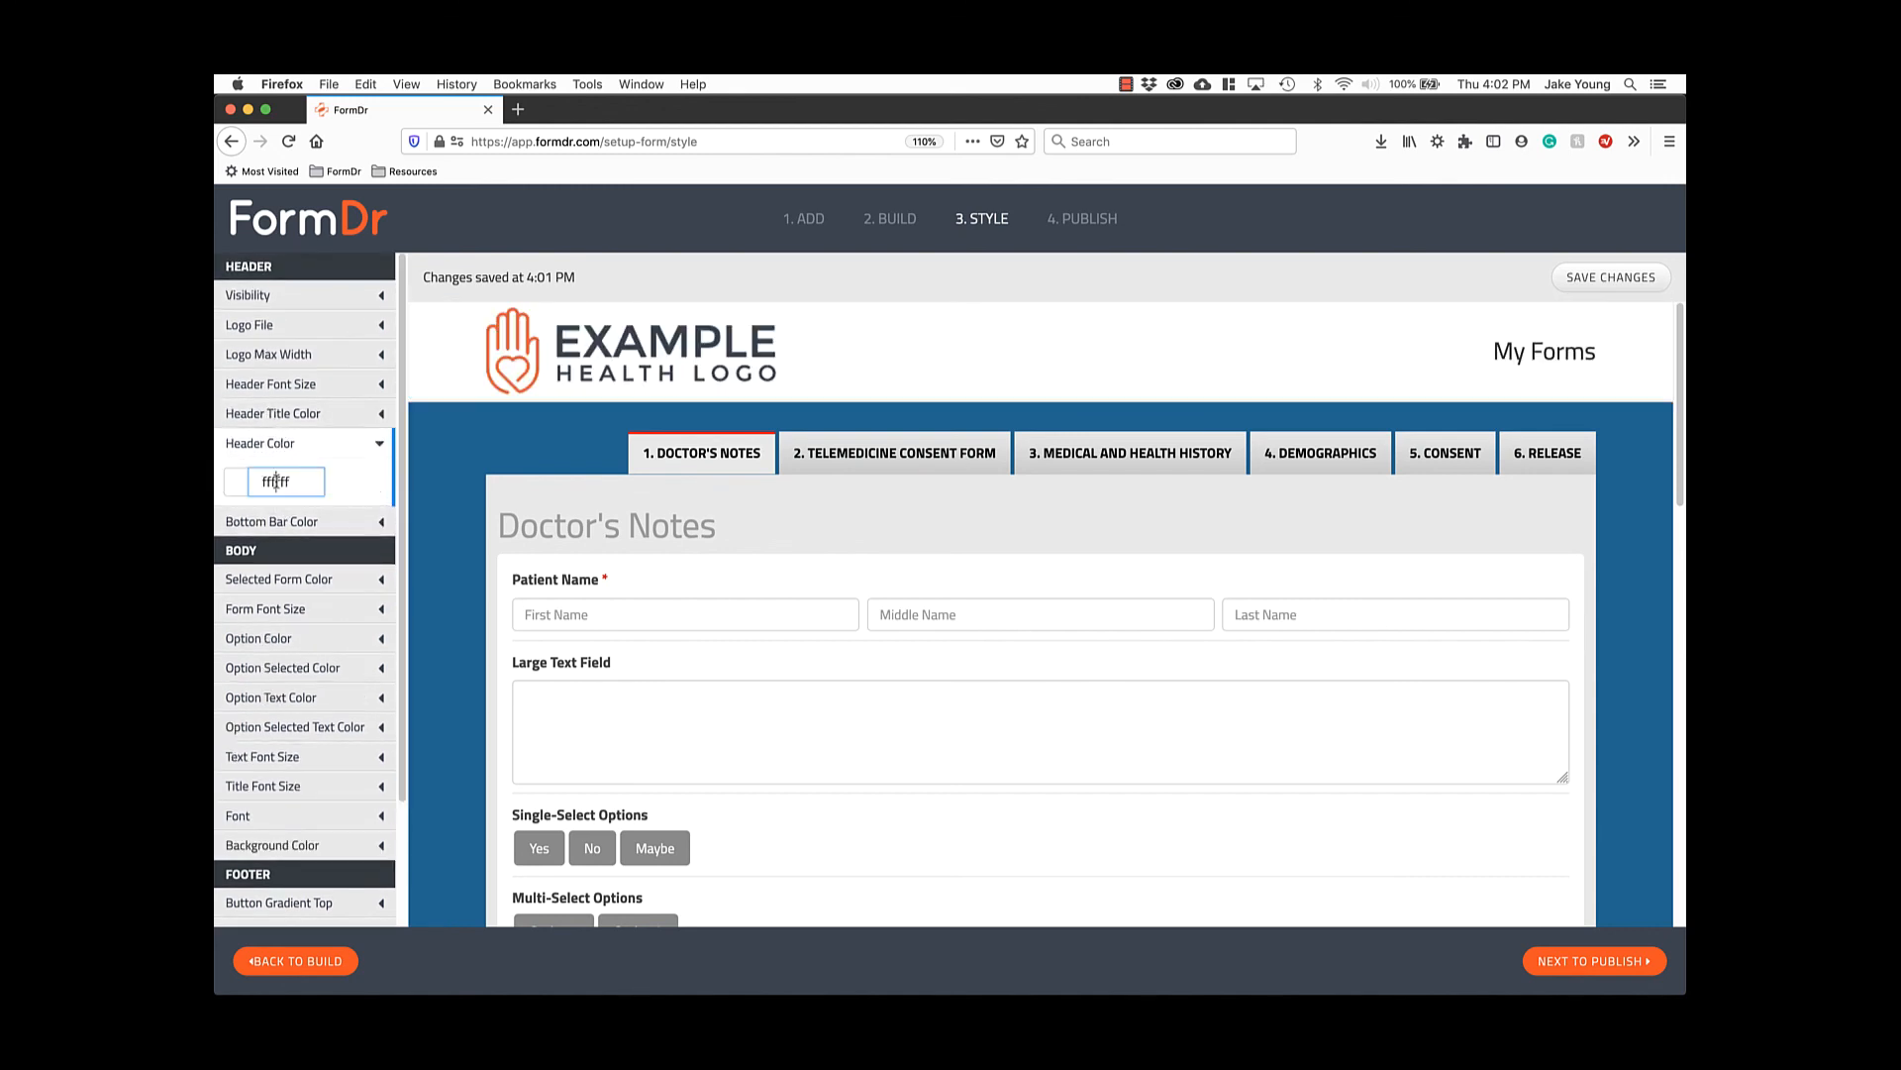
left_click(344, 483)
scroll(485, 520, "down", 15)
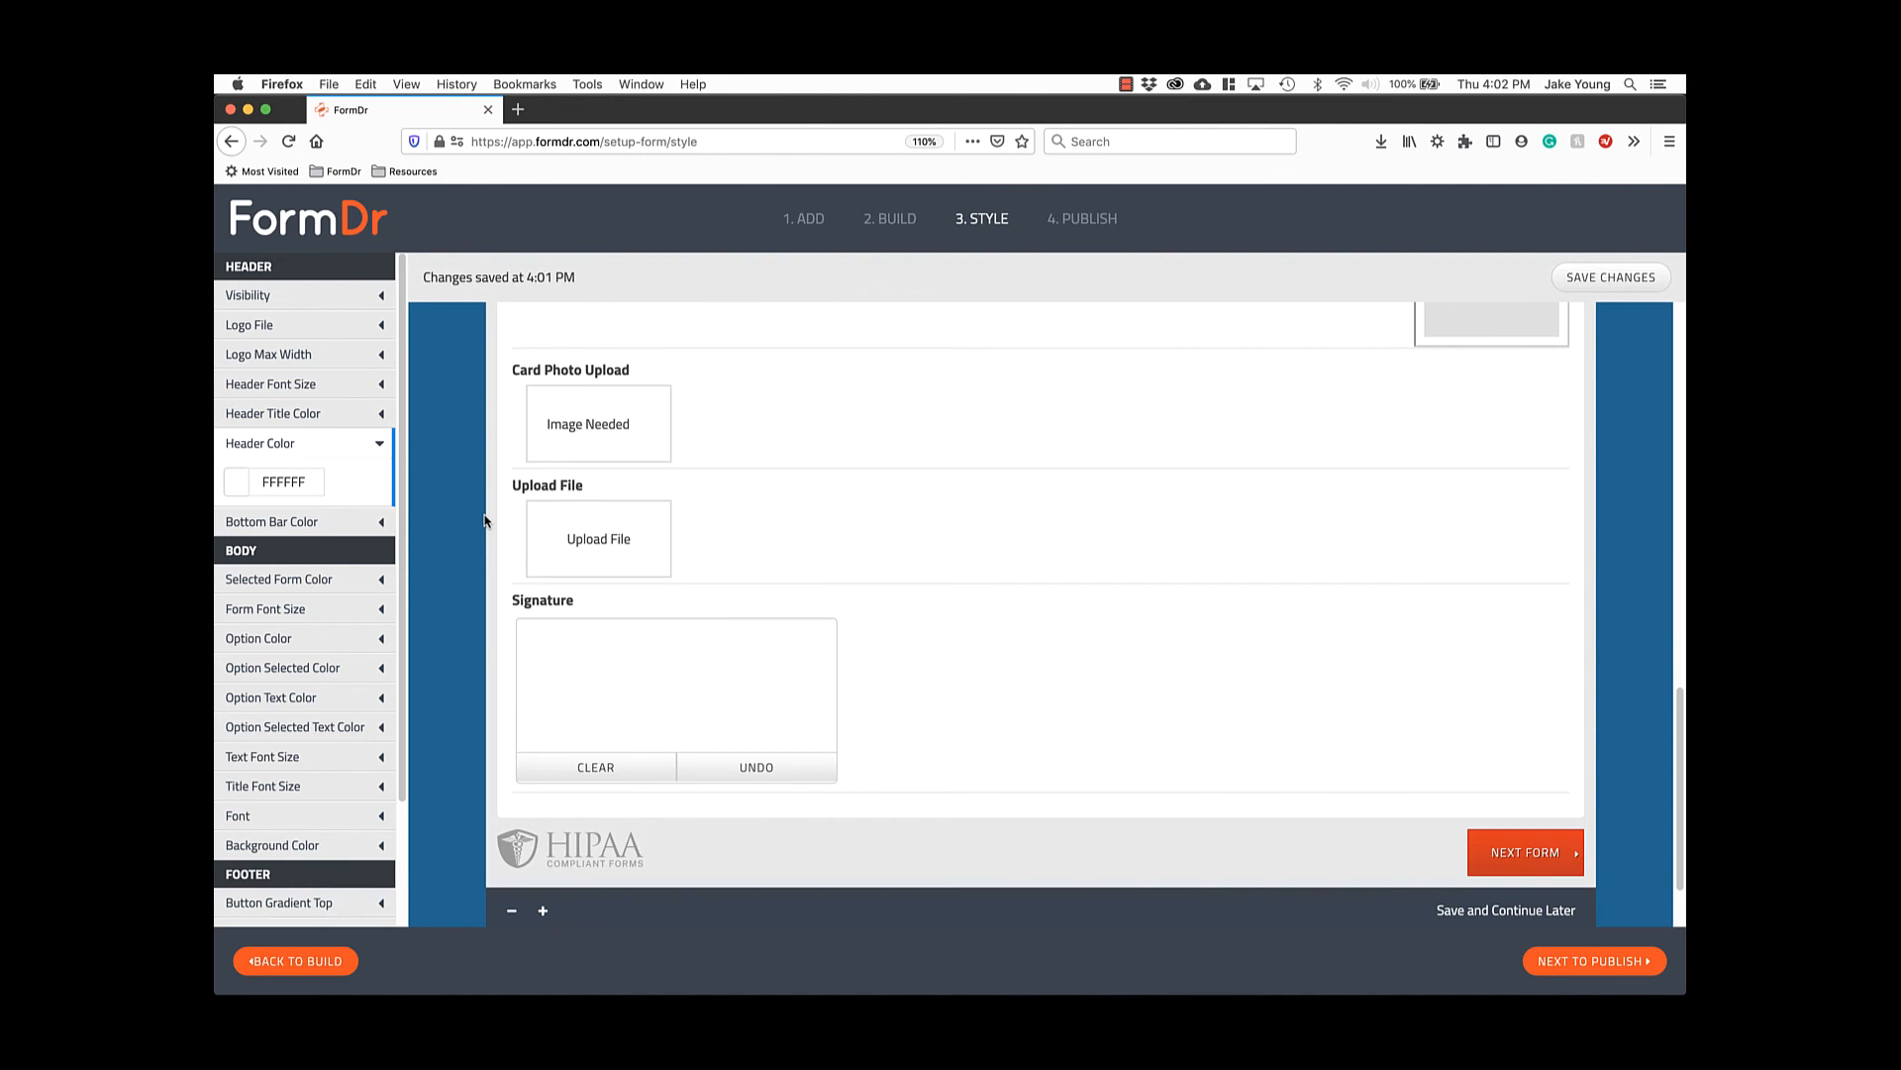
scroll(485, 520, "down", 2)
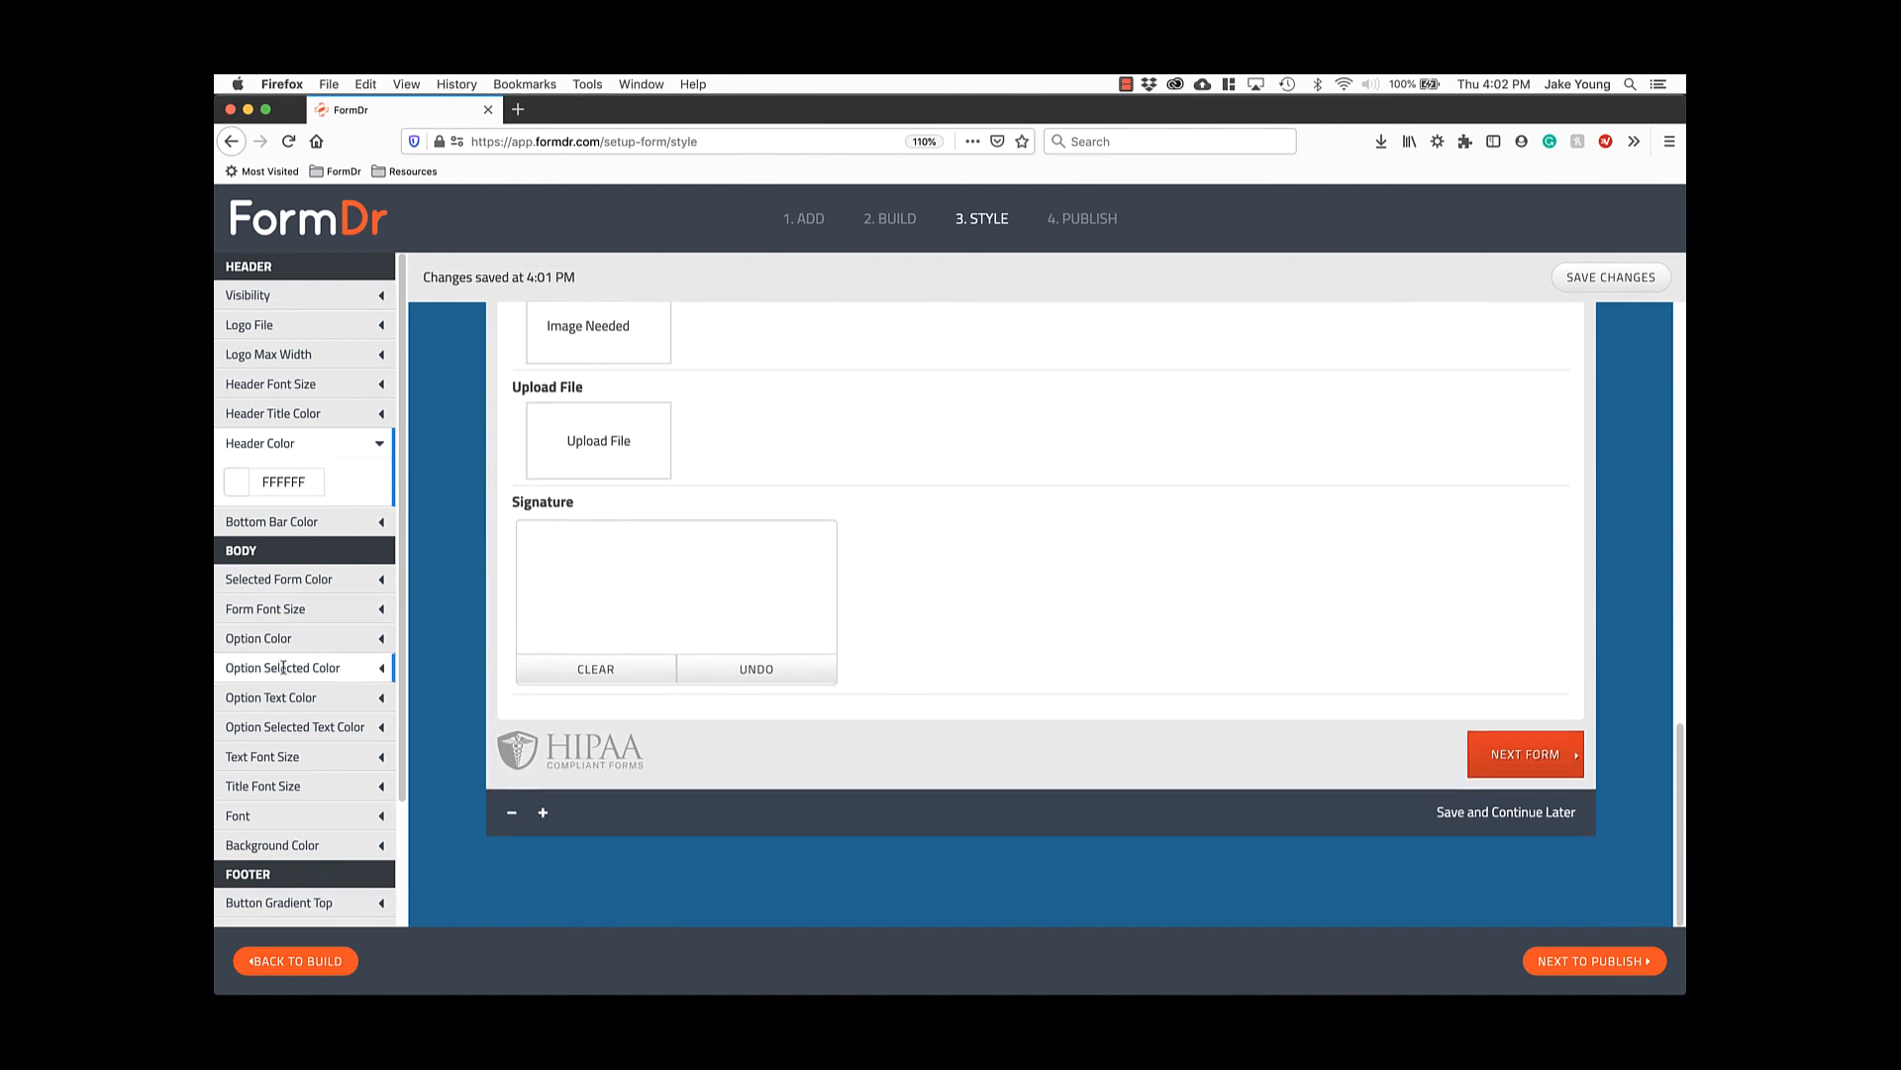
scroll(284, 667, "down", 3)
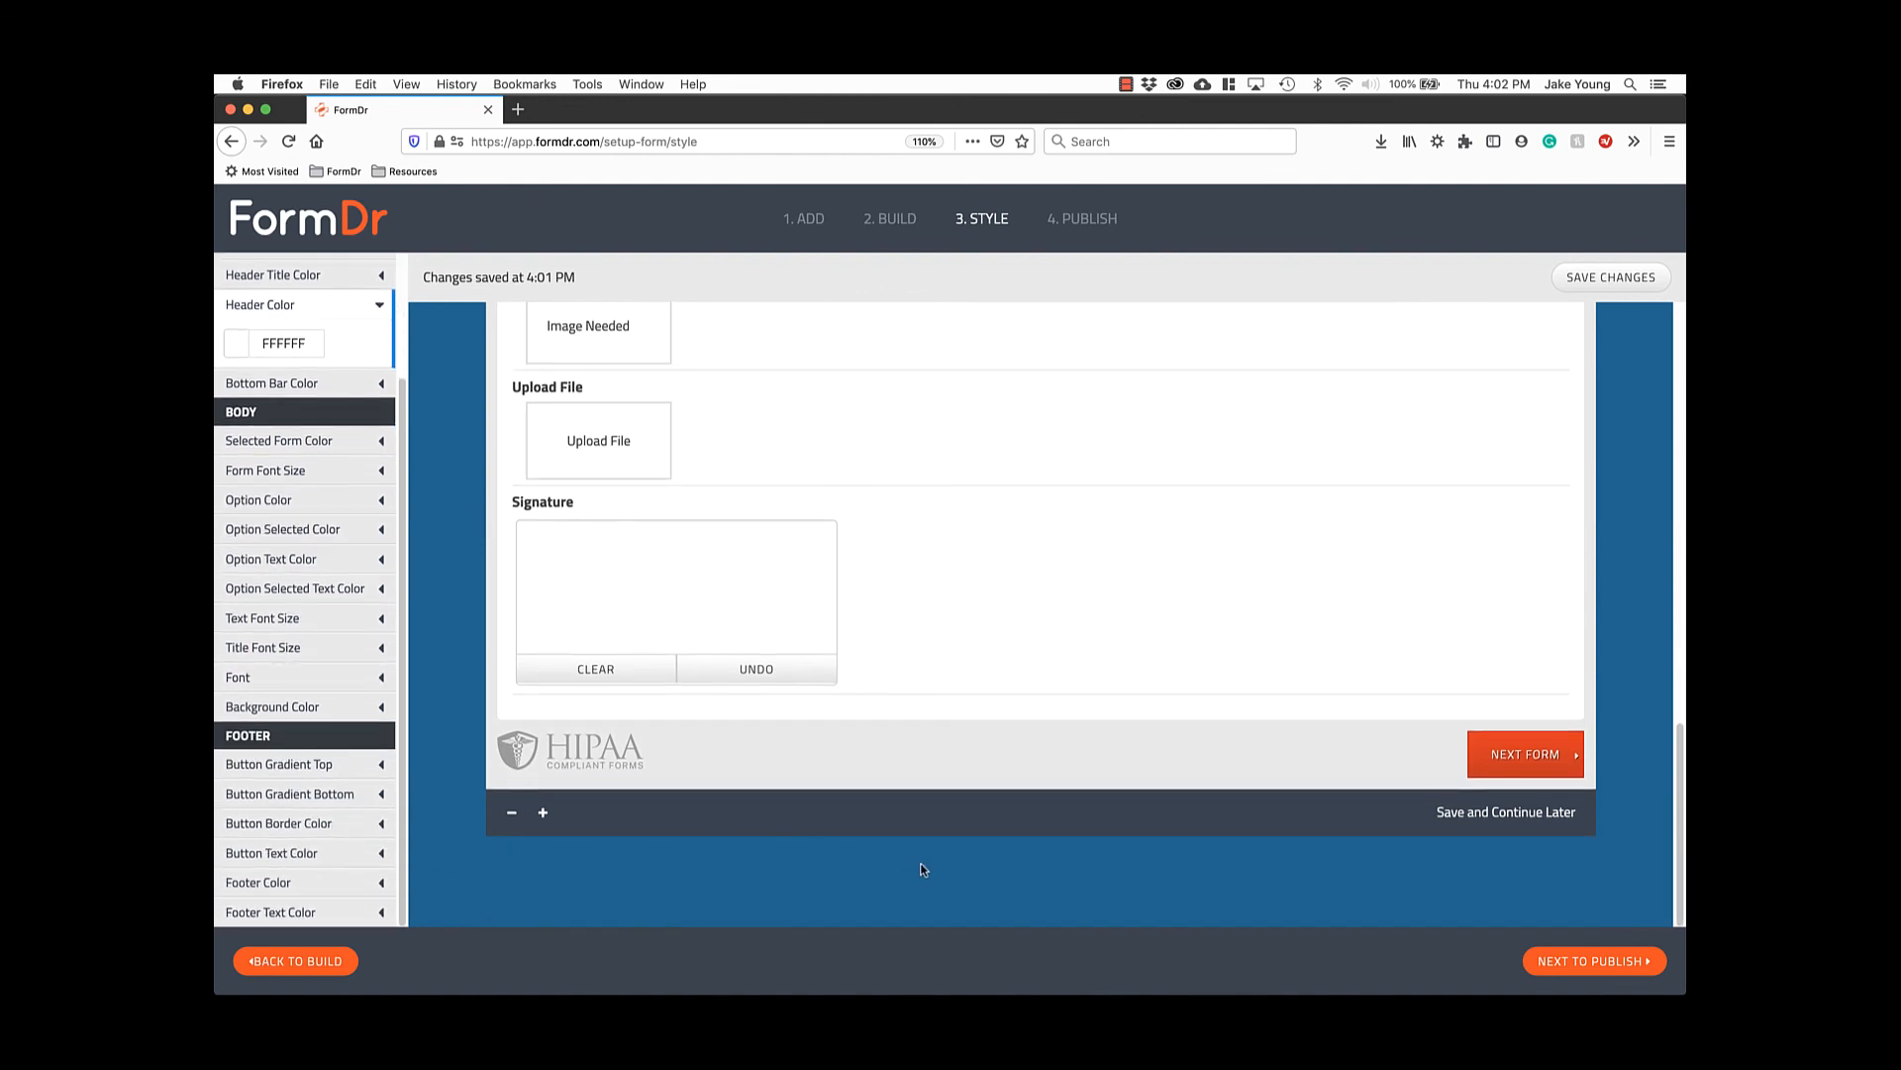
scroll(921, 870, "up", 15)
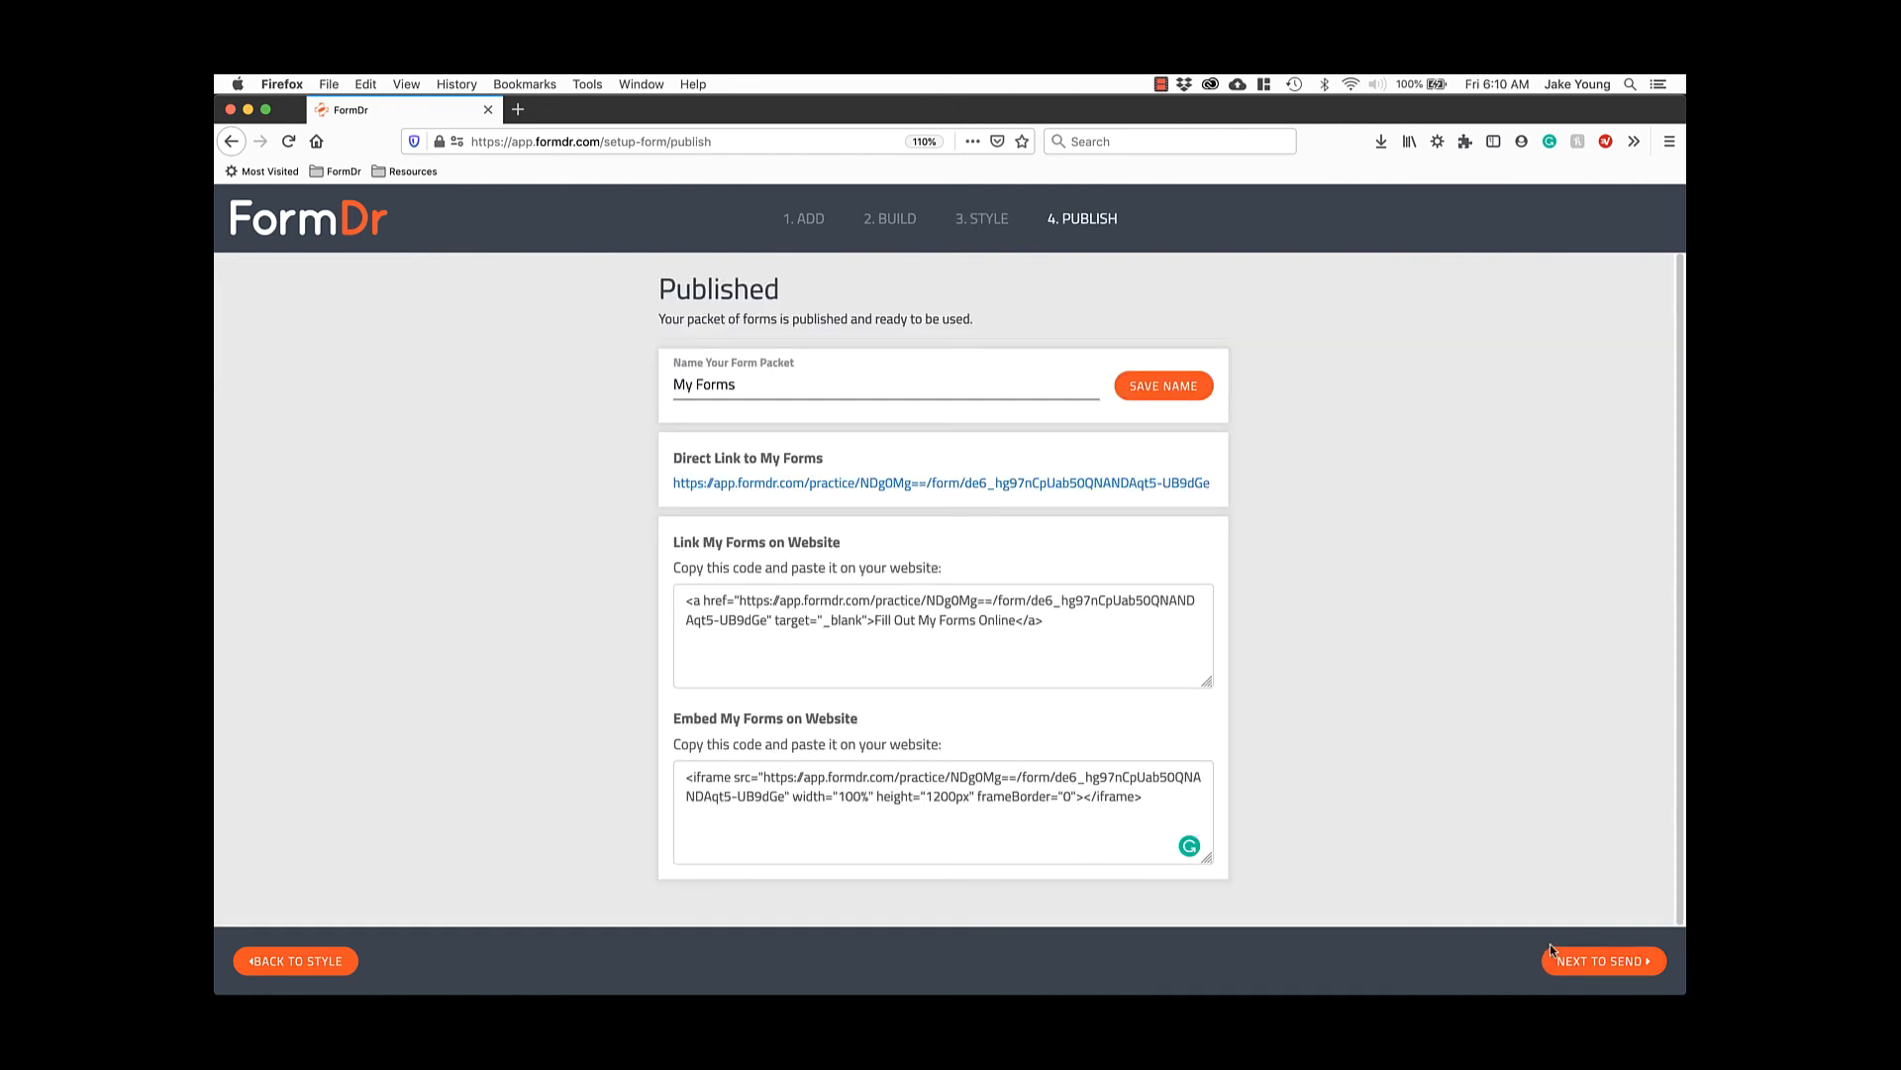
Rename the packet from My Forms to 'New Patient Forms' and save the name.
triple_click(860, 391)
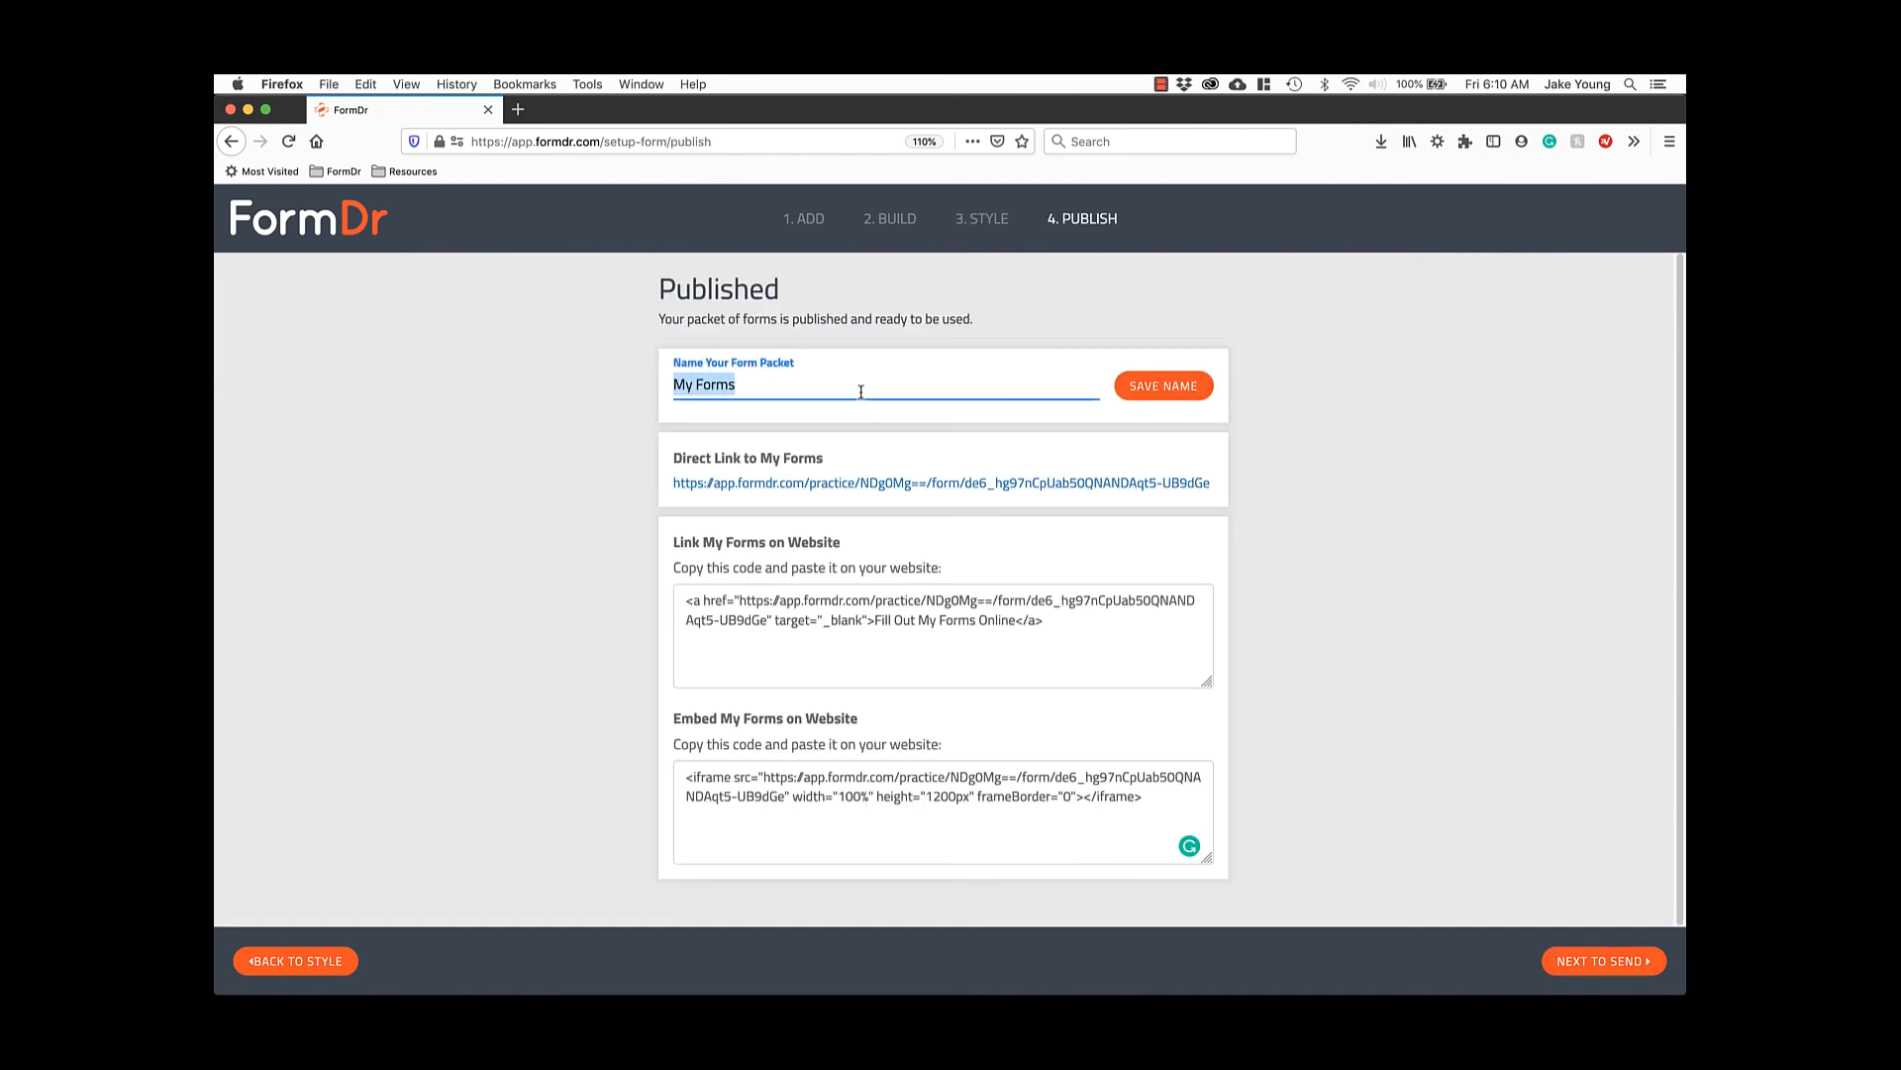
type("N")
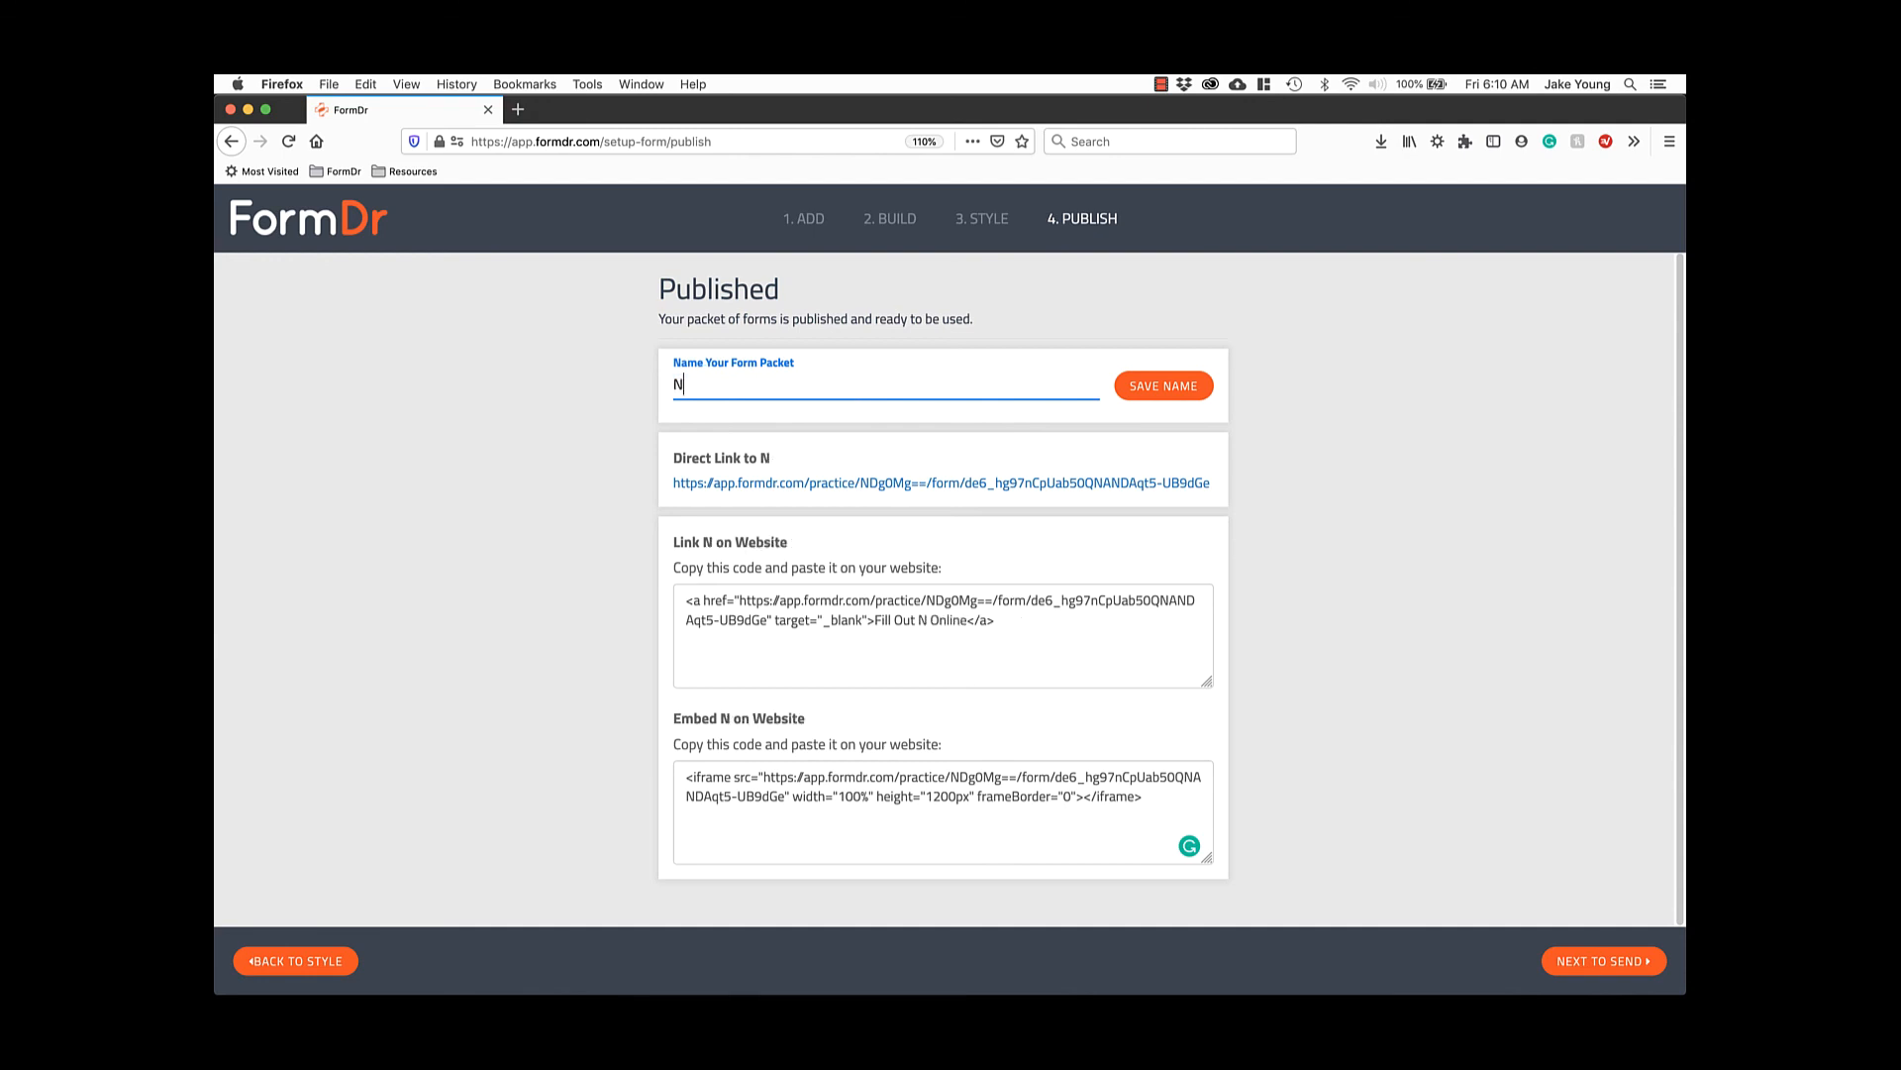
type("ew Patient")
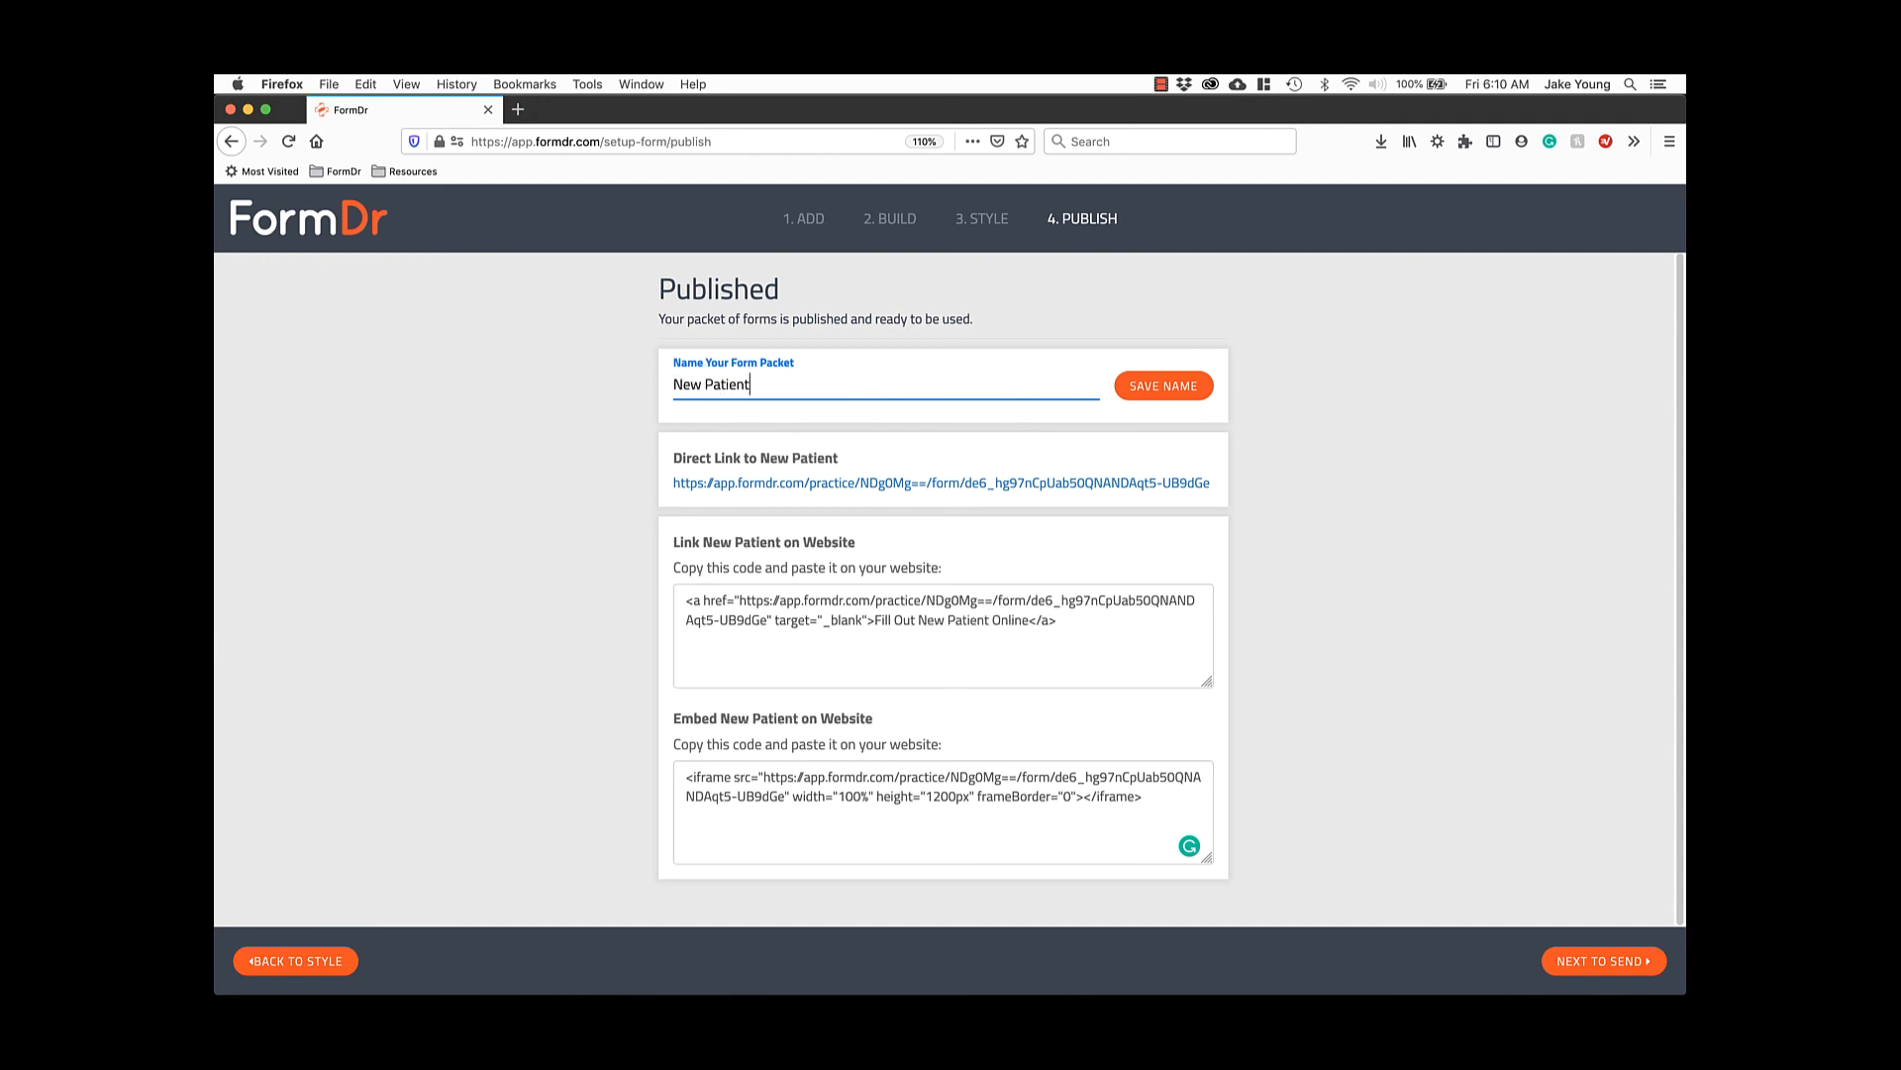
type(" Forms")
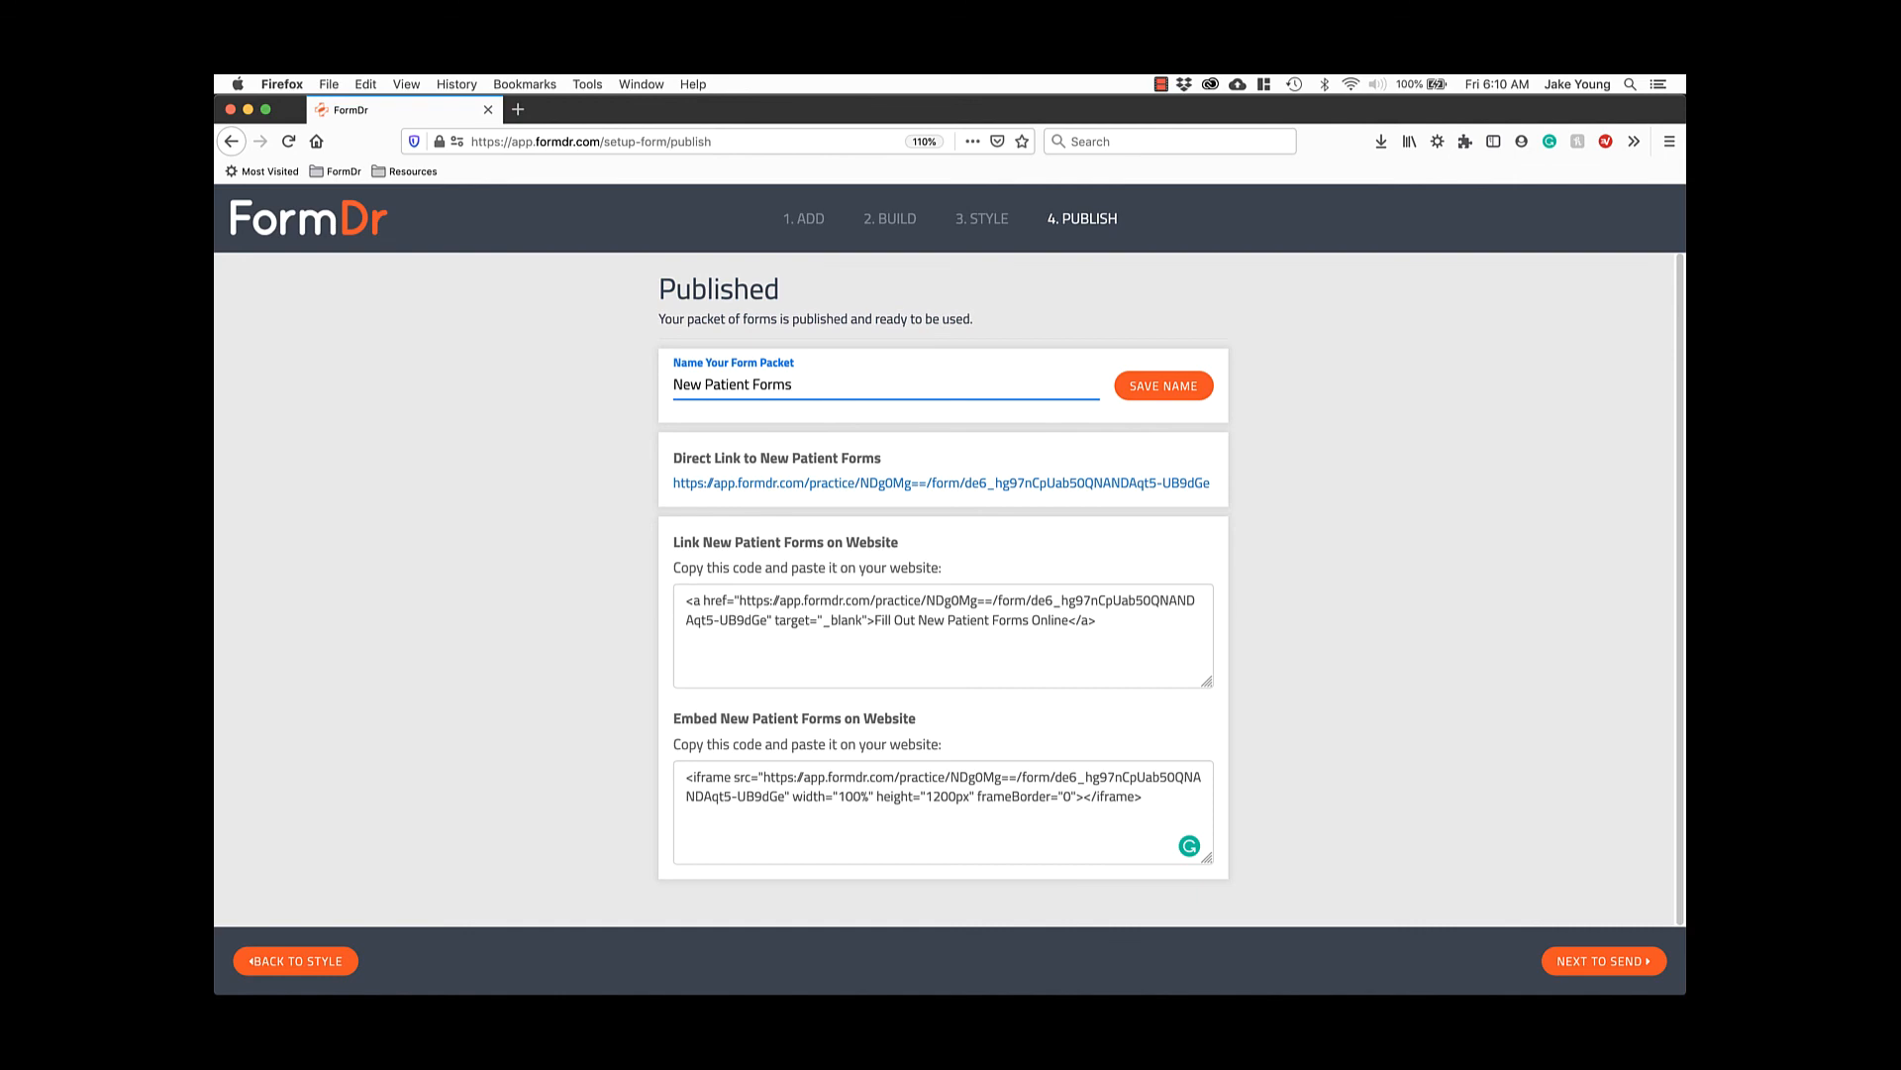
left_click(1143, 389)
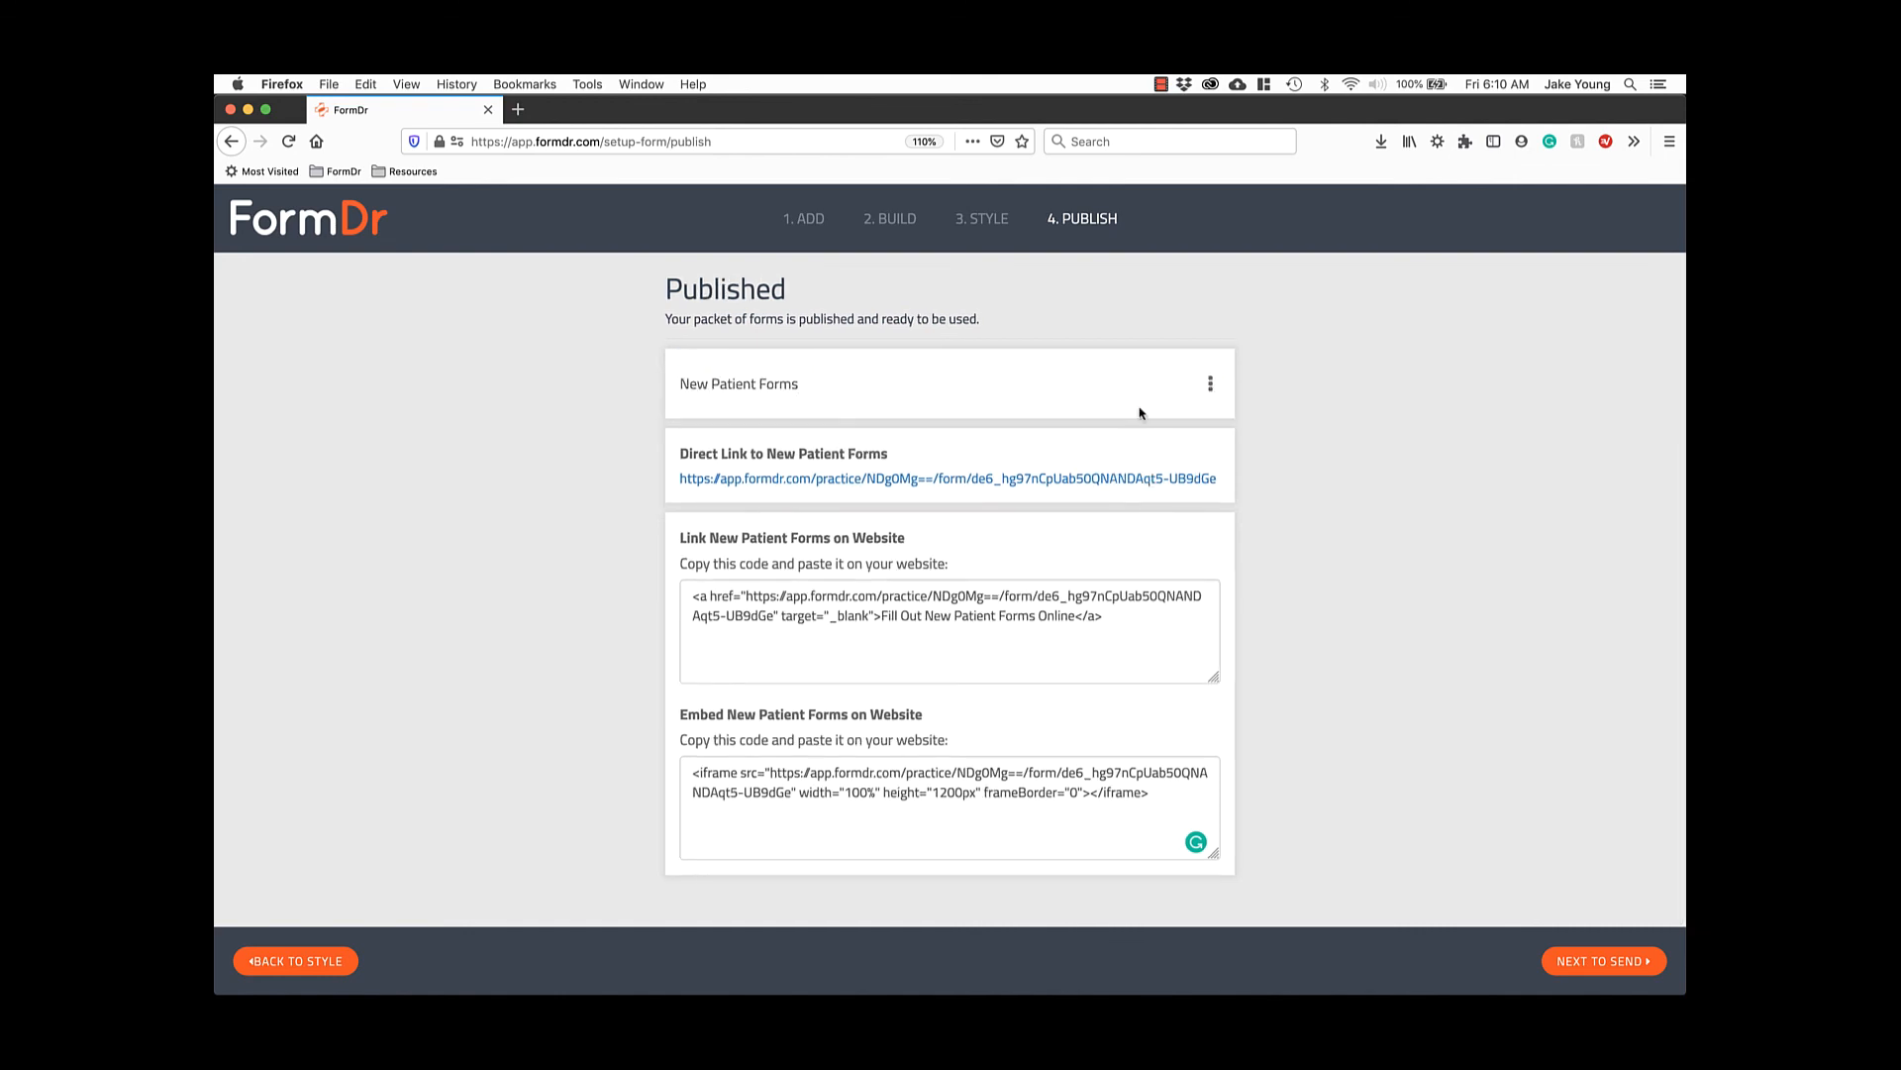
Select the website link and embed codes, then open the Direct Link.
left_click(1117, 630)
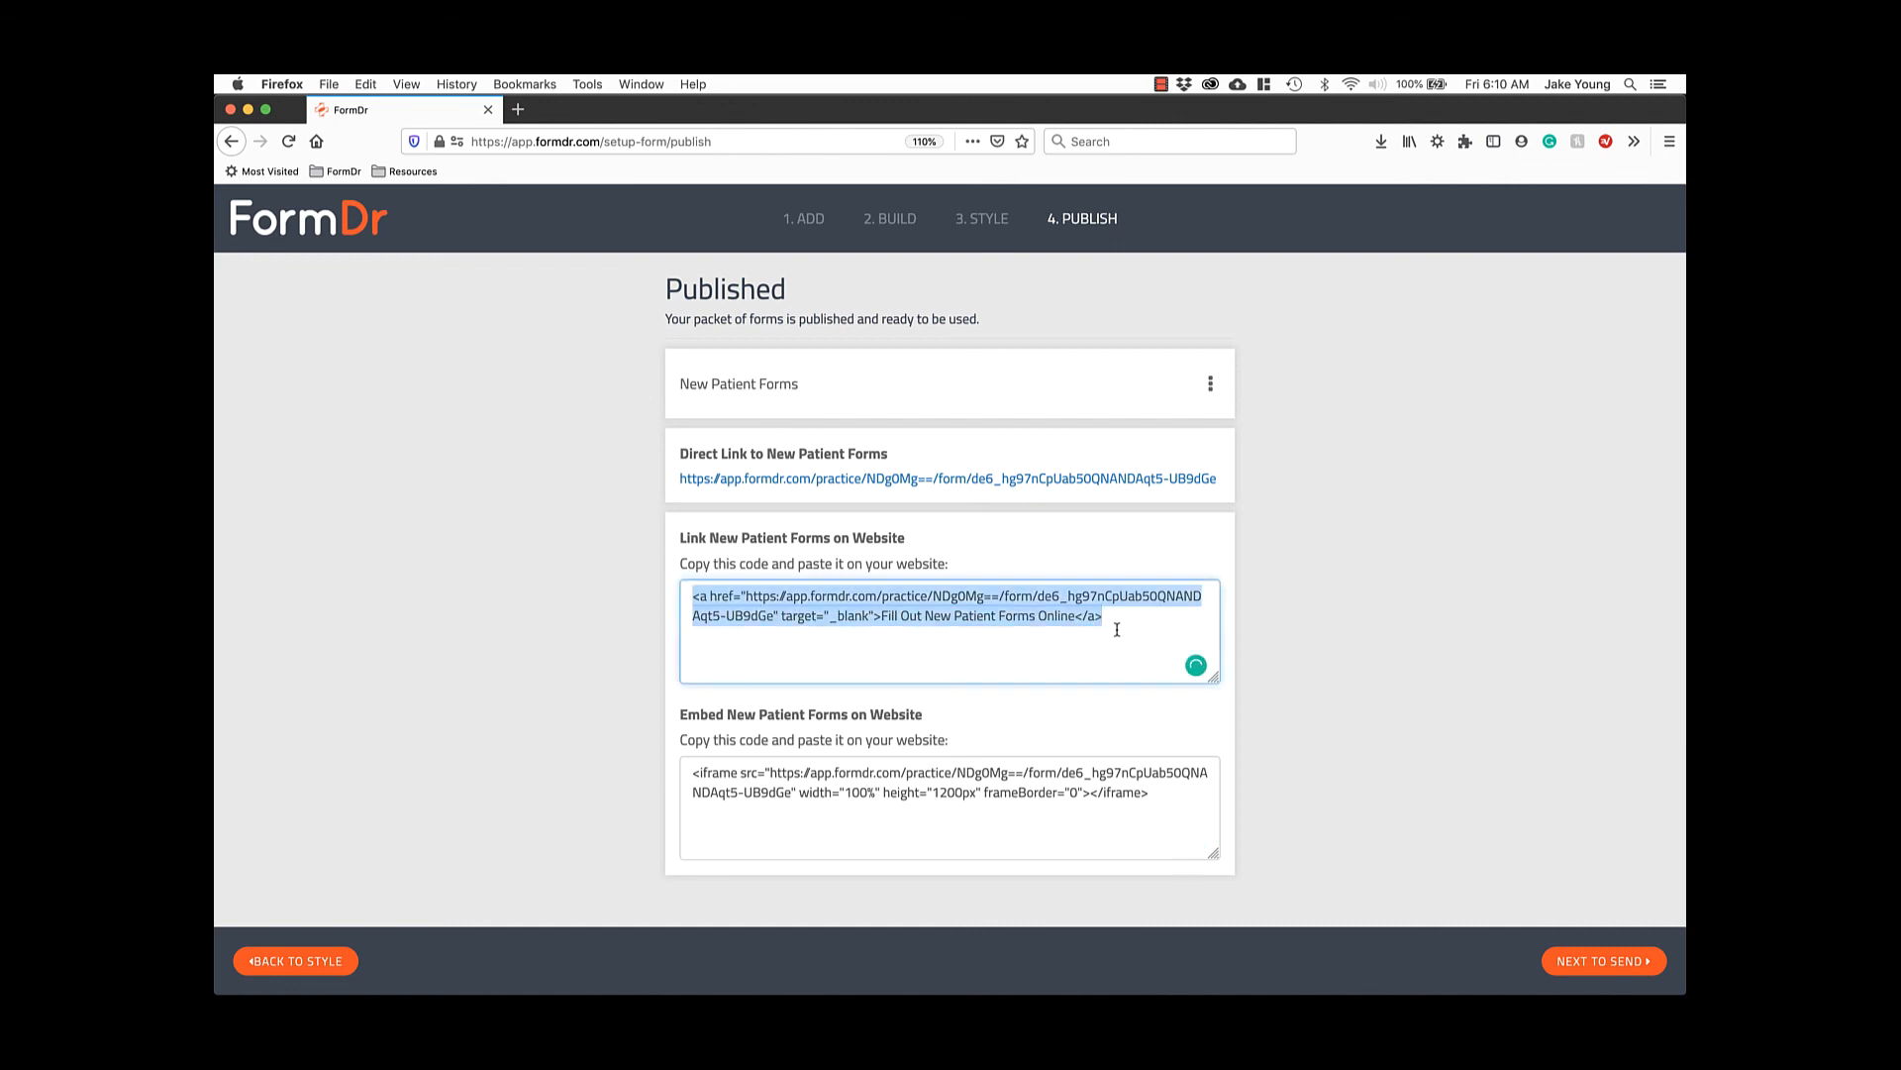
left_click(1176, 807)
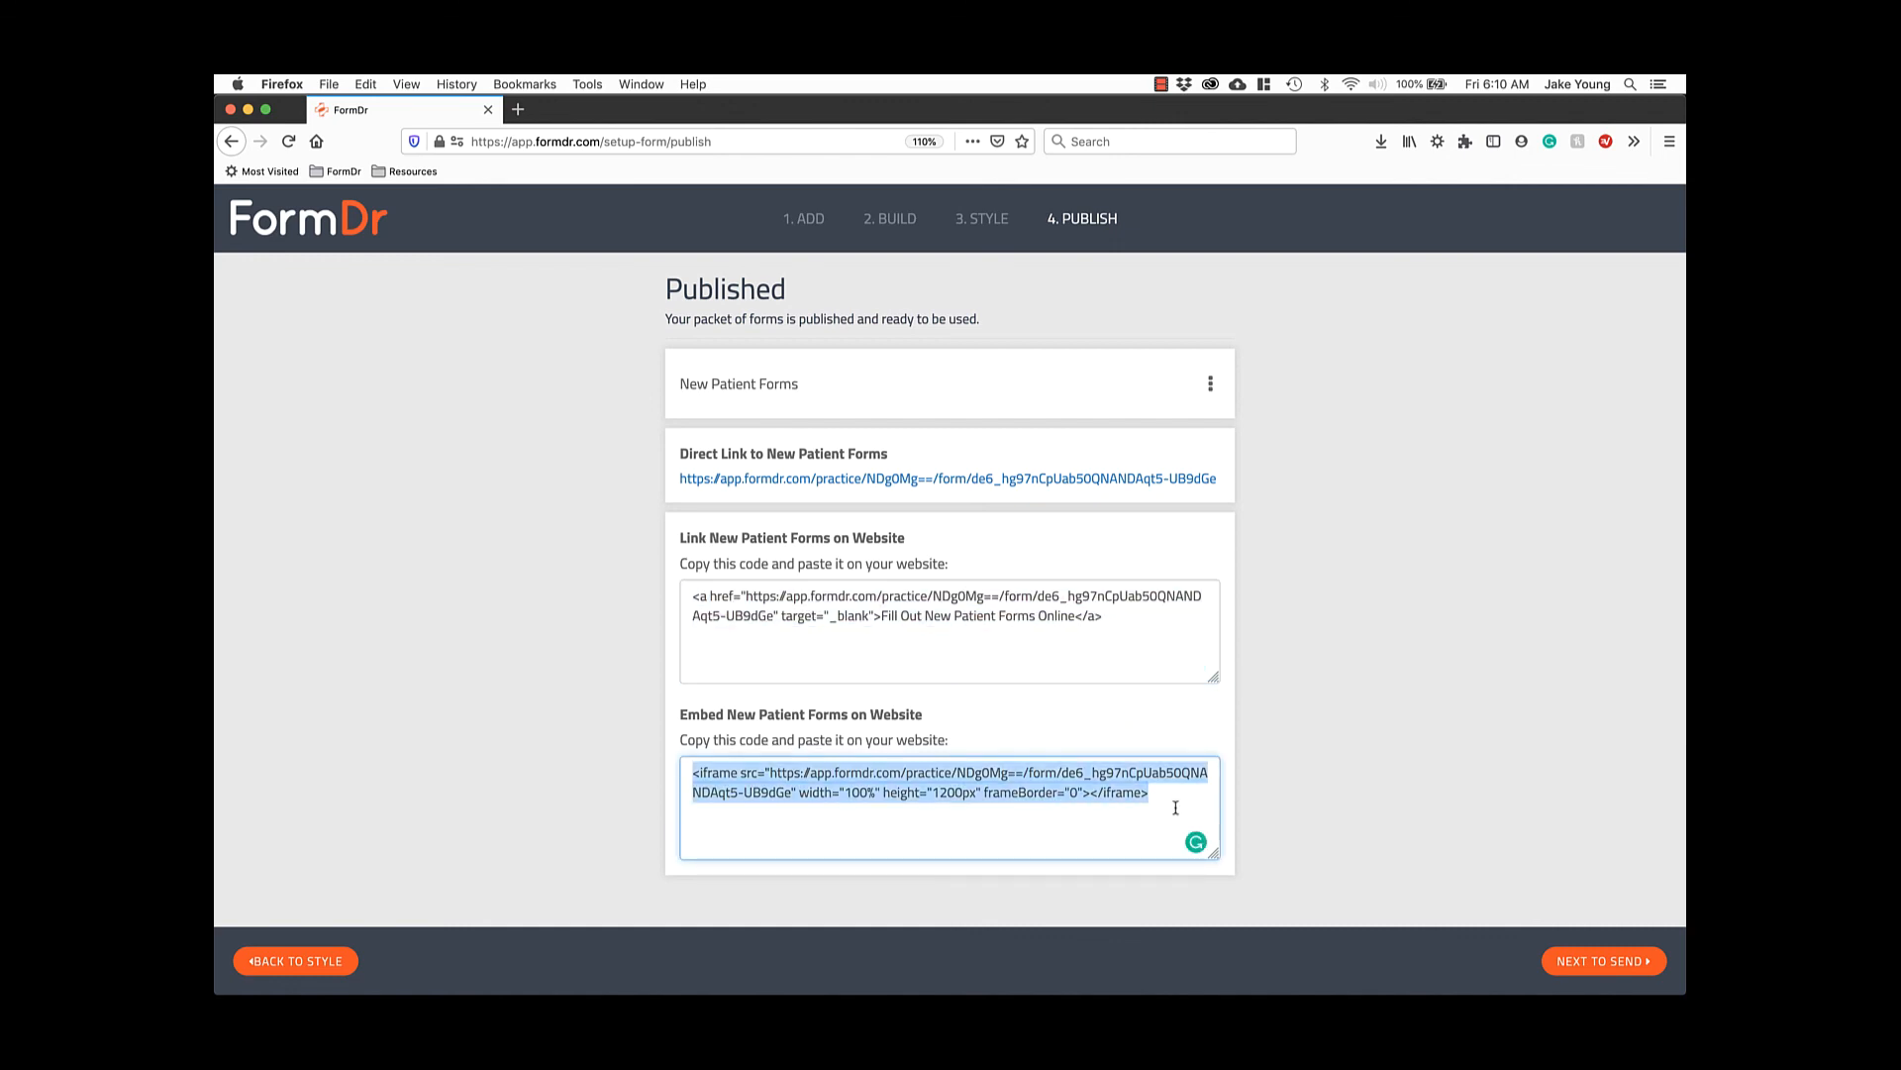
left_click(1064, 480)
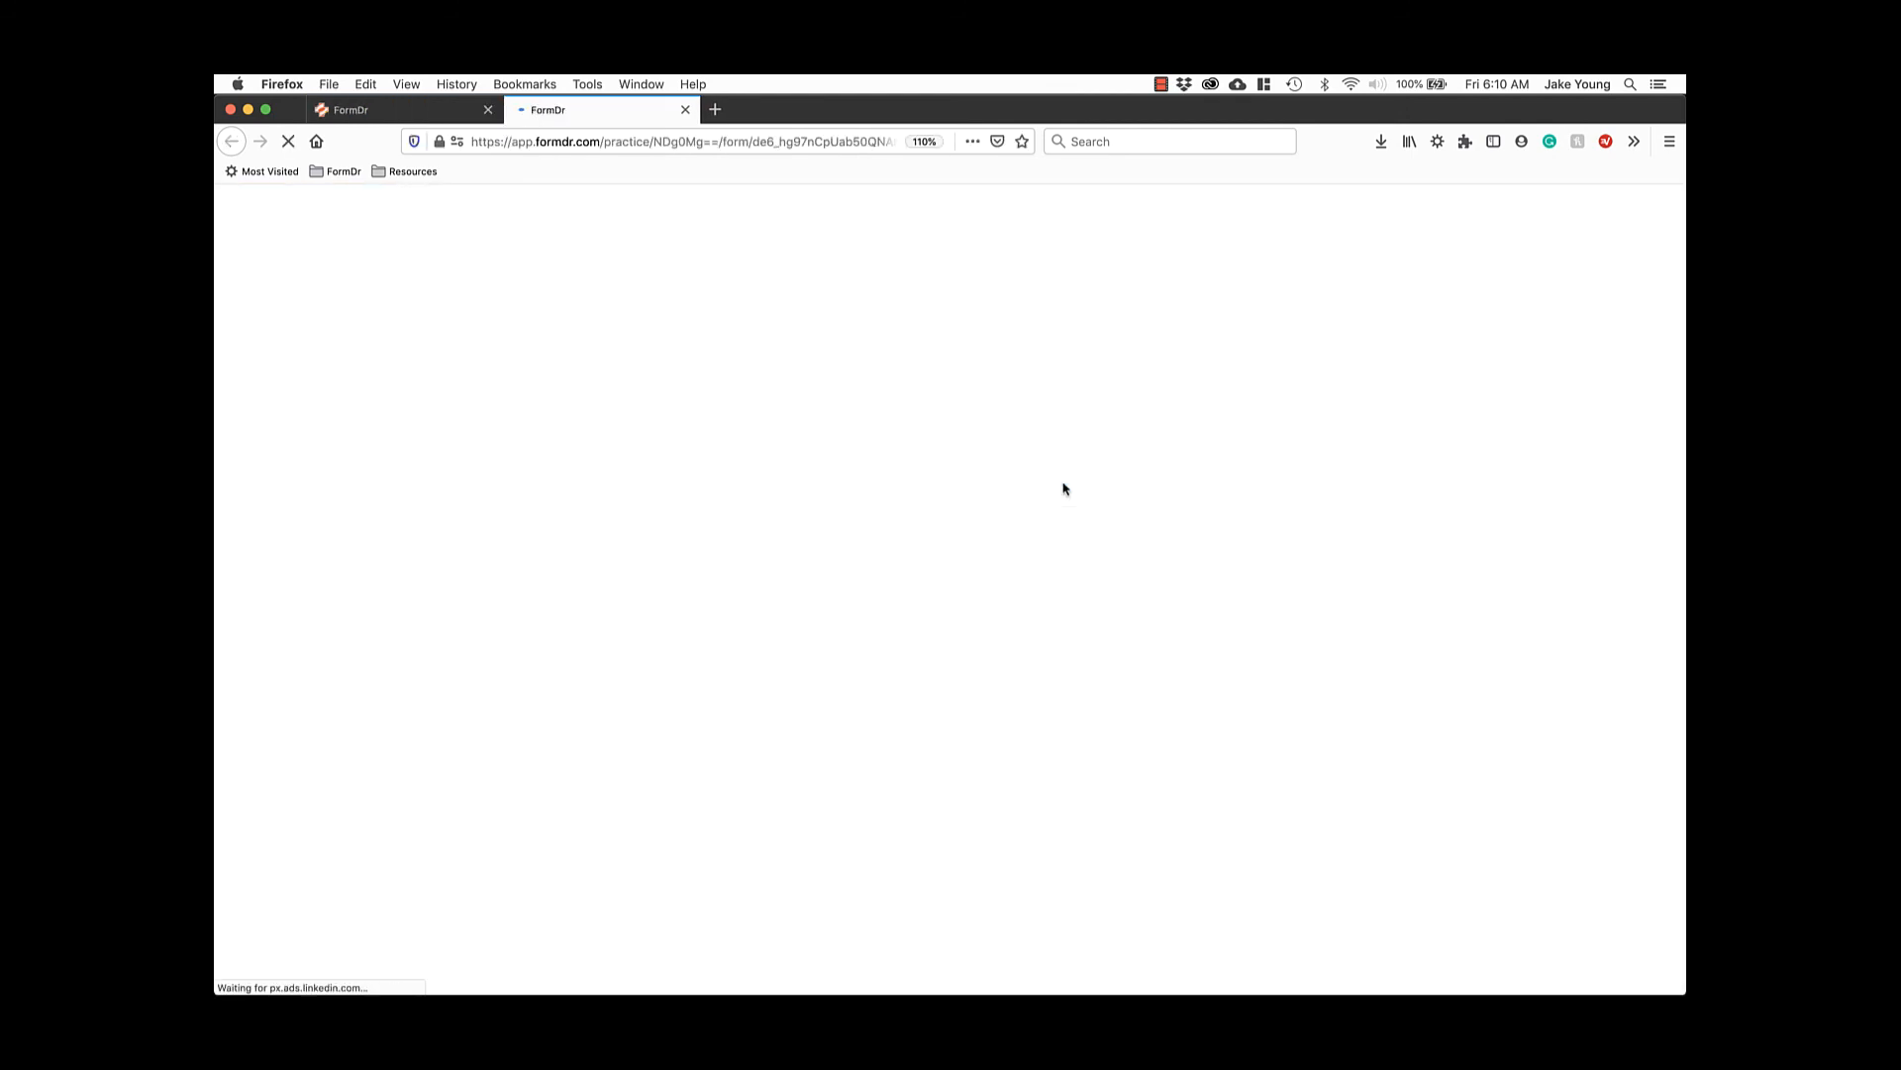